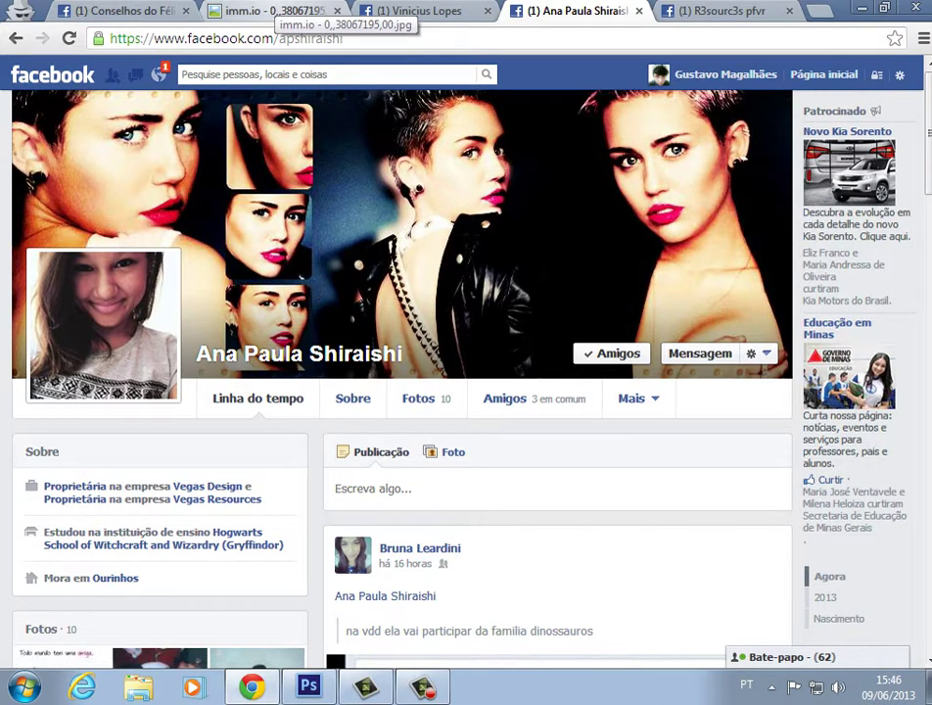
# View the R3sourc3s pfvr Facebook page, and close it and the two profile pages to return to the imm.io cover image.
pyautogui.click(719, 10)
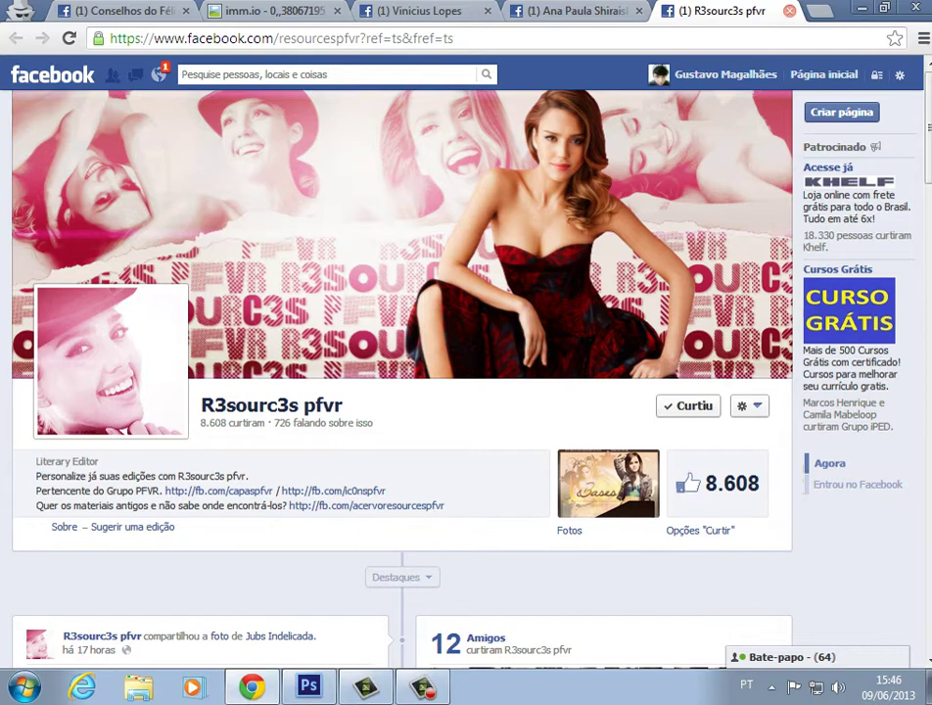
pyautogui.click(789, 10)
pyautogui.click(738, 11)
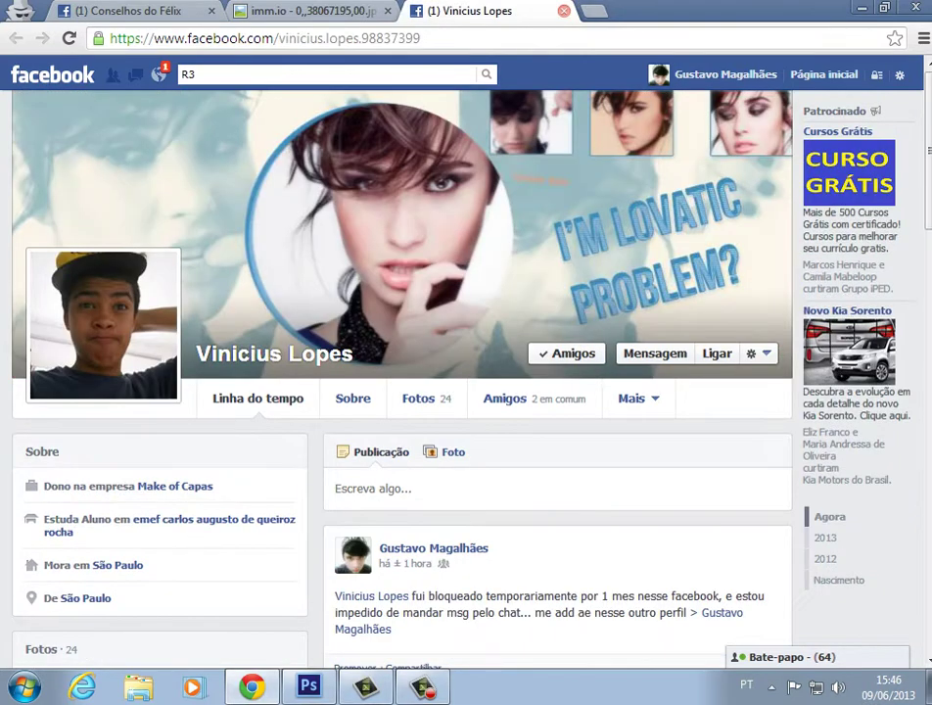
pyautogui.click(564, 11)
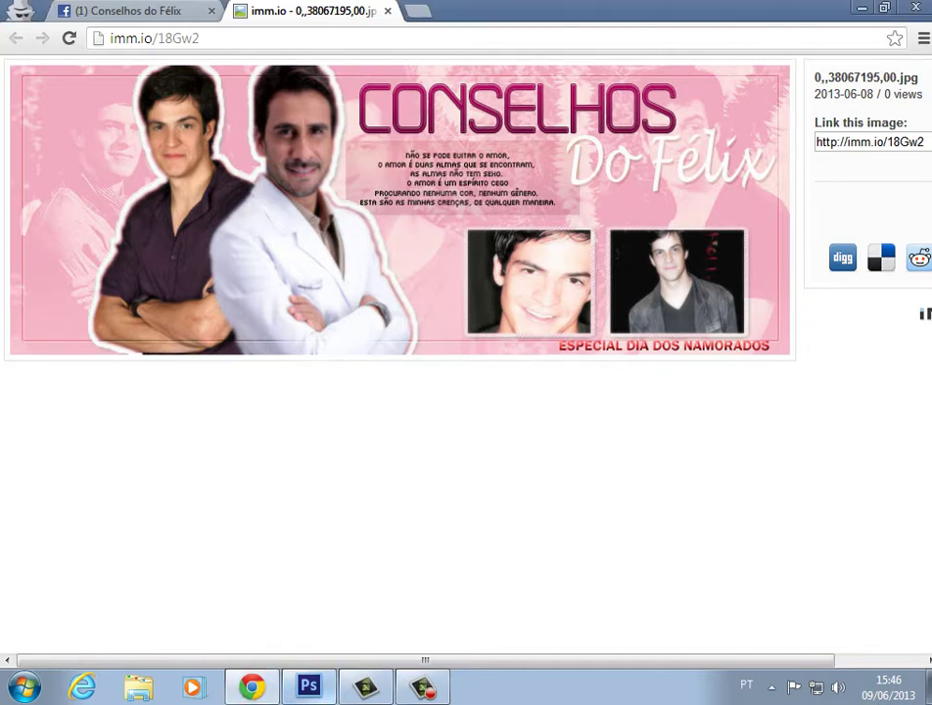
# Switch to Photoshop and create a new document 850 pixels wide and 315 pixels high with a transparent background.
pyautogui.press('super+d')
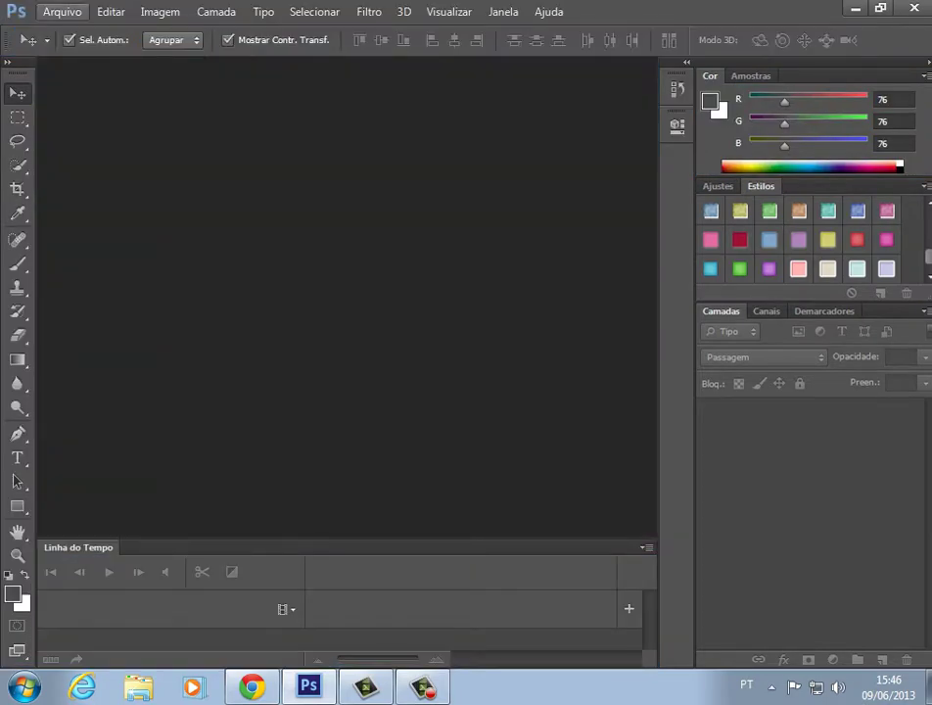
pyautogui.click(62, 12)
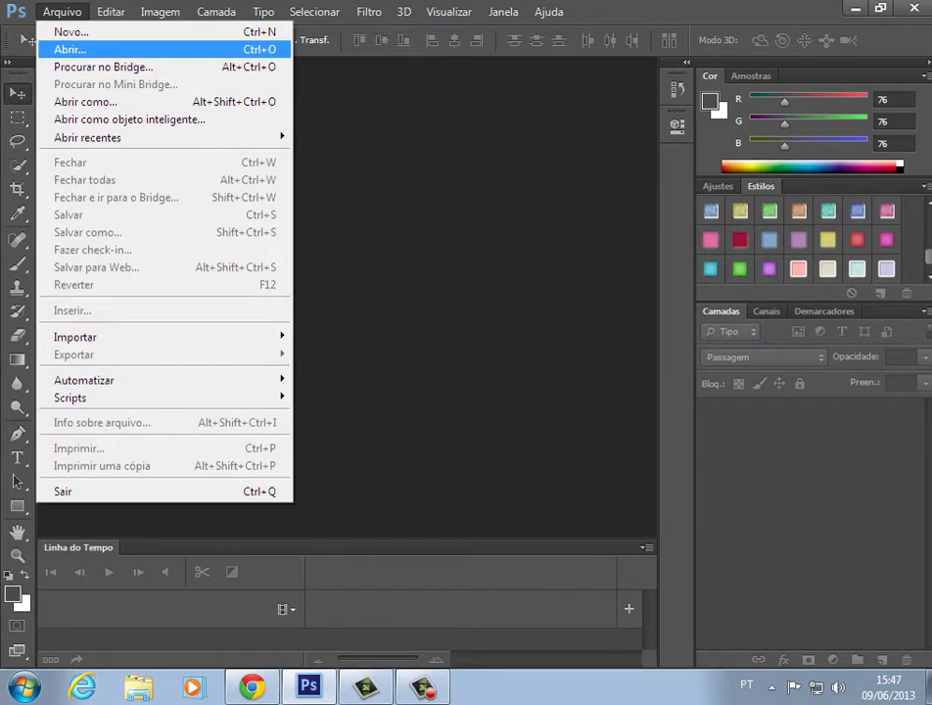
pyautogui.press('Up')
pyautogui.press('Return')
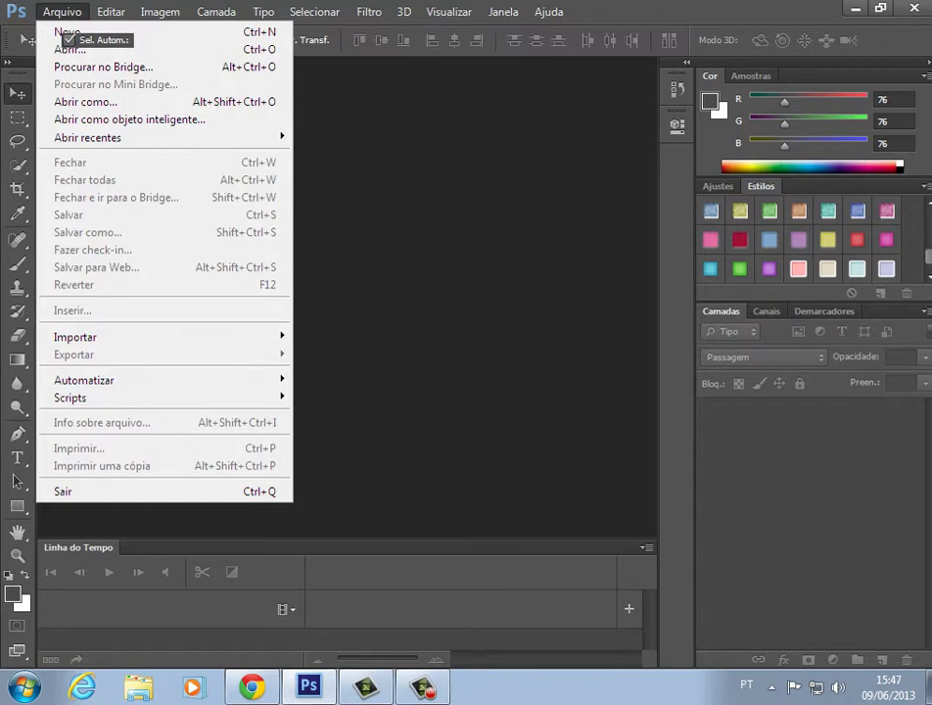
pyautogui.click(365, 687)
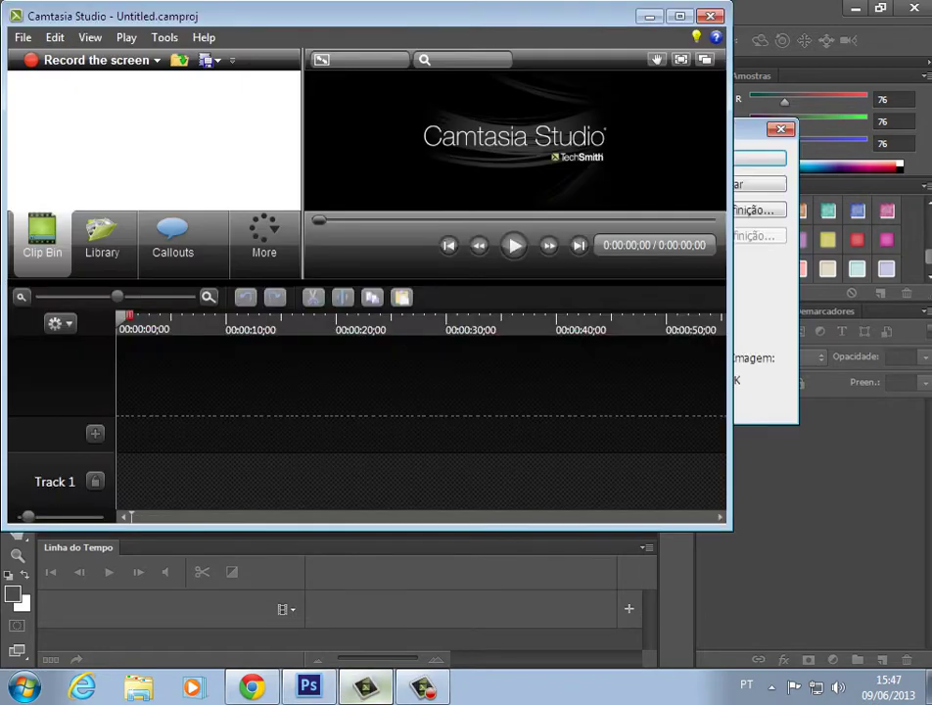
pyautogui.hotkey('alt', 'Tab')
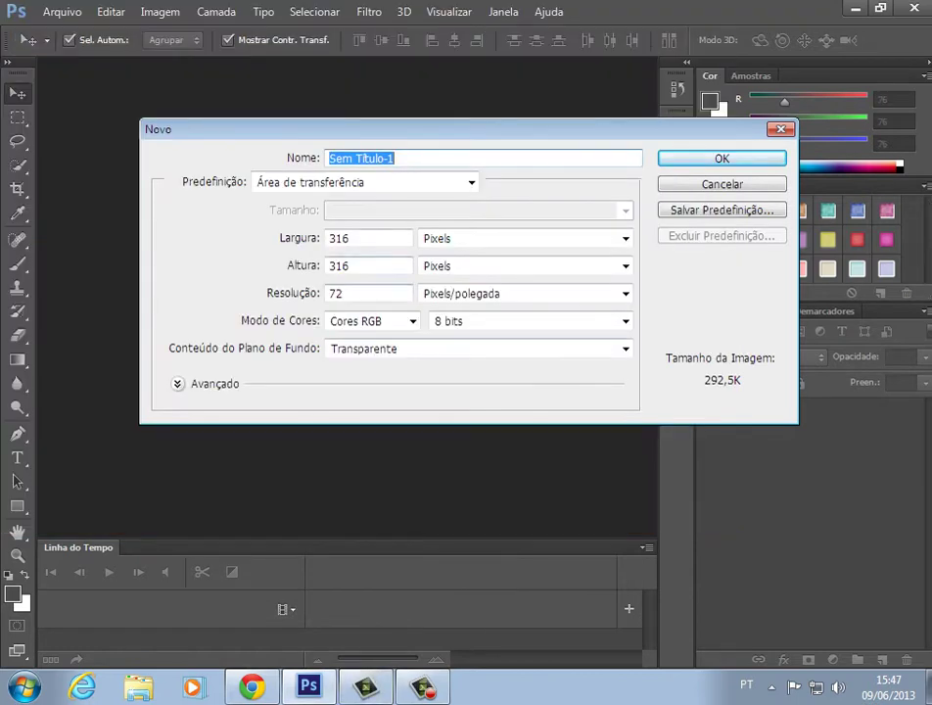
pyautogui.moveTo(354, 239); pyautogui.dragTo(327, 239)
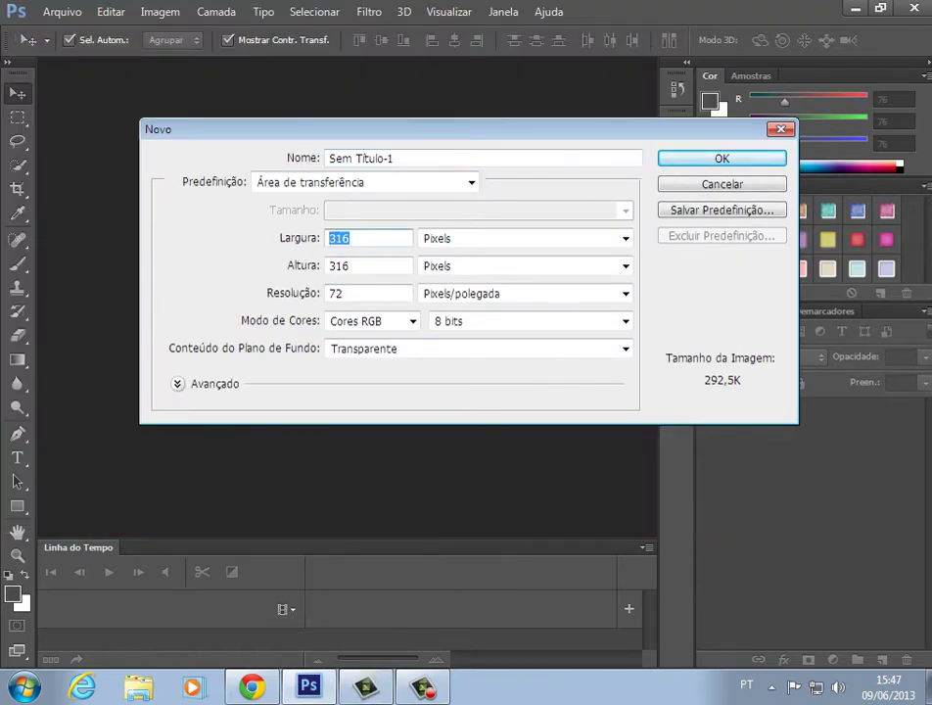
pyautogui.write('850')
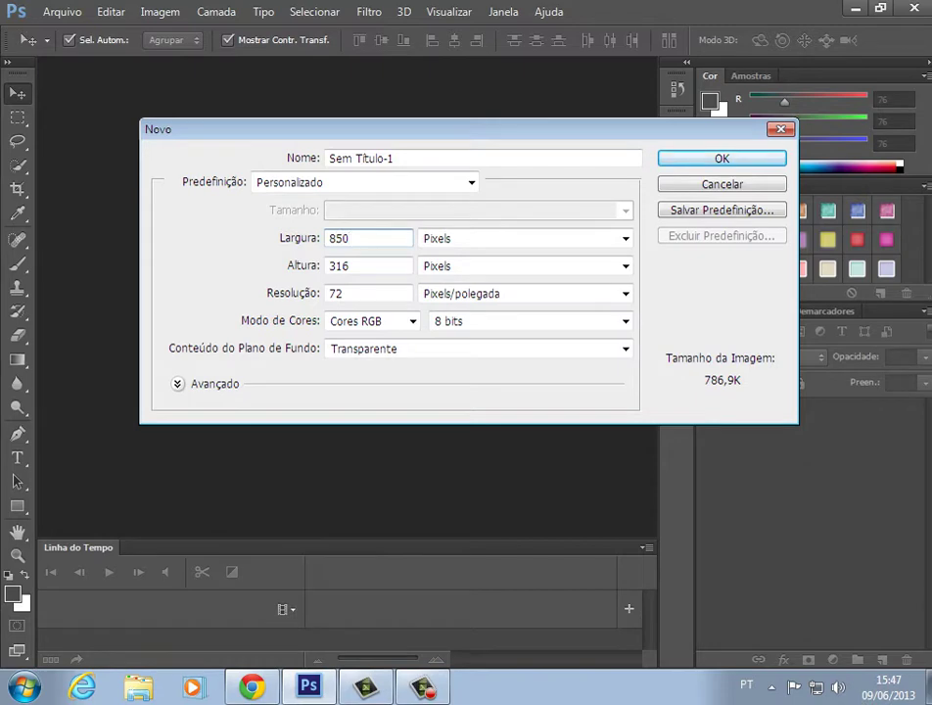
pyautogui.press('Tab')
pyautogui.write('315')
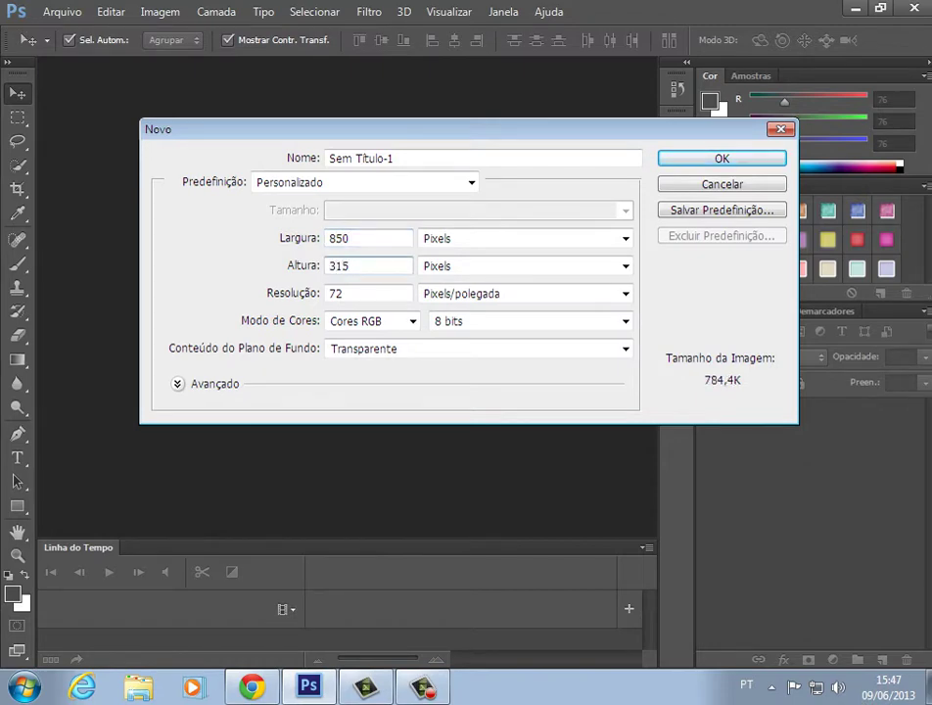
pyautogui.click(478, 348)
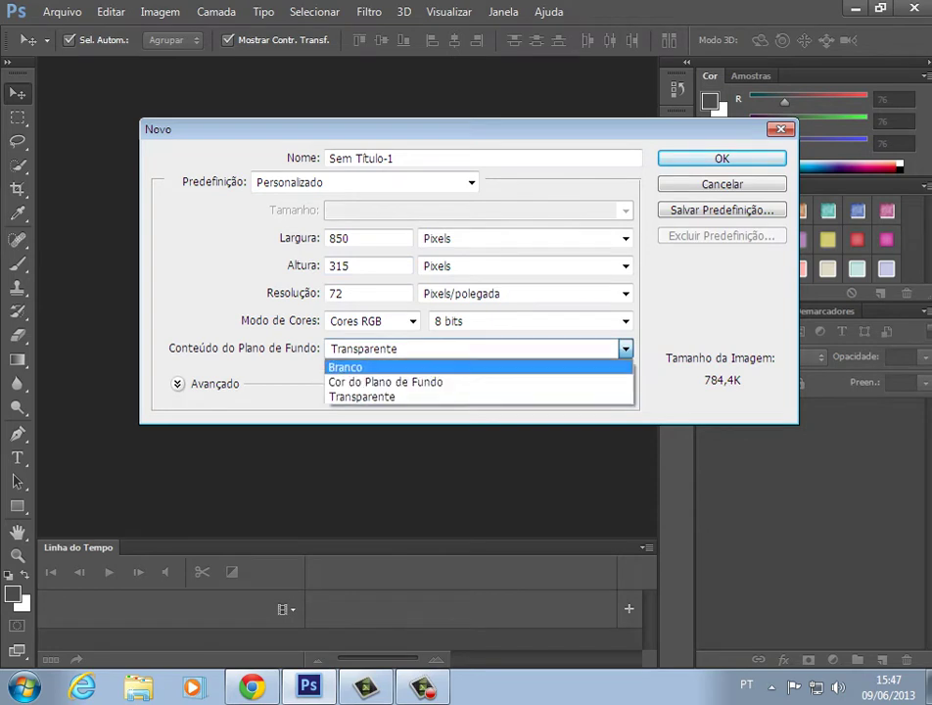
pyautogui.click(477, 397)
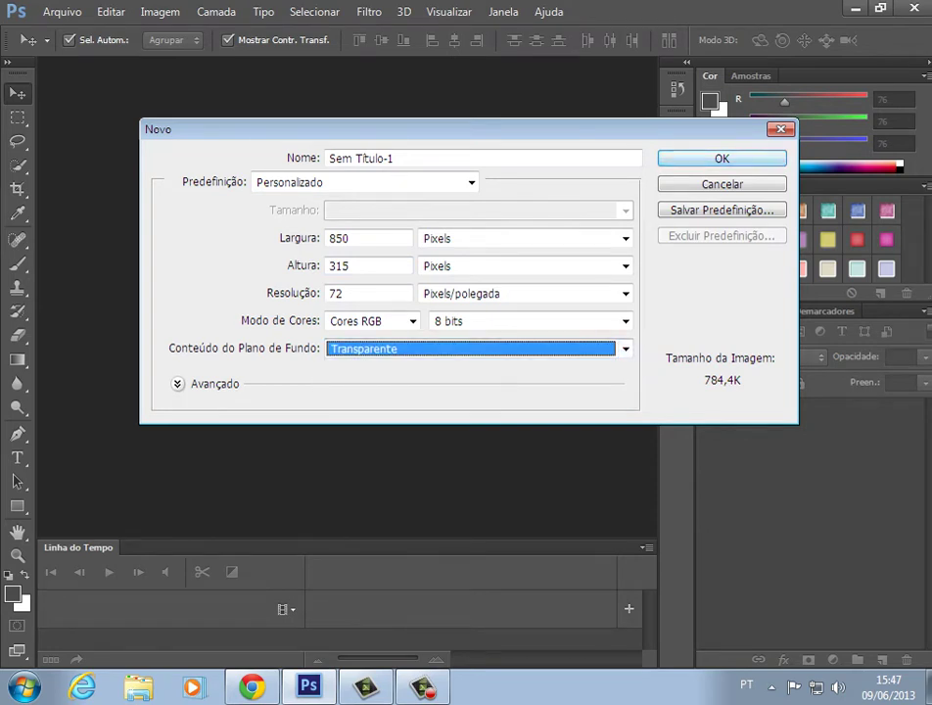
pyautogui.press('Return')
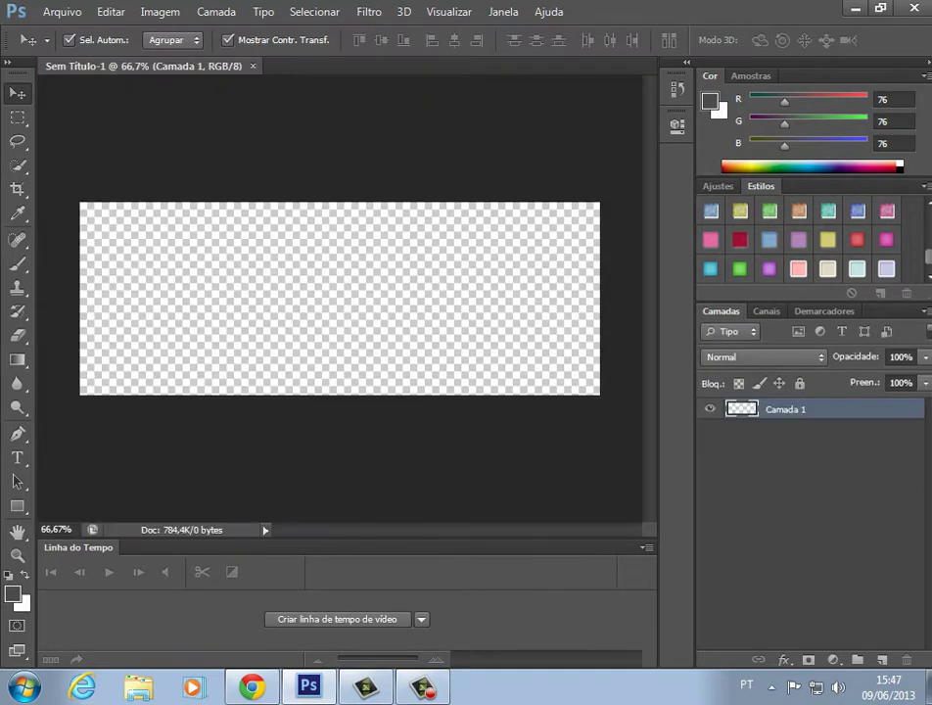
# Open 2ncxhp7hkqfj201wdxhc60v5b.jpg, mateus-solano (10).jpg and mateus-solano-240609.gif together from the Vídeos folder.
pyautogui.click(62, 12)
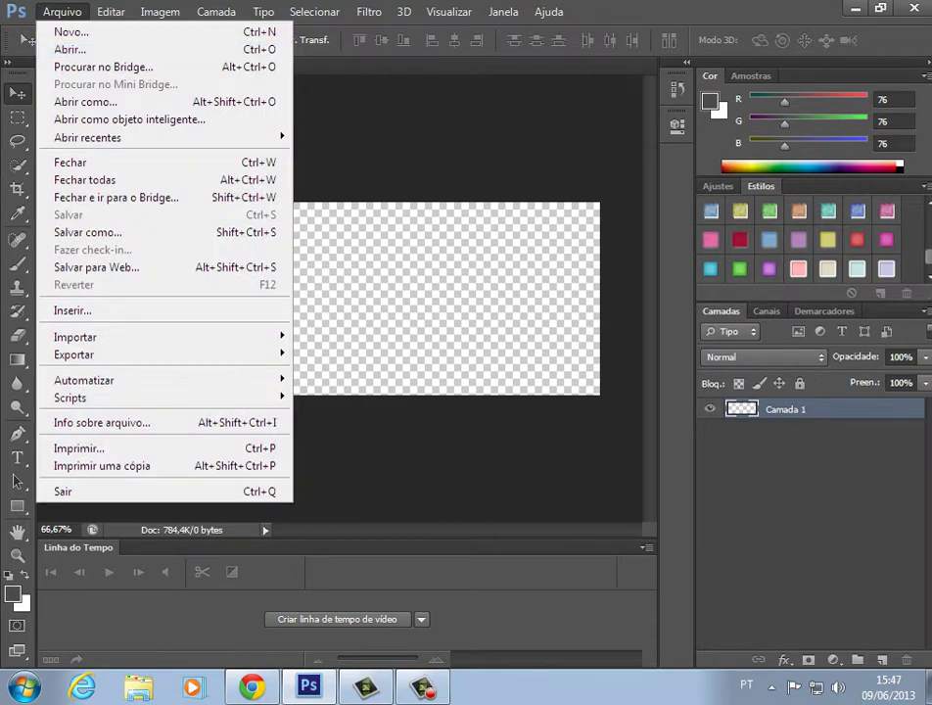
pyautogui.click(70, 49)
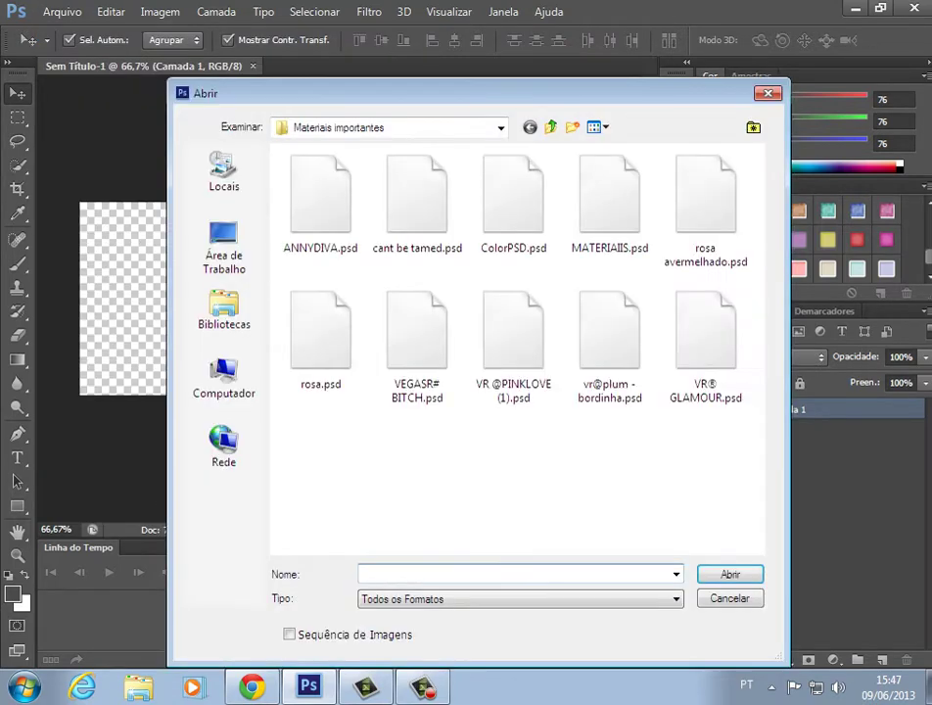
pyautogui.click(551, 126)
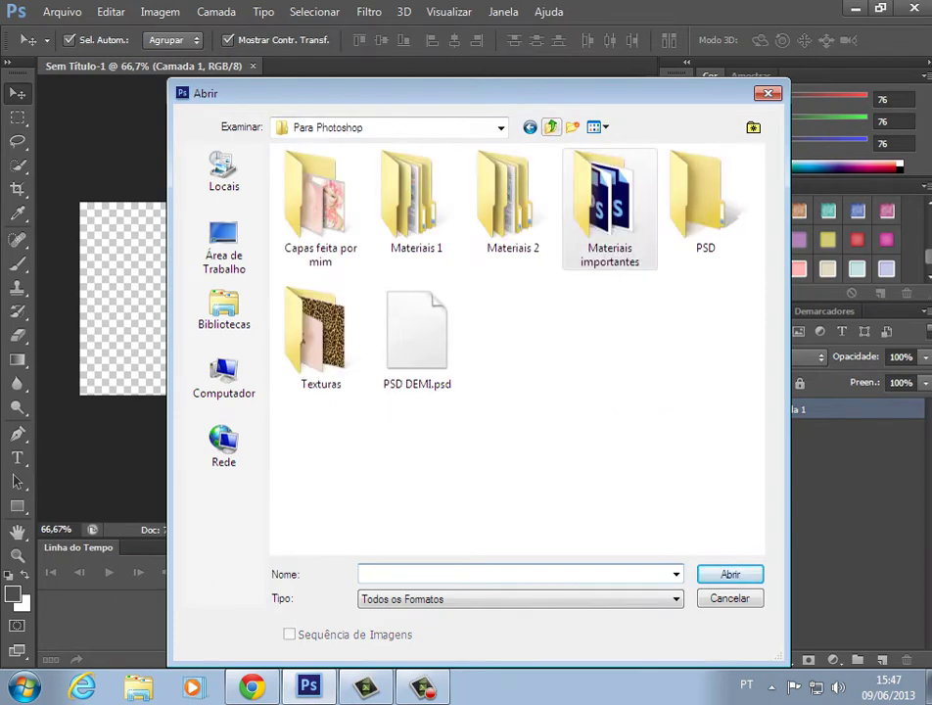
pyautogui.click(551, 126)
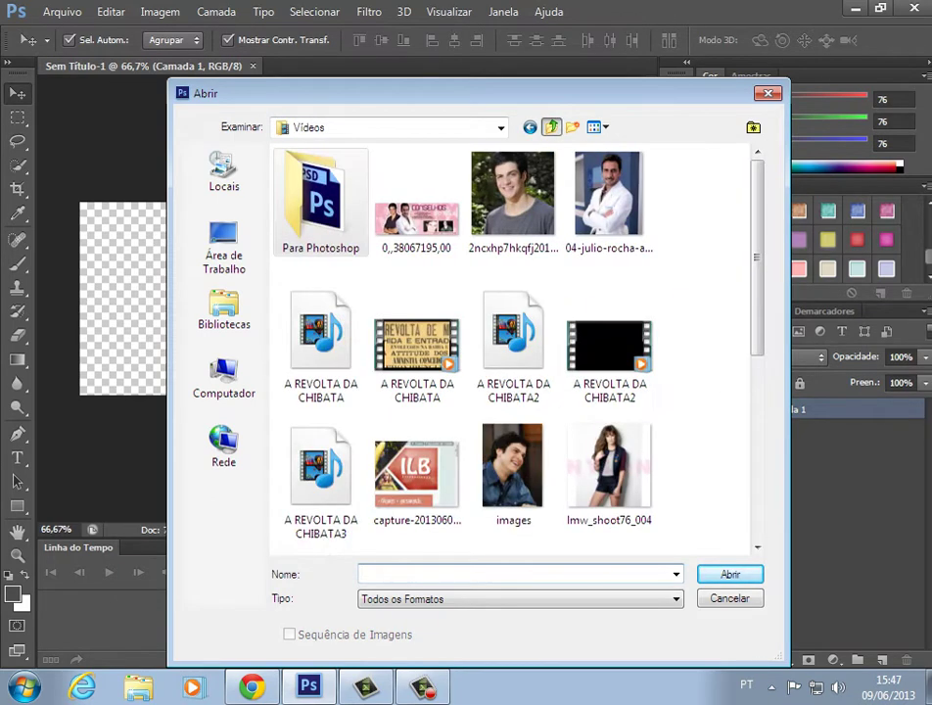
pyautogui.click(551, 126)
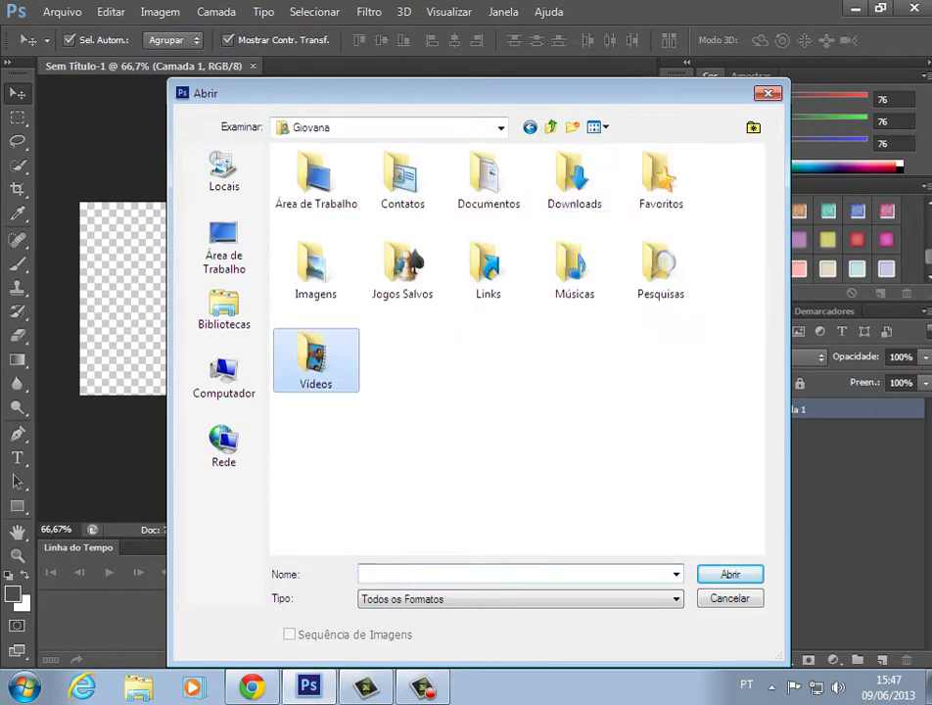
pyautogui.doubleClick(315, 362)
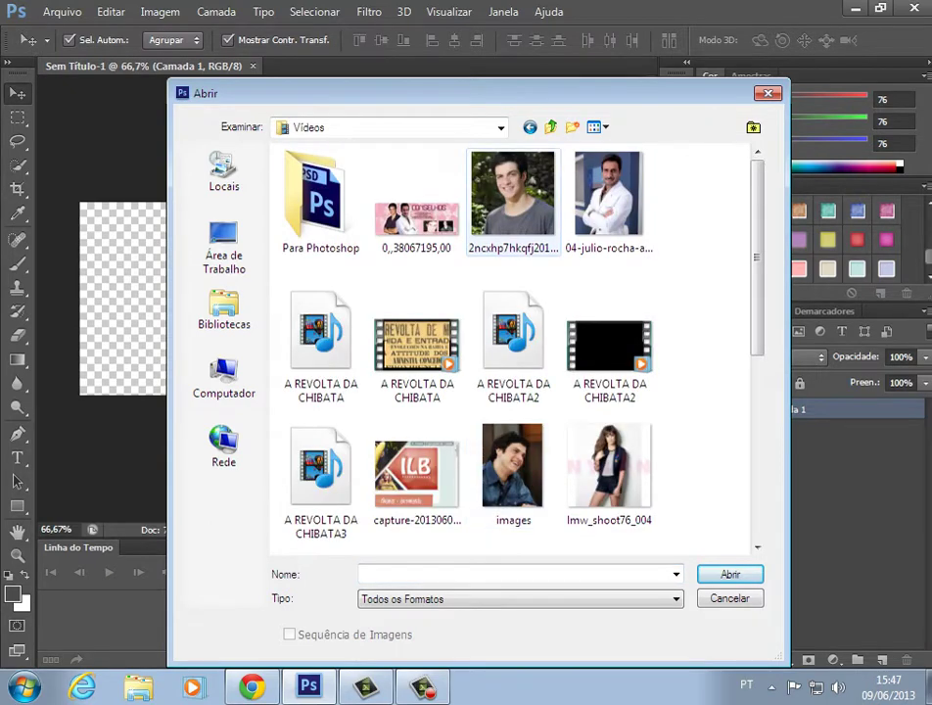
pyautogui.click(513, 201)
pyautogui.keyDown('ctrl'); pyautogui.click(608, 205); pyautogui.keyUp('ctrl')
pyautogui.keyDown('ctrl'); pyautogui.click(609, 206); pyautogui.keyUp('ctrl')
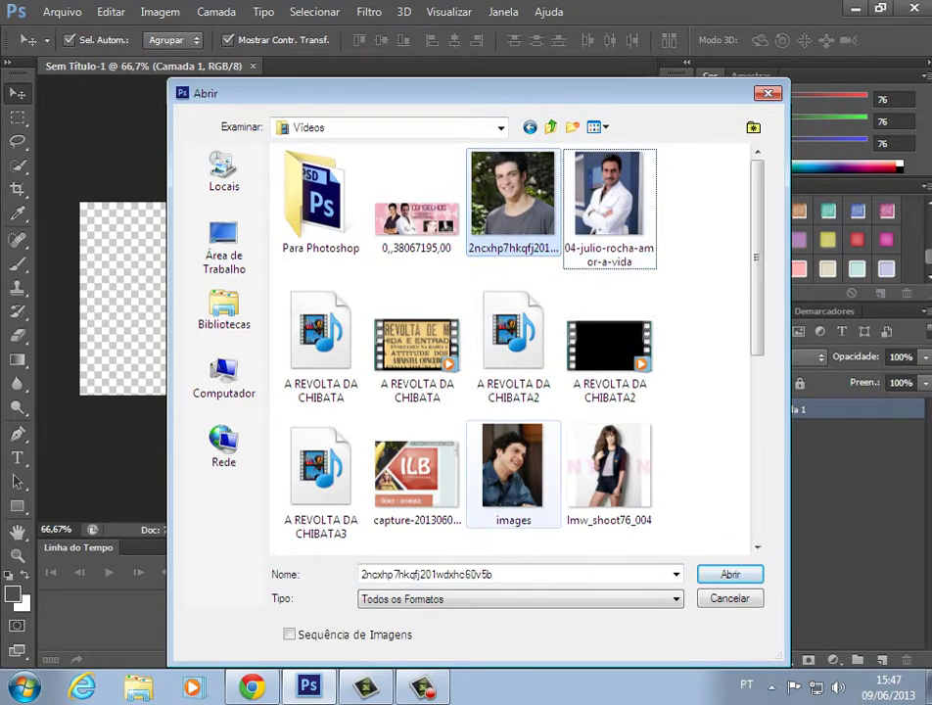
pyautogui.scroll(-5, 514, 347)
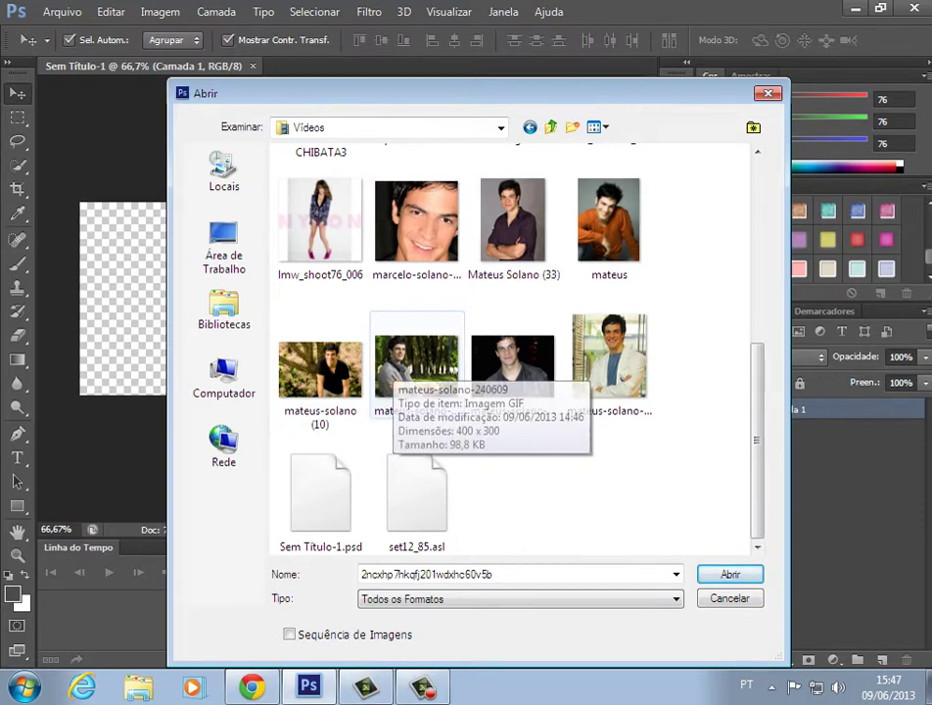
pyautogui.keyDown('ctrl'); pyautogui.click(416, 367); pyautogui.keyUp('ctrl')
pyautogui.keyDown('ctrl'); pyautogui.click(320, 370); pyautogui.keyUp('ctrl')
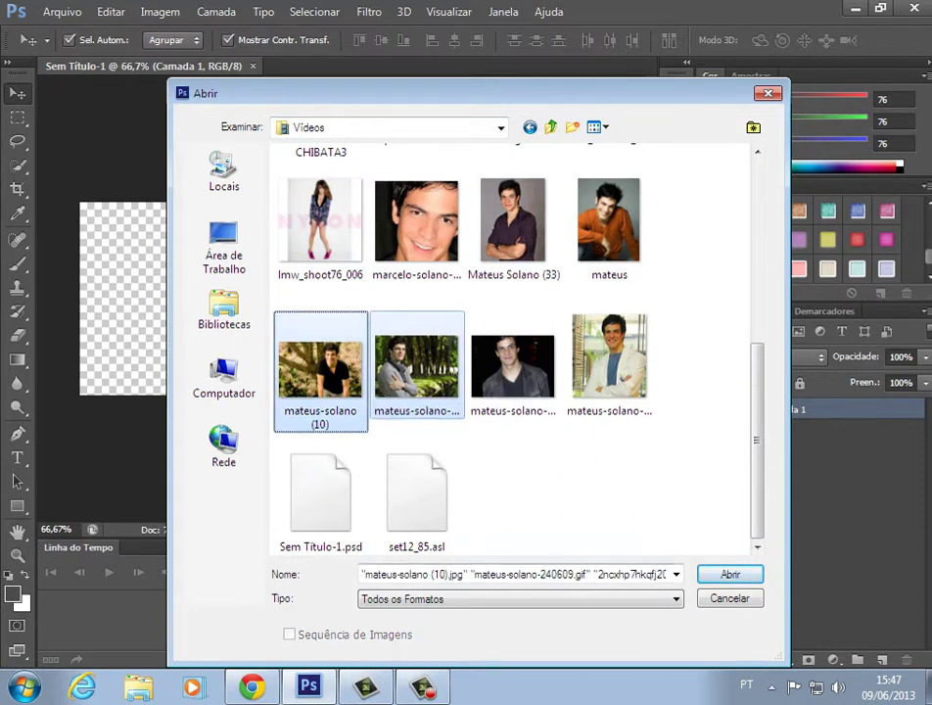
pyautogui.press('Return')
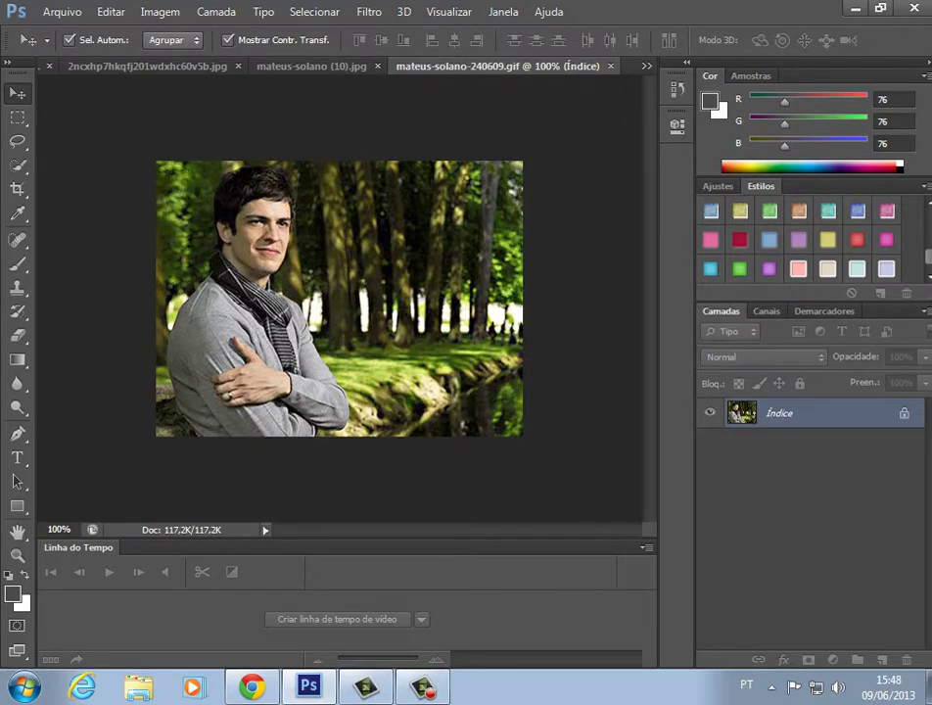
# Copy the whole mateus-solano-240609.gif photo into the blank Sem Título-1 document and close the source image.
pyautogui.hotkey('ctrl', 'a')
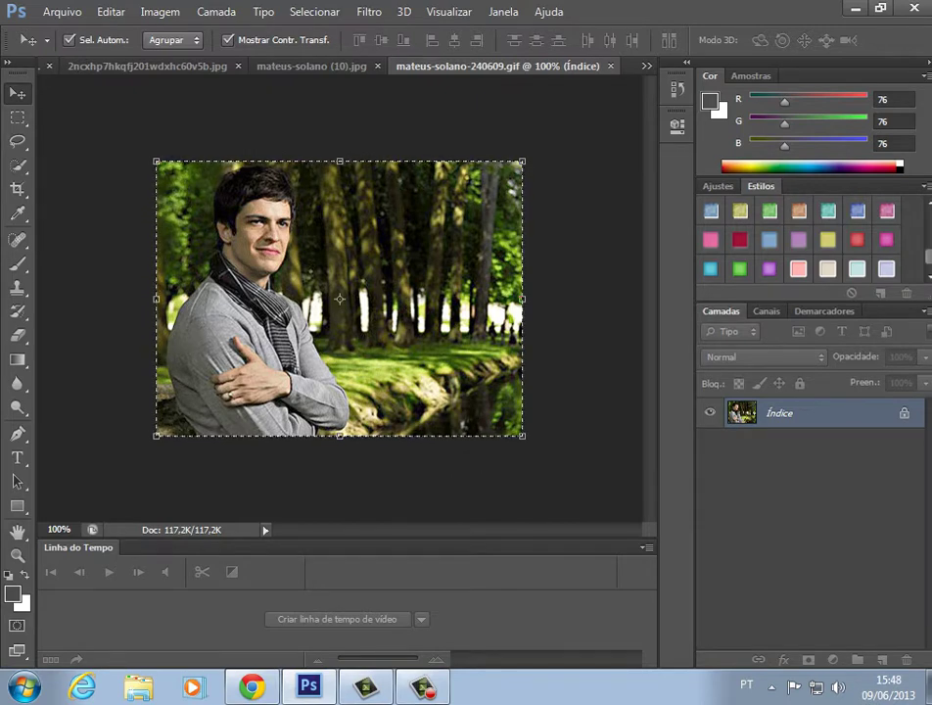
pyautogui.click(611, 66)
pyautogui.click(113, 67)
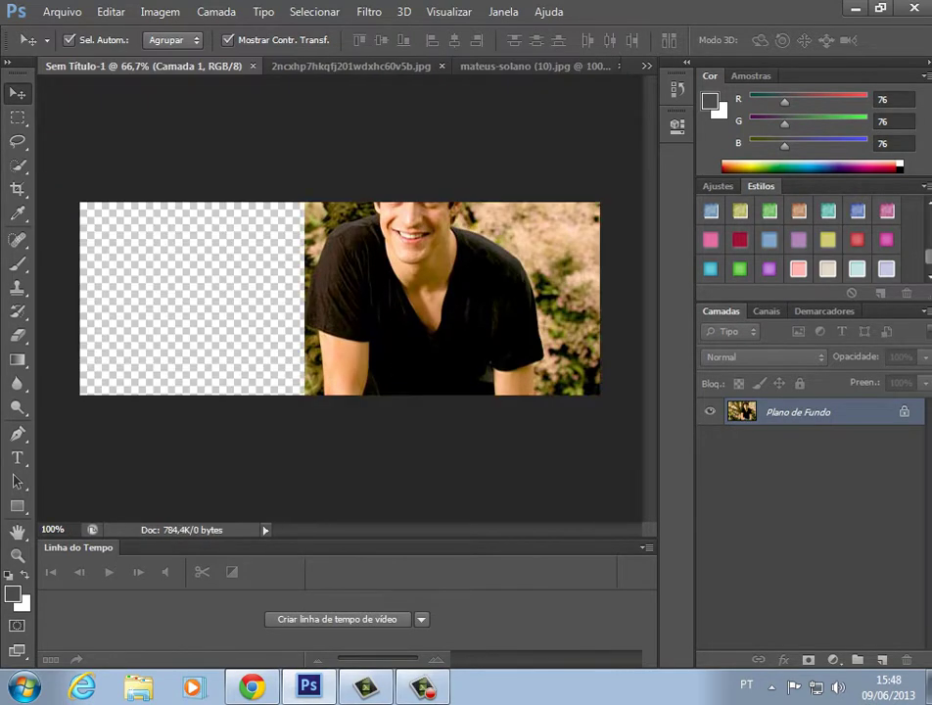
pyautogui.hotkey('ctrl', 'v')
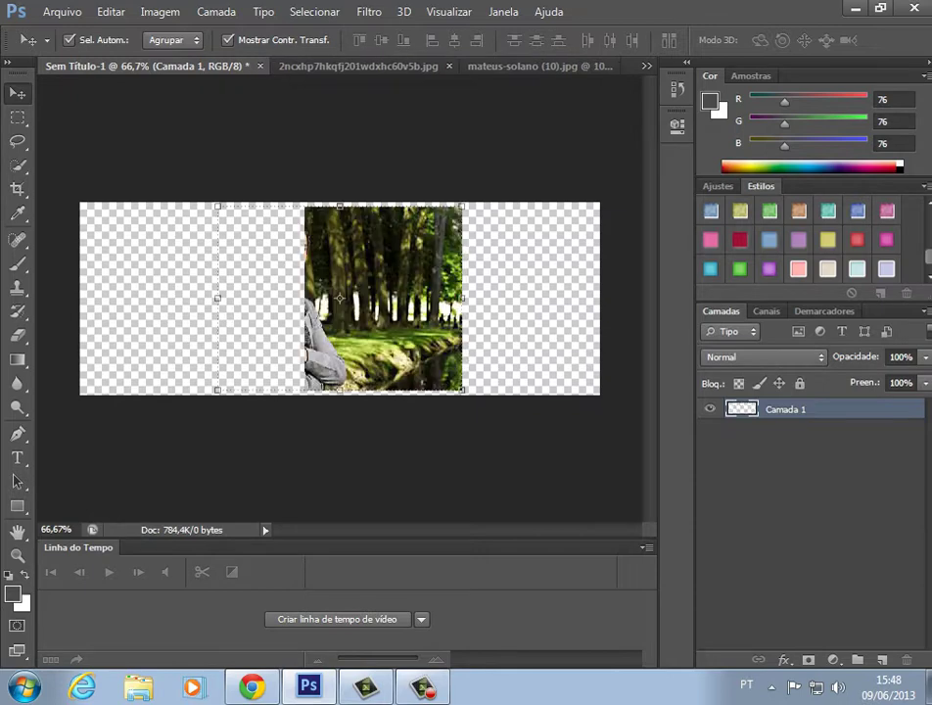
# Move the pasted forest photo to the canvas's left edge and scale it to 106.75% width and 111% height.
pyautogui.moveTo(367, 298); pyautogui.dragTo(230, 286)
pyautogui.hotkey('ctrl', 't')
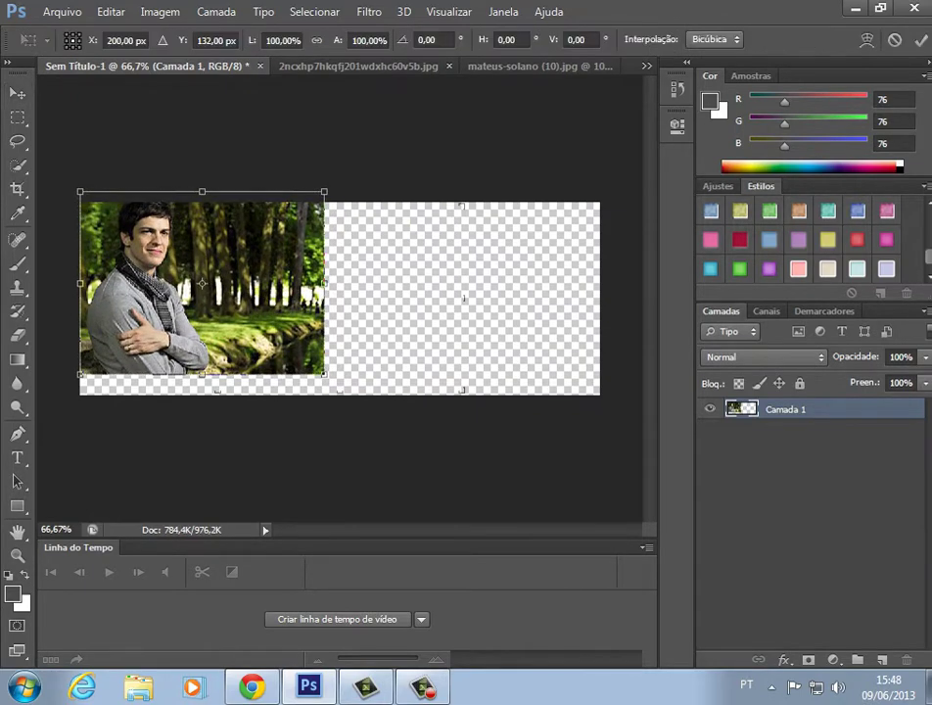
pyautogui.moveTo(324, 374); pyautogui.dragTo(340, 394)
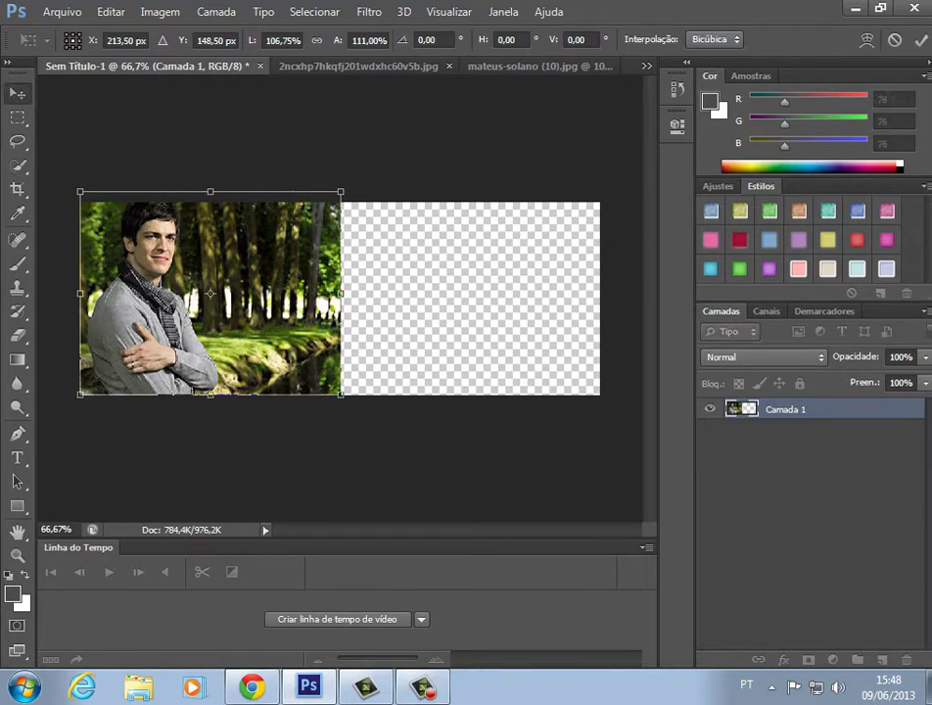
pyautogui.press('Return')
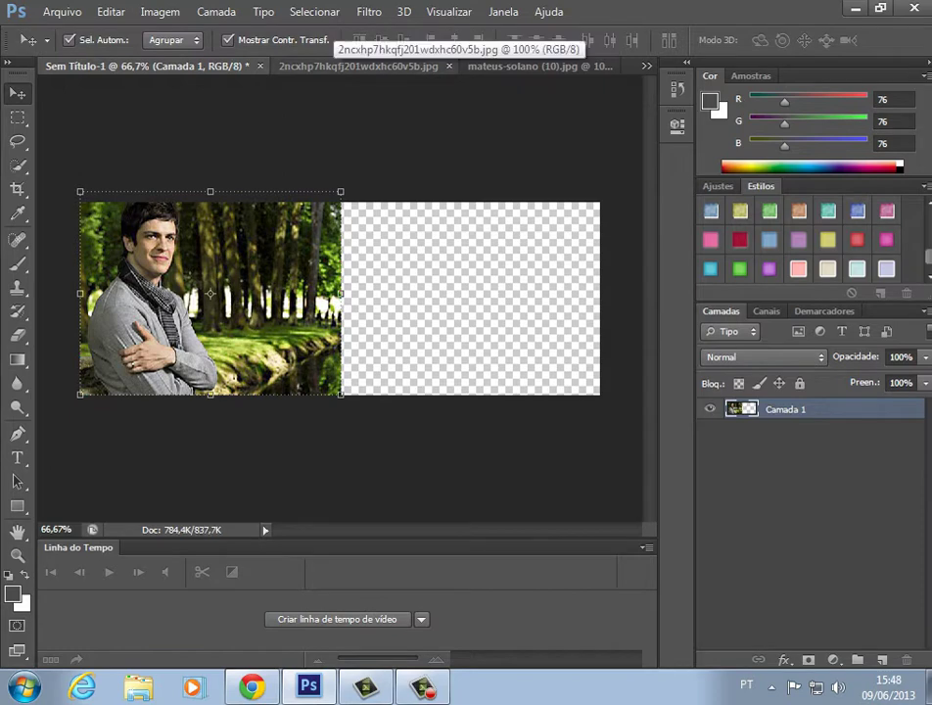
pyautogui.click(347, 65)
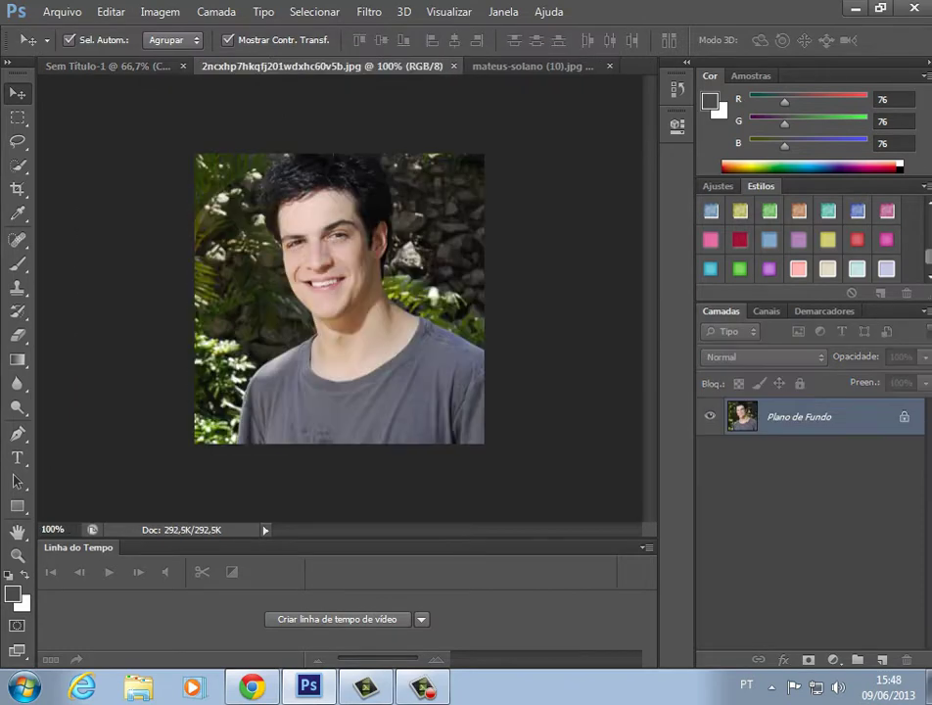
pyautogui.click(108, 65)
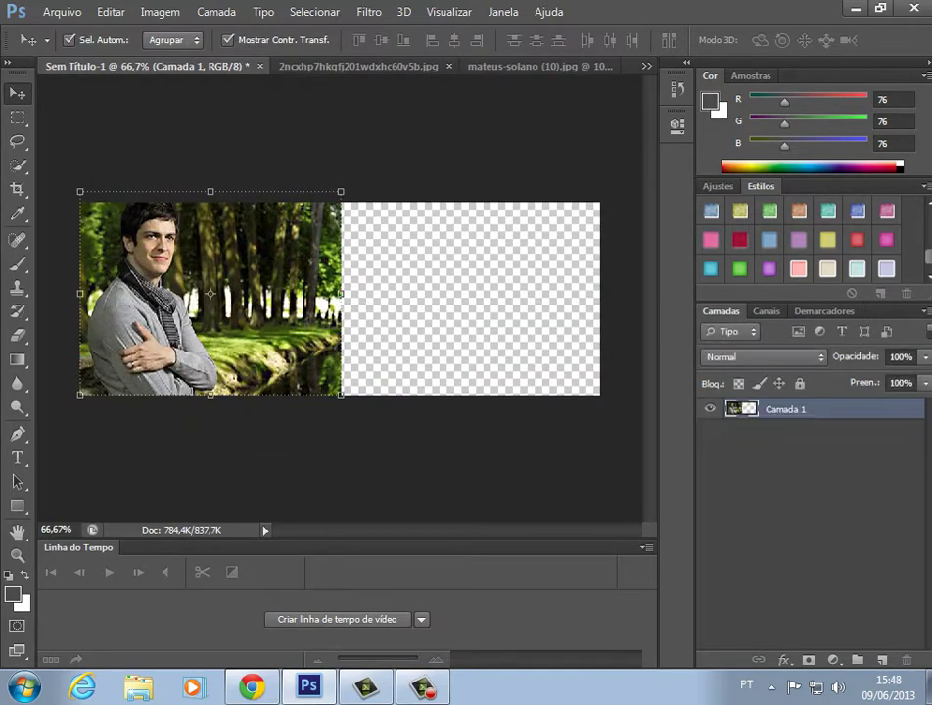
pyautogui.hotkey('ctrl', 't')
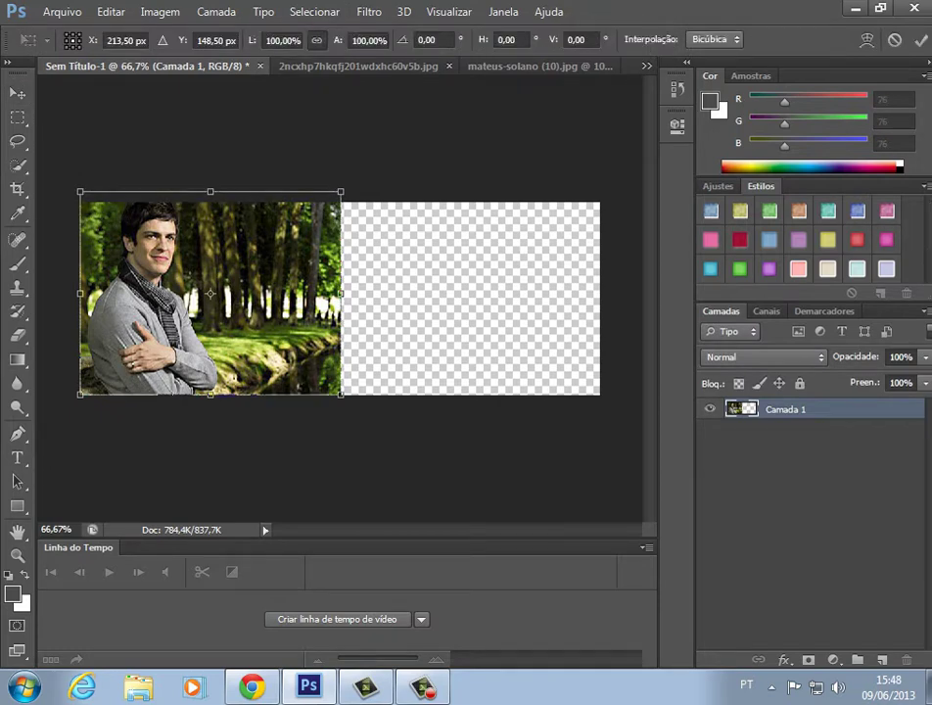
# Copy the whole 2ncxhp7hkqfj201wdxhc60v5b.jpg photo into the cover's middle, close its source image and nudge the pasted layer slightly right.
pyautogui.click(352, 67)
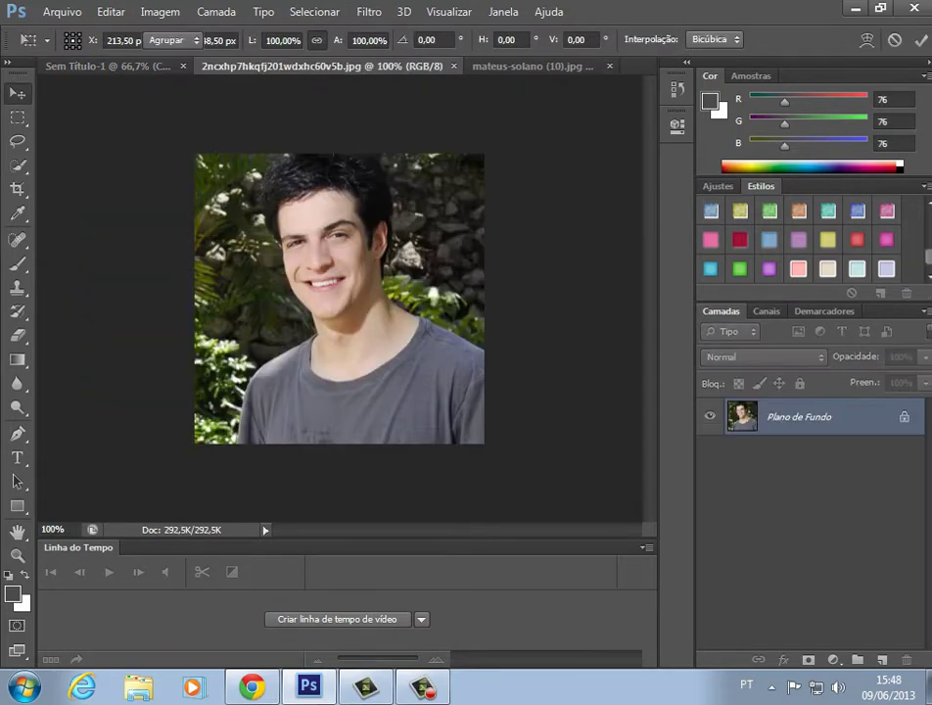
pyautogui.hotkey('ctrl', 'a')
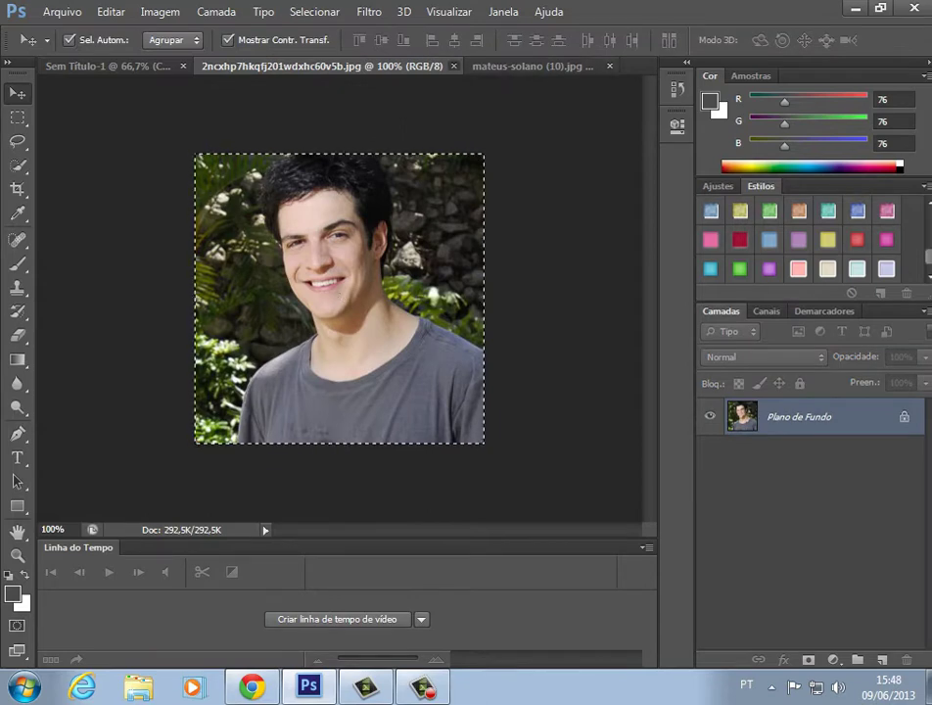
pyautogui.hotkey('ctrl', 'c')
pyautogui.hotkey('ctrl', 'w')
pyautogui.hotkey('ctrl', 'v')
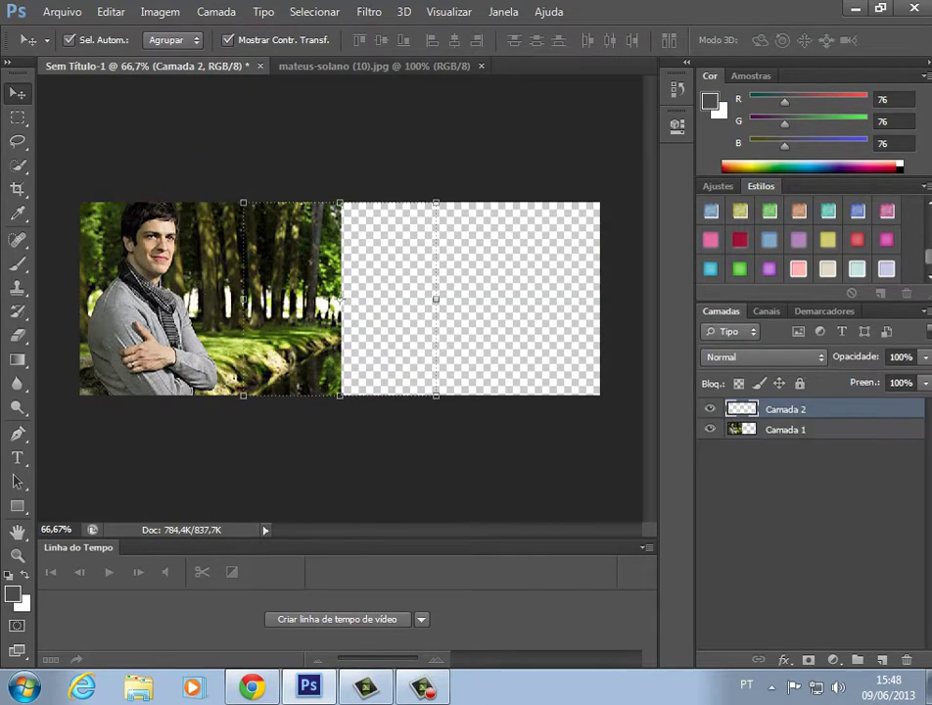
pyautogui.press('Right')
pyautogui.press('Right')
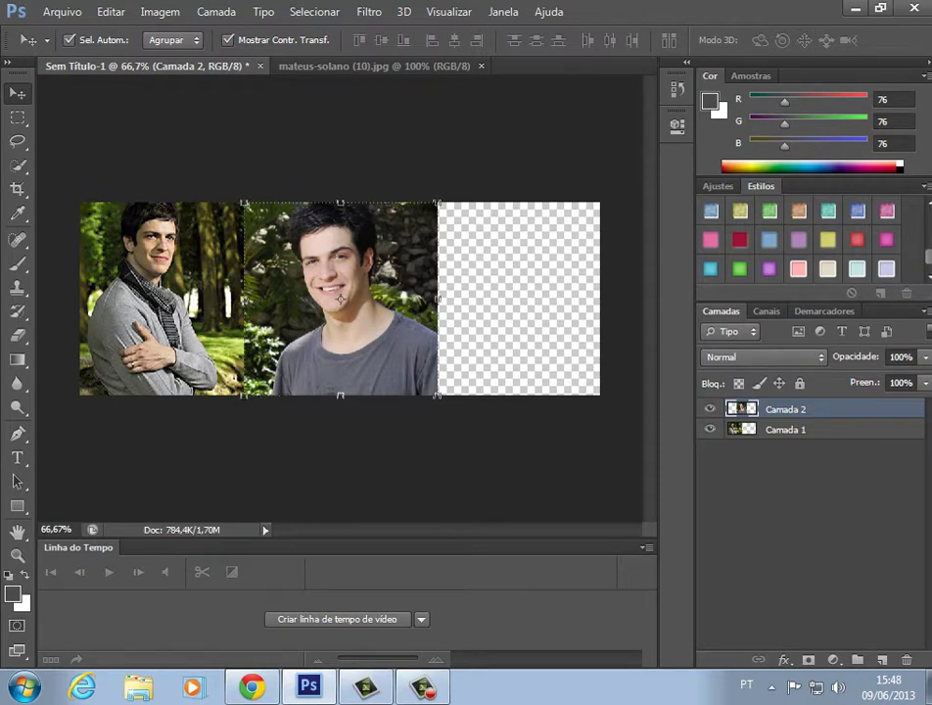
# Copy the mateus-solano (10).jpg photo into the cover, close its source image and align the pasted photo with the canvas's right edge.
pyautogui.hotkey('ctrl', 'Tab')
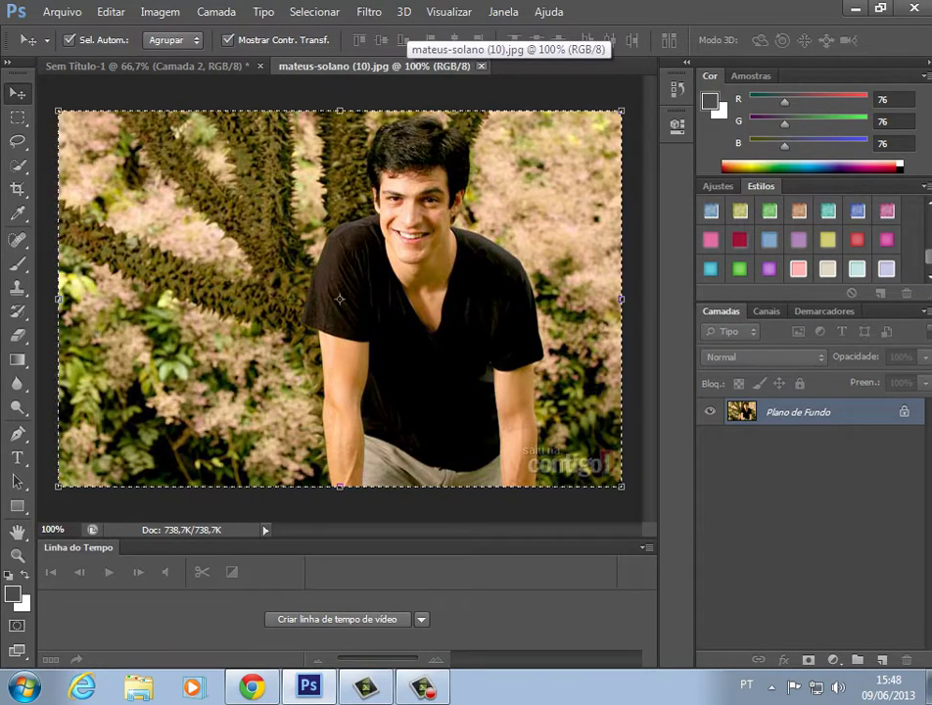
pyautogui.click(481, 66)
pyautogui.hotkey('ctrl', 'v')
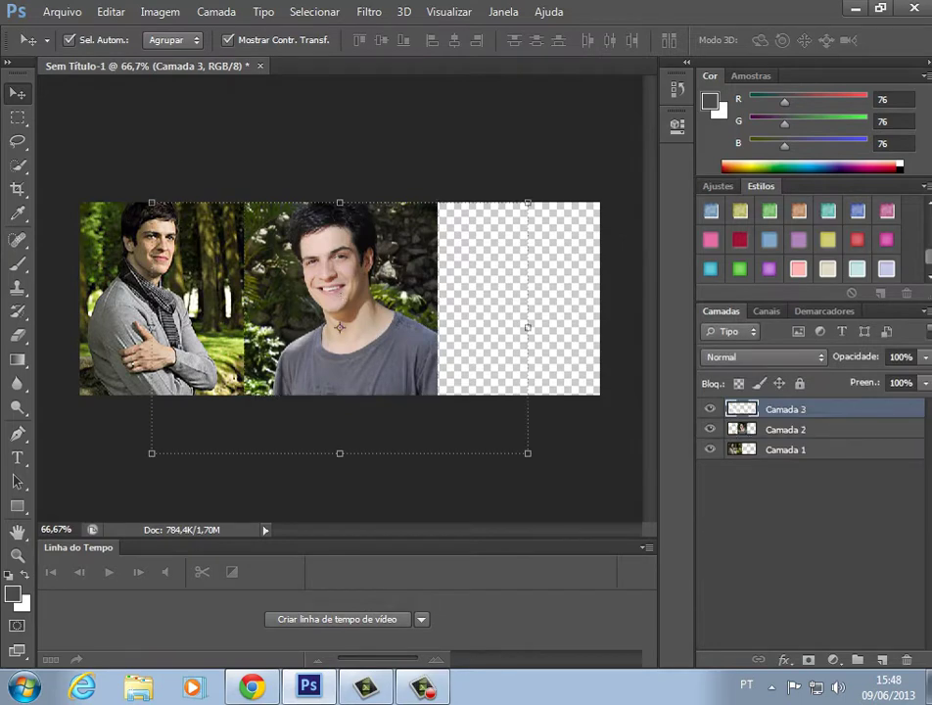
pyautogui.moveTo(413, 273); pyautogui.dragTo(468, 335)
pyautogui.moveTo(469, 293); pyautogui.dragTo(480, 285)
# Erase the part of the Camada 3 photo that covers the middle portrait, using the Eraser at 100% opacity.
pyautogui.press('e')
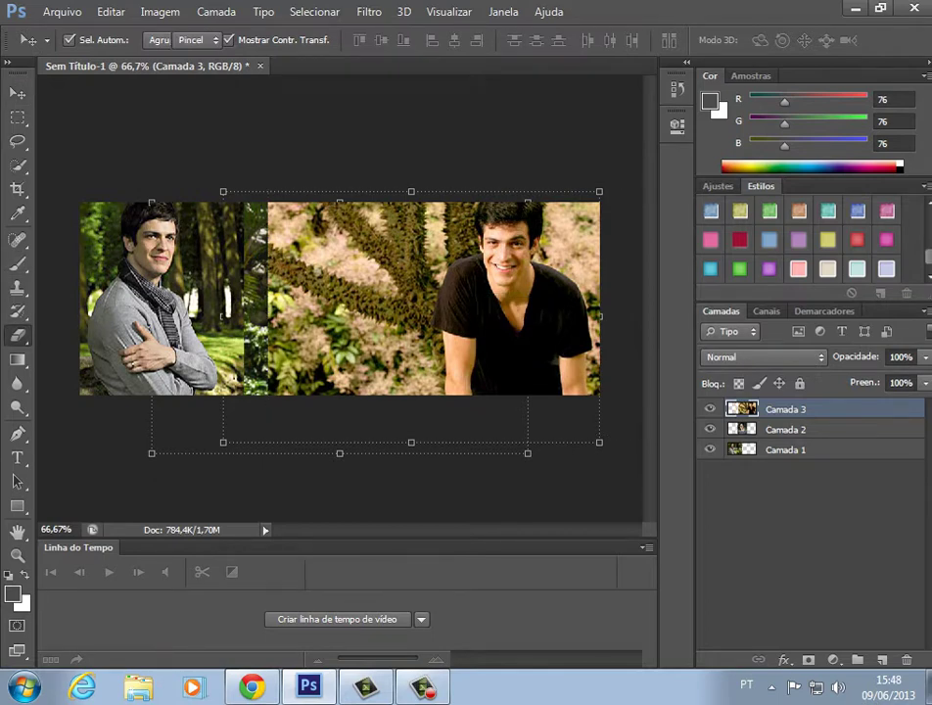
pyautogui.click(323, 41)
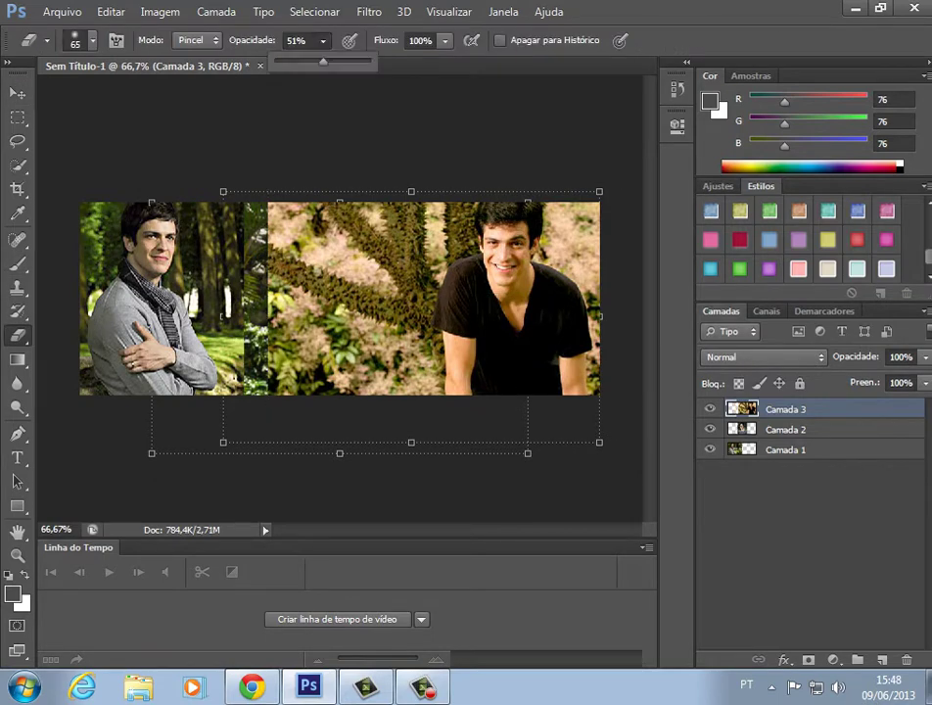
pyautogui.moveTo(323, 62); pyautogui.dragTo(370, 62)
pyautogui.click(285, 212)
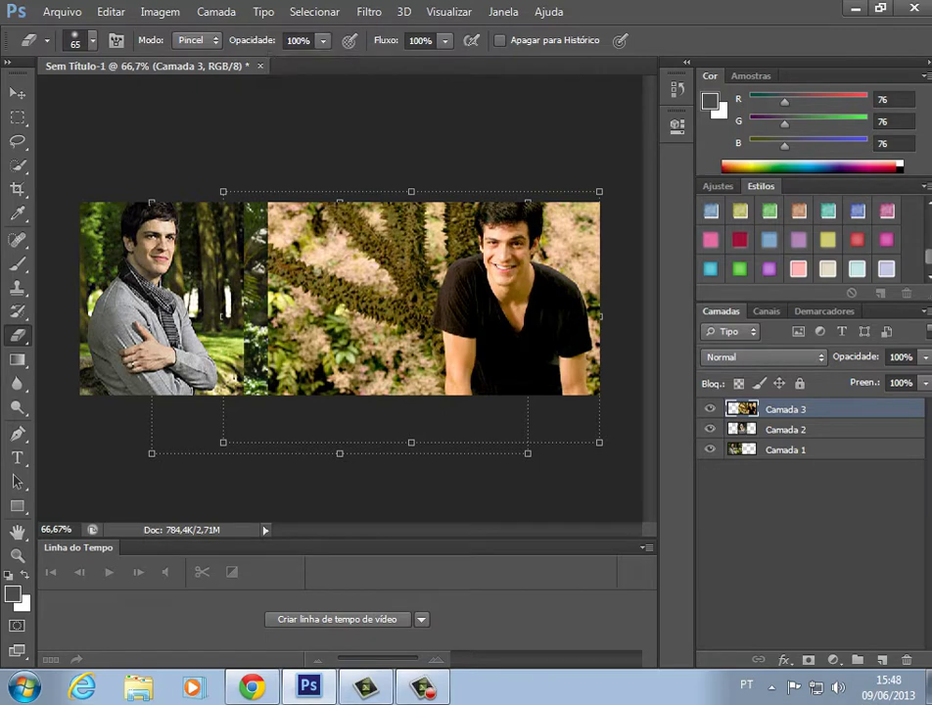
pyautogui.moveTo(282, 208)
pyautogui.mouseDown()
pyautogui.moveTo(310, 217)
pyautogui.moveTo(337, 323)
pyautogui.moveTo(357, 225)
pyautogui.moveTo(369, 313)
pyautogui.moveTo(377, 235)
pyautogui.moveTo(375, 371)
pyautogui.moveTo(379, 226)
pyautogui.moveTo(386, 244)
pyautogui.mouseUp()
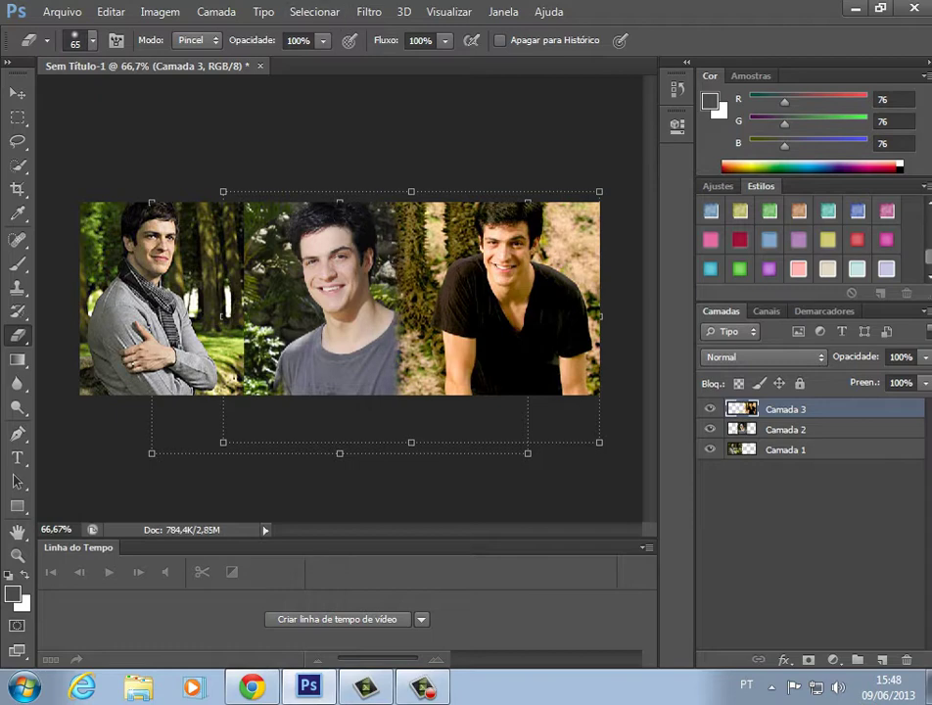
# Soften the seam between the middle and right photos on Camada 3 with the Eraser at 52% opacity.
pyautogui.click(322, 41)
pyautogui.moveTo(324, 61); pyautogui.dragTo(278, 61)
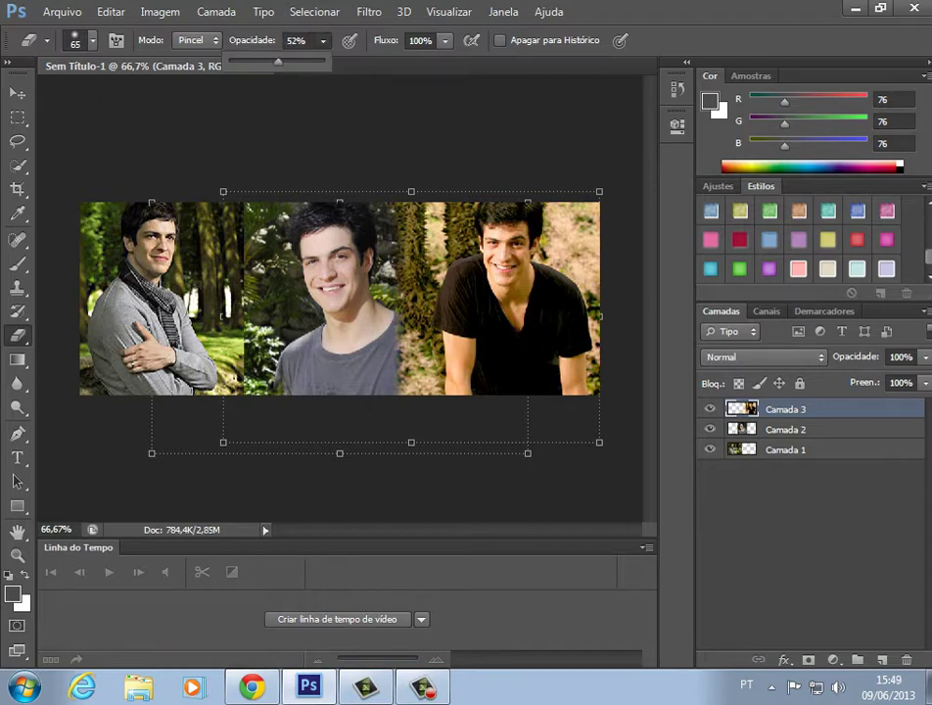
pyautogui.click(396, 217)
pyautogui.moveTo(396, 217); pyautogui.dragTo(397, 384)
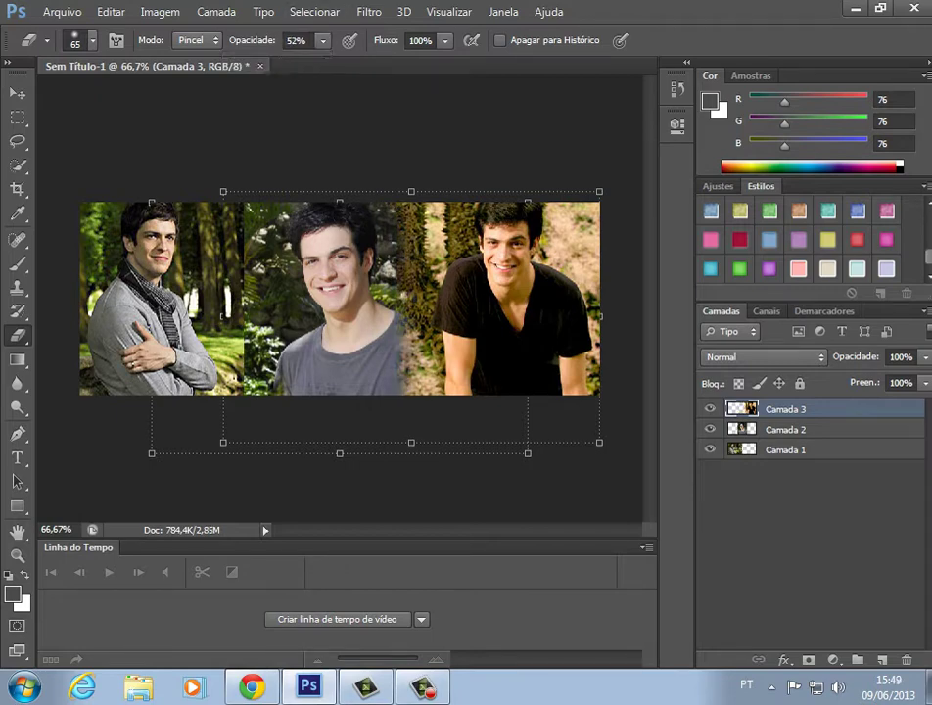
pyautogui.moveTo(395, 270); pyautogui.dragTo(398, 388)
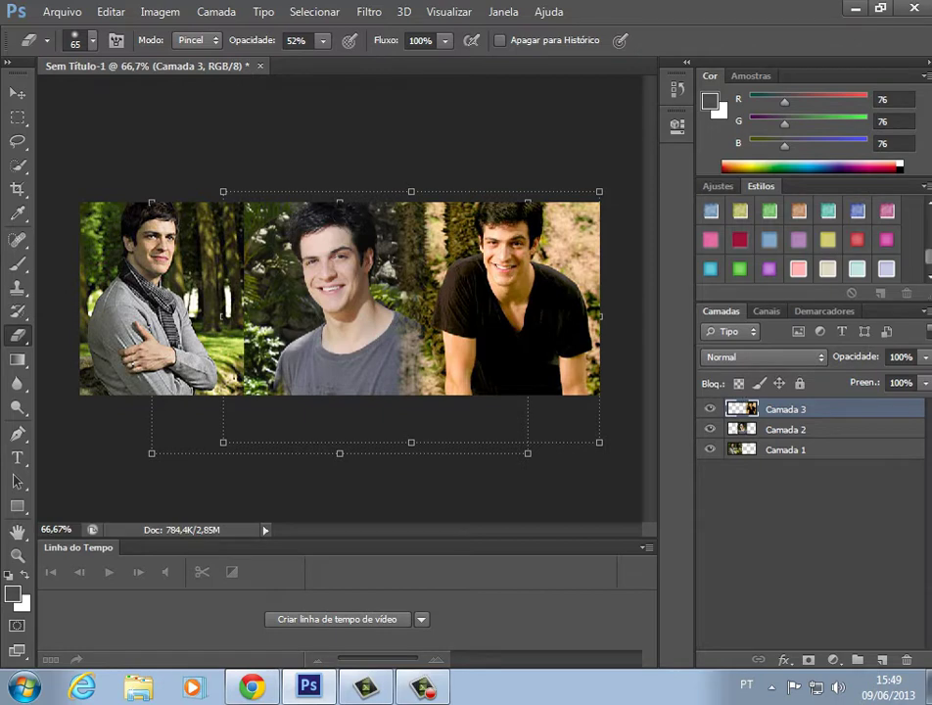
# Erase along the left edge of the middle photo on Camada 2 to blend it with the forest photo, then deselect the layer.
pyautogui.click(786, 429)
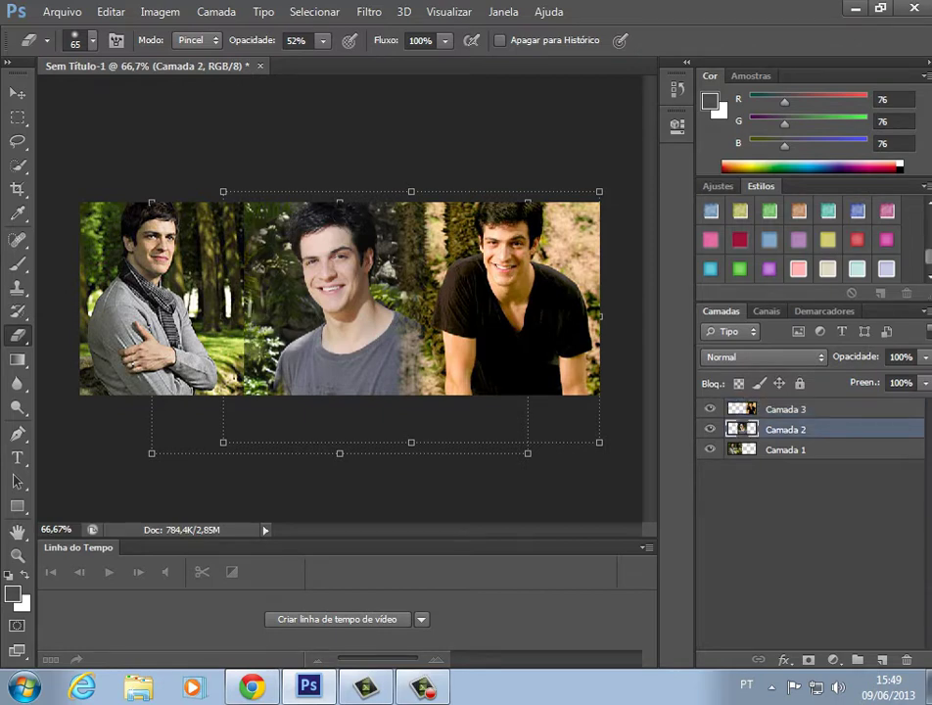
pyautogui.moveTo(244, 220)
pyautogui.mouseDown()
pyautogui.moveTo(242, 375)
pyautogui.moveTo(247, 303)
pyautogui.moveTo(248, 352)
pyautogui.mouseUp()
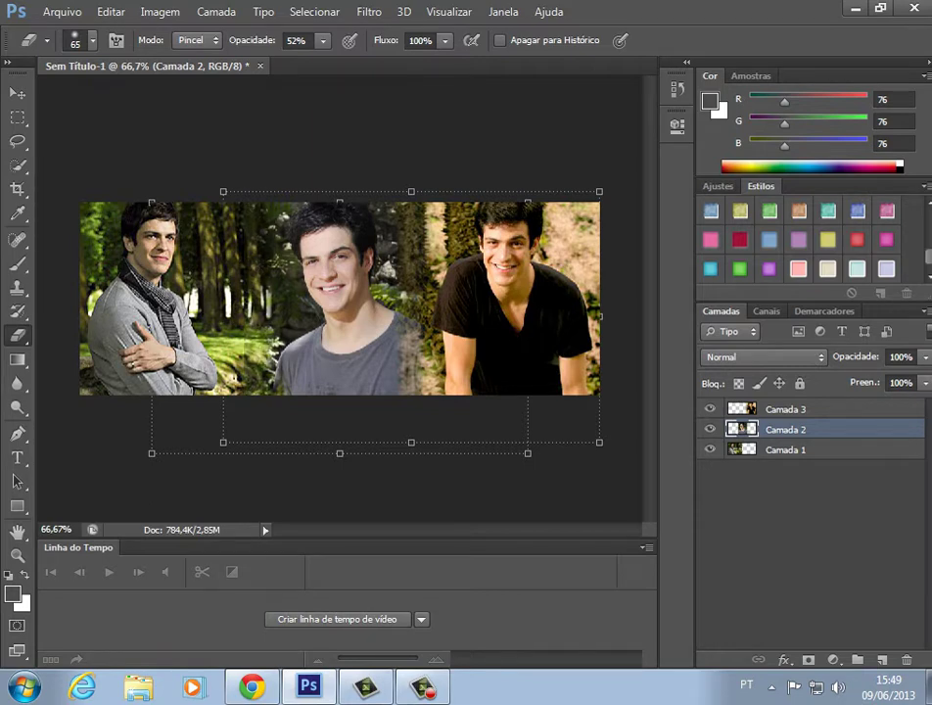
pyautogui.click(17, 93)
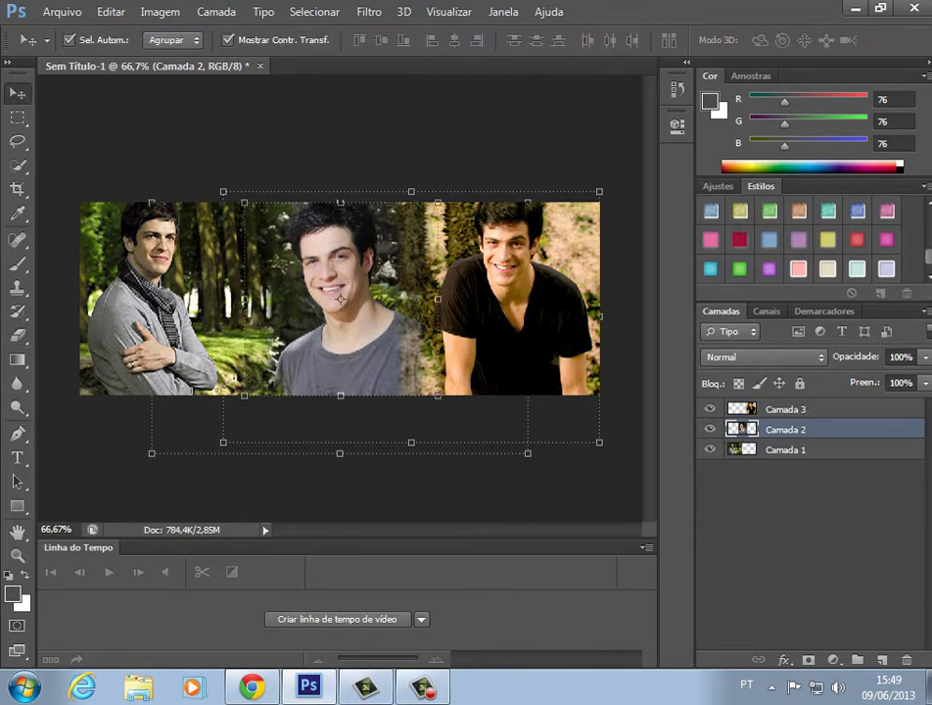
pyautogui.click(474, 146)
# Open cant be tamed.psd and VEGASR# BITCH.psd together from the Materiais importantes folder inside Para Photoshop.
pyautogui.click(61, 12)
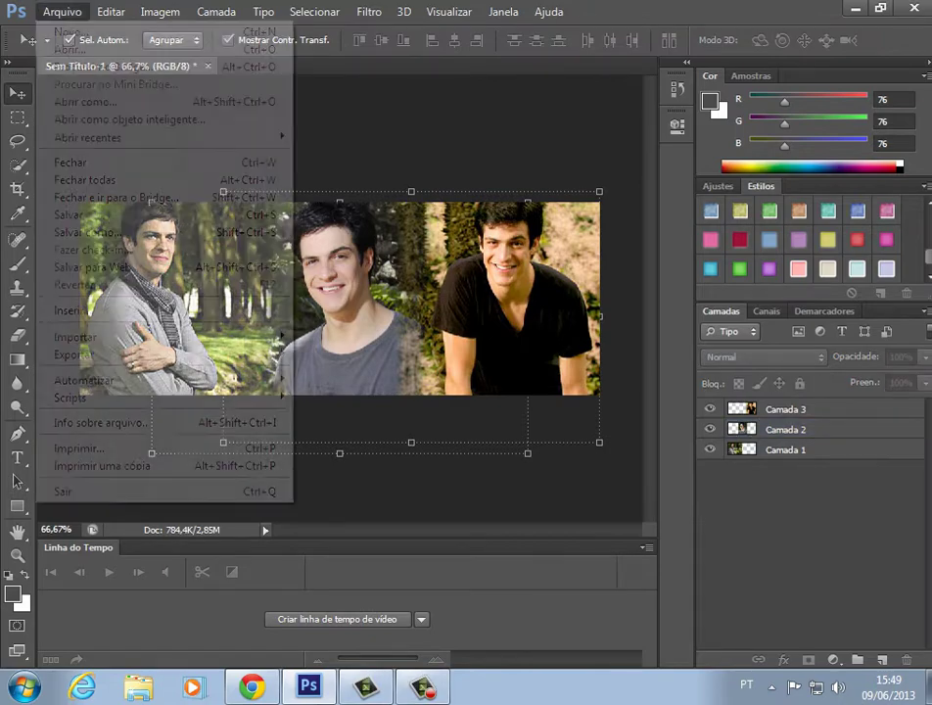
pyautogui.click(70, 48)
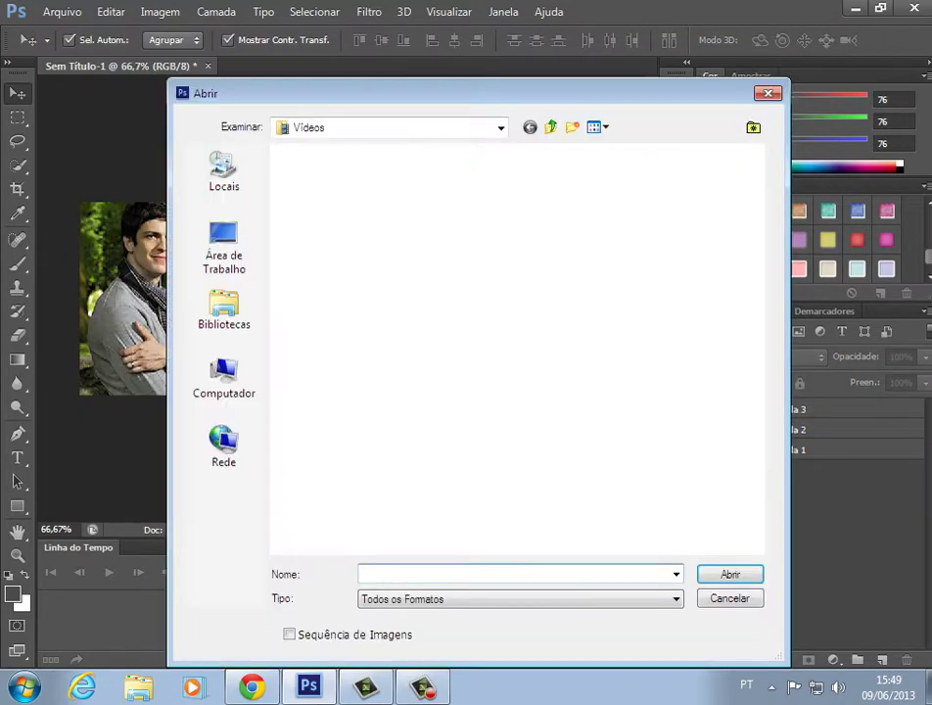
pyautogui.doubleClick(320, 203)
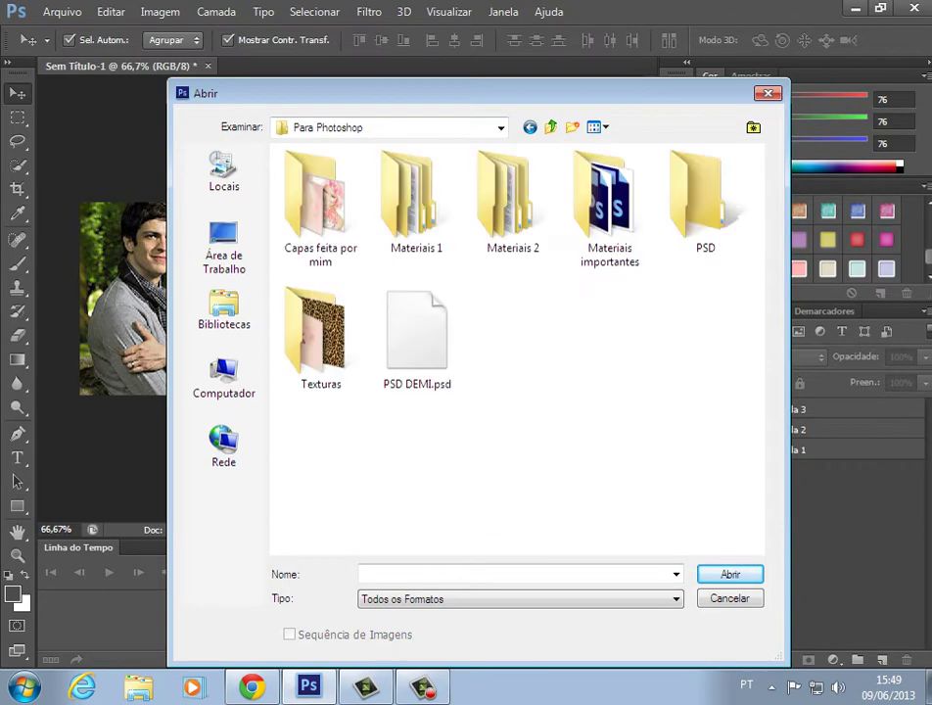
pyautogui.doubleClick(614, 198)
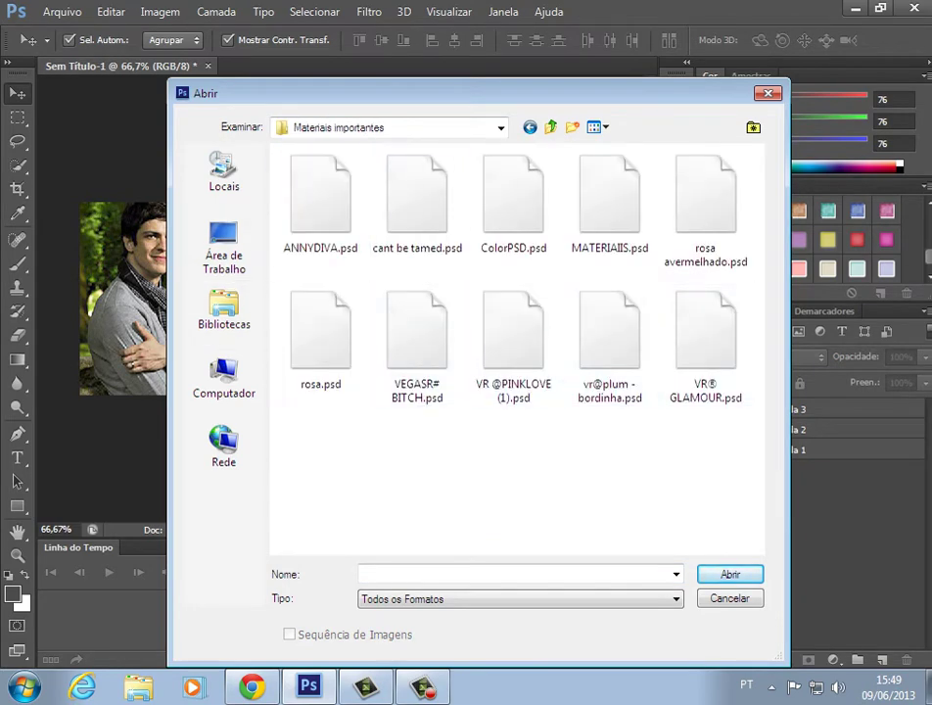
pyautogui.click(551, 127)
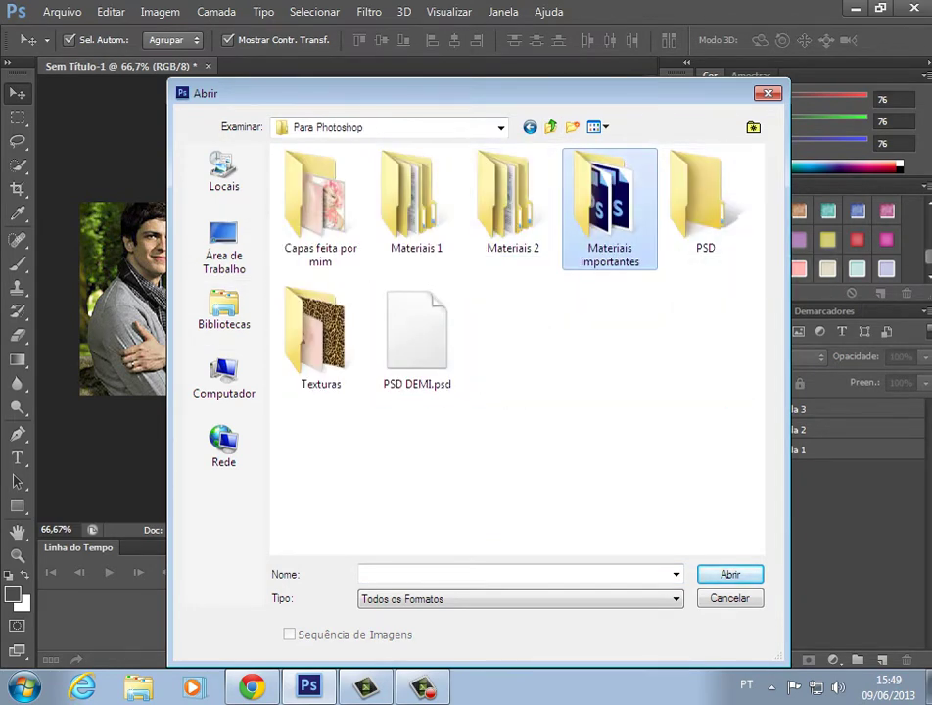
pyautogui.doubleClick(610, 209)
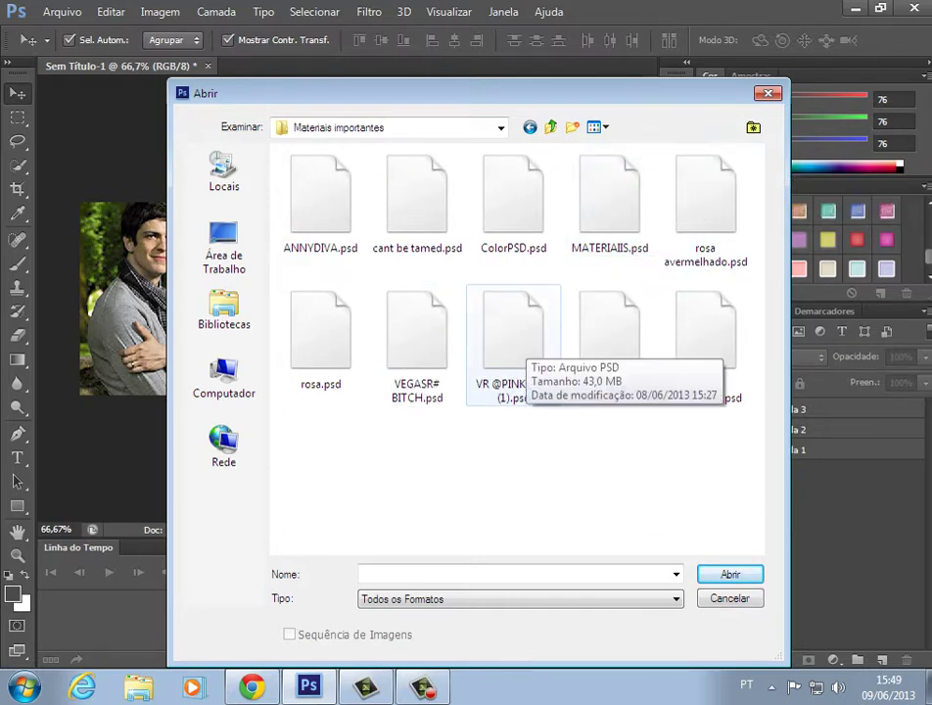
pyautogui.click(417, 338)
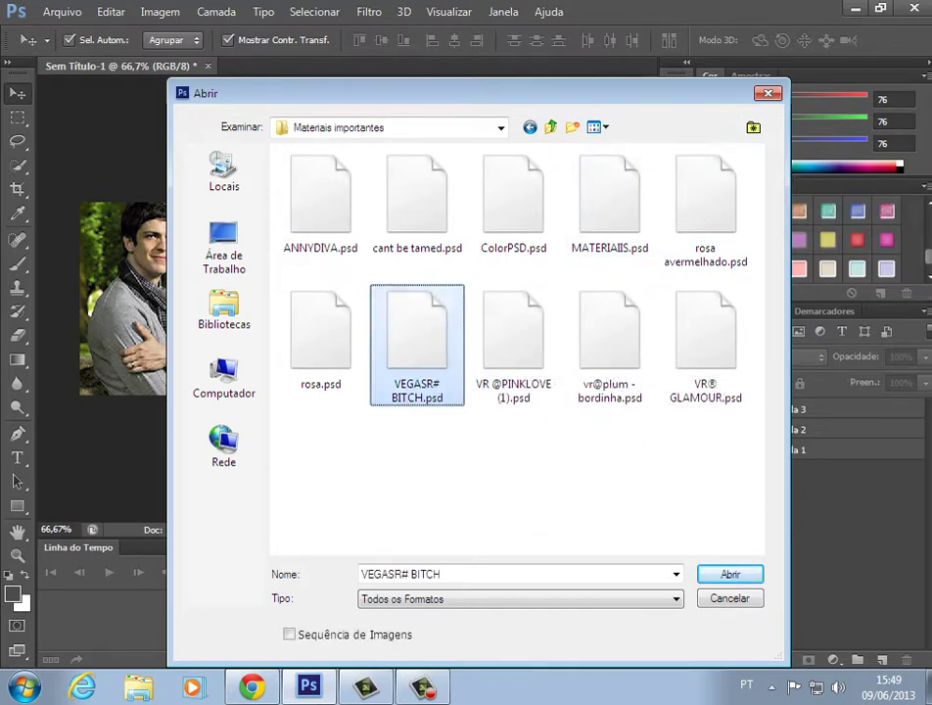
pyautogui.keyDown('ctrl'); pyautogui.click(417, 200); pyautogui.keyUp('ctrl')
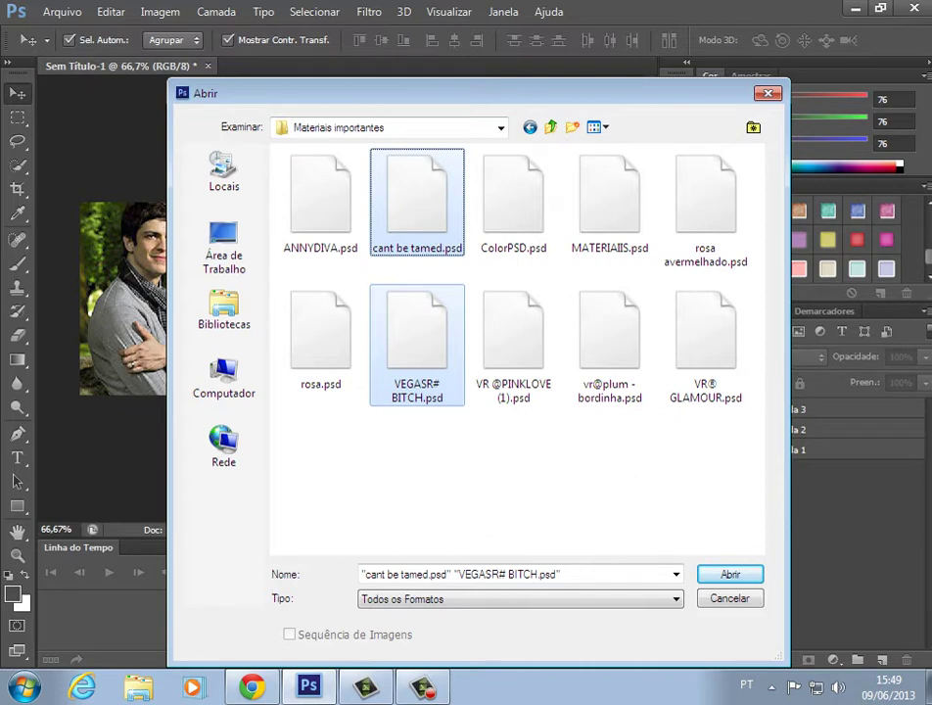
pyautogui.press('Return')
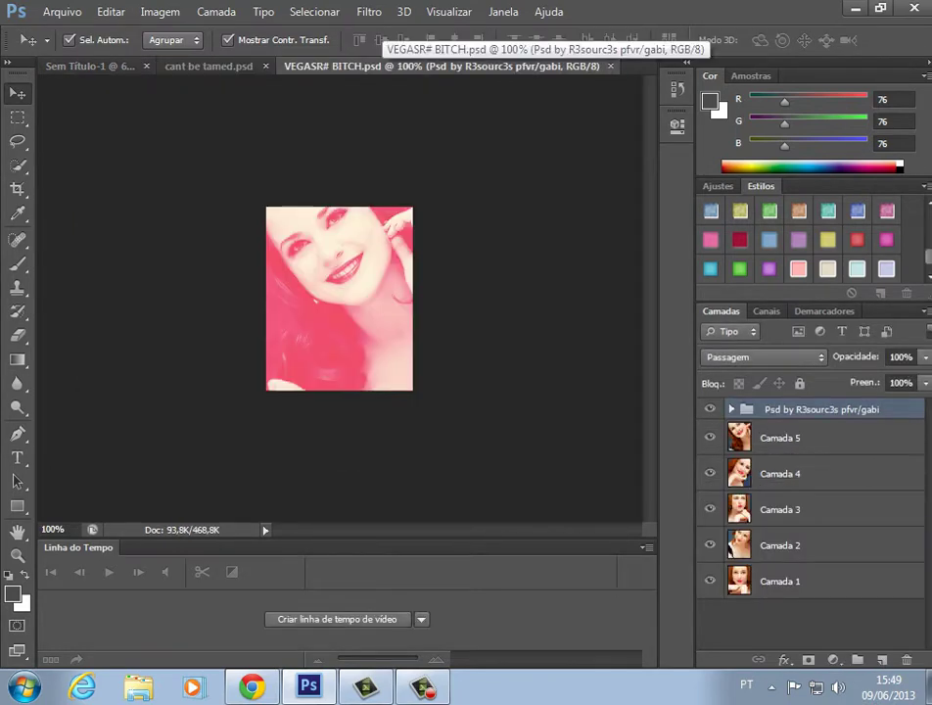
# Float the VEGASR# BITCH.psd window over the cover, copy its effect layer group into Sem Título-1 and close the source file.
pyautogui.moveTo(440, 66); pyautogui.dragTo(406, 271)
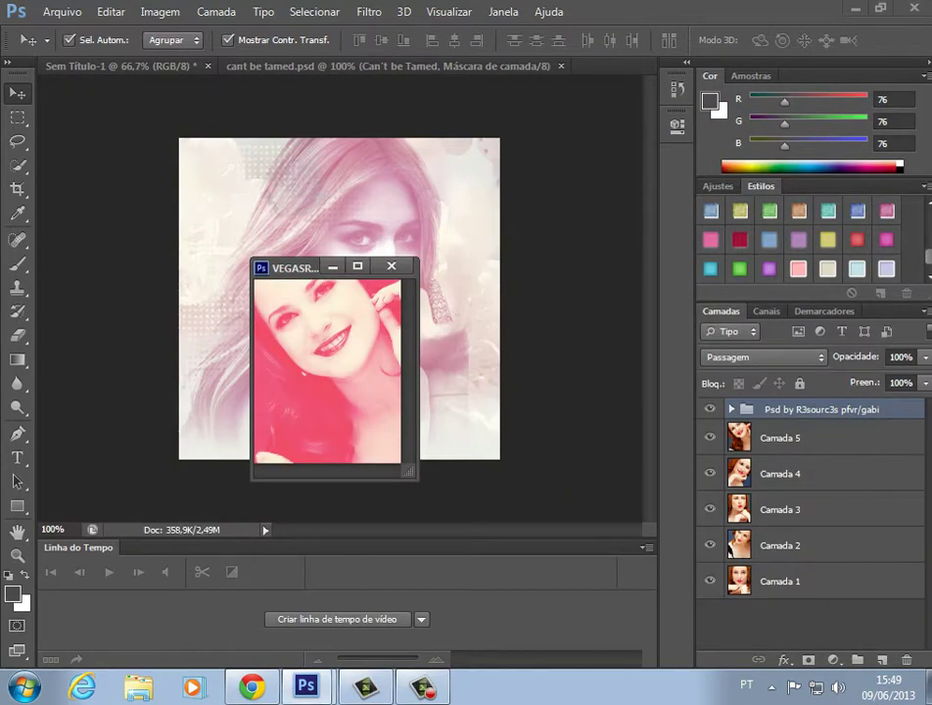
pyautogui.click(121, 65)
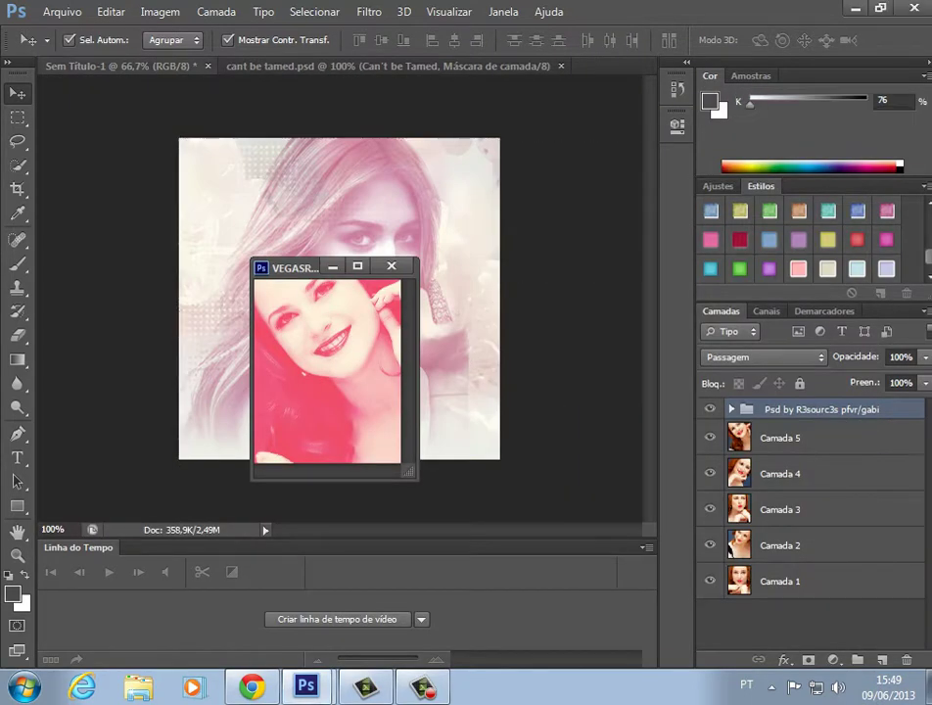
pyautogui.click(294, 267)
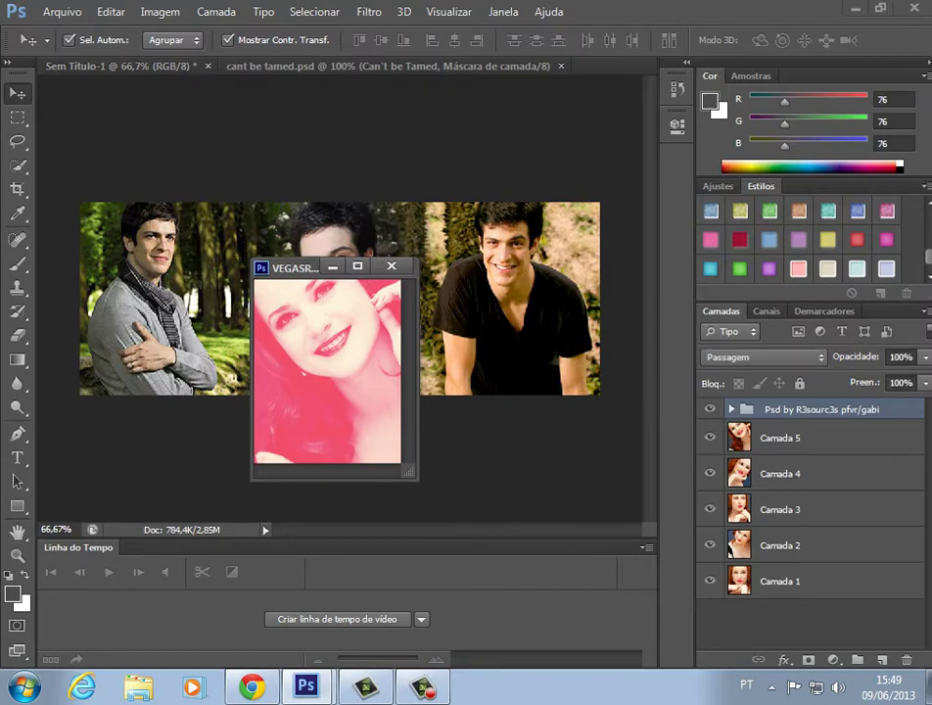
pyautogui.moveTo(820, 409); pyautogui.dragTo(401, 234)
pyautogui.moveTo(290, 233); pyautogui.dragTo(290, 196)
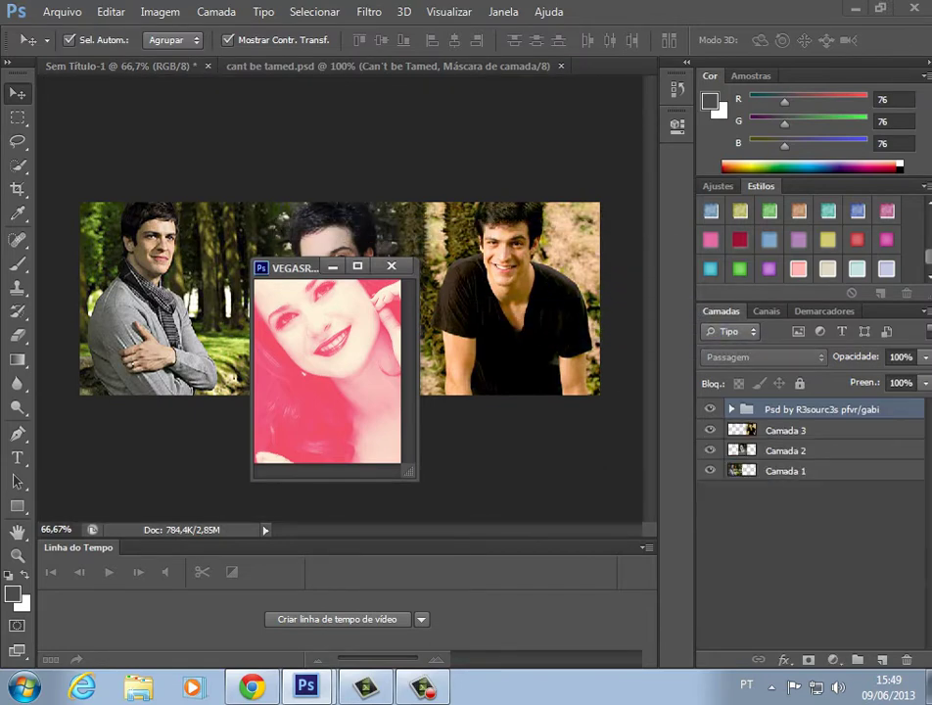
pyautogui.click(390, 266)
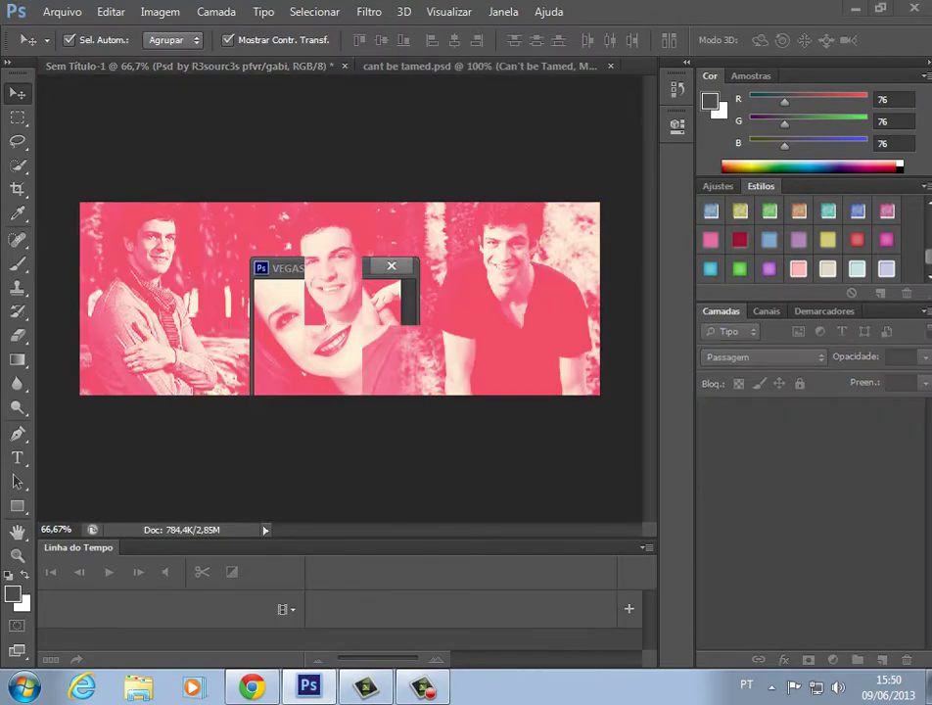
# Merge the three photo layers Camada 1, Camada 2 and Camada 3 into a single layer beneath the effect group.
pyautogui.click(786, 431)
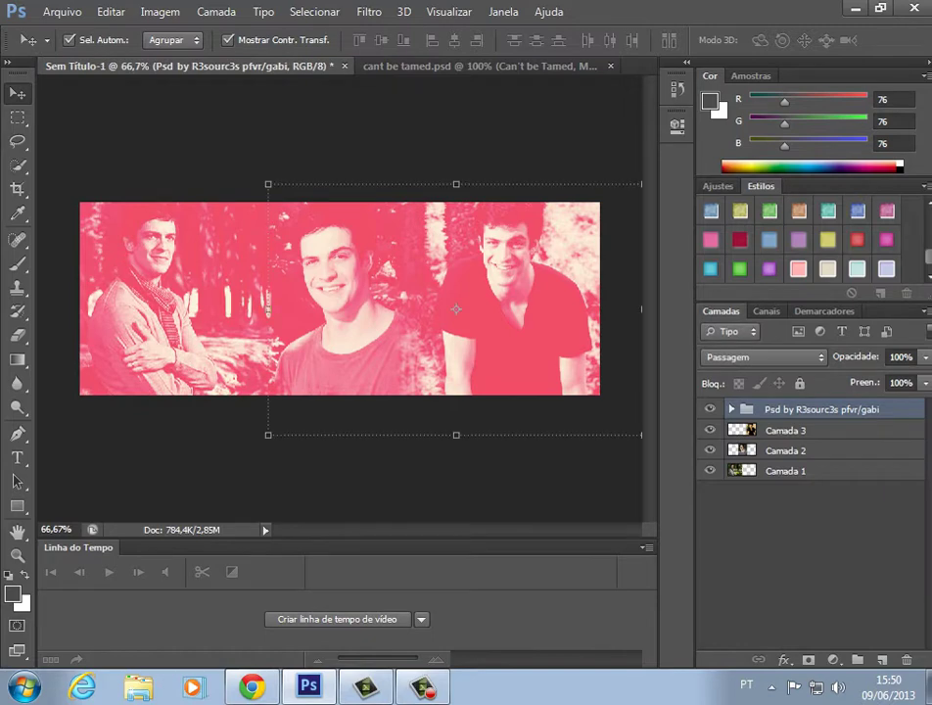
pyautogui.keyDown('ctrl'); pyautogui.click(786, 451); pyautogui.keyUp('ctrl')
pyautogui.keyDown('ctrl'); pyautogui.click(785, 472); pyautogui.keyUp('ctrl')
pyautogui.keyDown('shift'); pyautogui.click(785, 471); pyautogui.keyUp('shift')
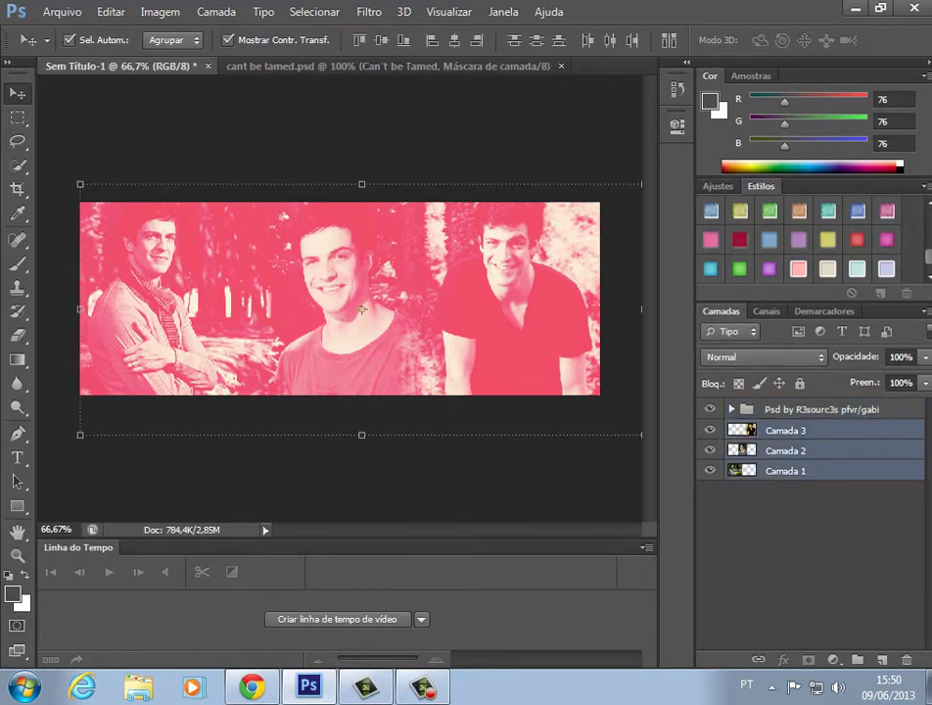
pyautogui.rightClick(788, 455)
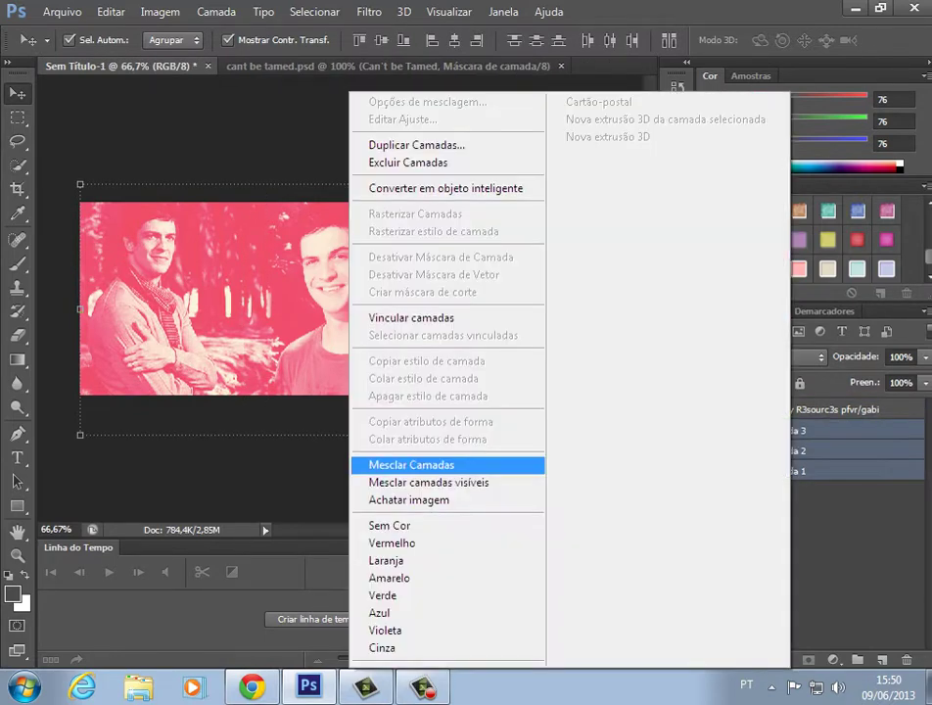
pyautogui.click(411, 464)
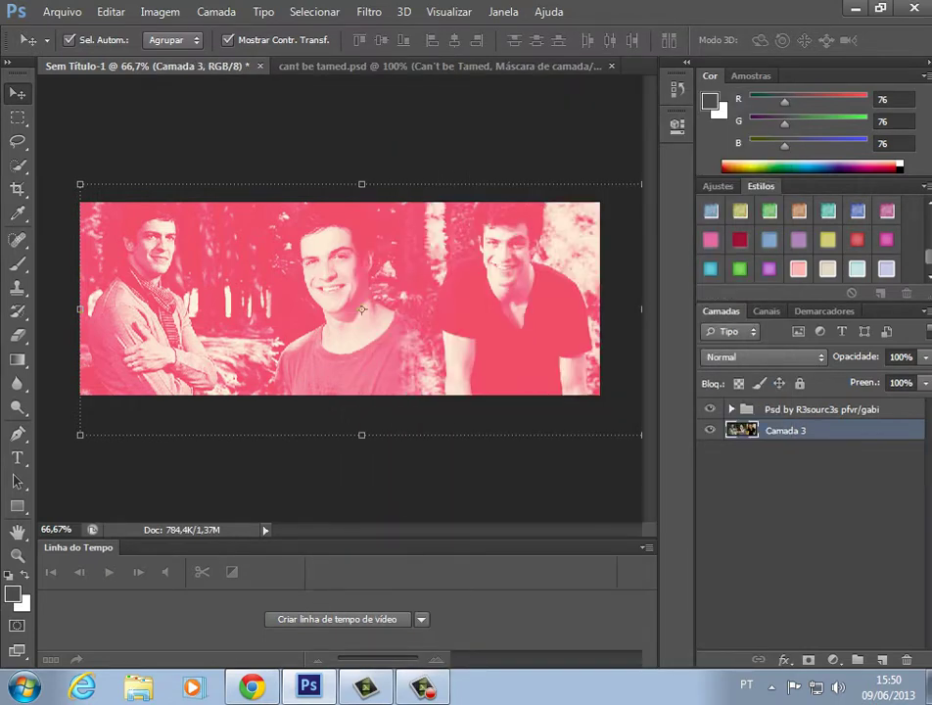
# Adjust the Levels of Camada 3 with input levels 43, 1,00 and 214 and output levels 68 to 200.
pyautogui.hotkey('ctrl', 'l')
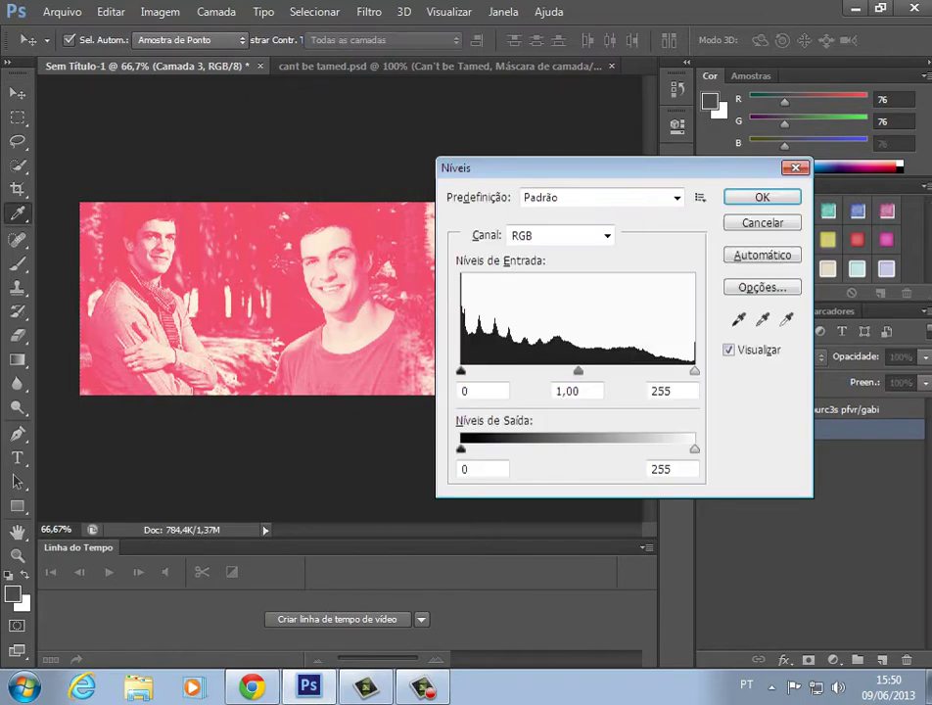
pyautogui.moveTo(461, 370); pyautogui.dragTo(500, 371)
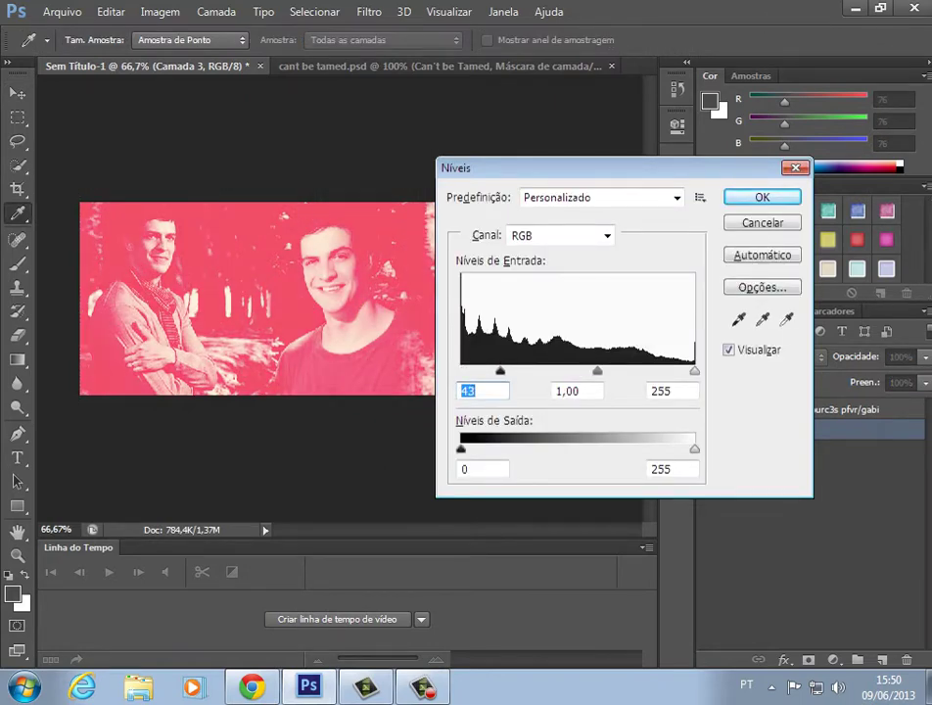
pyautogui.moveTo(461, 450); pyautogui.dragTo(524, 449)
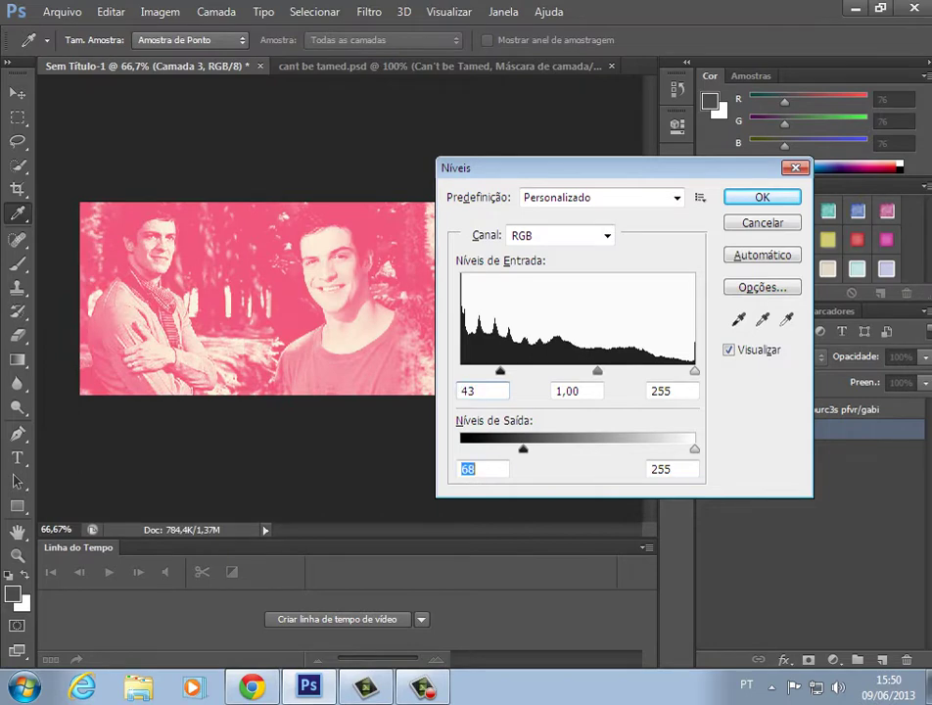
pyautogui.moveTo(694, 448); pyautogui.dragTo(644, 450)
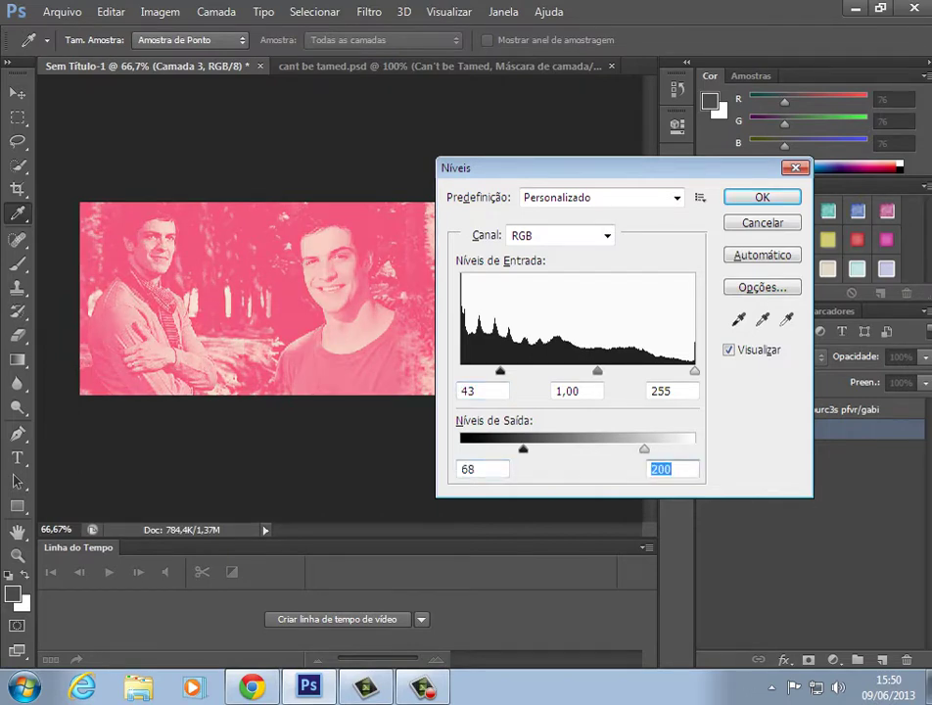
pyautogui.moveTo(694, 370); pyautogui.dragTo(656, 370)
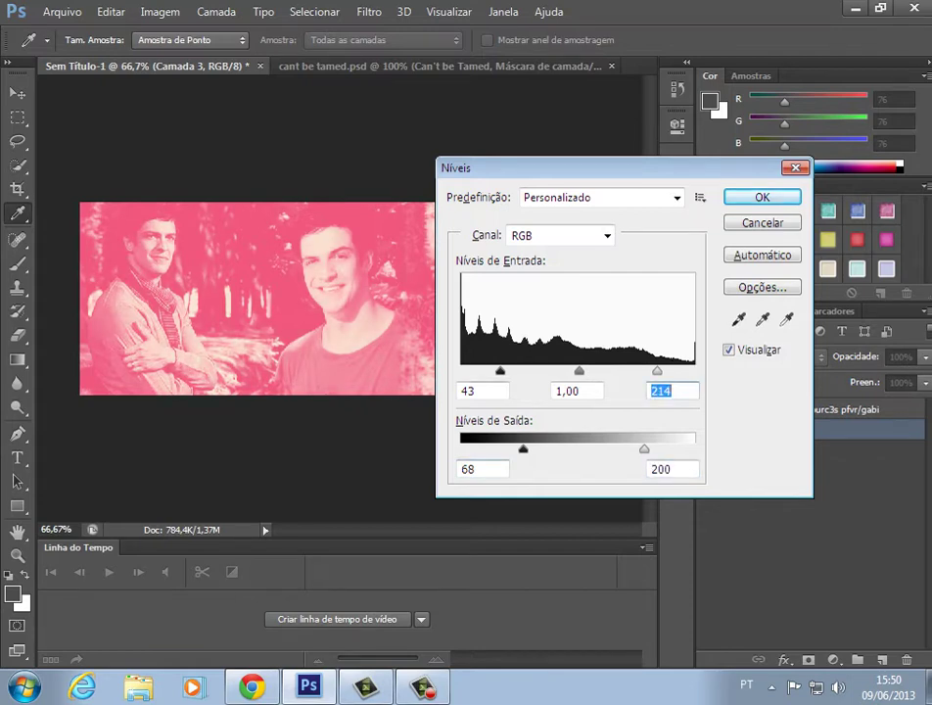
pyautogui.click(477, 391)
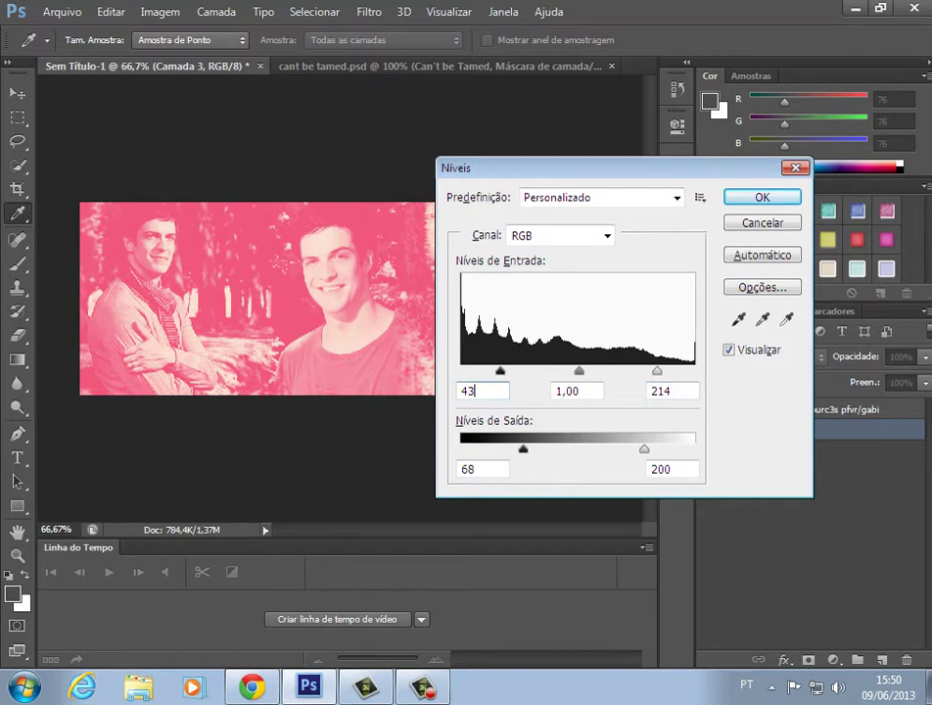
pyautogui.press('Tab')
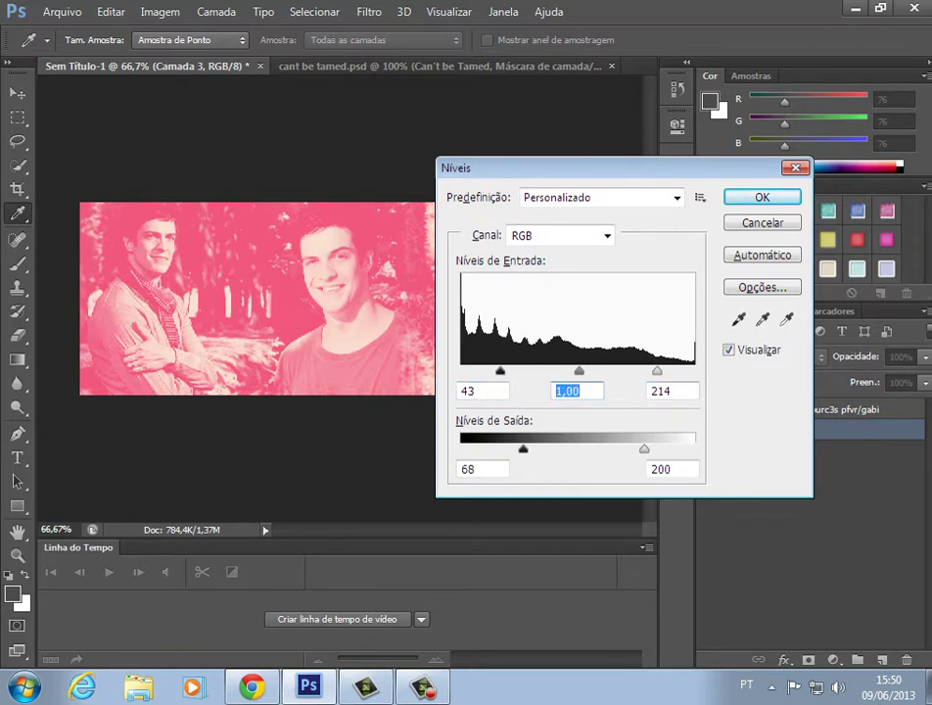
pyautogui.press('Tab')
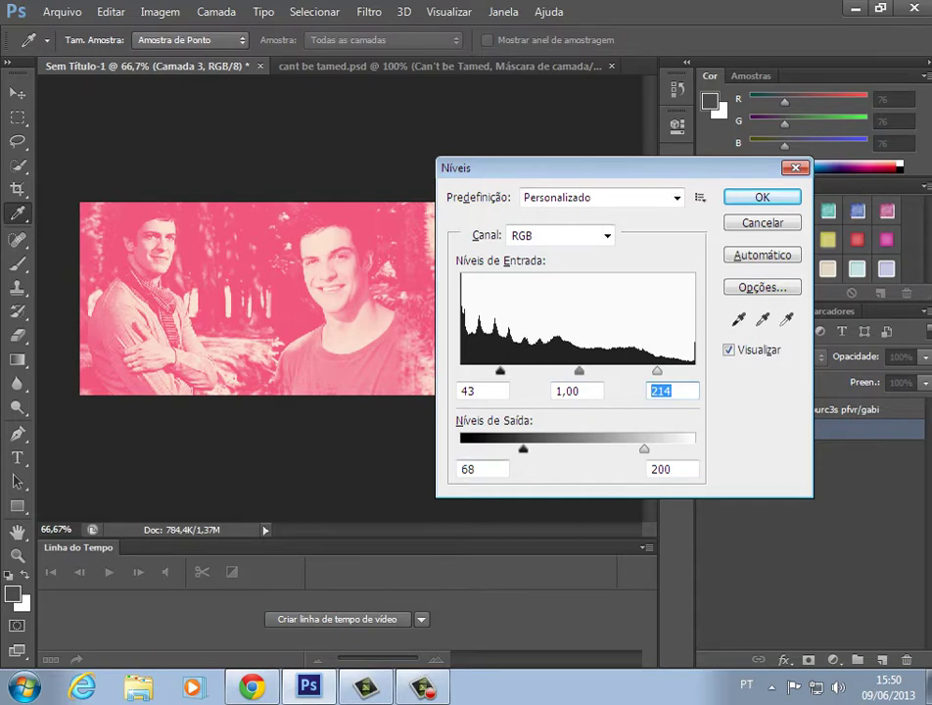
pyautogui.press('Tab')
pyautogui.press('Tab')
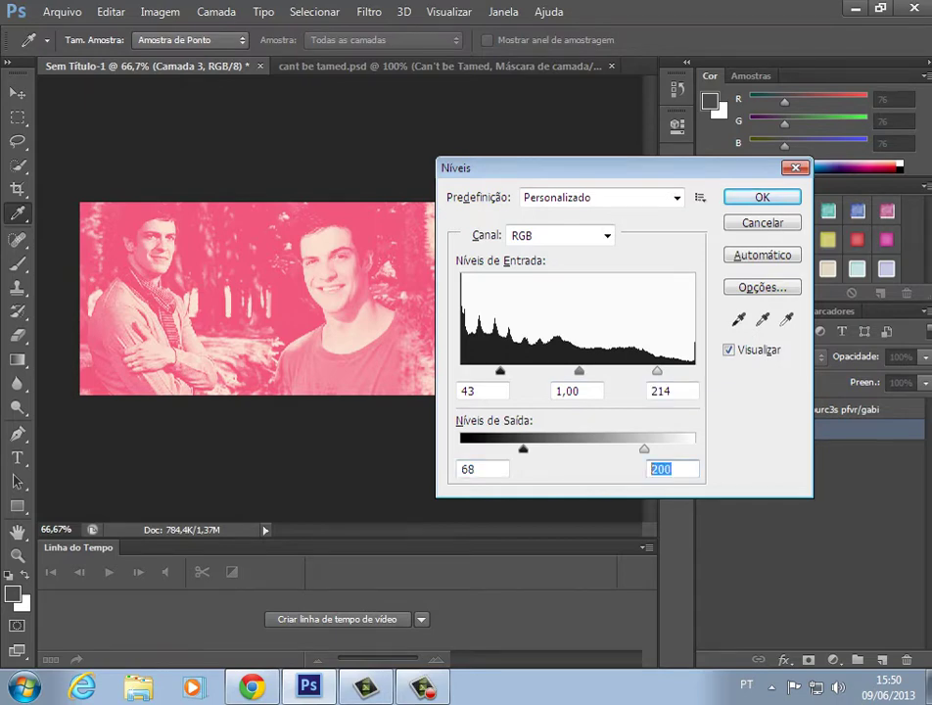
pyautogui.press('Return')
pyautogui.press('v')
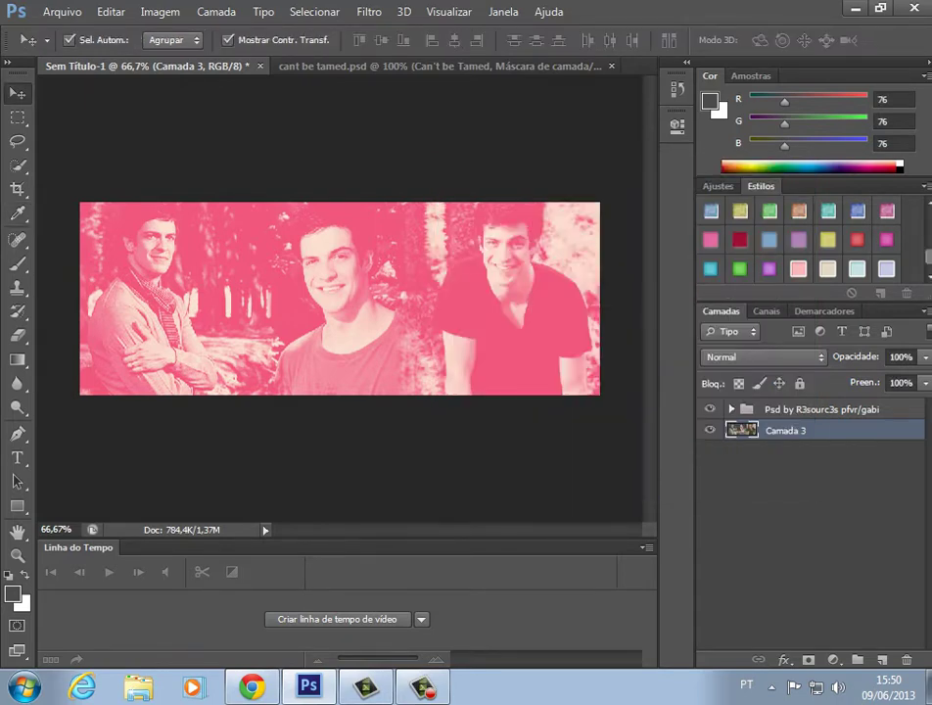
# Float the cant be tamed.psd window, copy its Can't be Tamed group into Sem Título-1 and close the source without saving.
pyautogui.moveTo(440, 66); pyautogui.dragTo(436, 177)
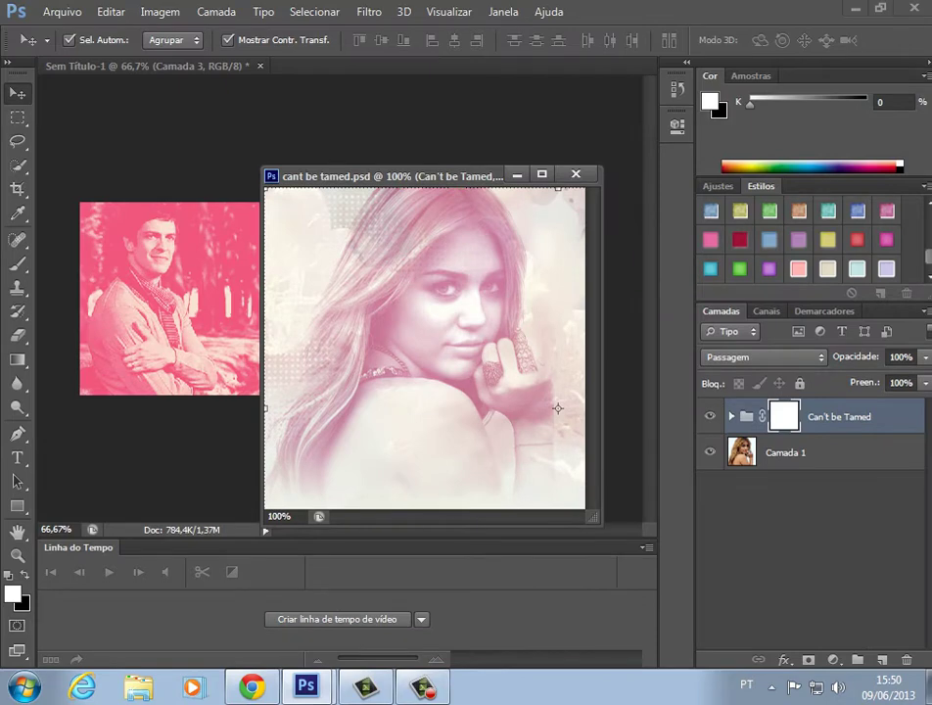
pyautogui.click(731, 416)
pyautogui.moveTo(822, 416); pyautogui.dragTo(451, 192)
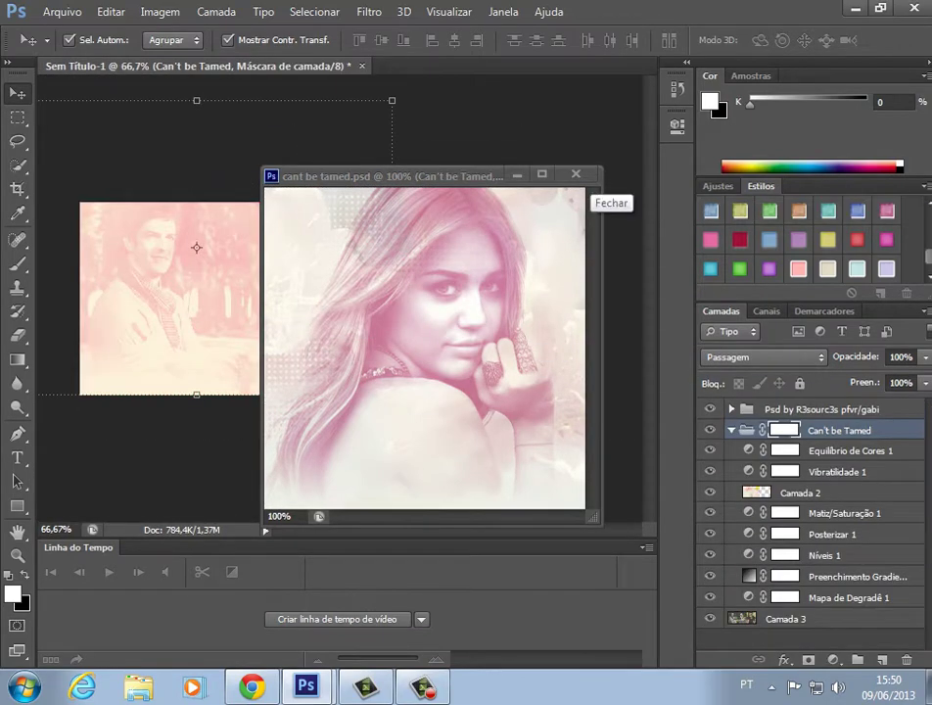
pyautogui.hotkey('ctrl', 'w')
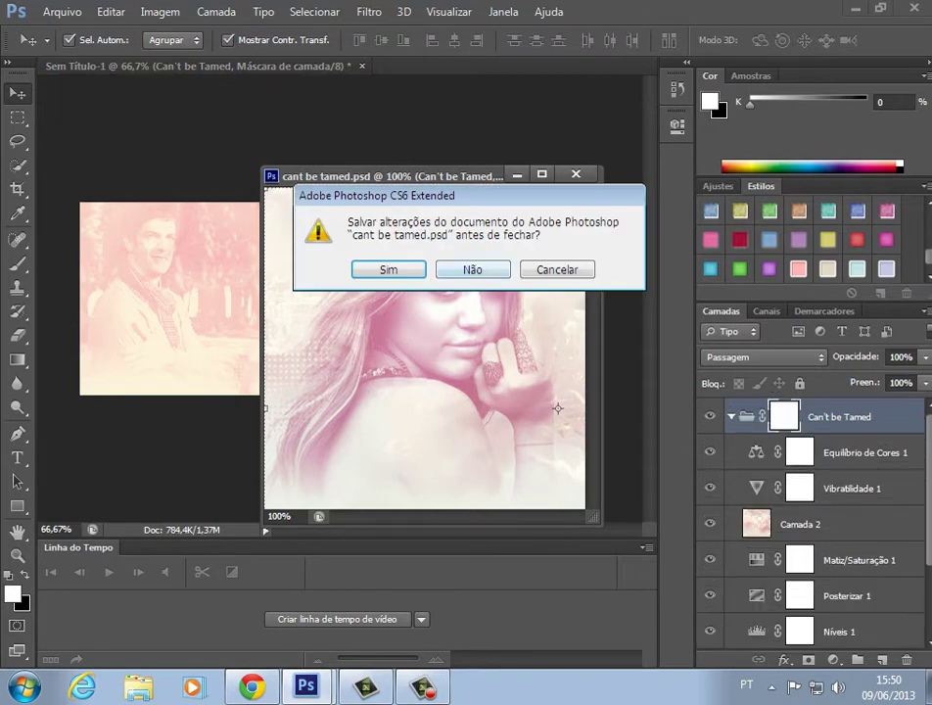
pyautogui.click(472, 269)
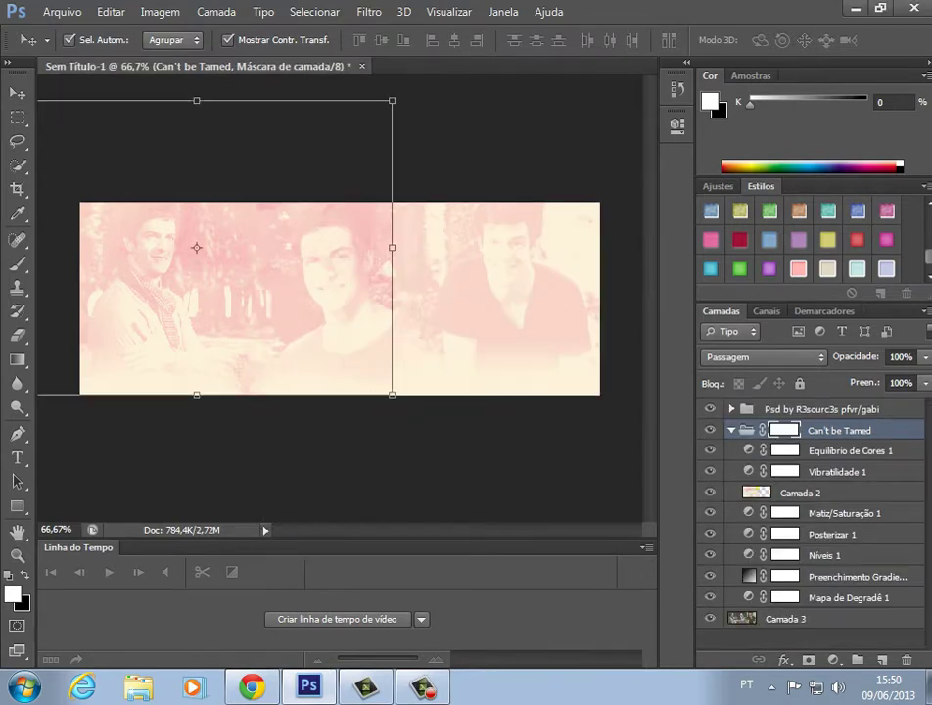
# Scale the Can't be Tamed group's contents to 58,75% width and 24,38% height, above the visible canvas, then collapse the group.
pyautogui.moveTo(391, 394); pyautogui.dragTo(478, 435)
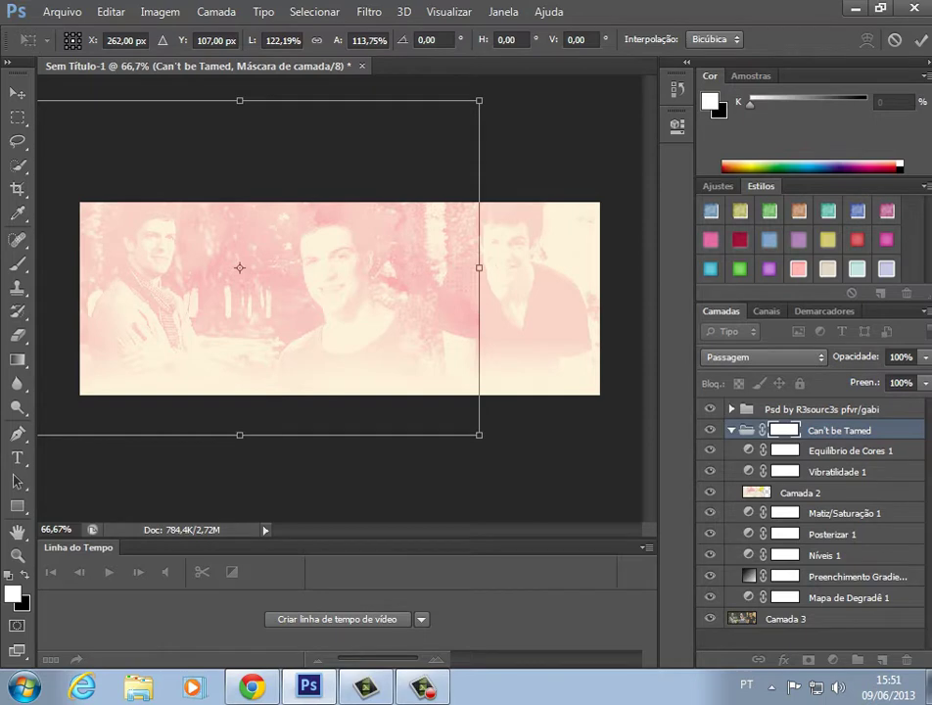
pyautogui.moveTo(479, 435); pyautogui.dragTo(230, 172)
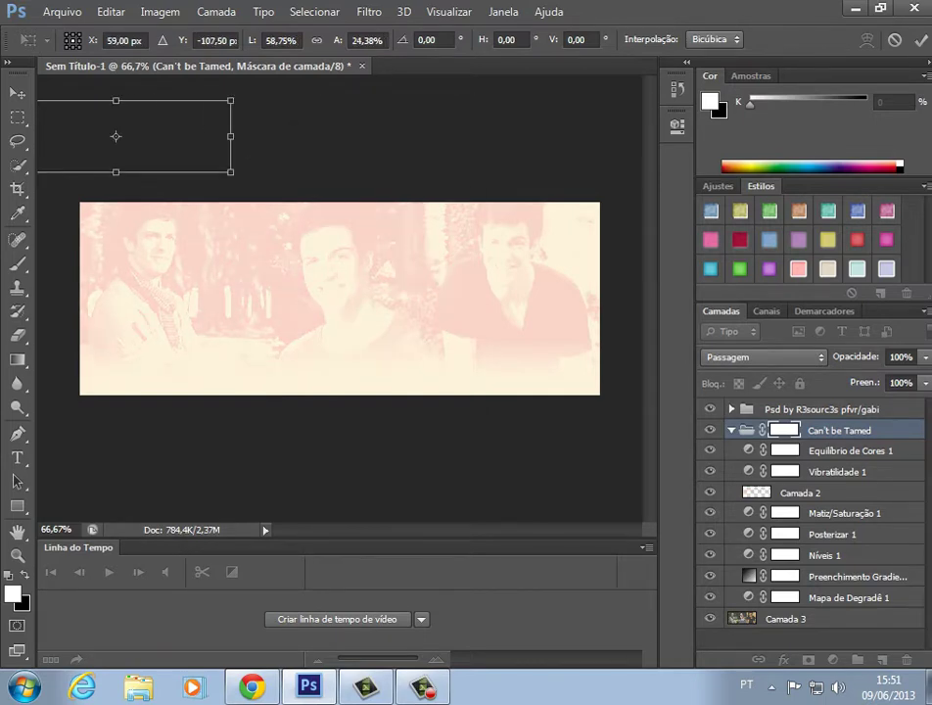
pyautogui.press('Return')
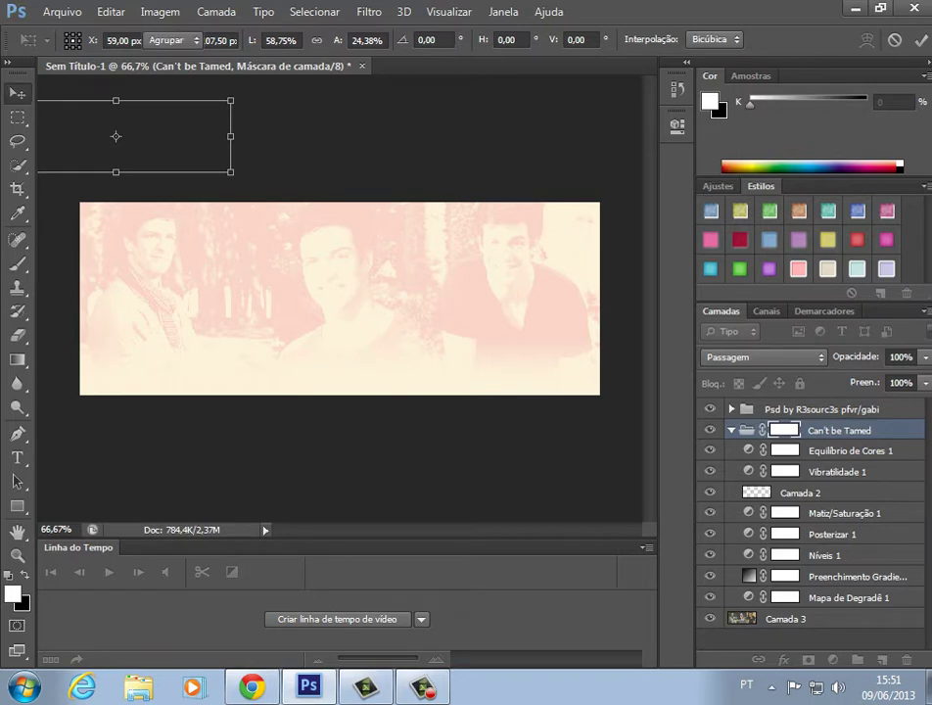
pyautogui.click(821, 409)
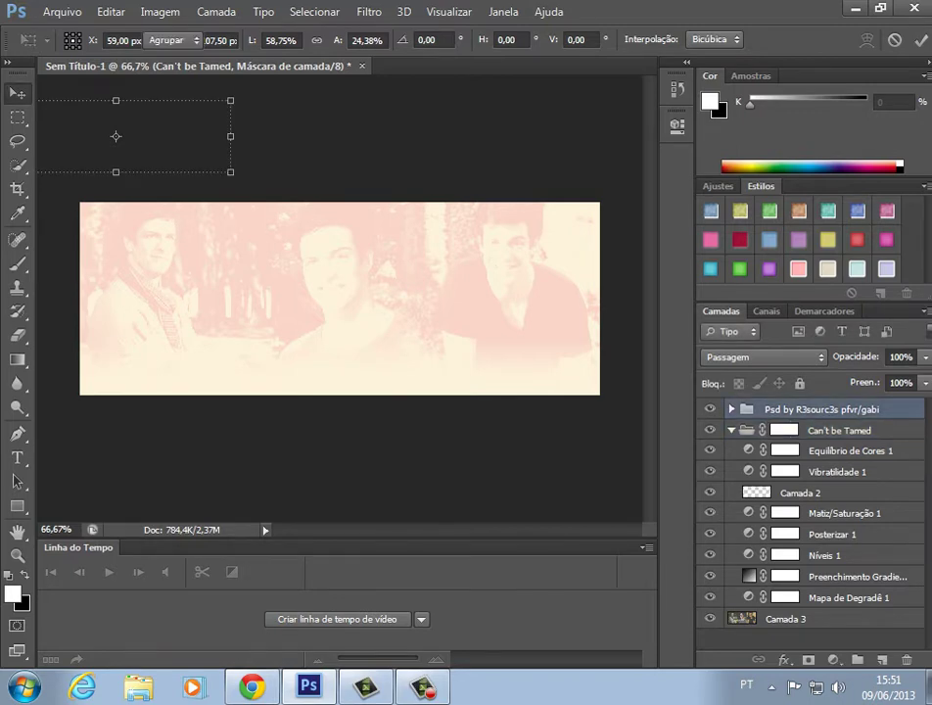
pyautogui.press('Return')
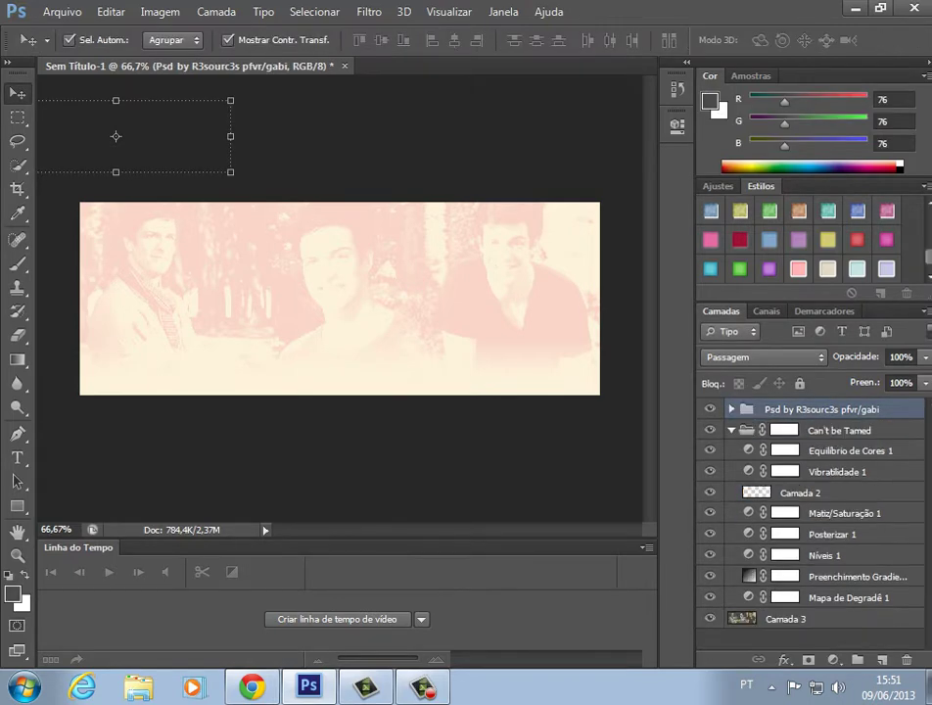
pyautogui.click(731, 429)
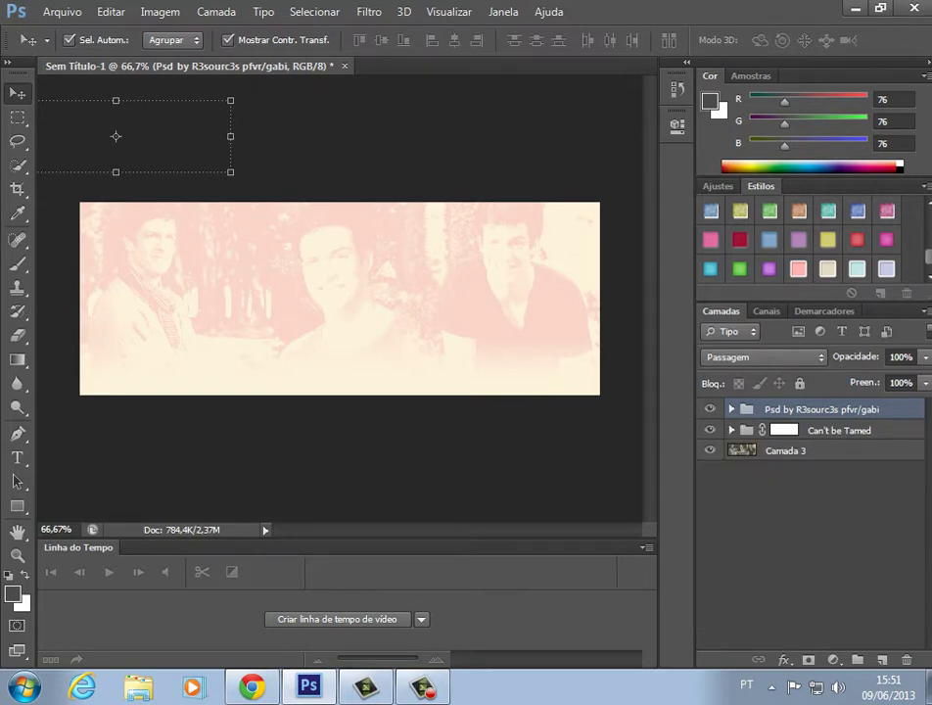
# Set the opacity of the Can't be Tamed group to 58% and leave no layer selected.
pyautogui.click(786, 451)
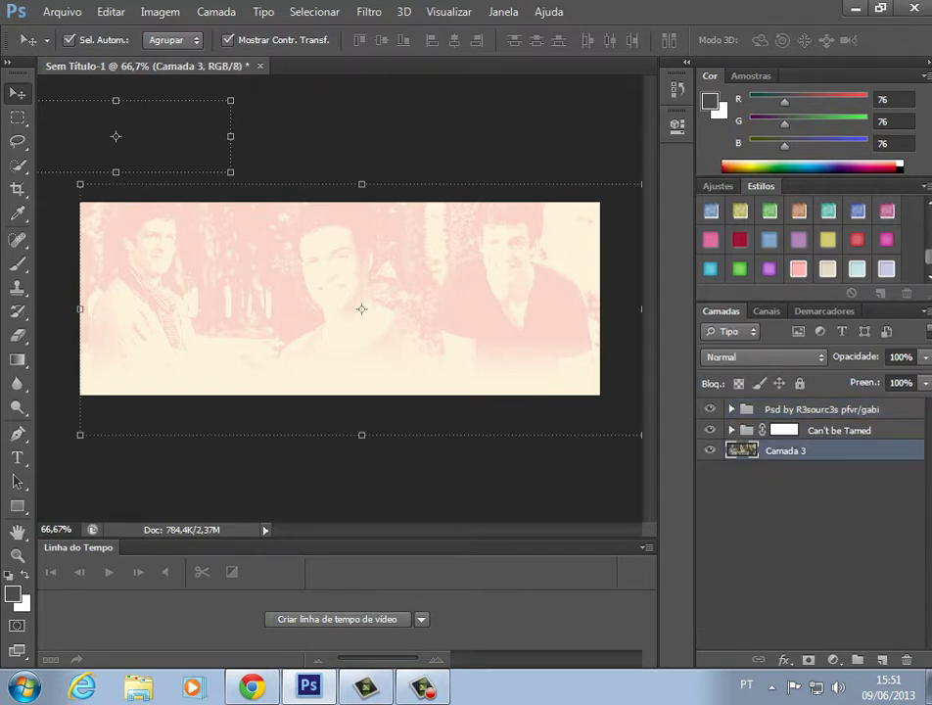
pyautogui.hotkey('alt', ']')
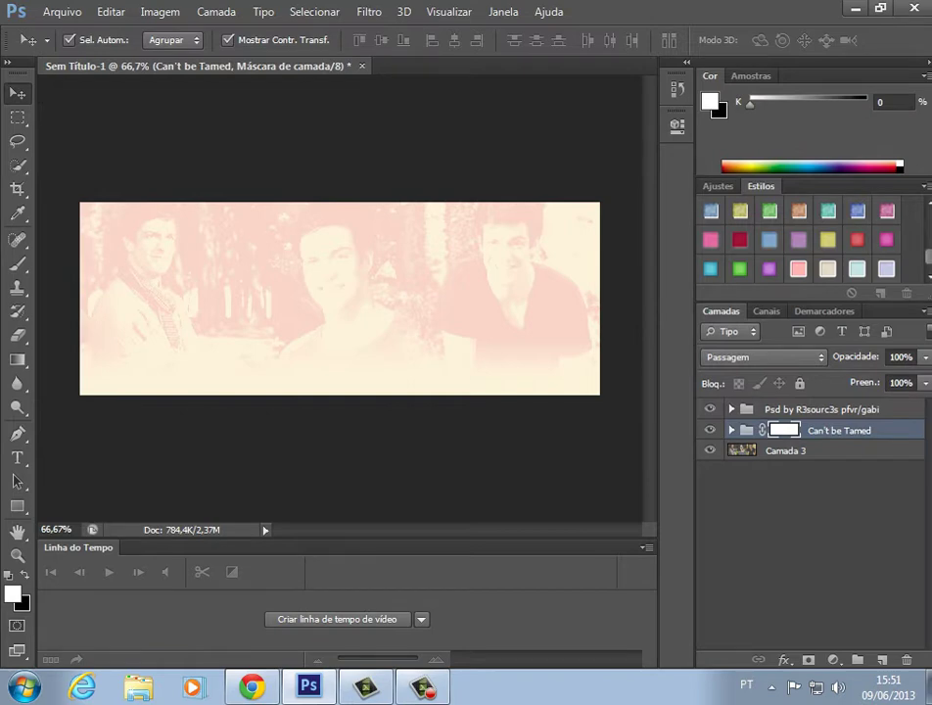
pyautogui.click(925, 357)
pyautogui.moveTo(924, 378); pyautogui.dragTo(885, 377)
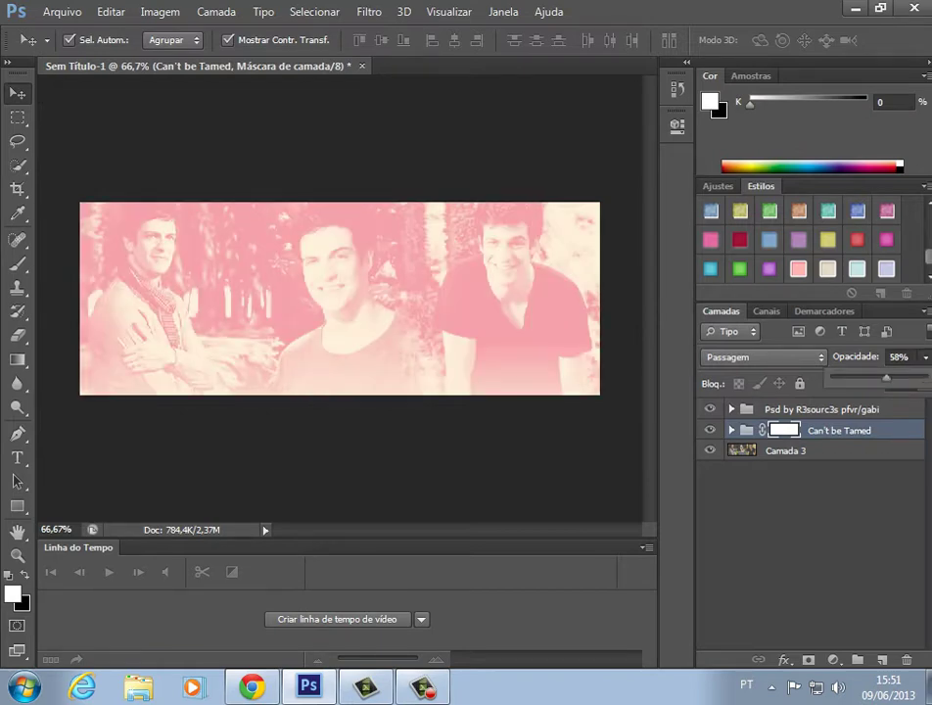
pyautogui.click(821, 409)
pyautogui.click(821, 409)
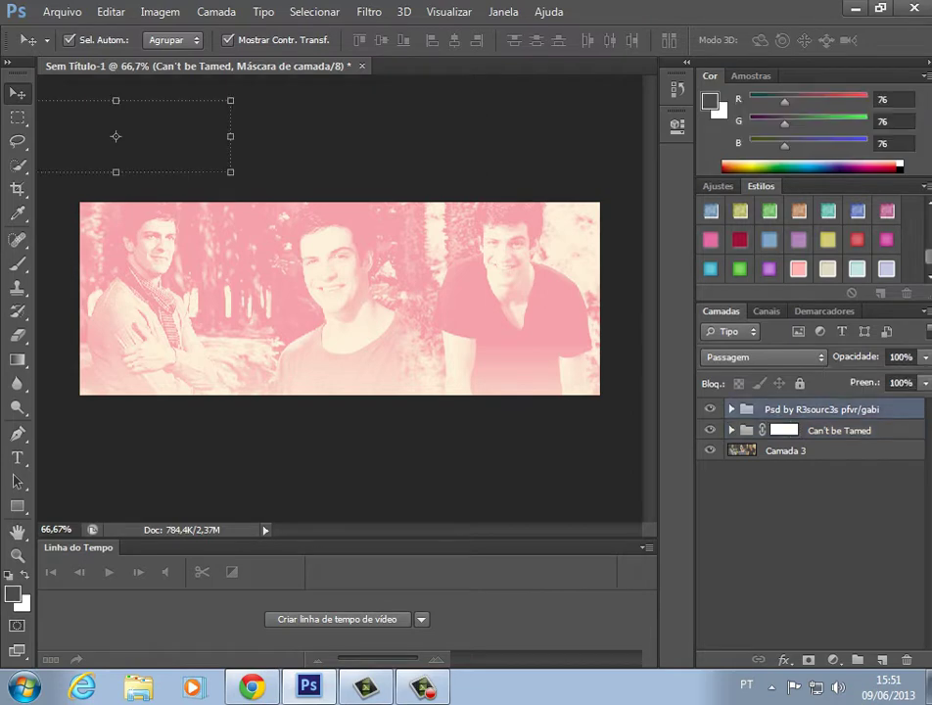
pyautogui.click(811, 538)
pyautogui.click(839, 431)
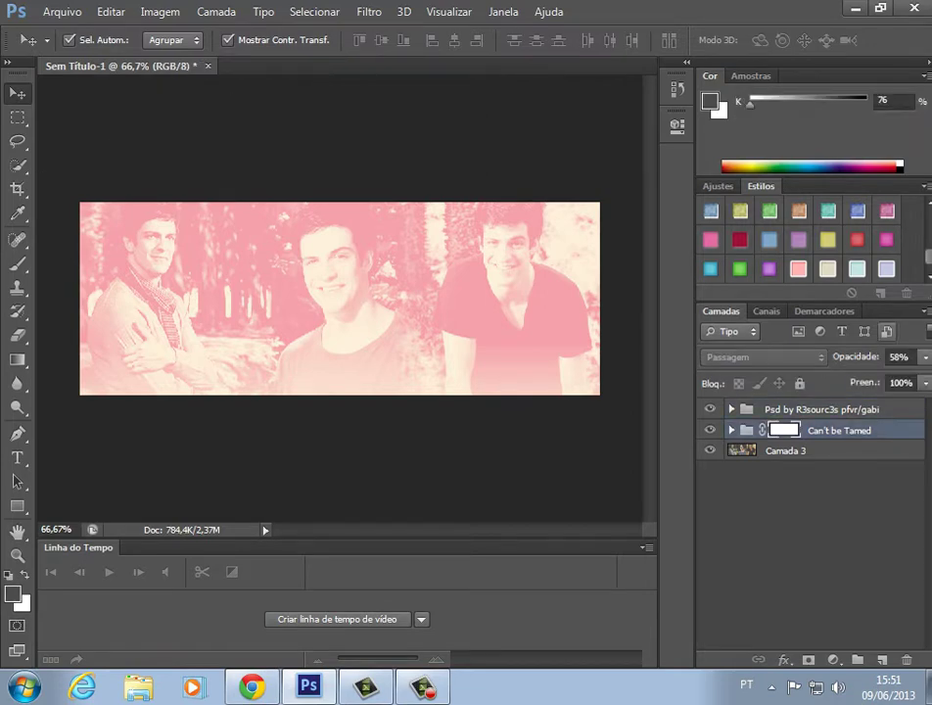
pyautogui.click(899, 357)
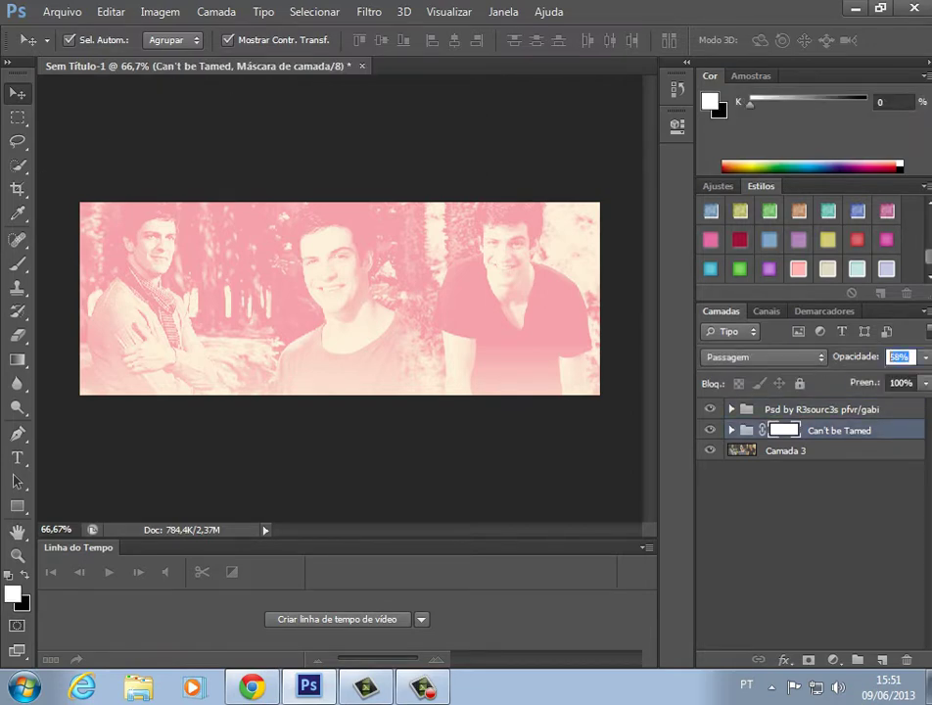
pyautogui.click(810, 539)
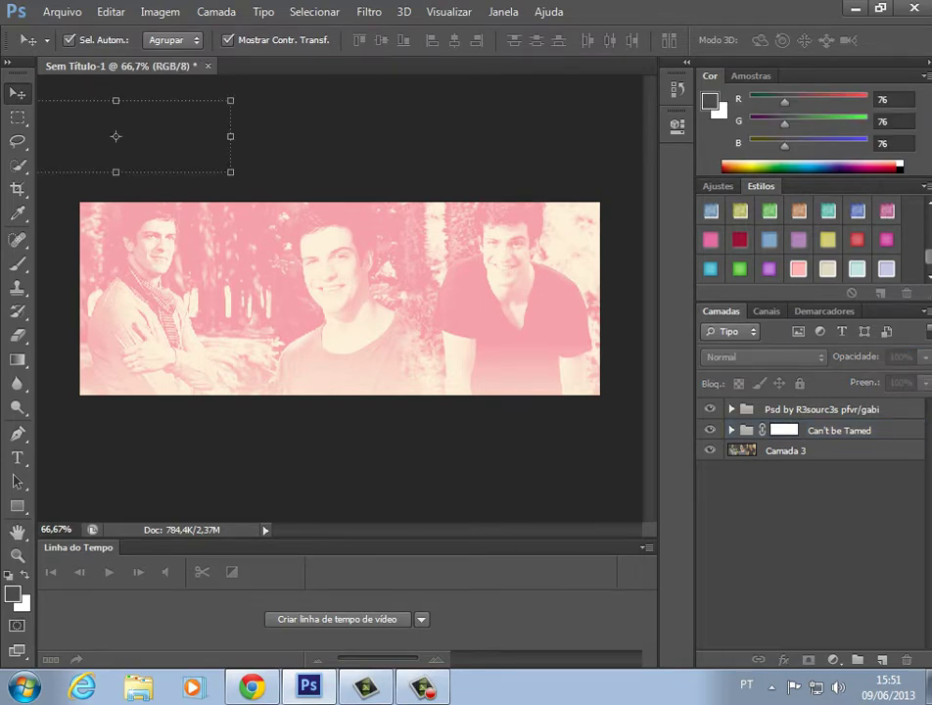
# Open the photos marcelo-solano-369.jpg and mateus-solano-g-20091005.jpg together from the Vídeos folder.
pyautogui.click(61, 11)
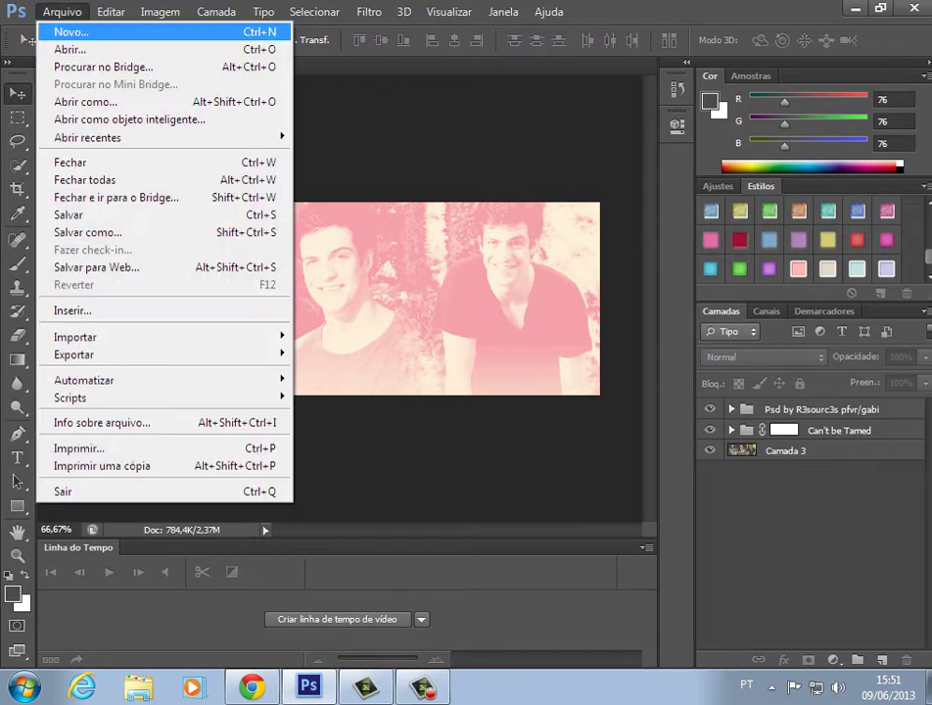
pyautogui.click(70, 49)
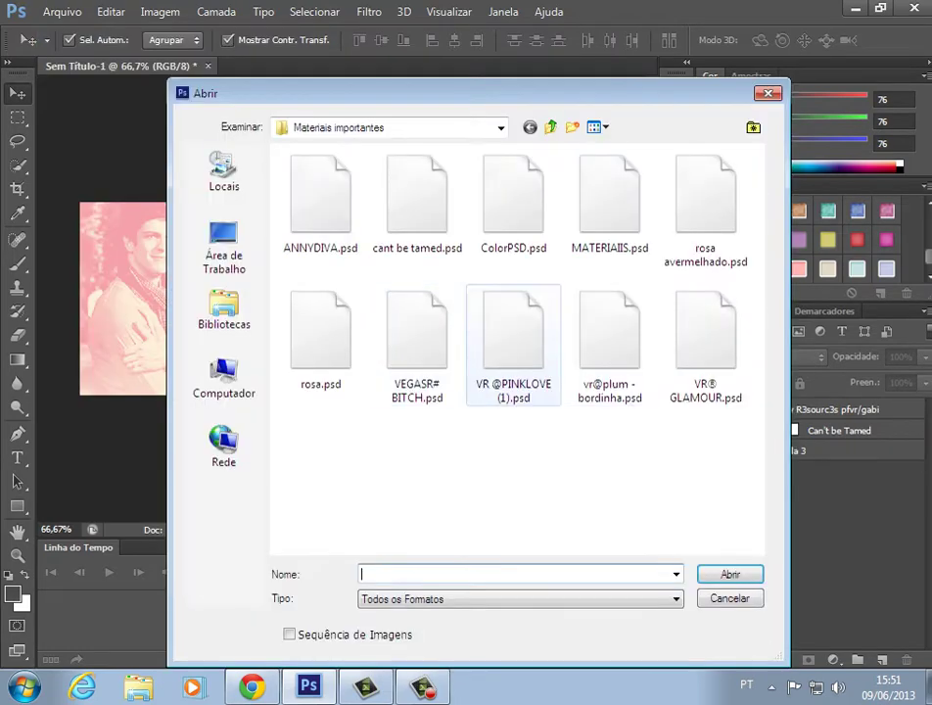
pyautogui.click(551, 127)
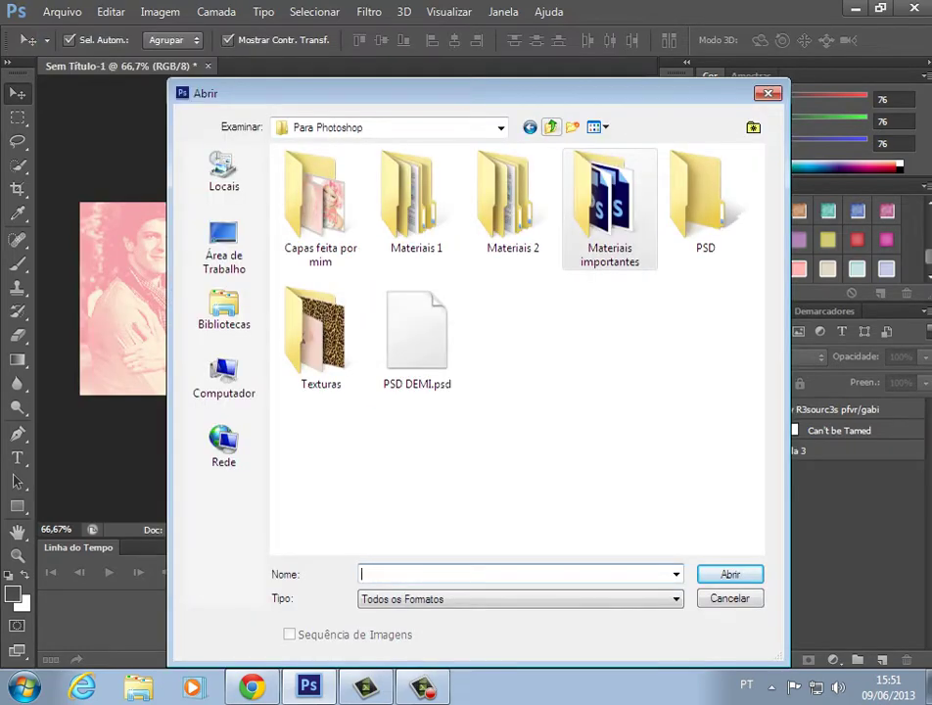
pyautogui.click(551, 127)
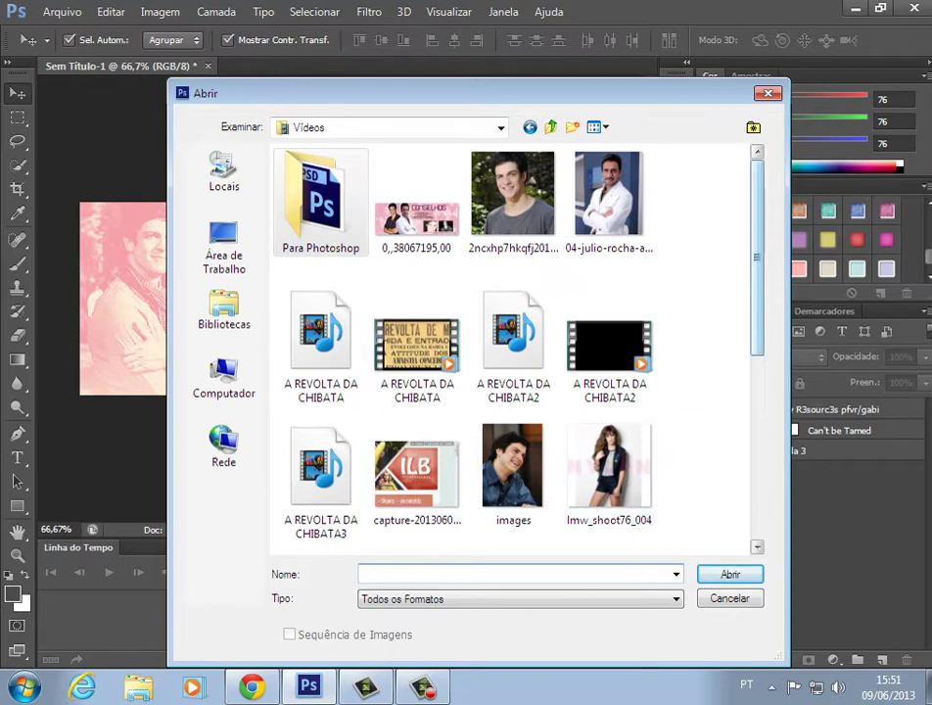
pyautogui.scroll(-5, 513, 342)
pyautogui.click(513, 371)
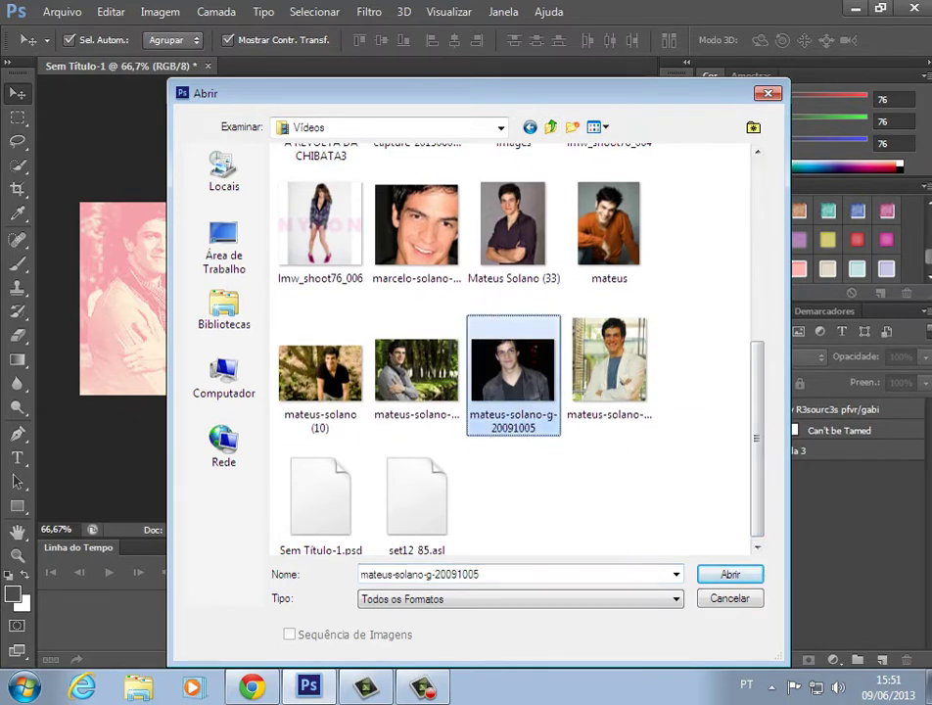
pyautogui.keyDown('ctrl'); pyautogui.click(417, 227); pyautogui.keyUp('ctrl')
pyautogui.click(730, 575)
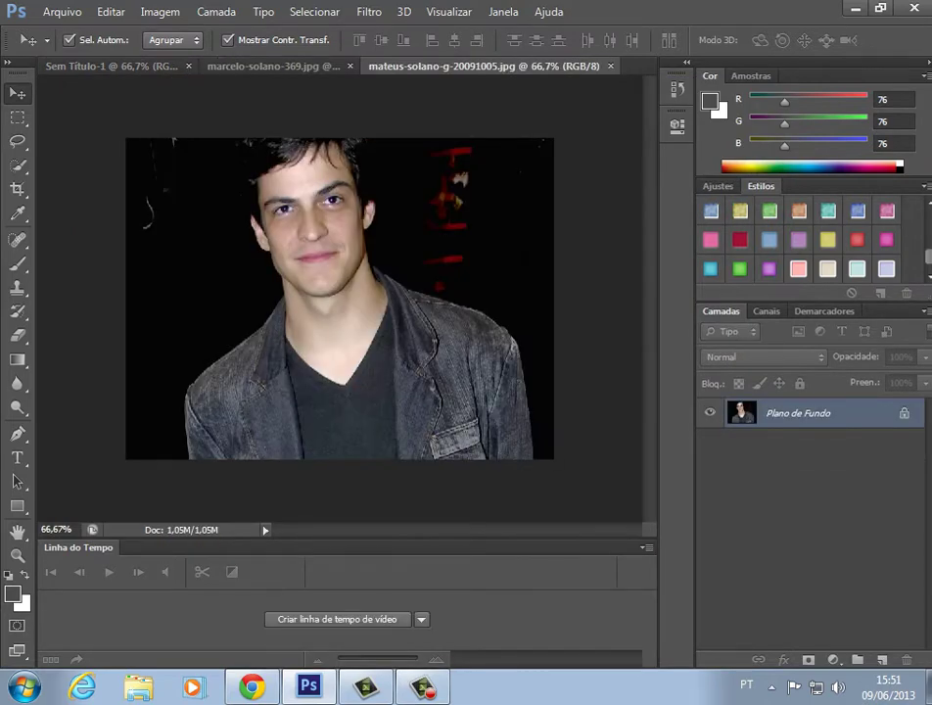
# Close the photo mateus-solano-g-20091005.jpg and reopen it from the Vídeos folder.
pyautogui.hotkey('ctrl', 'a')
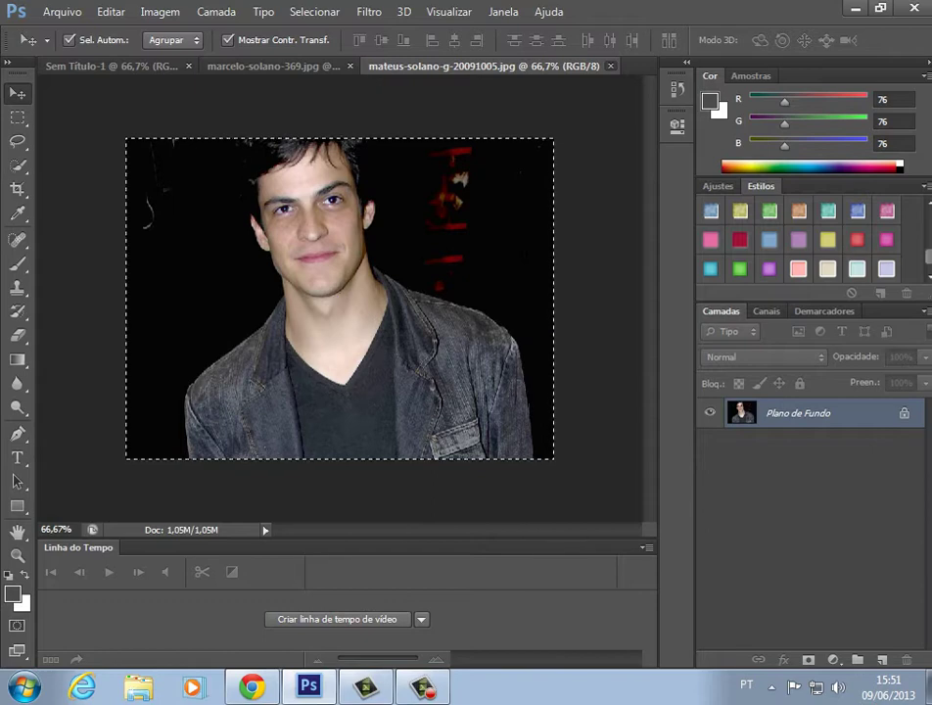
pyautogui.hotkey('ctrl', 'w')
pyautogui.hotkey('ctrl', 'Tab')
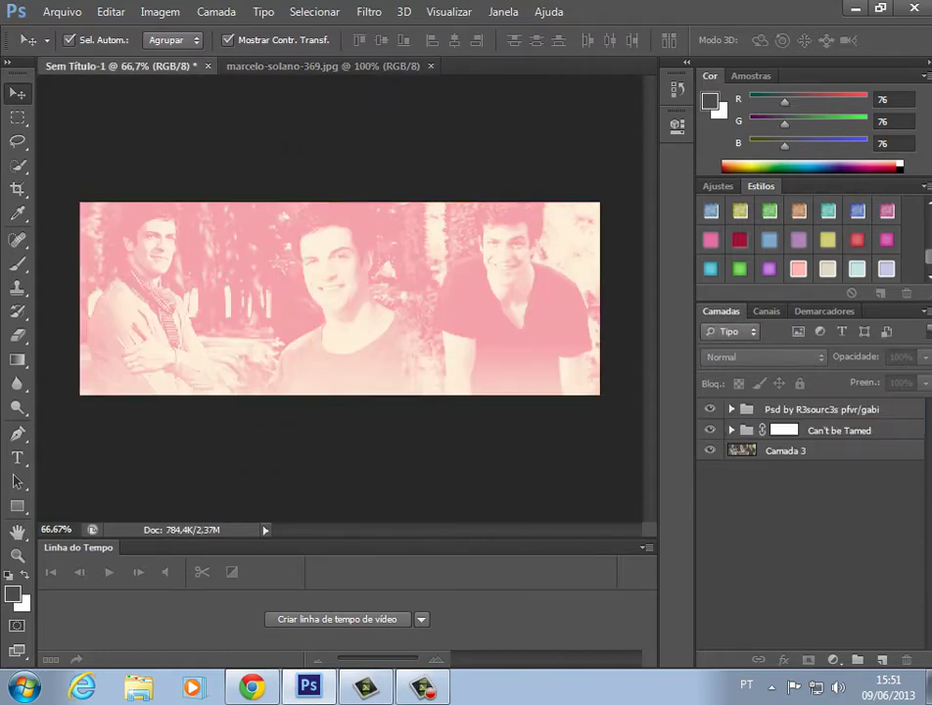
pyautogui.click(62, 12)
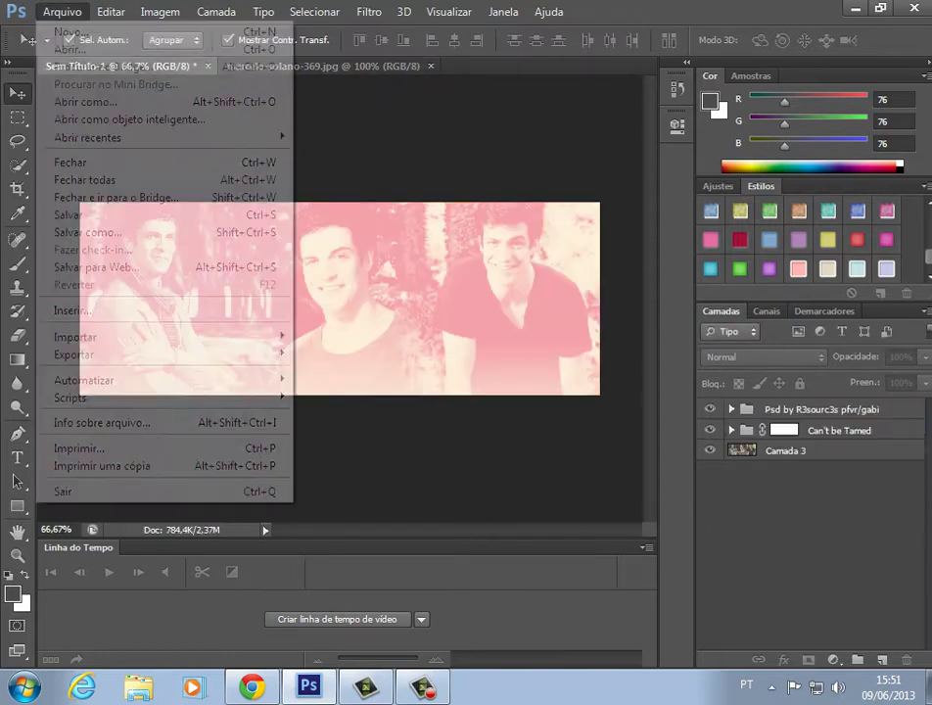
pyautogui.click(71, 49)
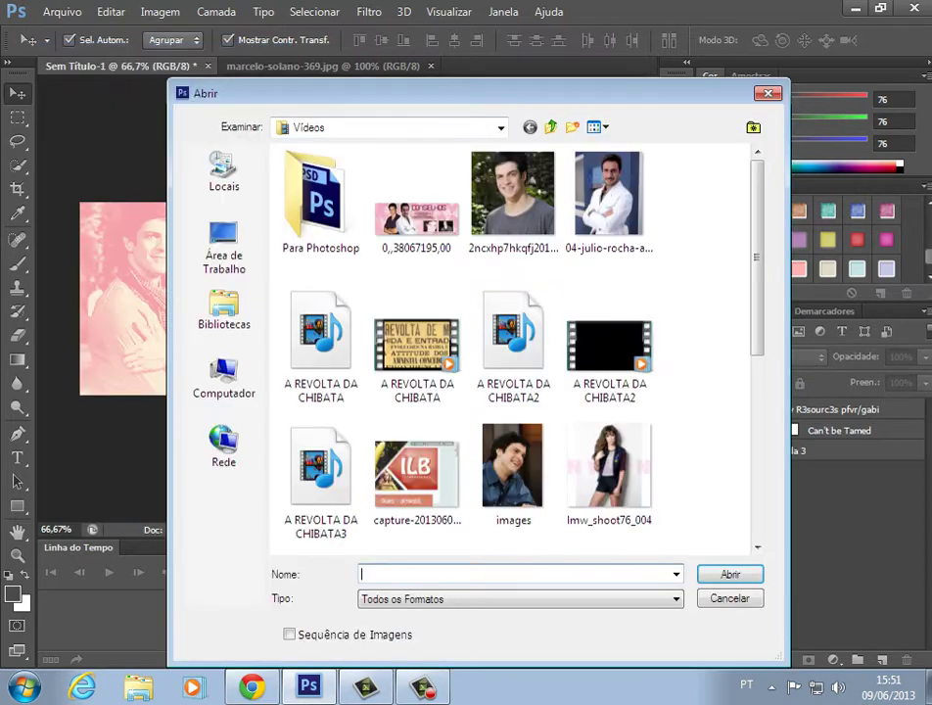
pyautogui.scroll(-5, 514, 348)
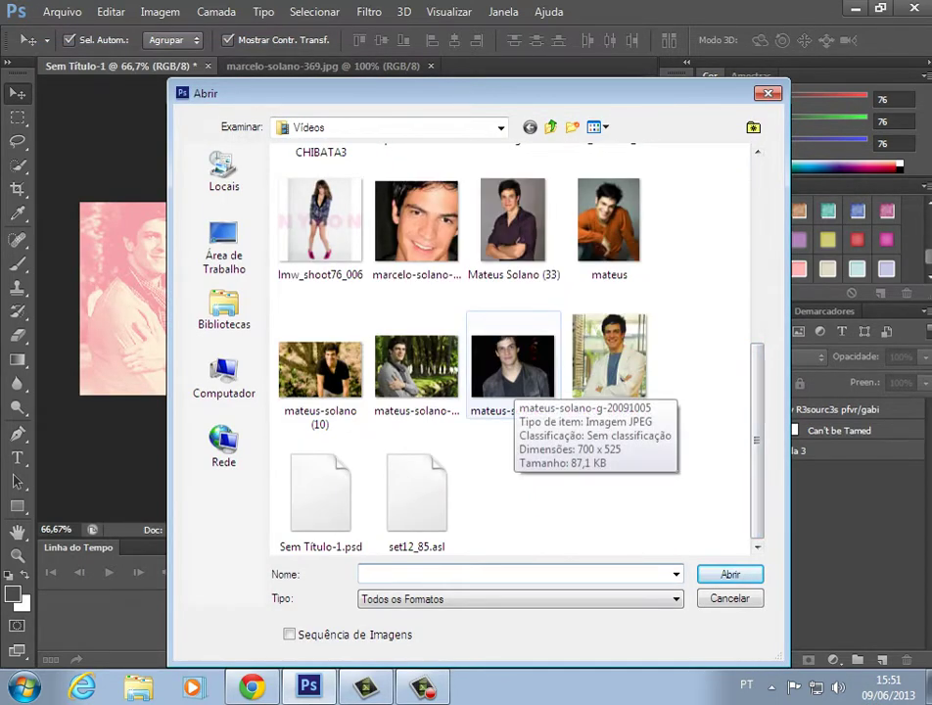
pyautogui.doubleClick(509, 382)
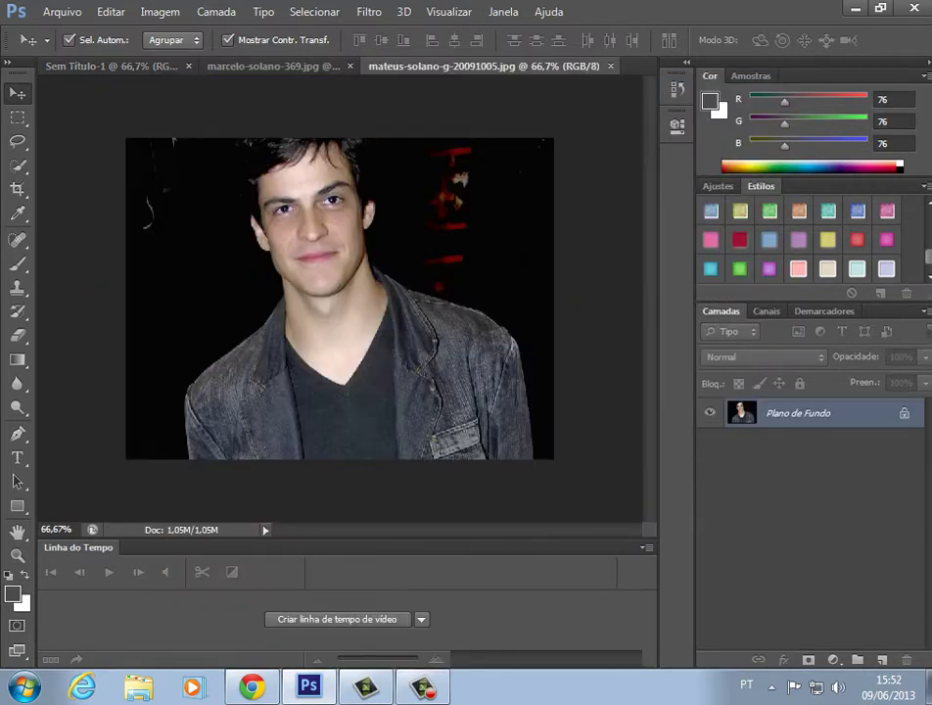
pyautogui.click(285, 66)
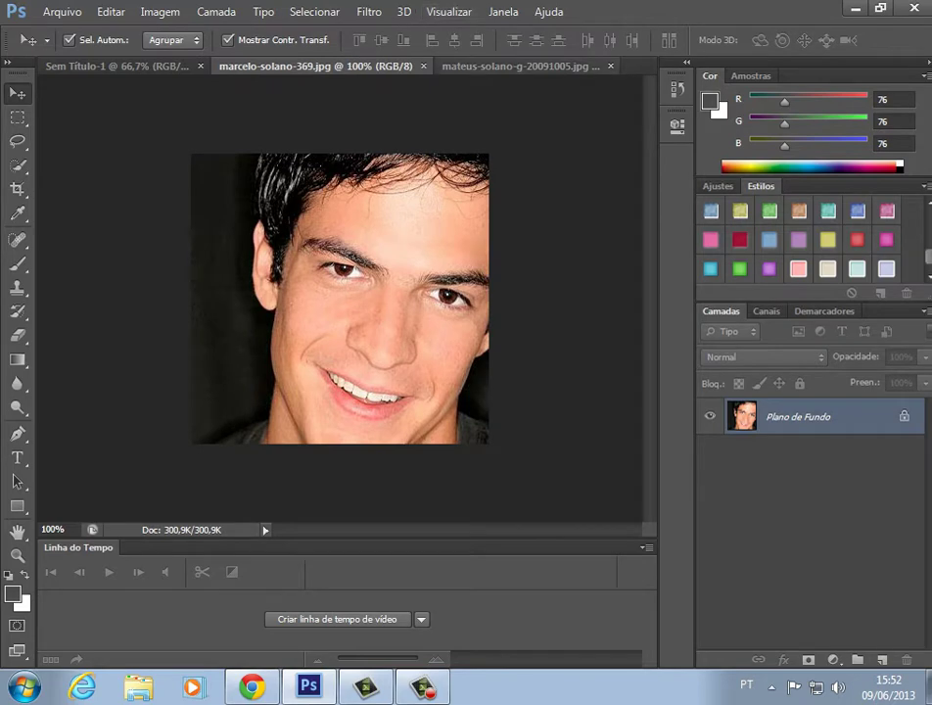
pyautogui.hotkey('ctrl', 'Tab')
# Open ANNYDIVA.psd from the Materiais importantes folder inside Para Photoshop, discarding its embedded colour profile.
pyautogui.click(61, 11)
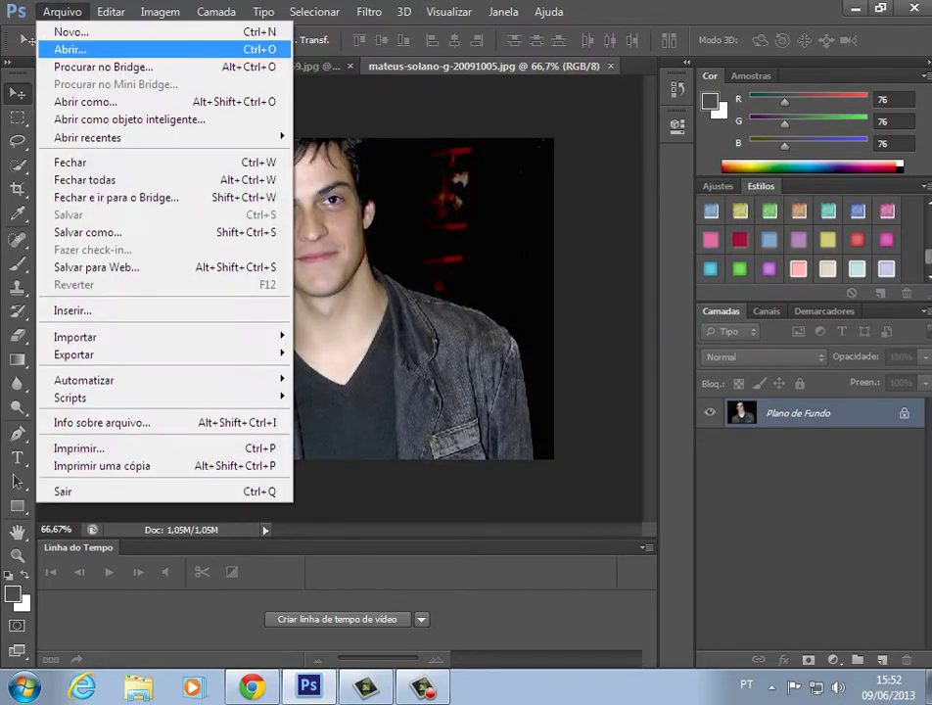
pyautogui.click(68, 49)
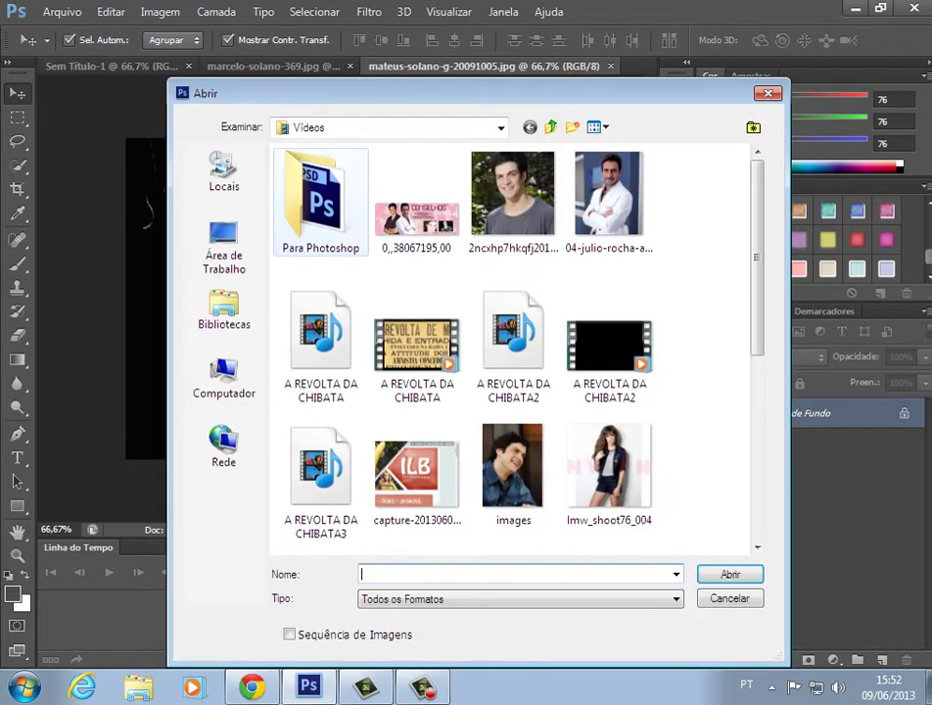
pyautogui.doubleClick(322, 196)
pyautogui.doubleClick(609, 201)
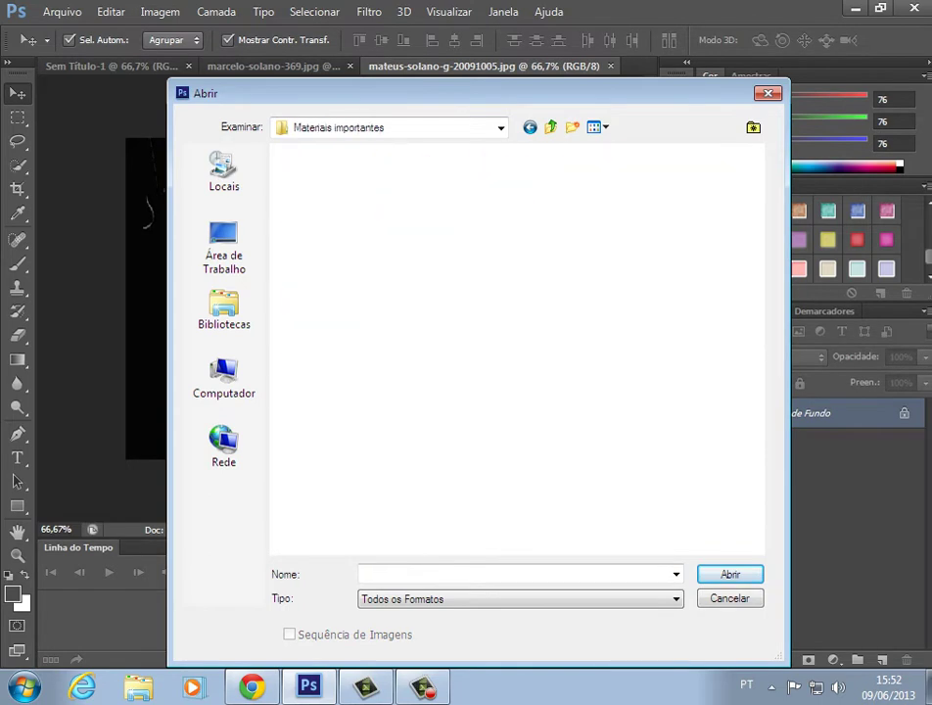
pyautogui.doubleClick(320, 196)
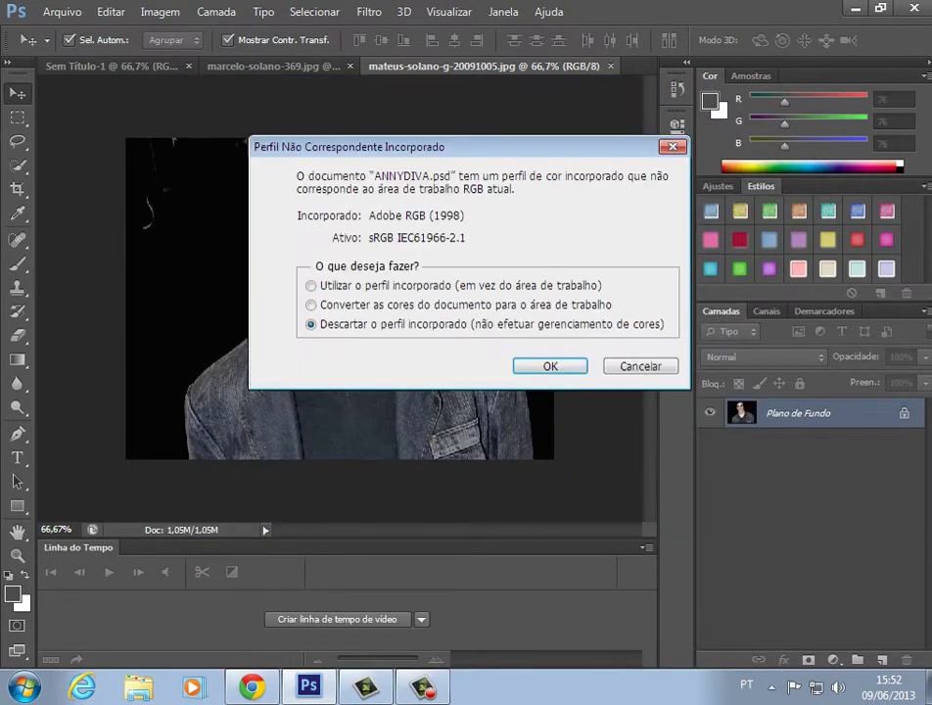
pyautogui.press('Return')
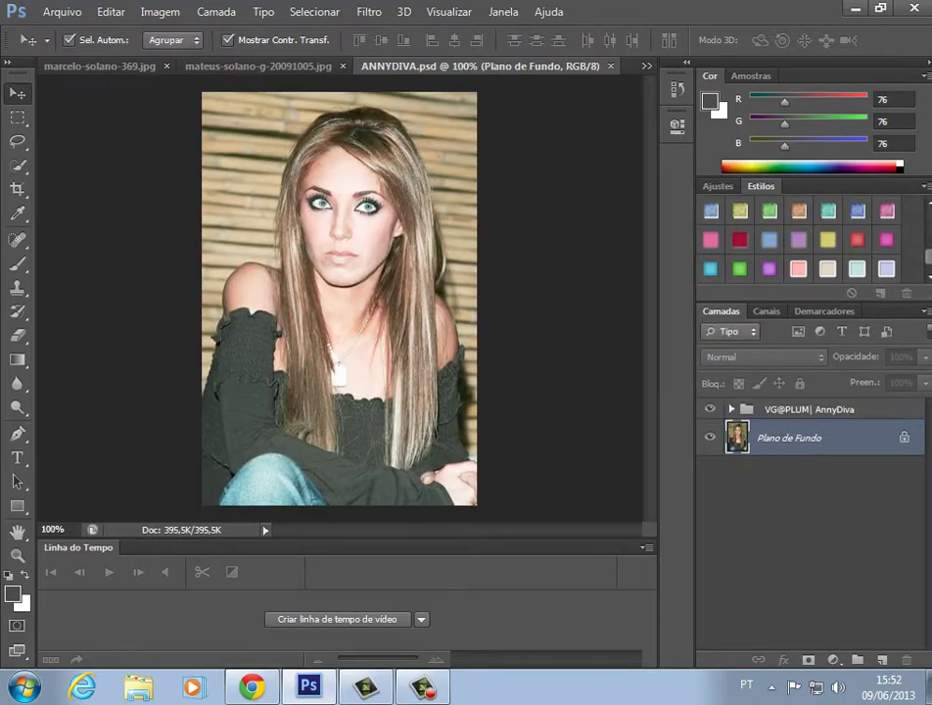
# Float the ANNYDIVA.psd window and copy its VG@PLUM| AnnyDiva group into mateus-solano-g-20091005.jpg.
pyautogui.moveTo(489, 66); pyautogui.dragTo(446, 349)
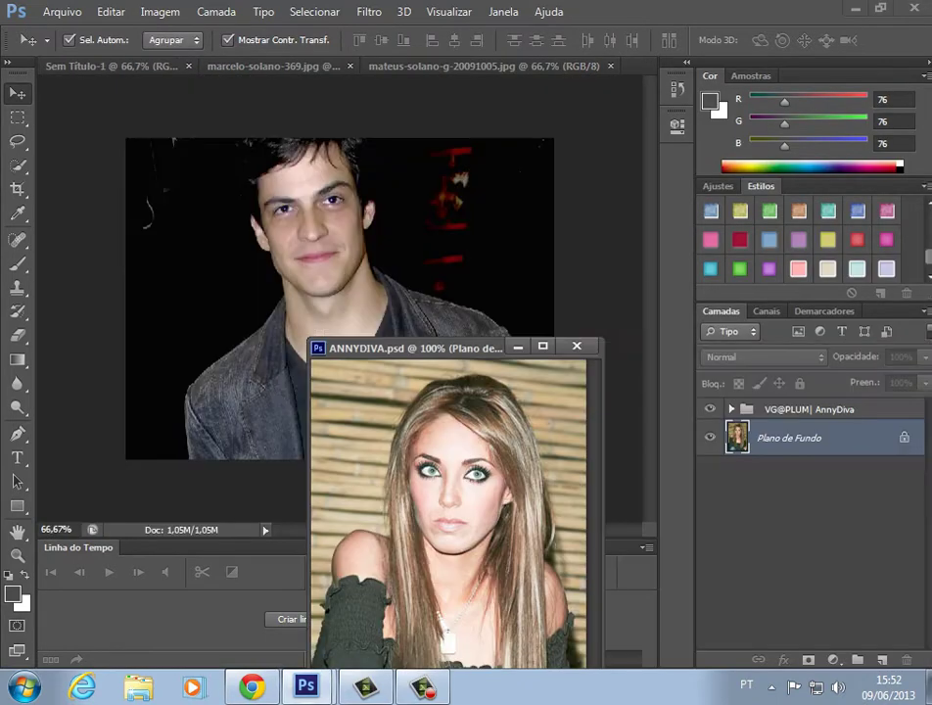
pyautogui.click(731, 409)
pyautogui.moveTo(809, 409); pyautogui.dragTo(249, 150)
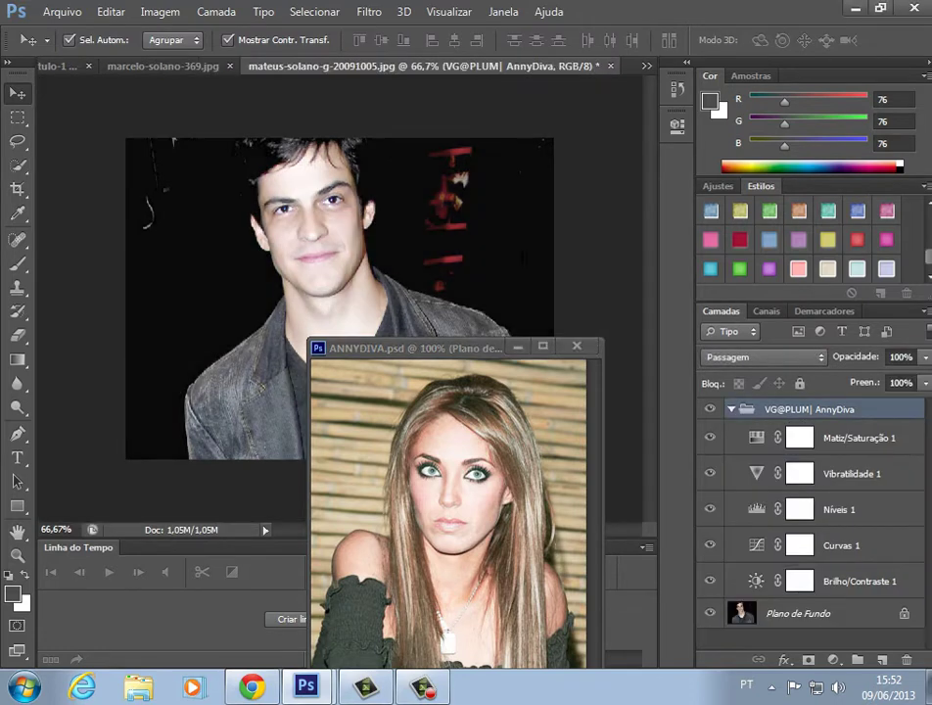
# Copy the VG@PLUM| AnnyDiva group into marcelo-solano-369.jpg as well and close ANNYDIVA.psd without saving.
pyautogui.click(163, 66)
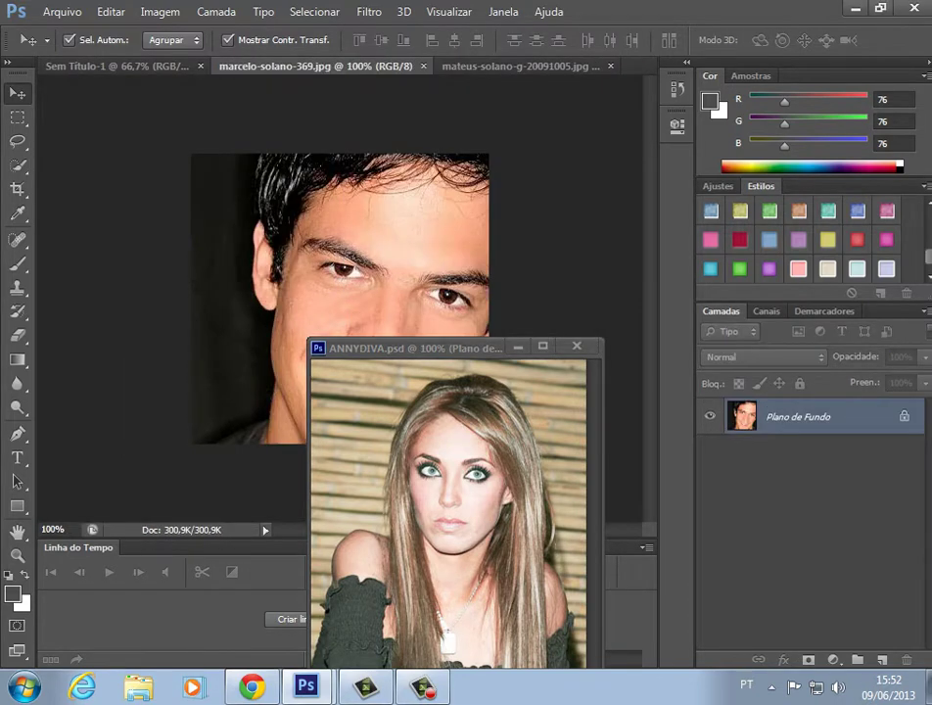
pyautogui.click(414, 348)
pyautogui.moveTo(808, 409); pyautogui.dragTo(311, 226)
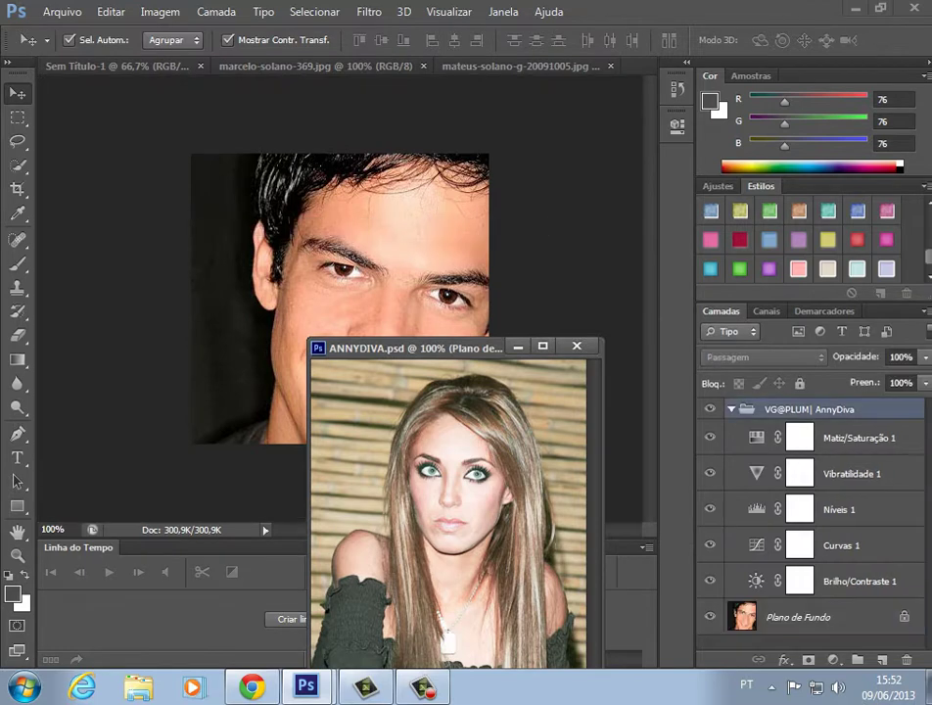
pyautogui.click(576, 345)
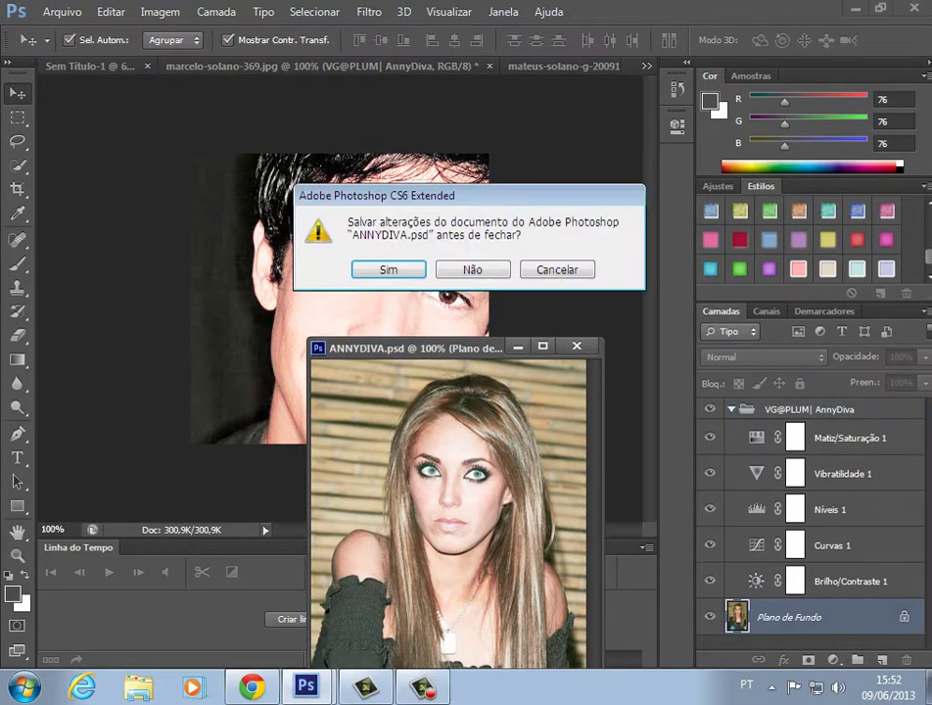
pyautogui.click(472, 270)
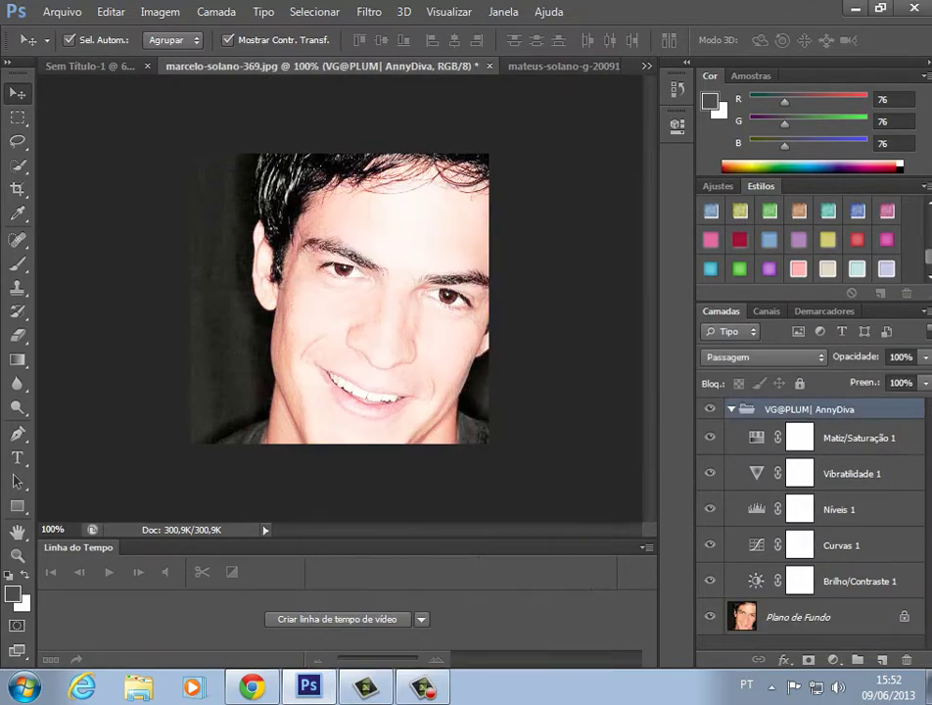
# Collapse the VG@PLUM| AnnyDiva group in marcelo-solano-369.jpg and merge it with the Plano de Fundo layer.
pyautogui.click(731, 409)
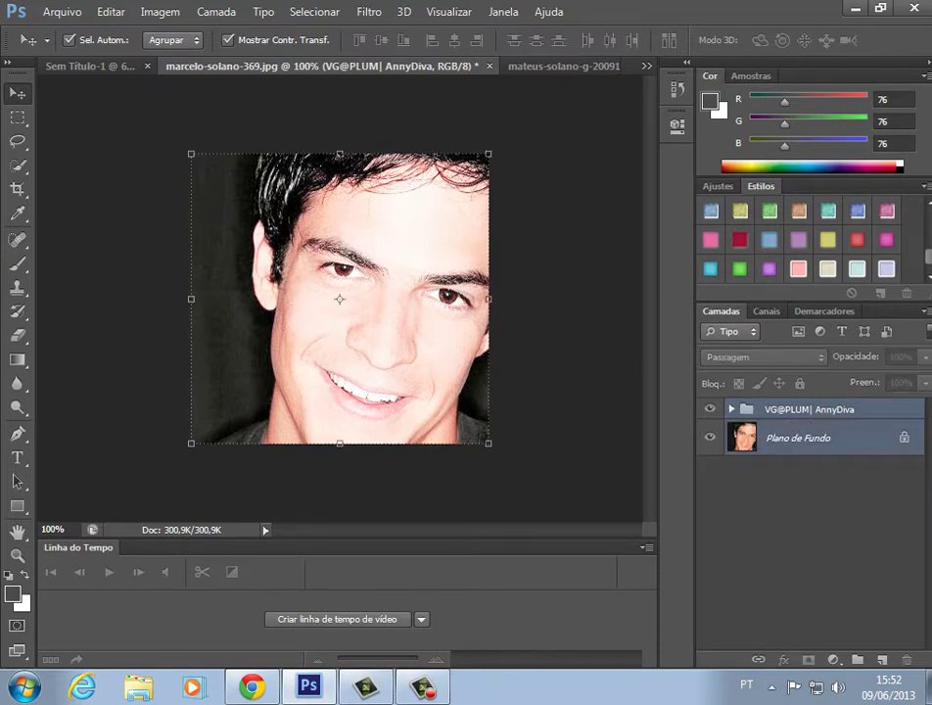
pyautogui.rightClick(705, 433)
pyautogui.click(777, 549)
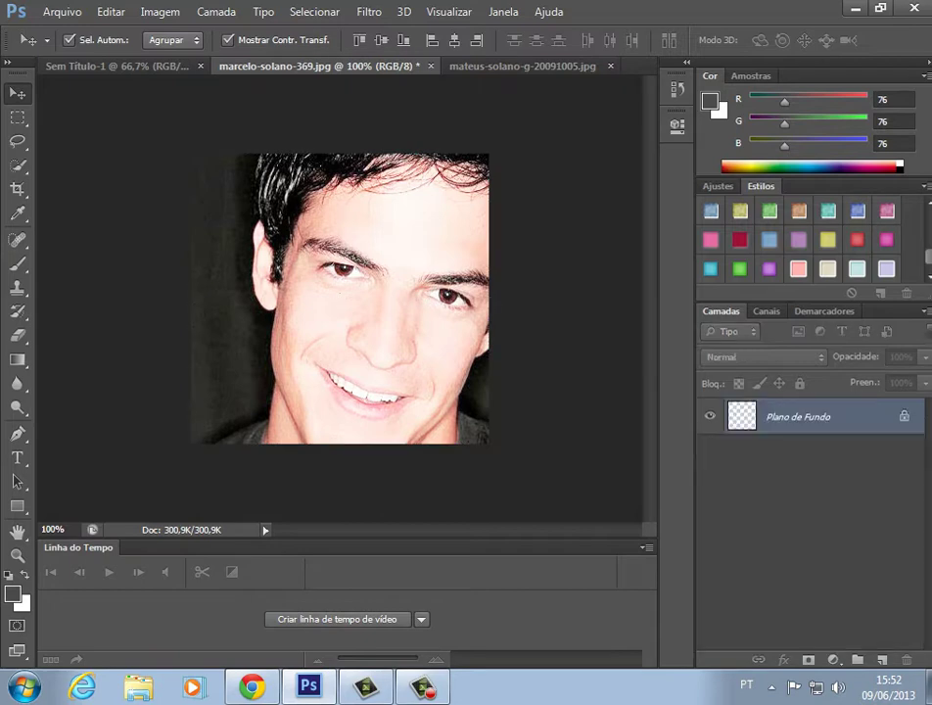
# In mateus-solano-g-20091005.jpg, collapse the VG@PLUM| AnnyDiva group and merge it with the Plano de Fundo layer.
pyautogui.click(522, 67)
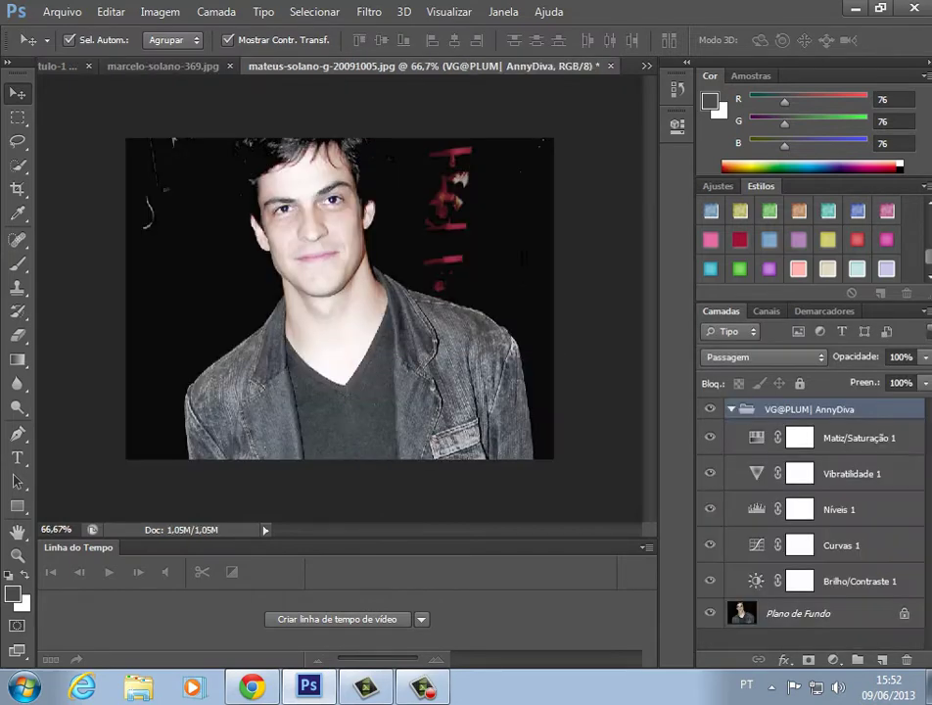
pyautogui.click(731, 409)
pyautogui.keyDown('shift'); pyautogui.click(783, 434); pyautogui.keyUp('shift')
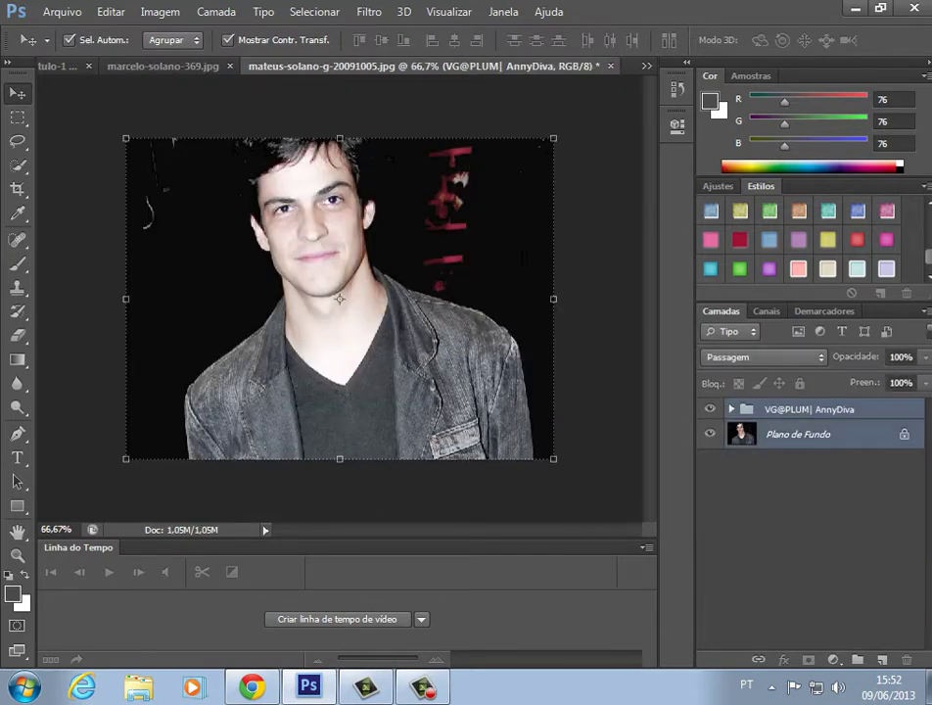
pyautogui.rightClick(704, 436)
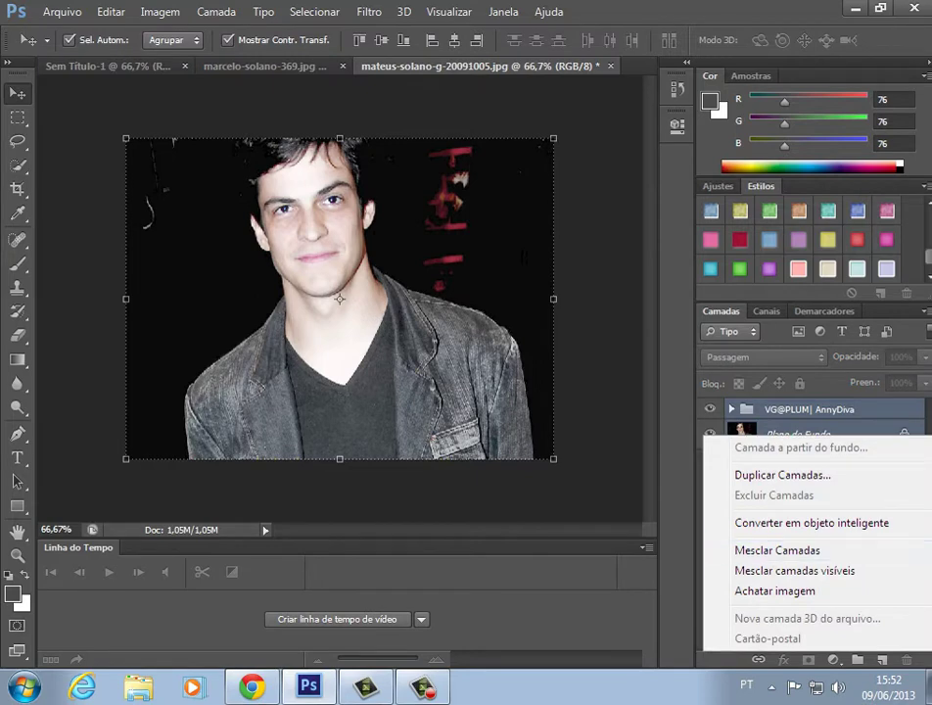
pyautogui.click(777, 549)
# Copy the whole marcelo-solano-369.jpg photo, close it without saving and paste the copy into Sem Título-1.
pyautogui.click(265, 66)
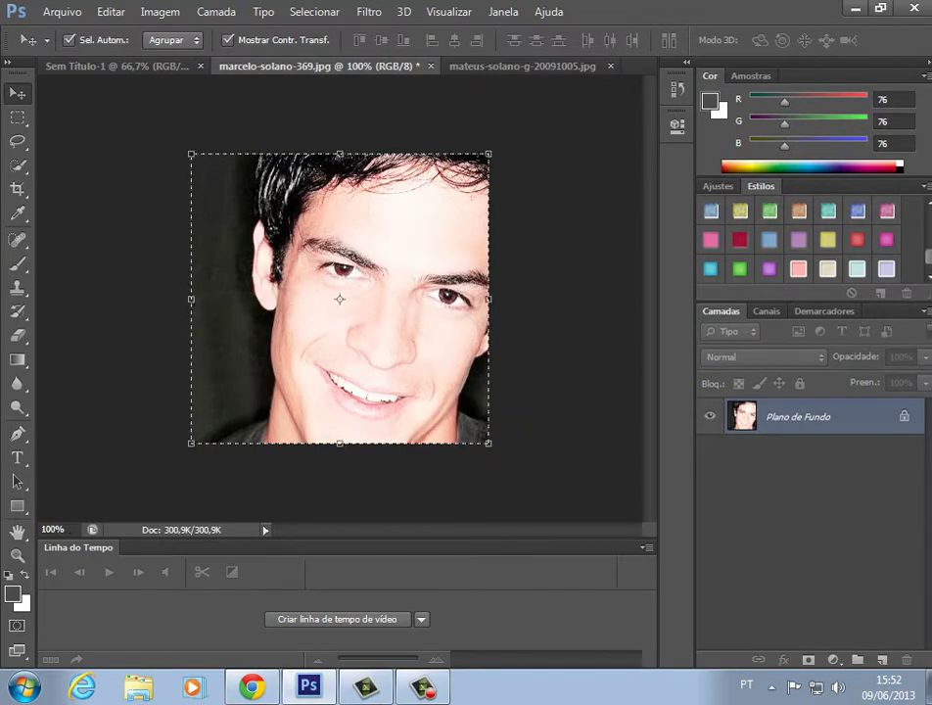
pyautogui.hotkey('ctrl', 'w')
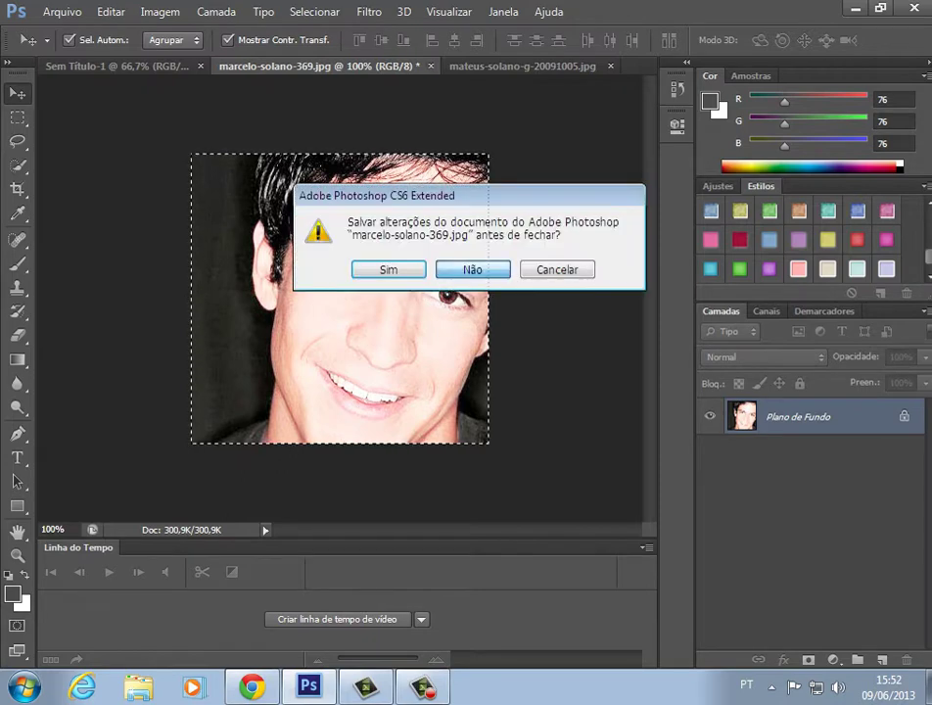
pyautogui.click(473, 269)
pyautogui.click(120, 66)
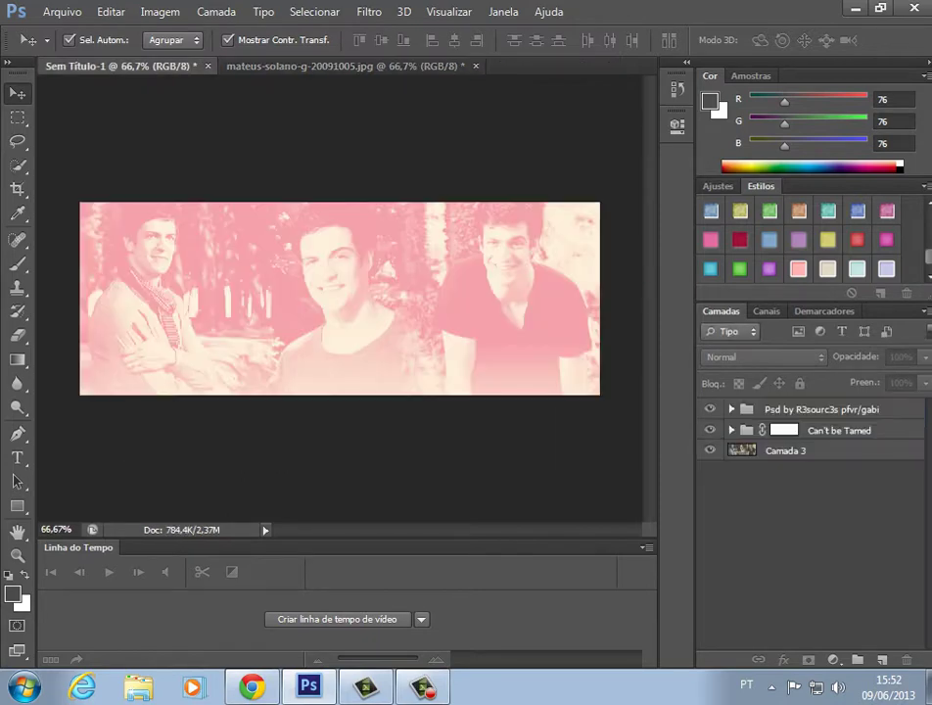
pyautogui.hotkey('ctrl', 'v')
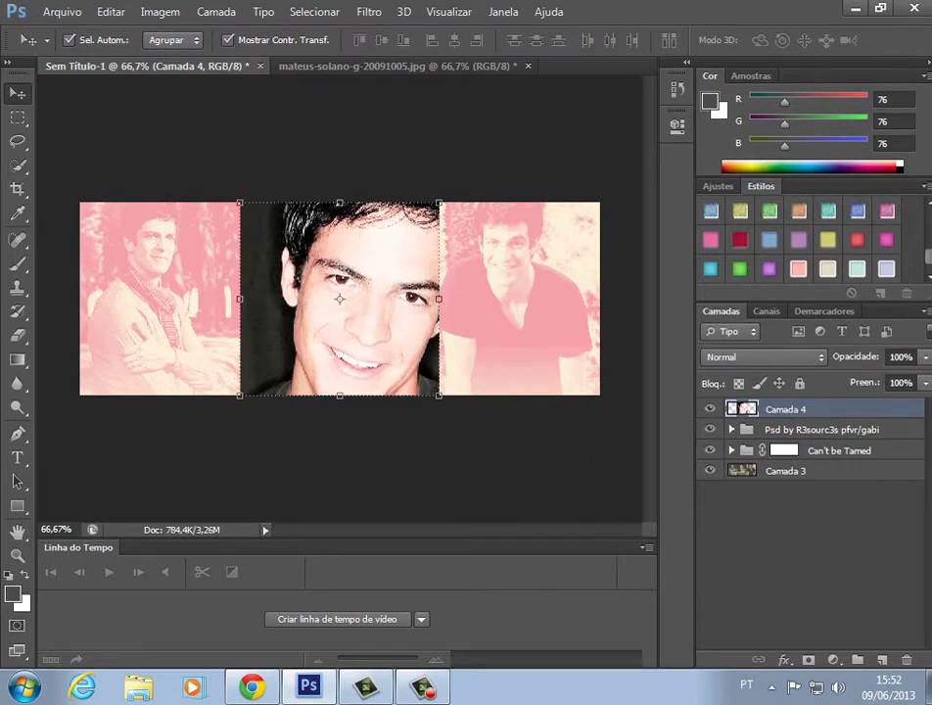
# Scale the pasted face photo on Camada 4 proportionally to 40,62%.
pyautogui.hotkey('ctrl', 't')
pyautogui.moveTo(239, 202); pyautogui.dragTo(358, 317)
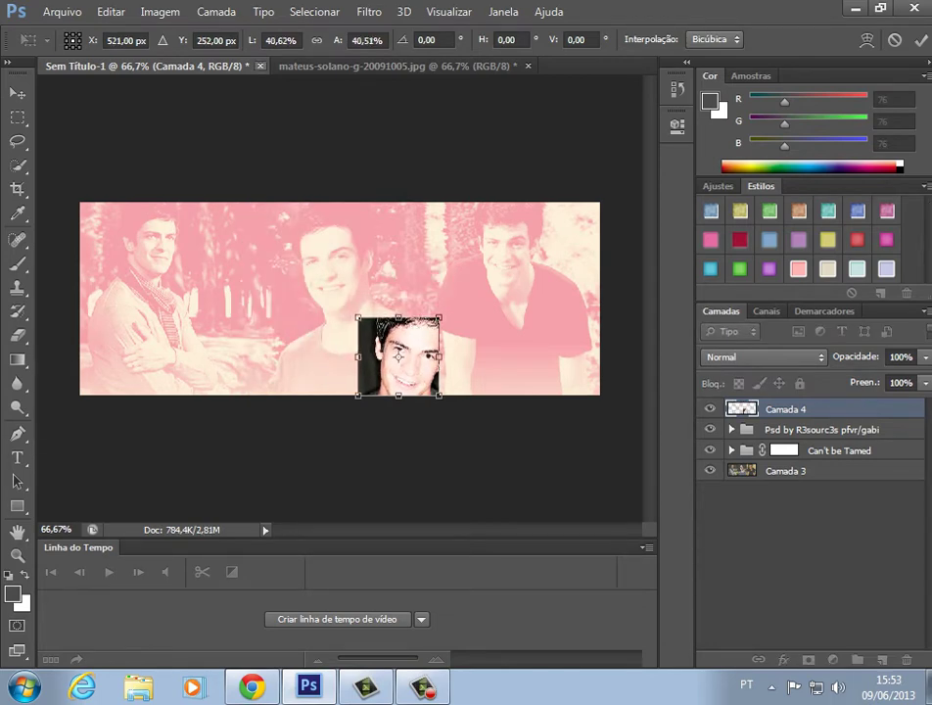
pyautogui.click(316, 40)
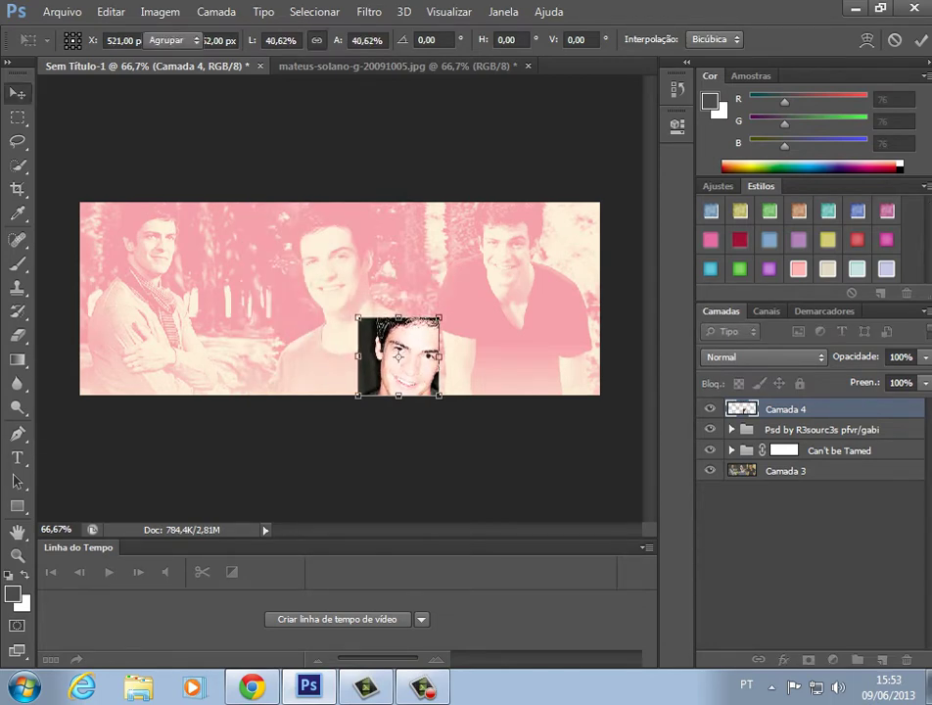
pyautogui.press('Return')
# Position the small face photo between the middle and right-hand portraits, slightly above the cover's lower edge, and select the Psd by R3sourc3s pfvr/gabi group.
pyautogui.moveTo(398, 357); pyautogui.dragTo(418, 339)
pyautogui.click(813, 429)
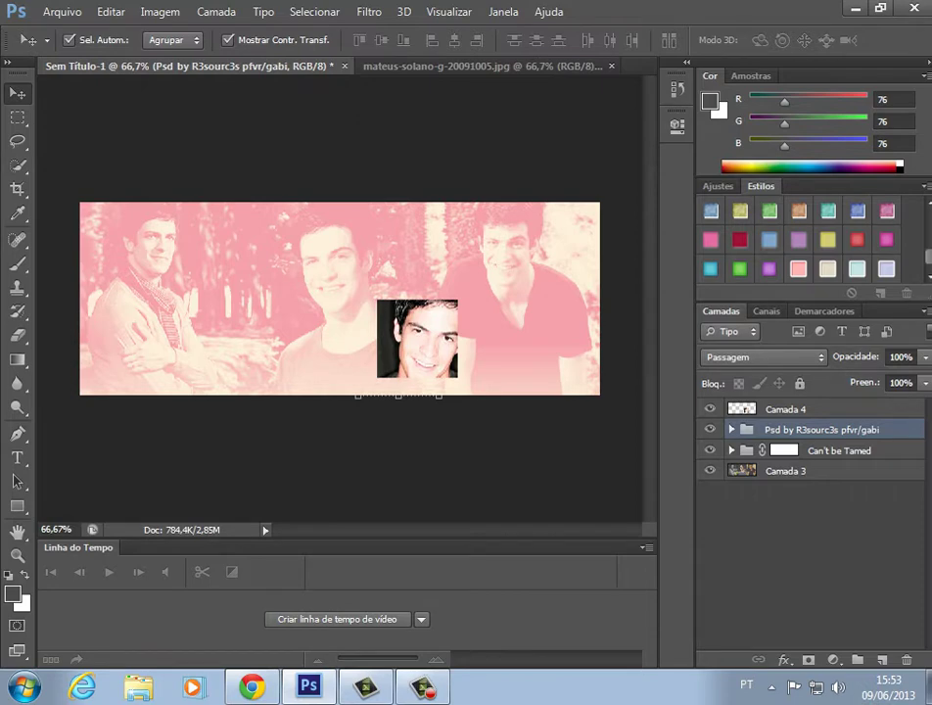
pyautogui.click(427, 352)
pyautogui.moveTo(428, 352)
pyautogui.mouseDown()
pyautogui.moveTo(420, 377)
pyautogui.moveTo(420, 368)
pyautogui.mouseUp()
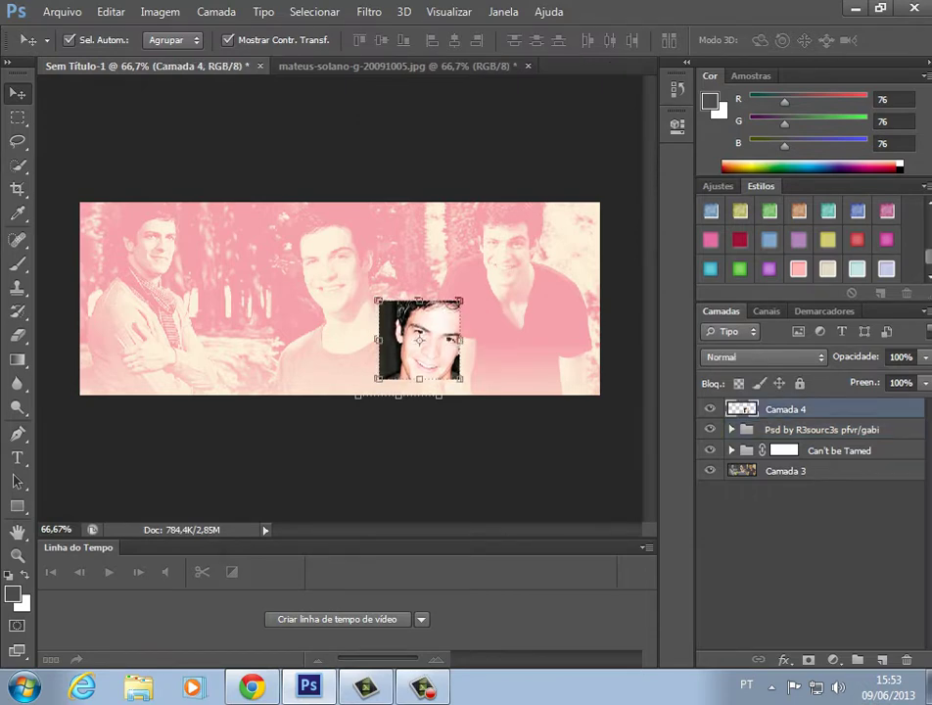
pyautogui.click(821, 430)
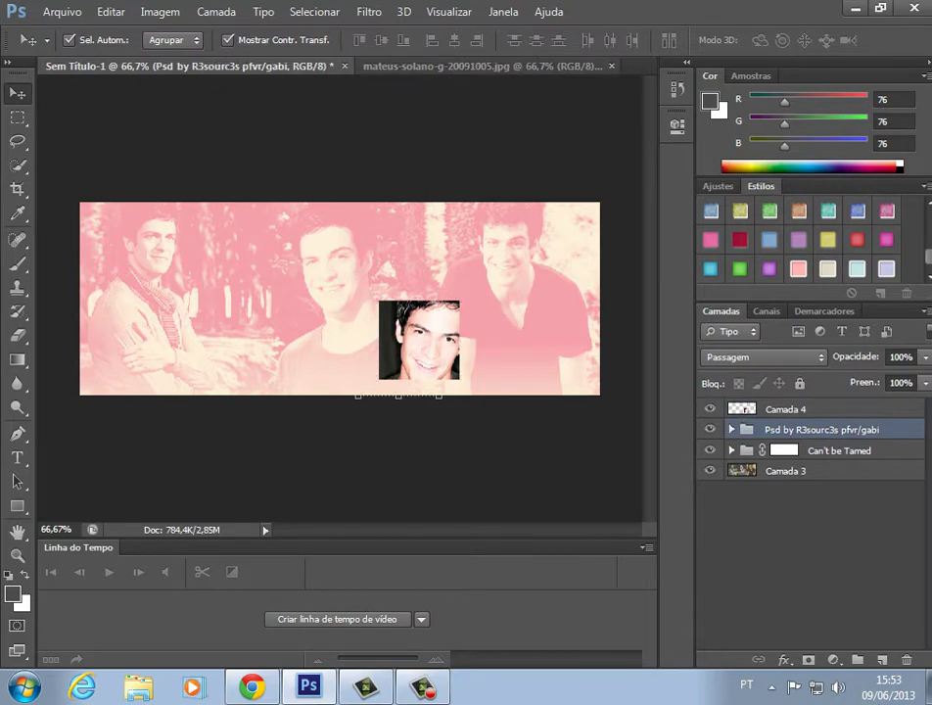
# Copy the whole mateus-solano-g-20091005.jpg photo and close it without saving.
pyautogui.click(411, 65)
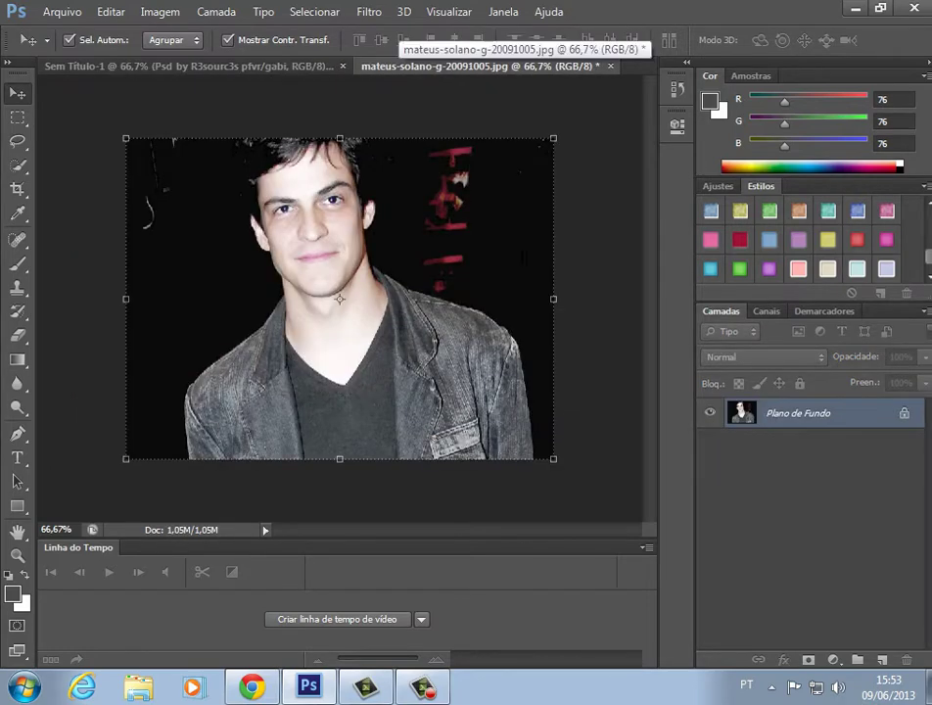
pyautogui.hotkey('ctrl', 'w')
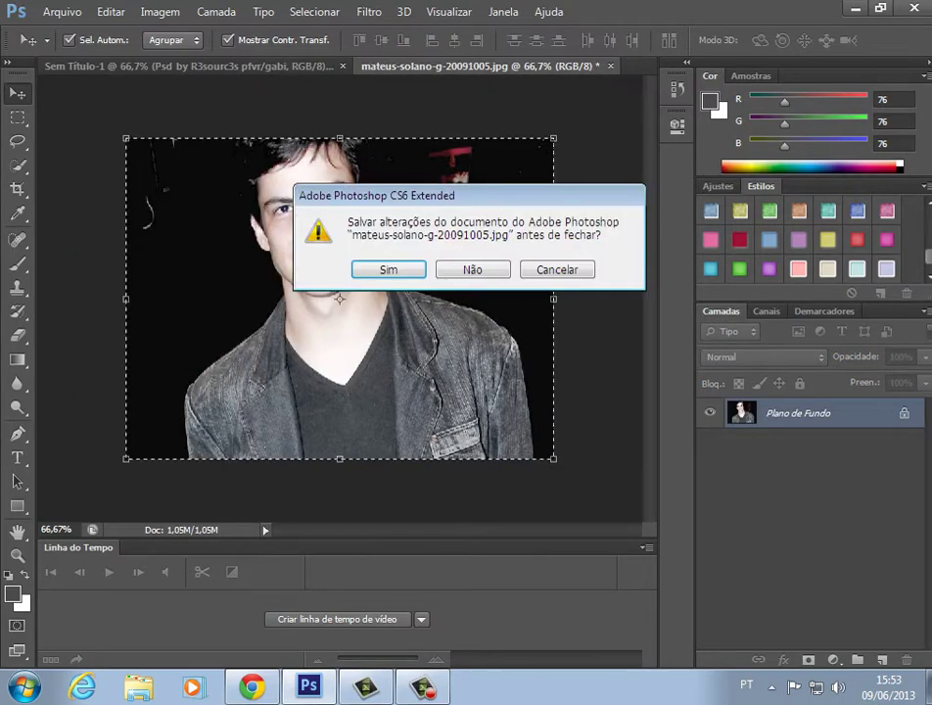
pyautogui.click(472, 269)
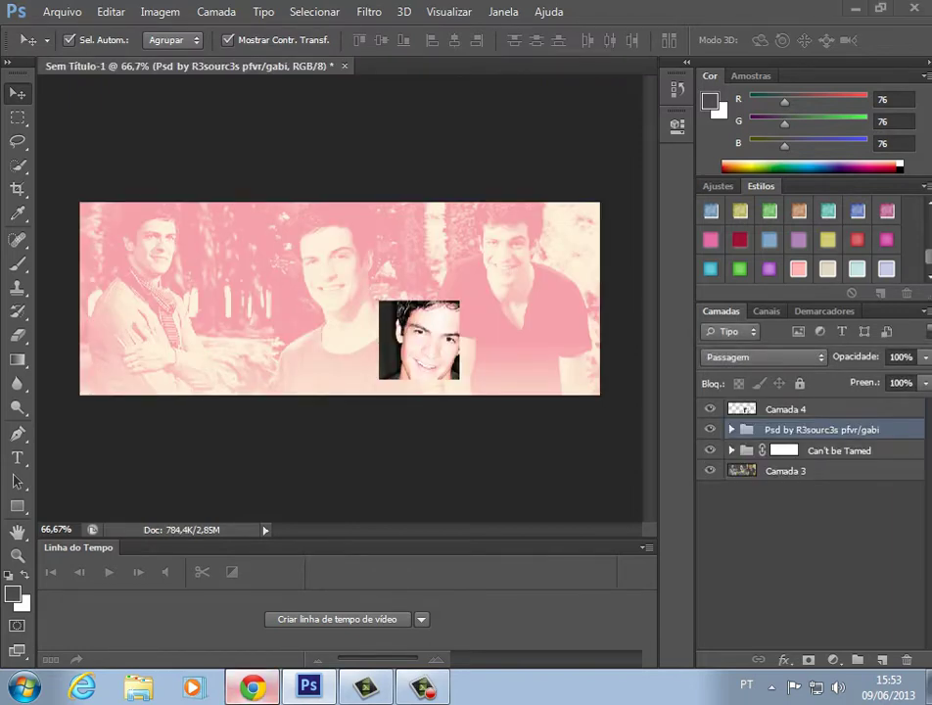
# Check the Conselhos do Félix reference cover in Chrome, return to Photoshop and paste the copied photo into Sem Título-1.
pyautogui.click(251, 686)
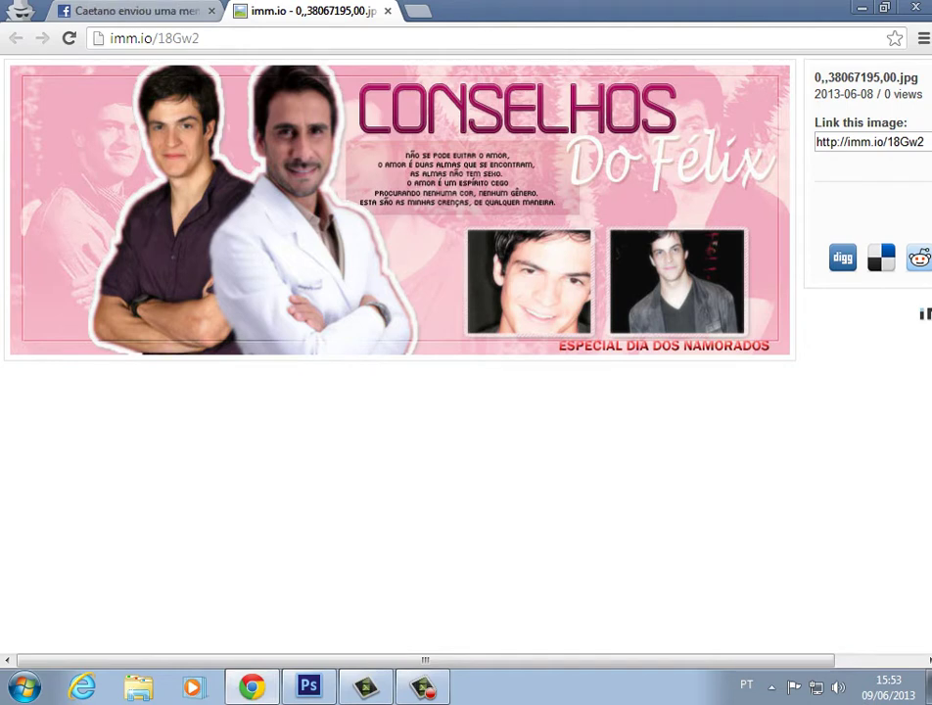
pyautogui.click(309, 687)
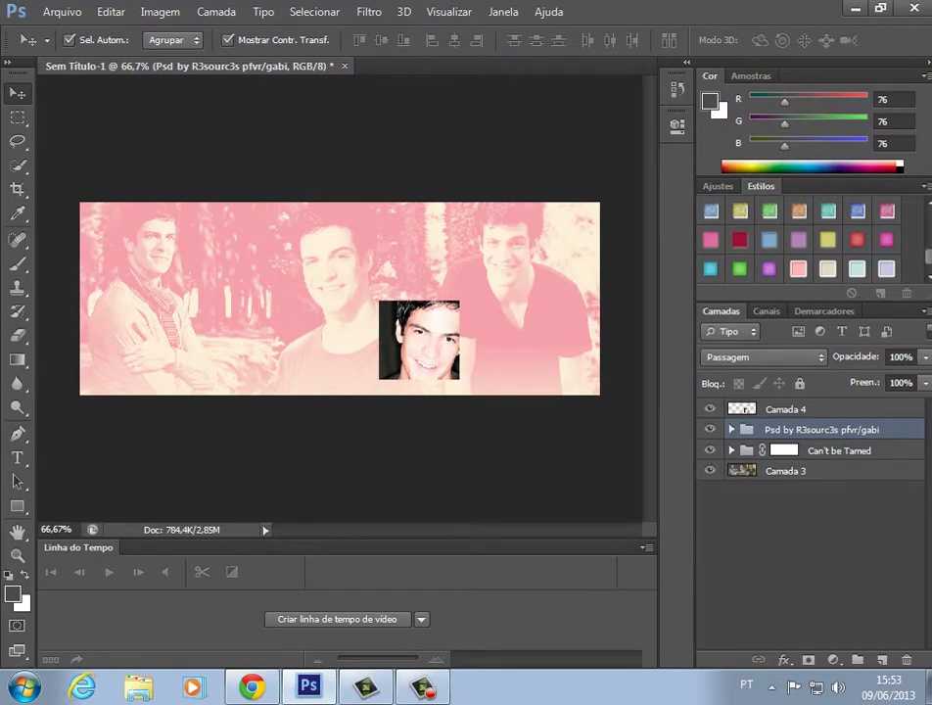
pyautogui.hotkey('ctrl', 'v')
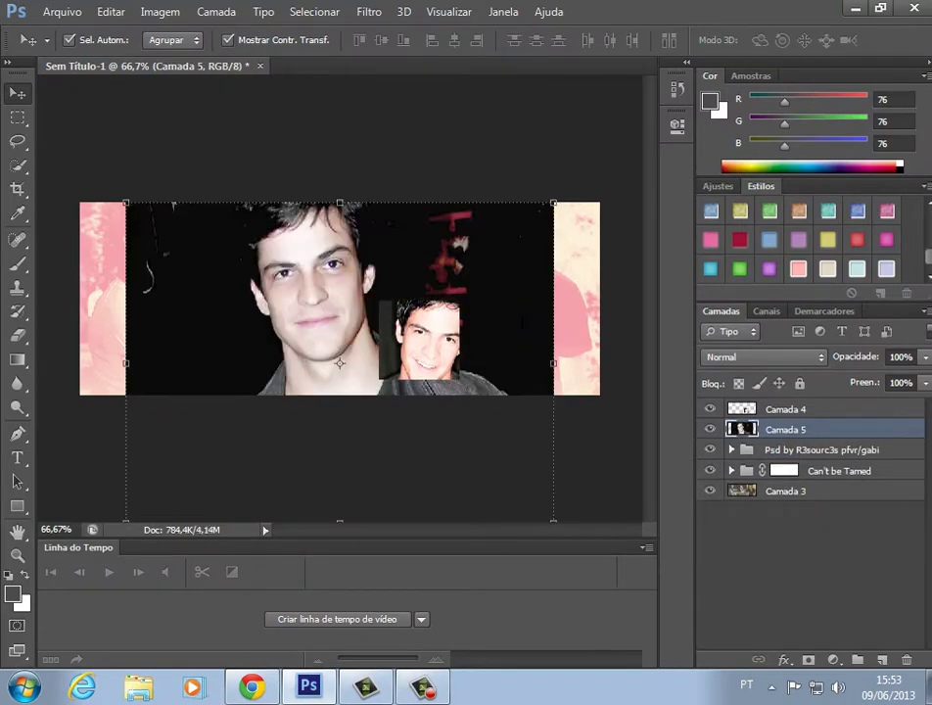
# Scale the pasted photo on Camada 5 to 20,29% width and 24,38% height, matching the height of the small face photo beside it.
pyautogui.hotkey('ctrl', 't')
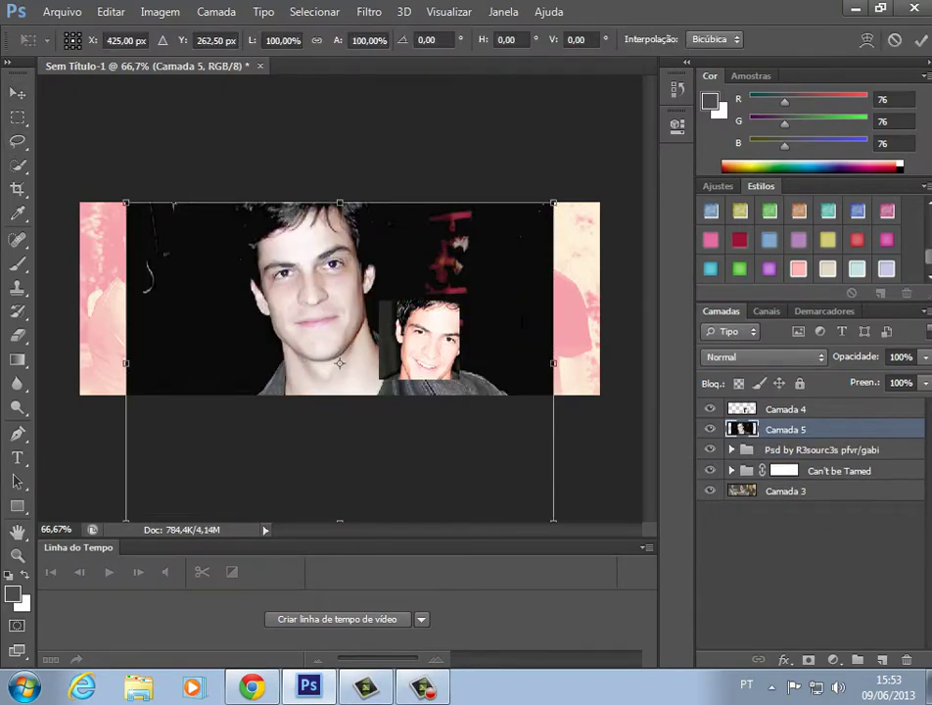
pyautogui.moveTo(125, 203); pyautogui.dragTo(490, 311)
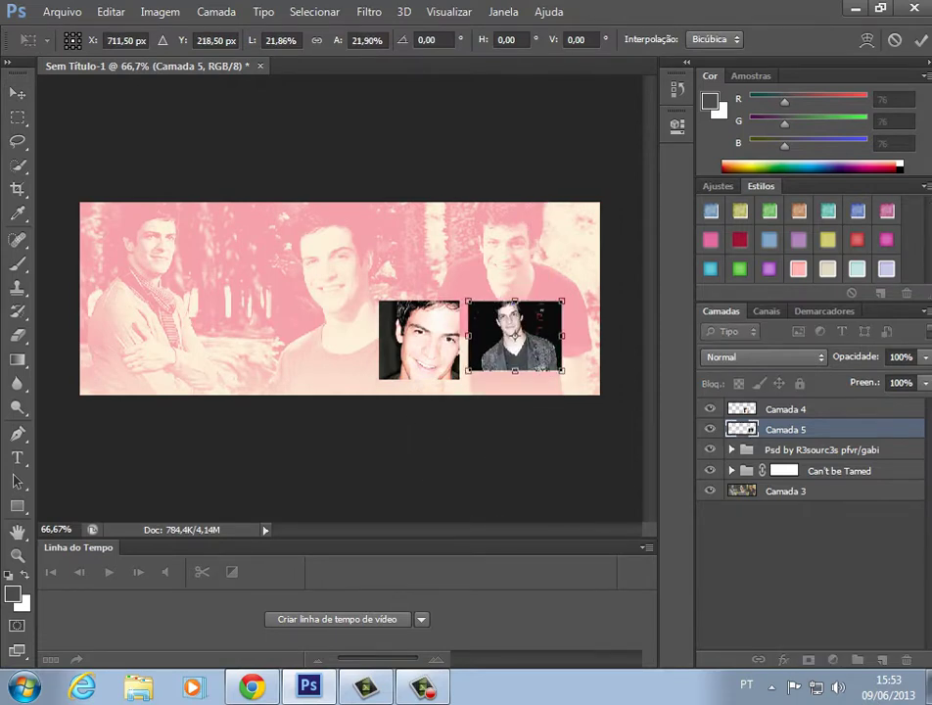
pyautogui.moveTo(514, 371)
pyautogui.mouseDown()
pyautogui.moveTo(514, 379)
pyautogui.moveTo(556, 373)
pyautogui.moveTo(511, 379)
pyautogui.mouseUp()
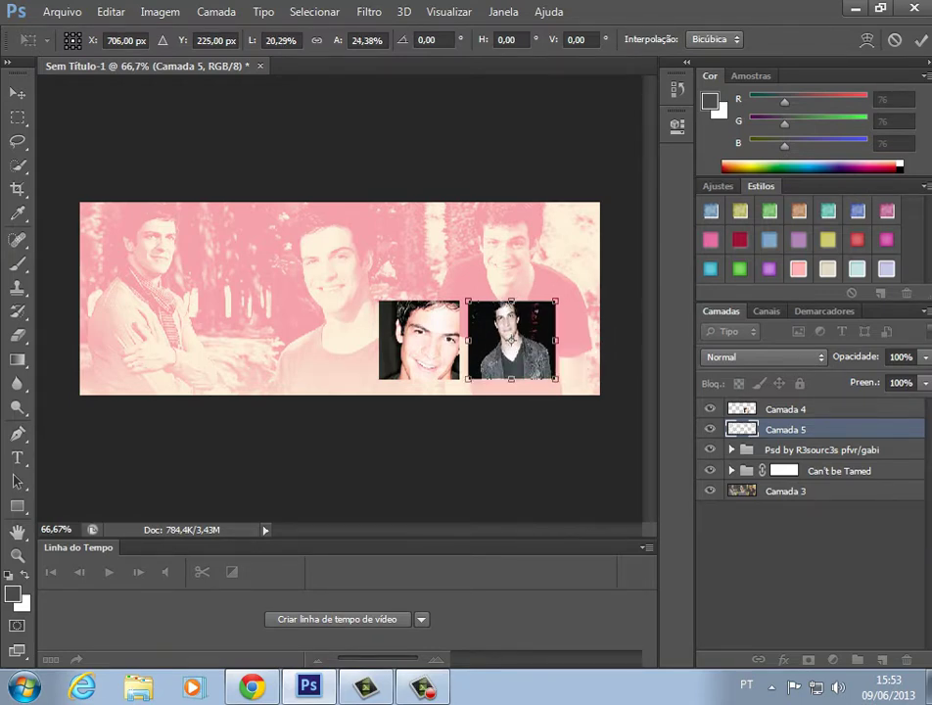
pyautogui.press('Return')
pyautogui.click(821, 449)
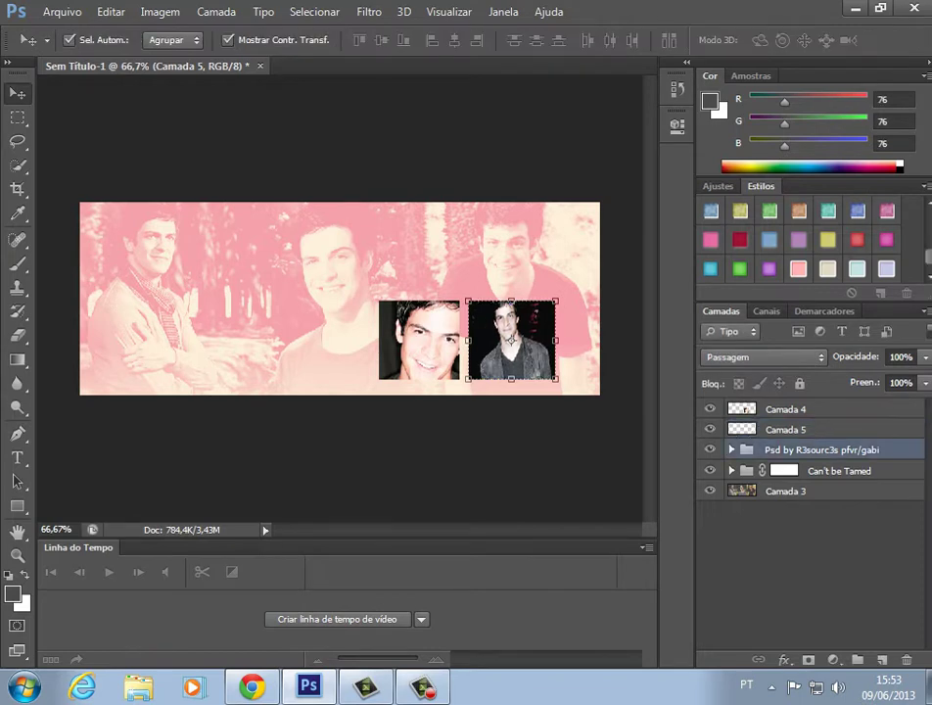
pyautogui.click(512, 339)
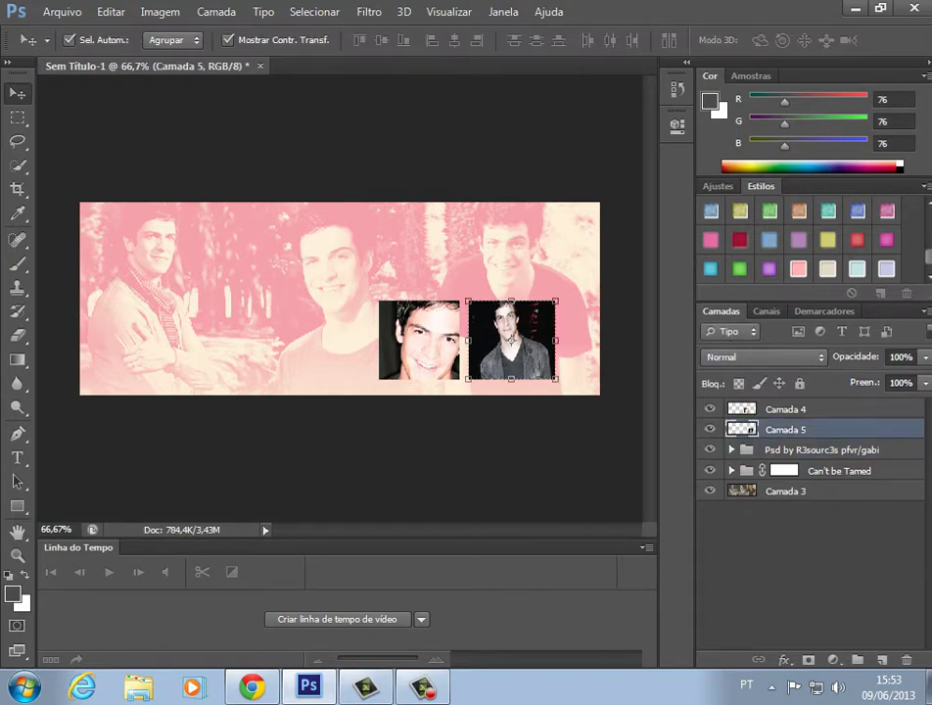
pyautogui.click(510, 337)
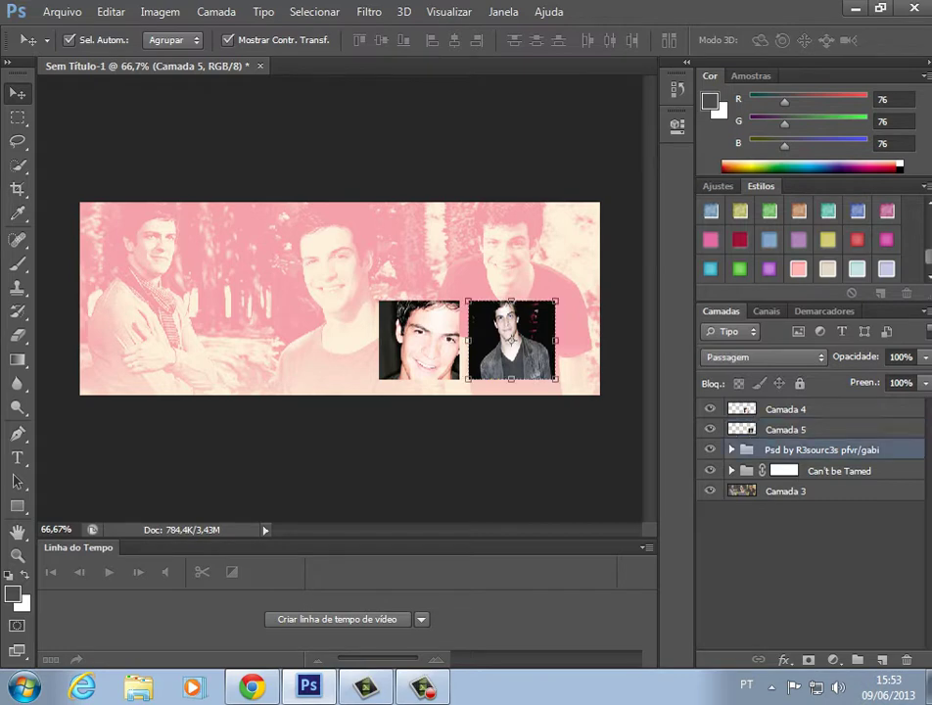
pyautogui.keyDown('ctrl'); pyautogui.click(510, 337); pyautogui.keyUp('ctrl')
pyautogui.click(510, 338)
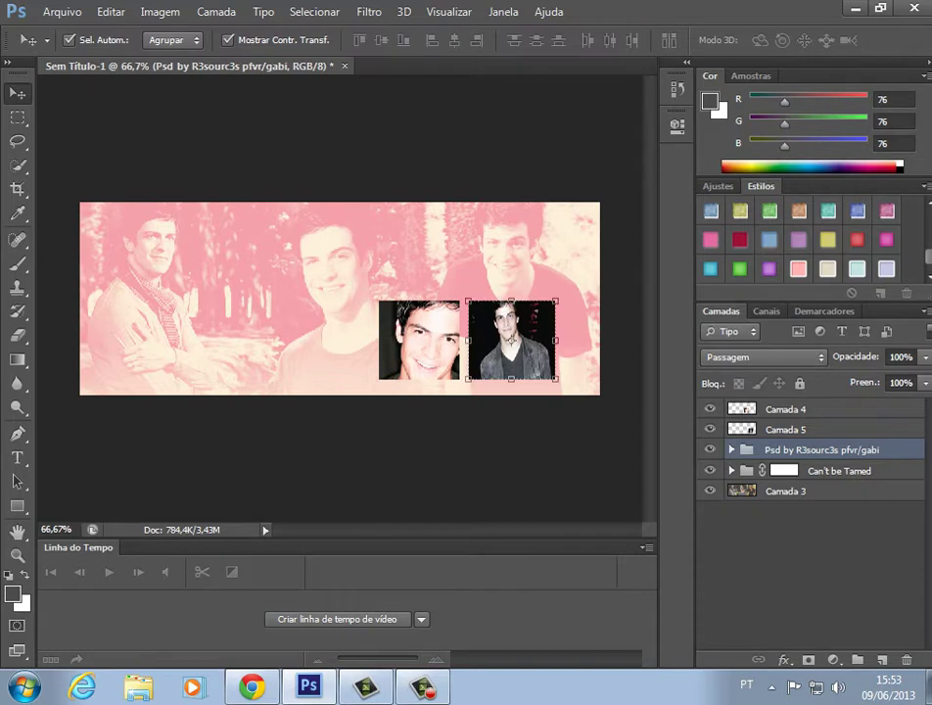
# Duplicate the two small-photo layers, Camada 5 and Camada 4.
pyautogui.click(773, 428)
pyautogui.rightClick(769, 429)
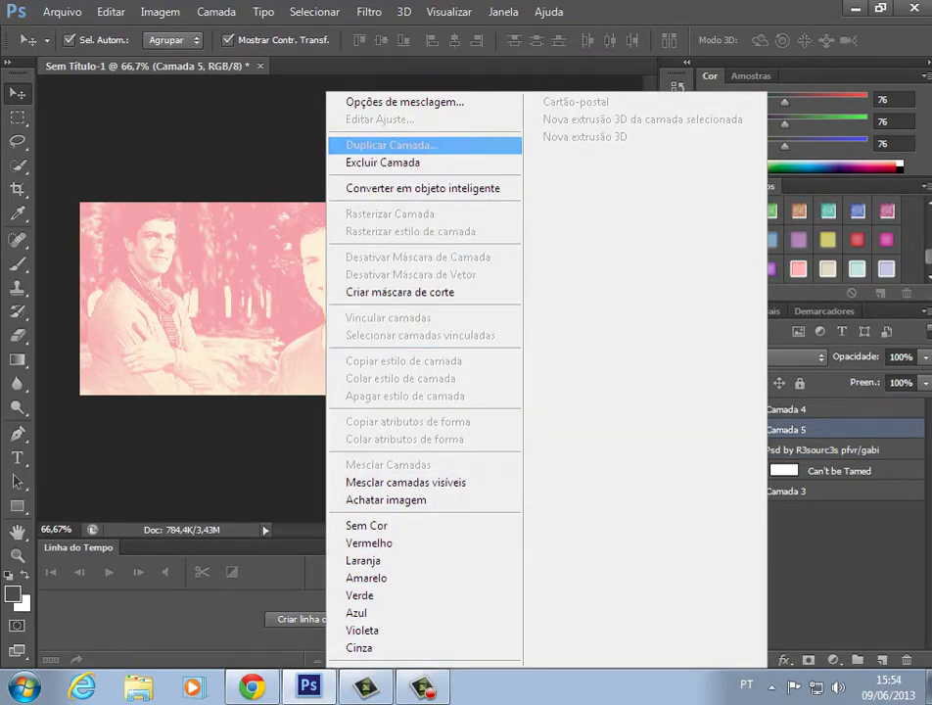
pyautogui.click(390, 145)
pyautogui.press('Escape')
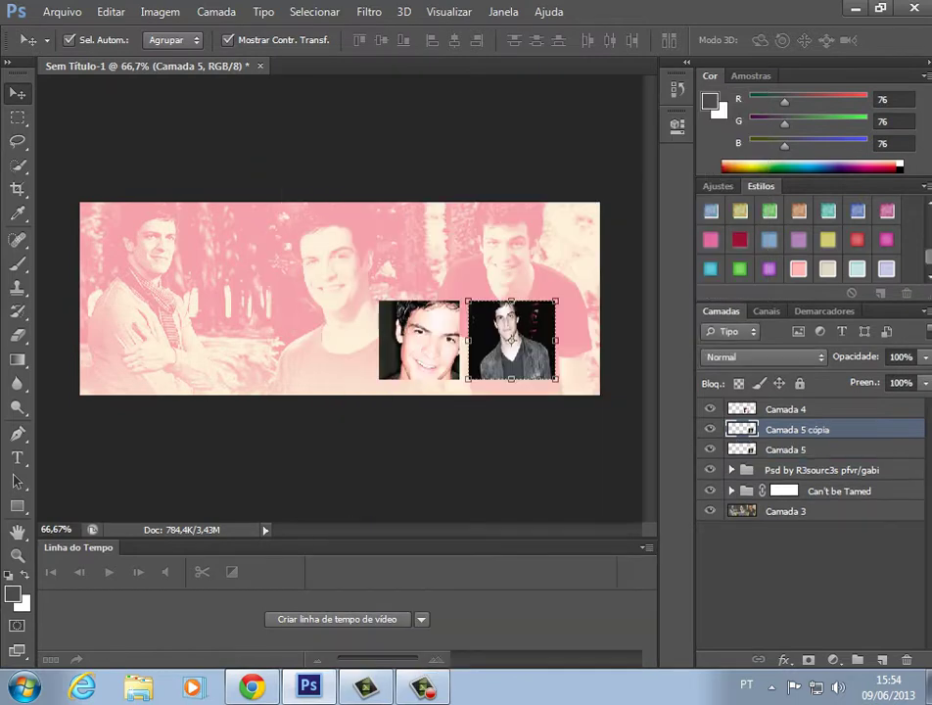
pyautogui.click(785, 409)
pyautogui.rightClick(785, 409)
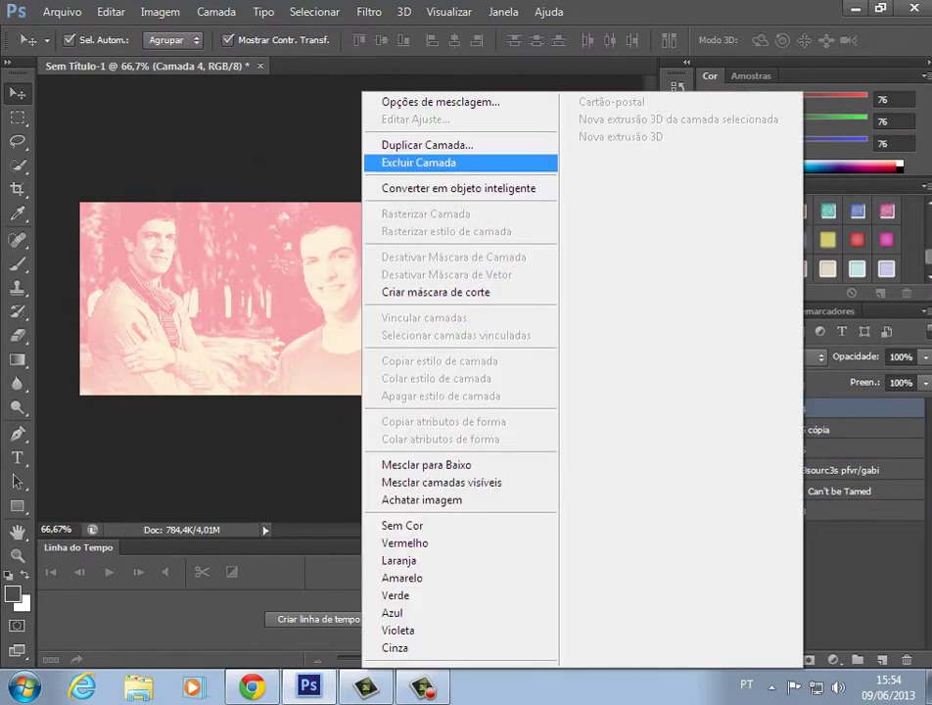
pyautogui.click(421, 145)
pyautogui.press('Return')
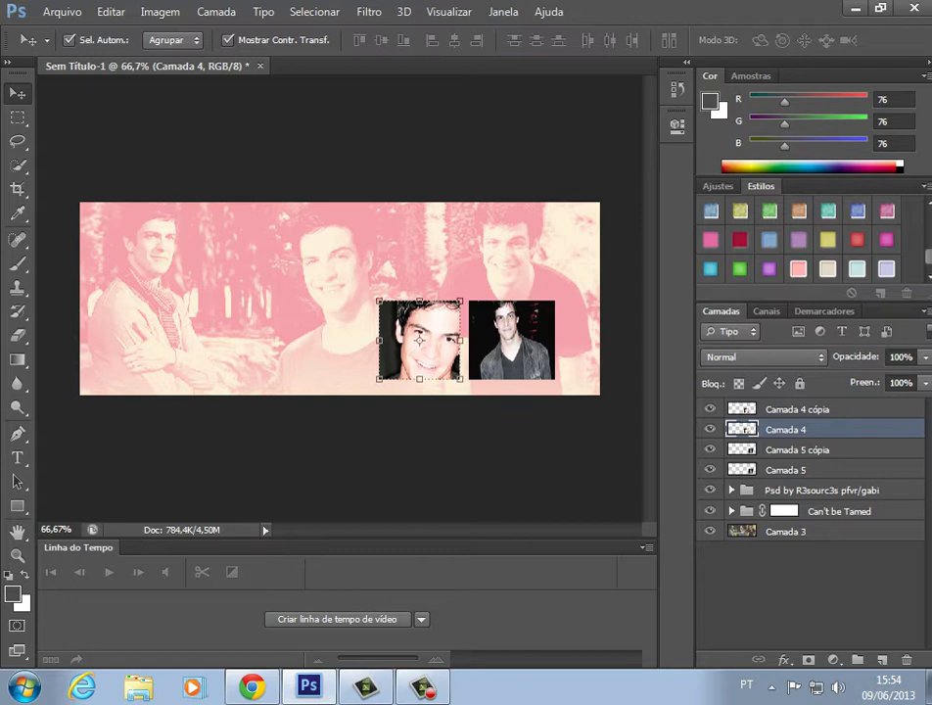
# Apply the yellow dashed-border style to Camada 4, beneath its copy, and collapse the layer's effects list.
pyautogui.scroll(-3, 810, 241)
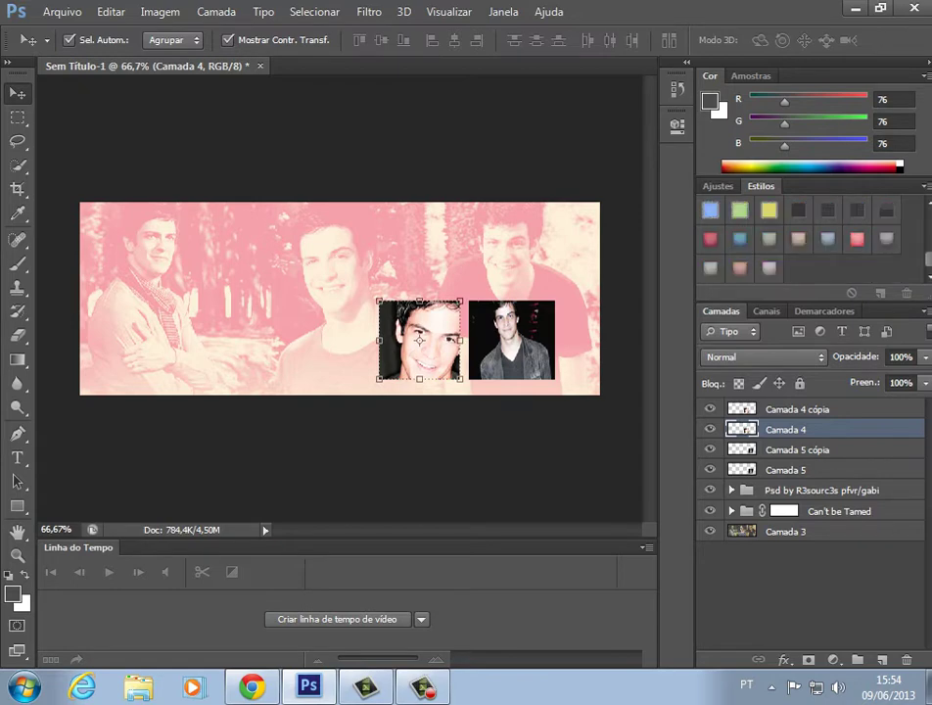
pyautogui.click(769, 211)
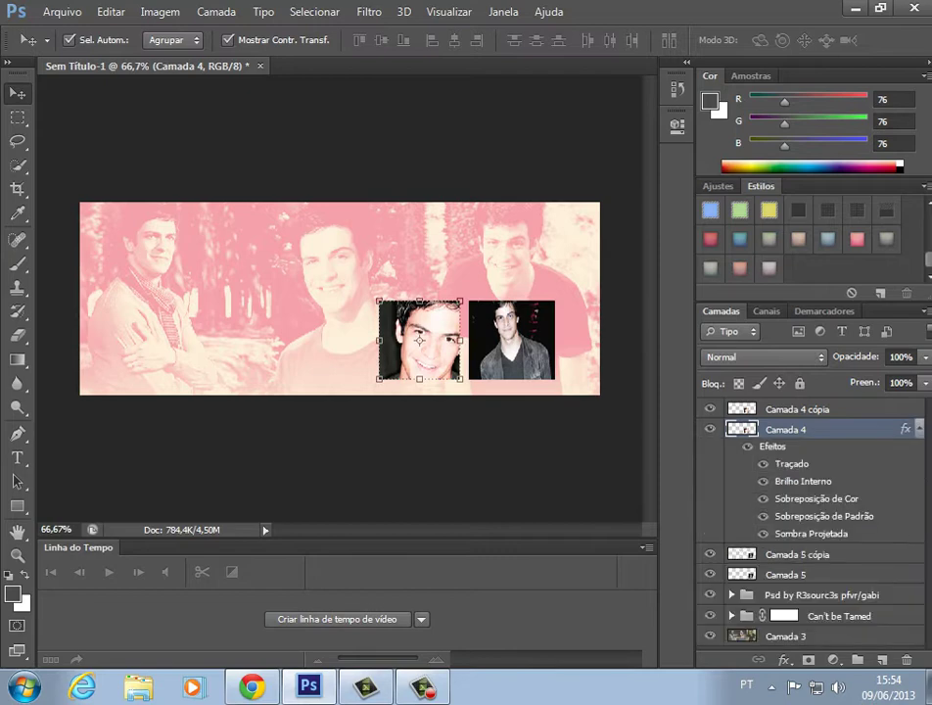
pyautogui.click(821, 595)
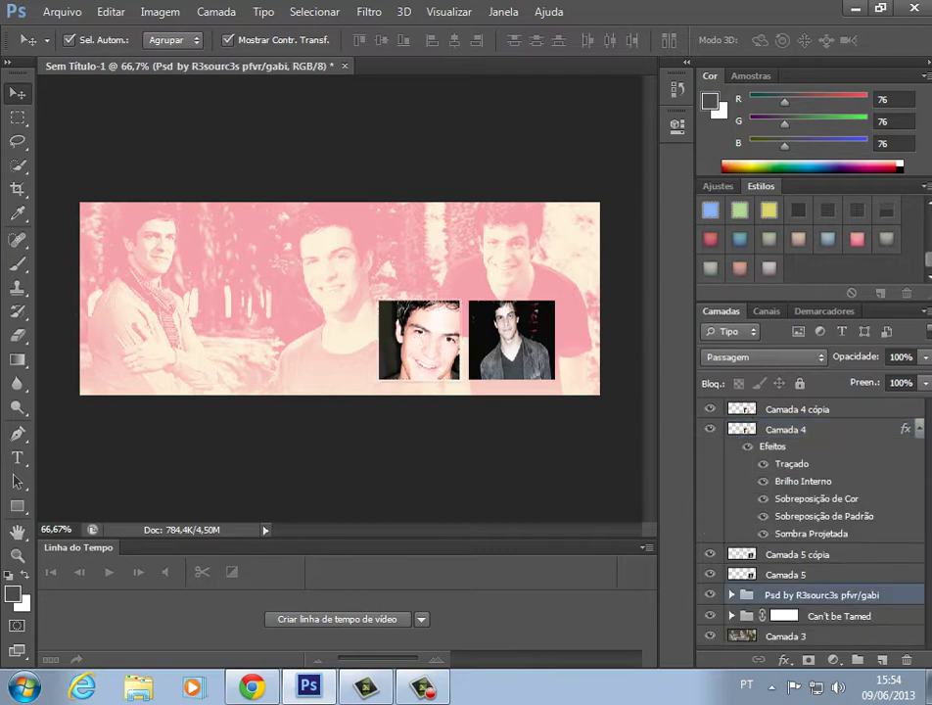
pyautogui.click(919, 429)
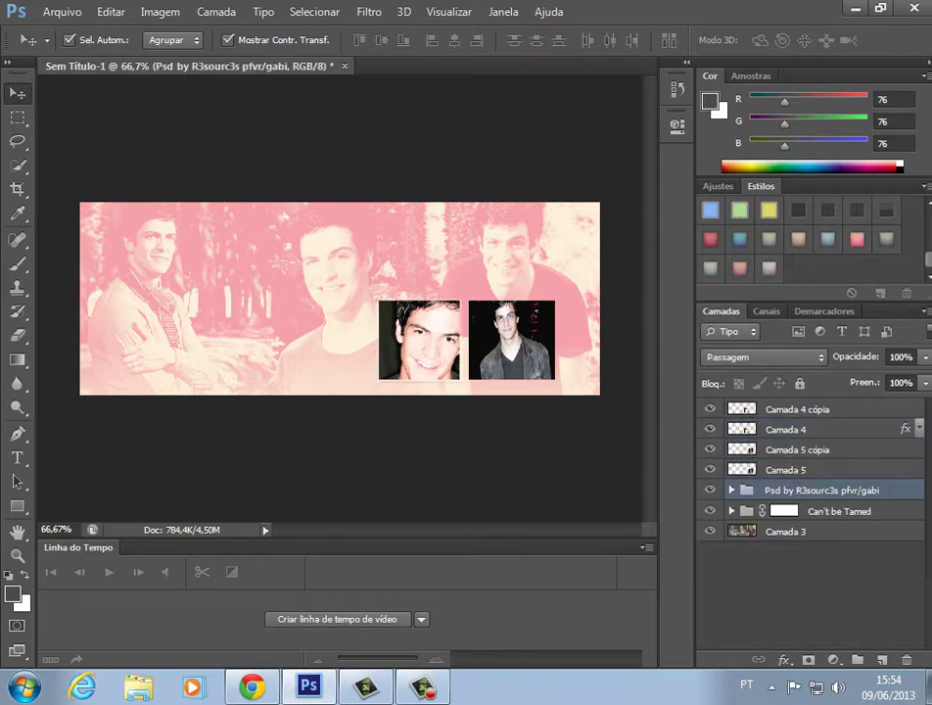
# Apply the green dashed-border style to Camada 5 cópia, move it directly below Camada 5 and deselect all layers.
pyautogui.click(511, 339)
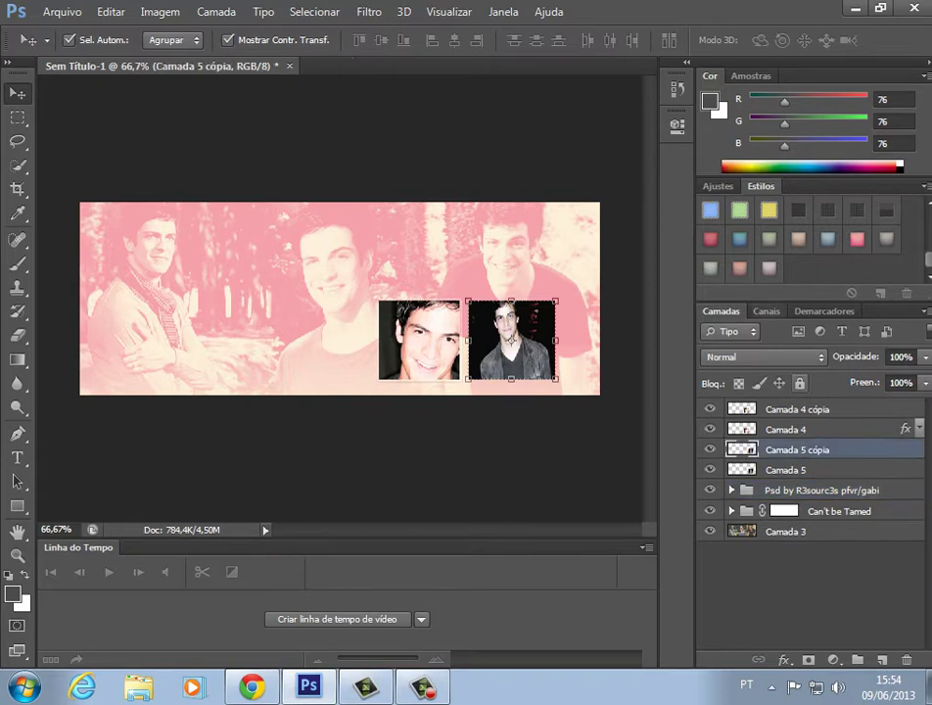
pyautogui.click(739, 211)
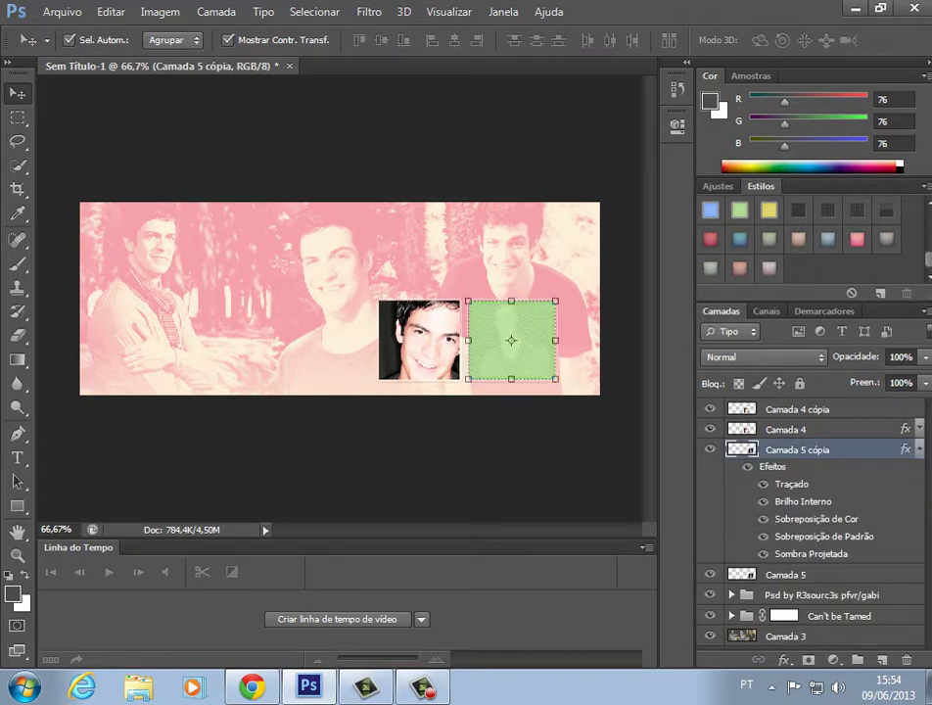
pyautogui.click(919, 449)
pyautogui.moveTo(799, 450); pyautogui.dragTo(798, 478)
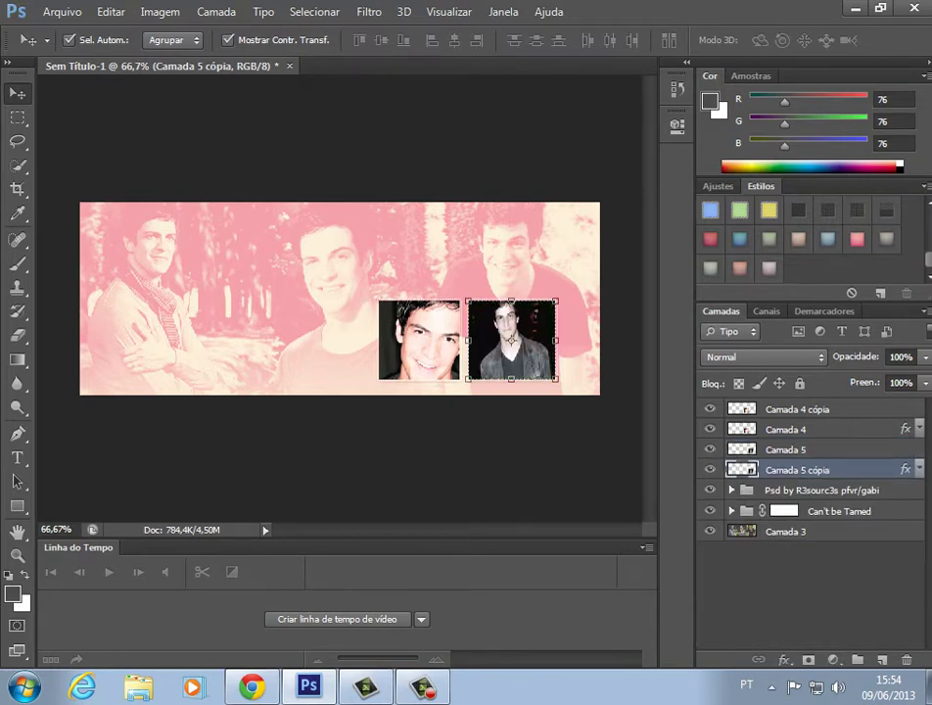
pyautogui.click(800, 490)
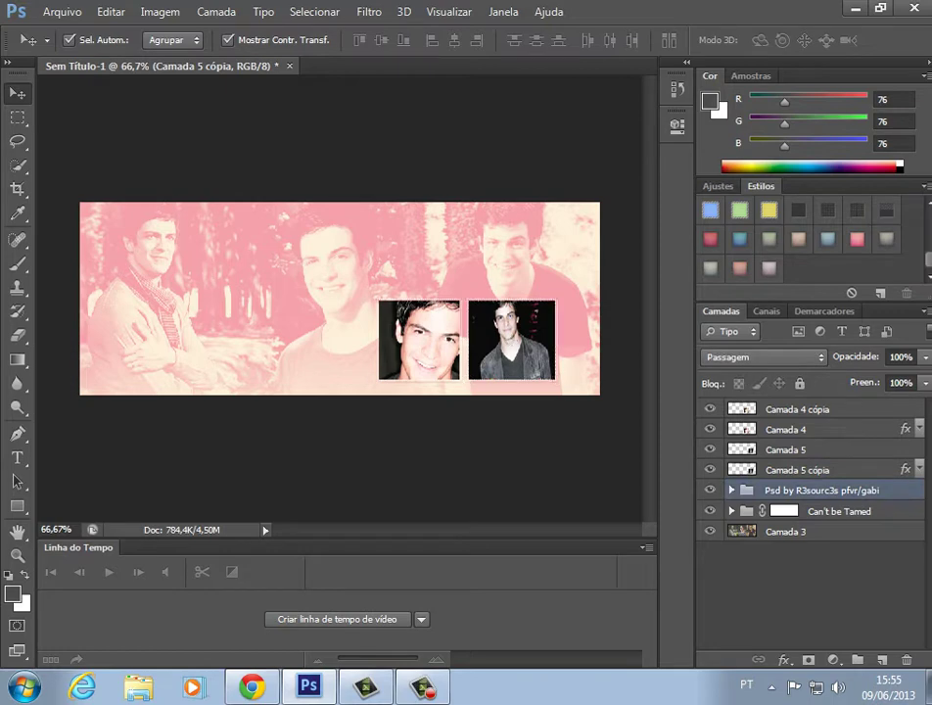
pyautogui.click(800, 592)
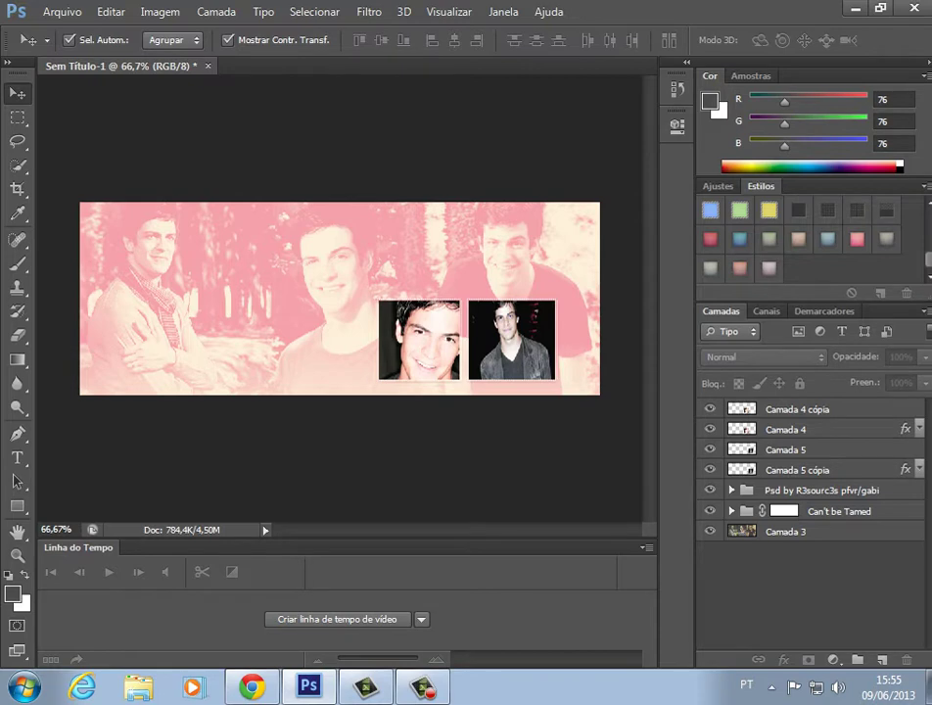
# Open 04-julio-rocha-amor-a-vida.png and Mateus Solano (33).JPG together from the Vídeos folder.
pyautogui.click(62, 12)
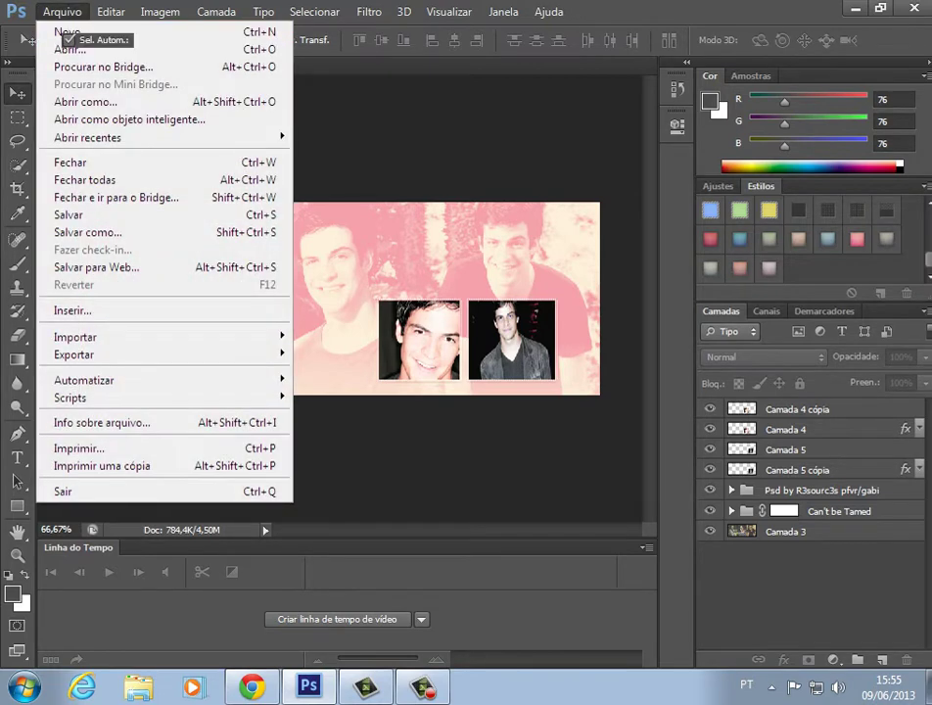
pyautogui.click(68, 49)
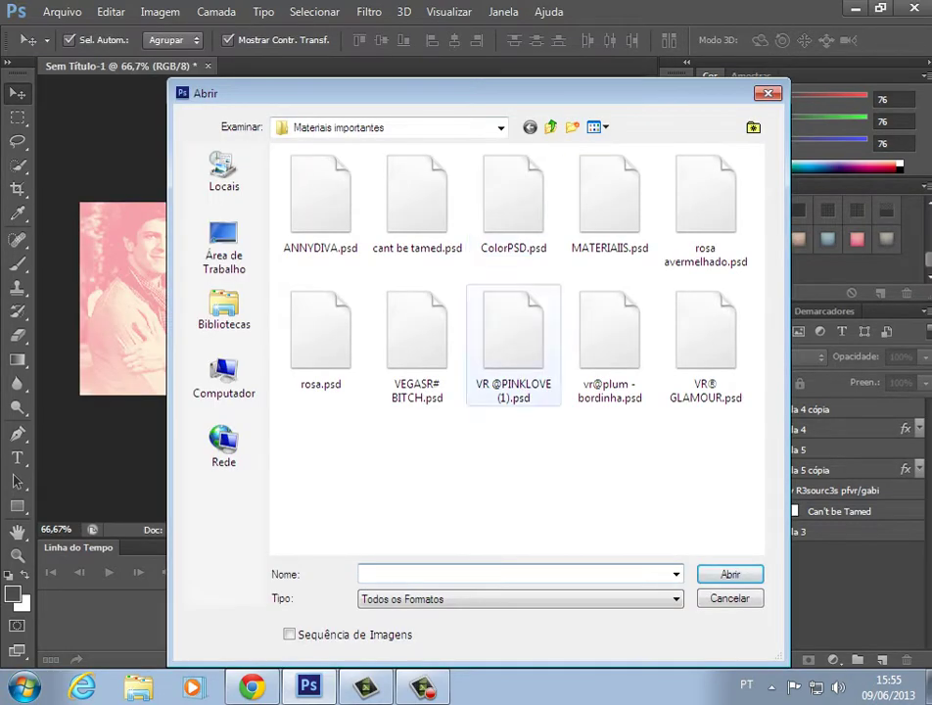
pyautogui.click(551, 127)
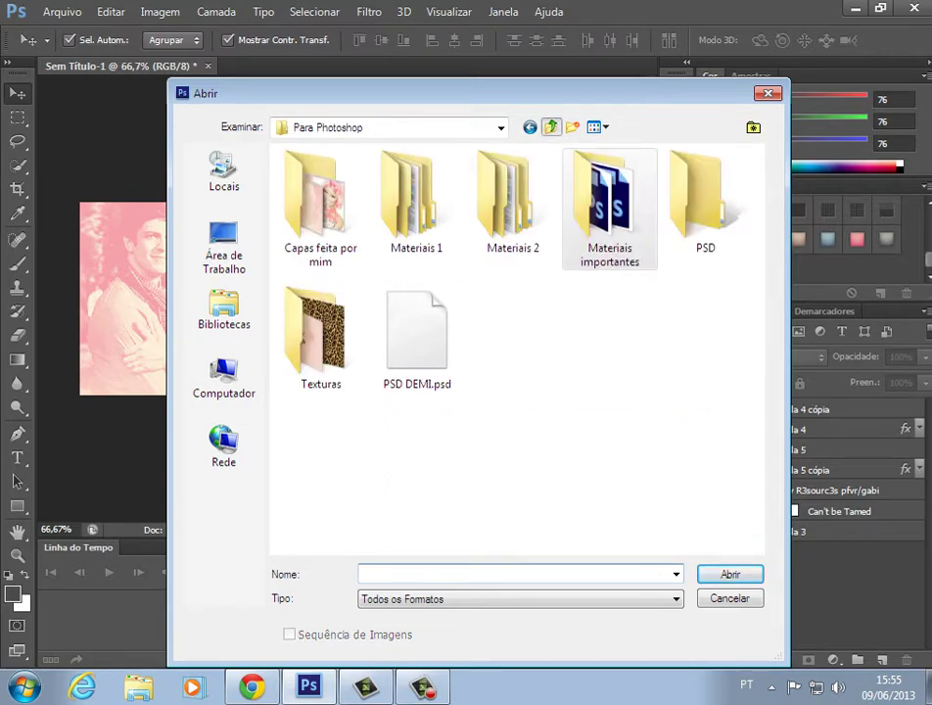
pyautogui.click(551, 127)
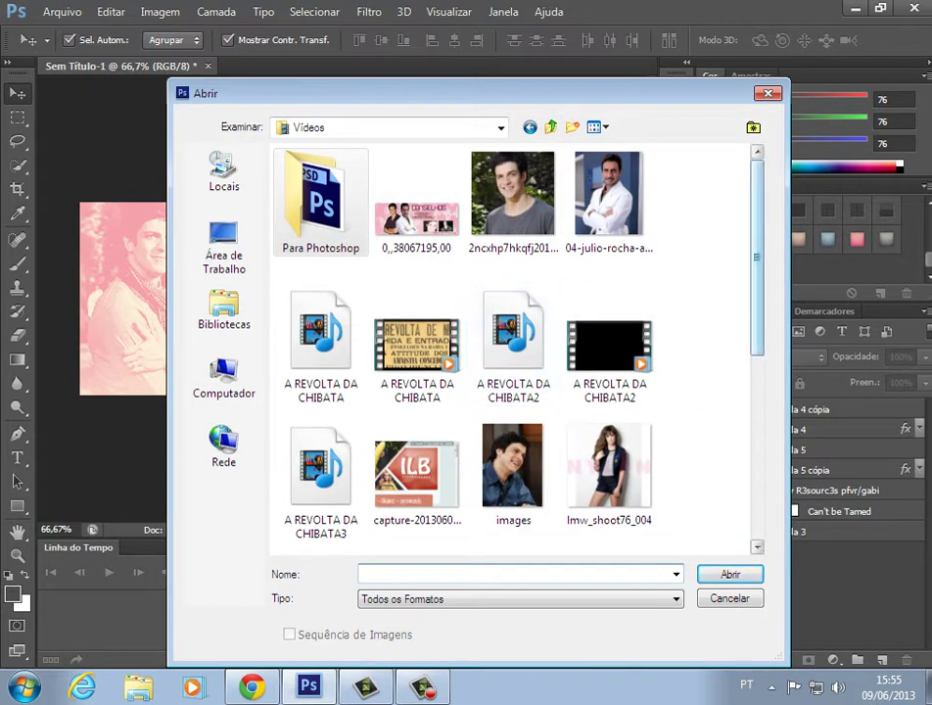
pyautogui.click(609, 207)
pyautogui.moveTo(757, 256); pyautogui.dragTo(756, 317)
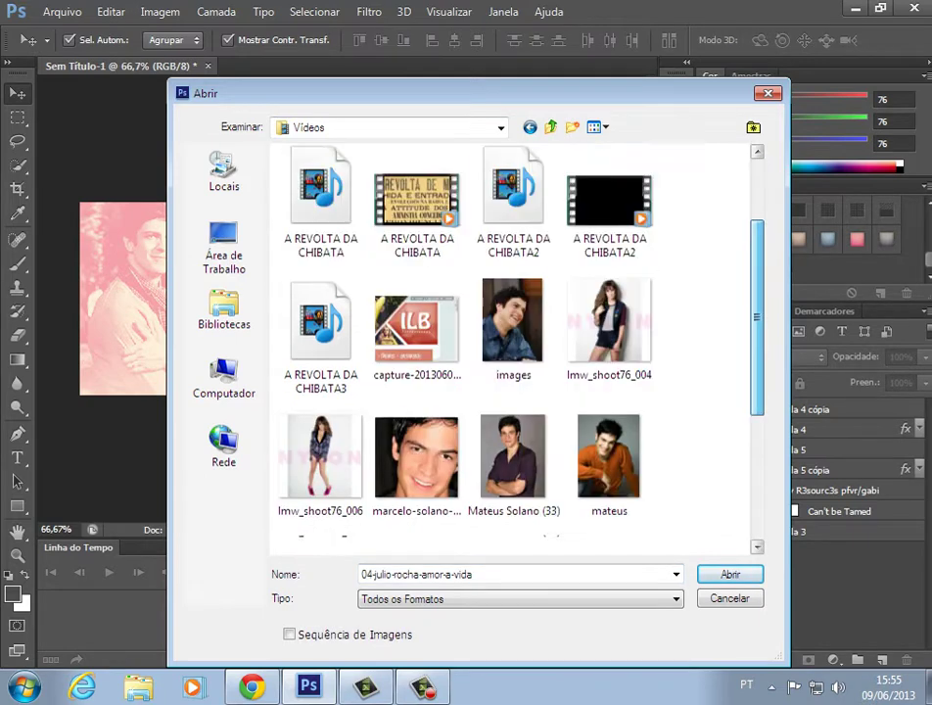
pyautogui.scroll(-3, 513, 348)
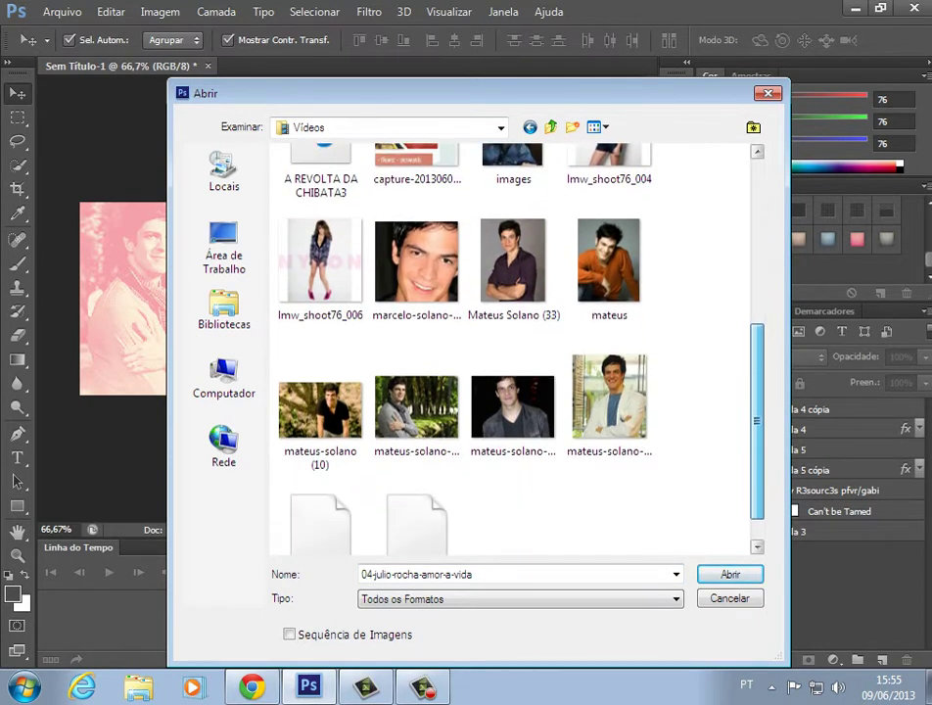
pyautogui.keyDown('ctrl'); pyautogui.click(513, 263); pyautogui.keyUp('ctrl')
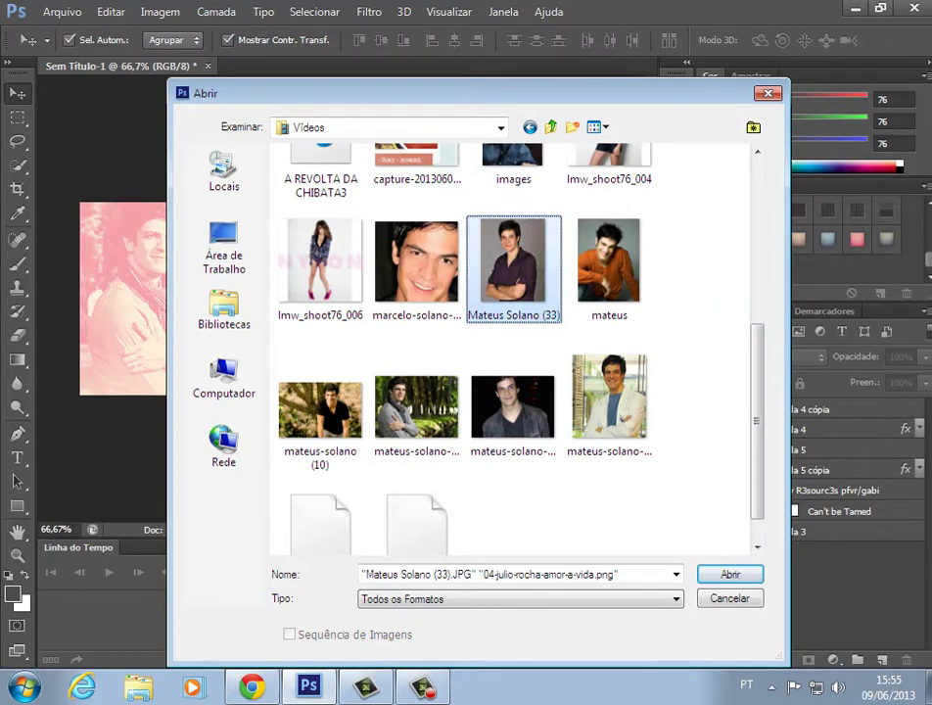
pyautogui.press('Return')
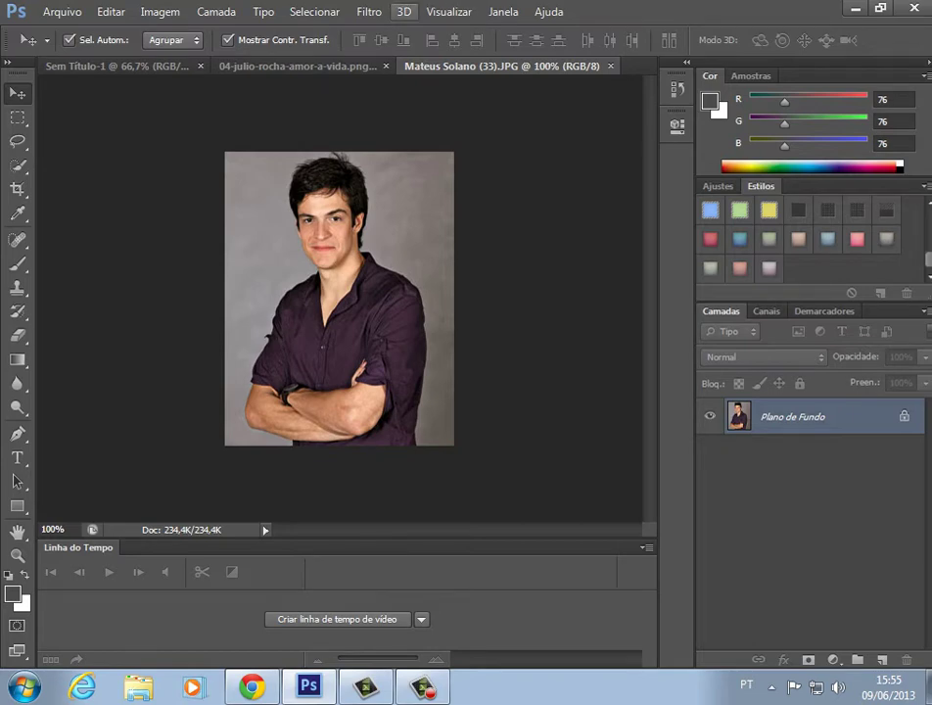
# Select the whole 04-julio-rocha-amor-a-vida.png image and copy the whole Mateus Solano (33).JPG photo, closing the latter and returning to Sem Título-1.
pyautogui.click(296, 66)
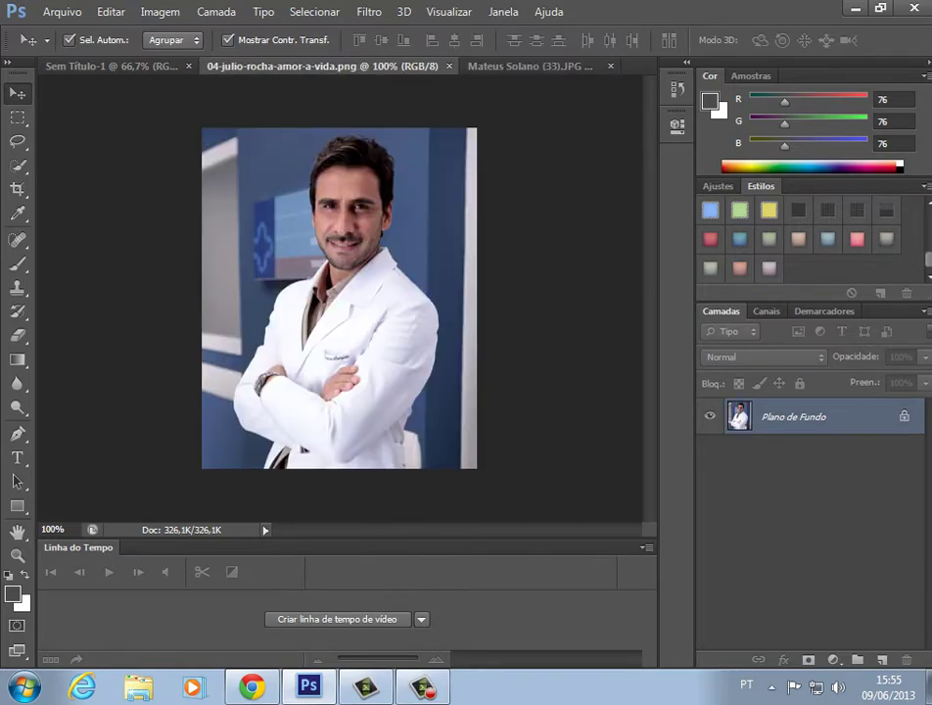
pyautogui.hotkey('ctrl', 'a')
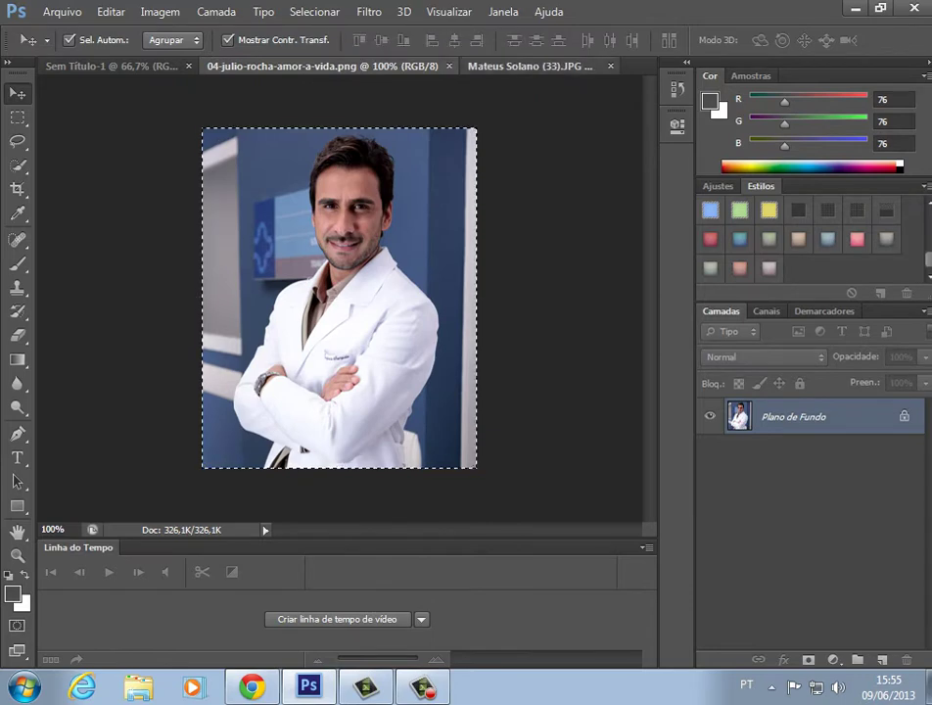
pyautogui.click(509, 65)
pyautogui.hotkey('ctrl', 'a')
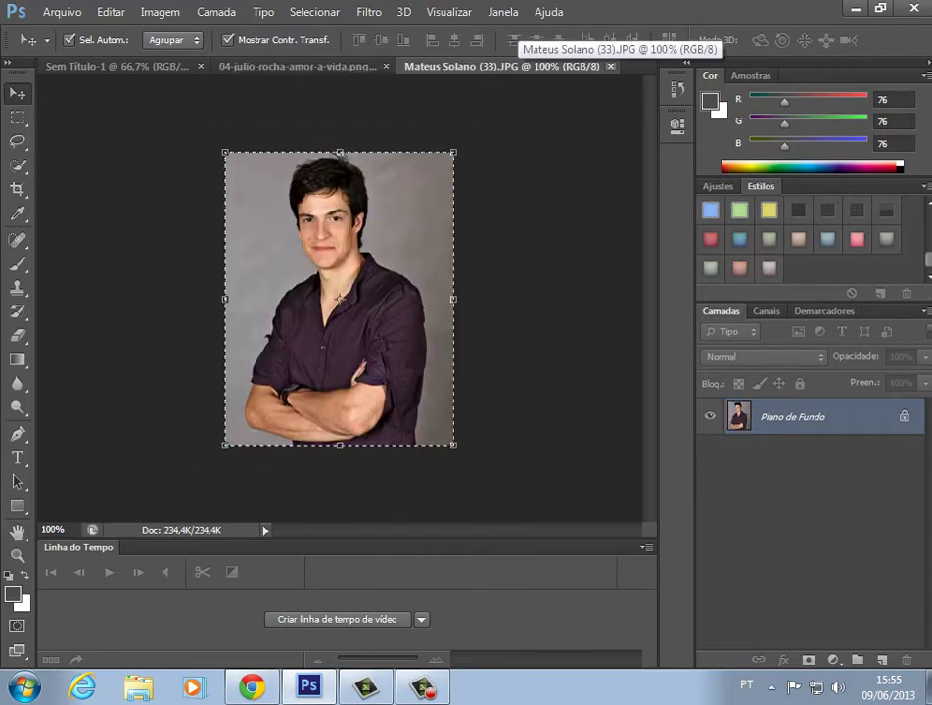
pyautogui.hotkey('ctrl', 'w')
pyautogui.click(119, 67)
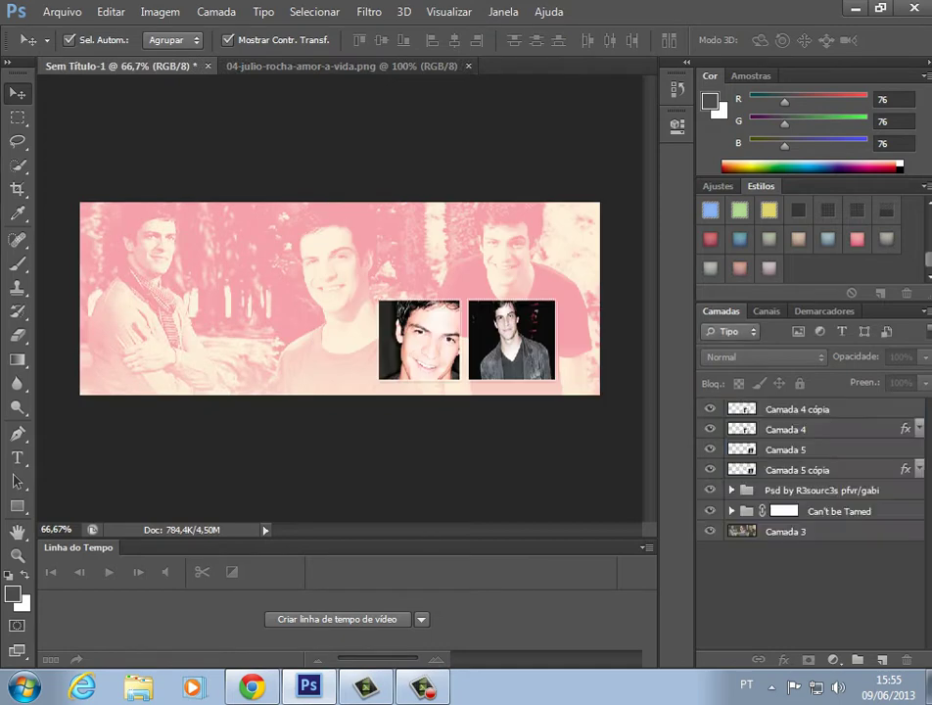
# Paste the copied portrait over the cover's left part as Camada 6 and delete its grey background on both sides of the man.
pyautogui.hotkey('ctrl', 'v')
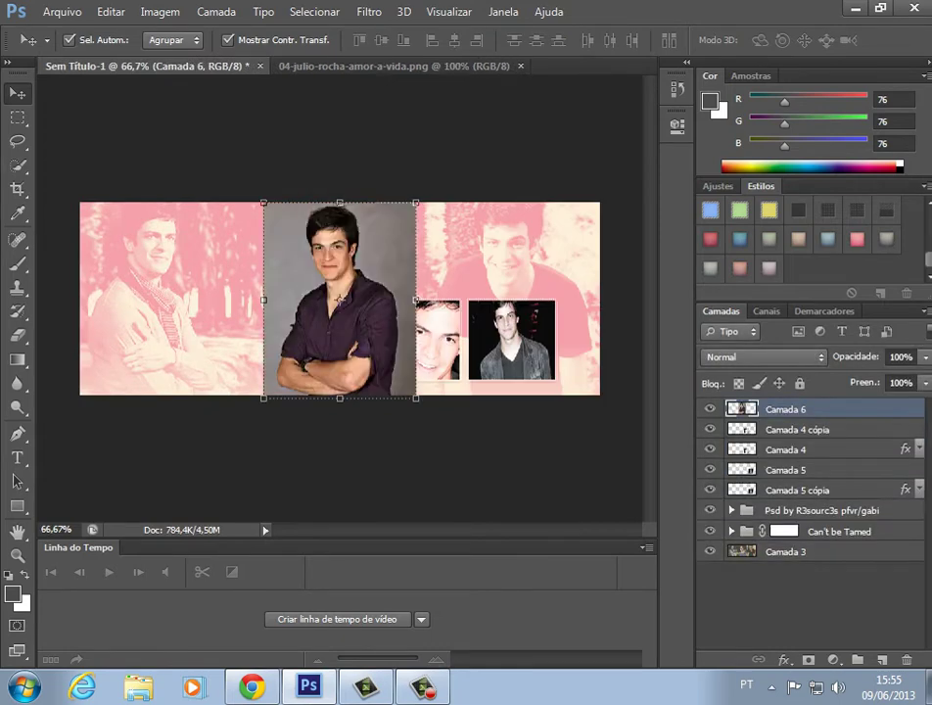
pyautogui.moveTo(338, 299); pyautogui.dragTo(212, 304)
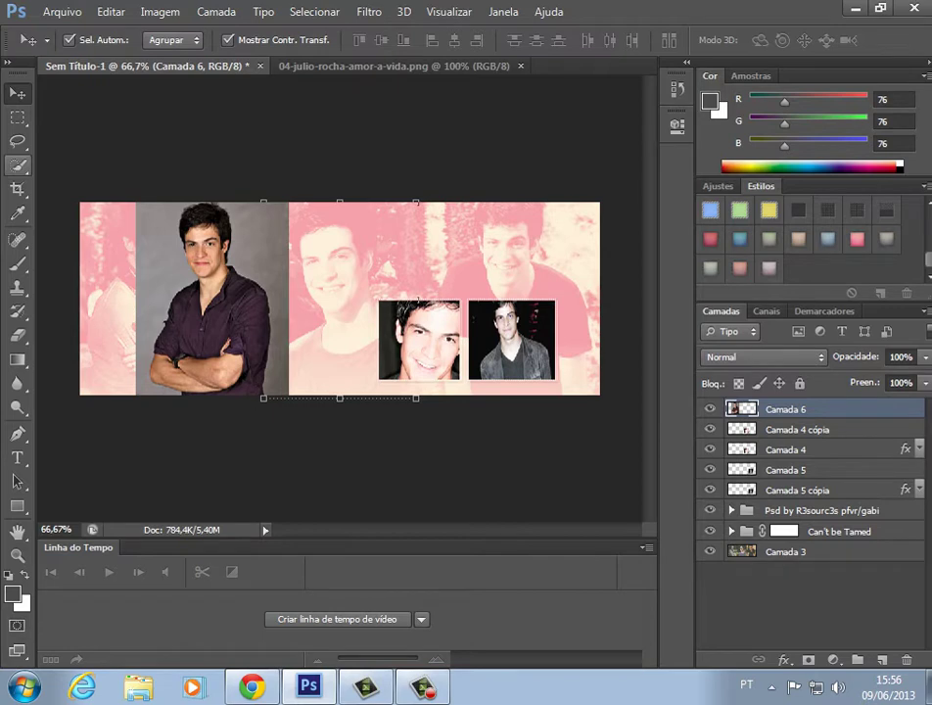
pyautogui.click(17, 165)
pyautogui.click(212, 293)
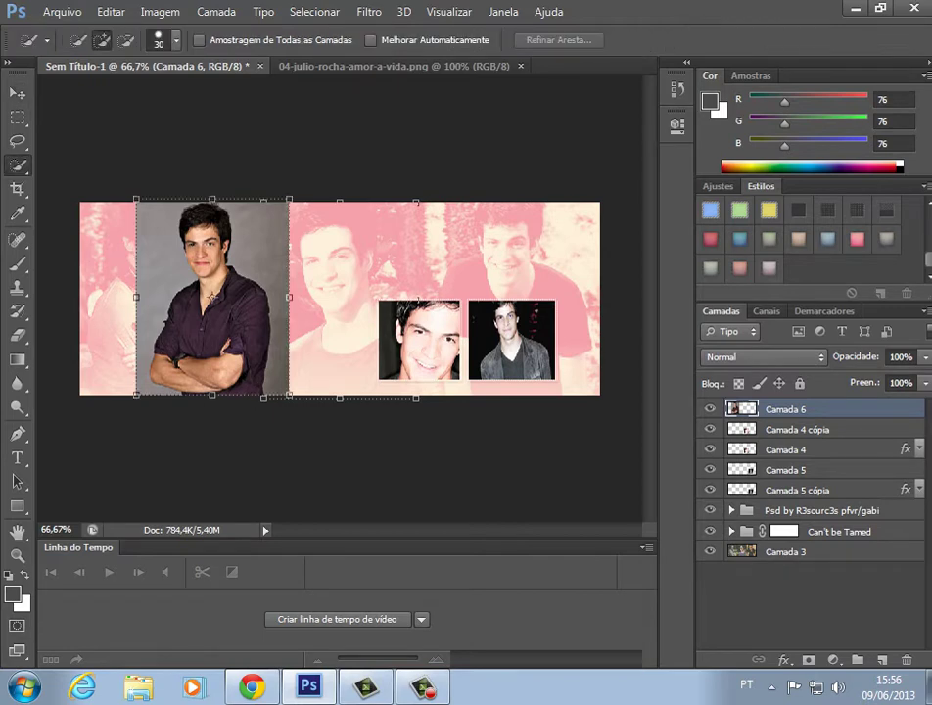
pyautogui.moveTo(151, 220); pyautogui.dragTo(153, 352)
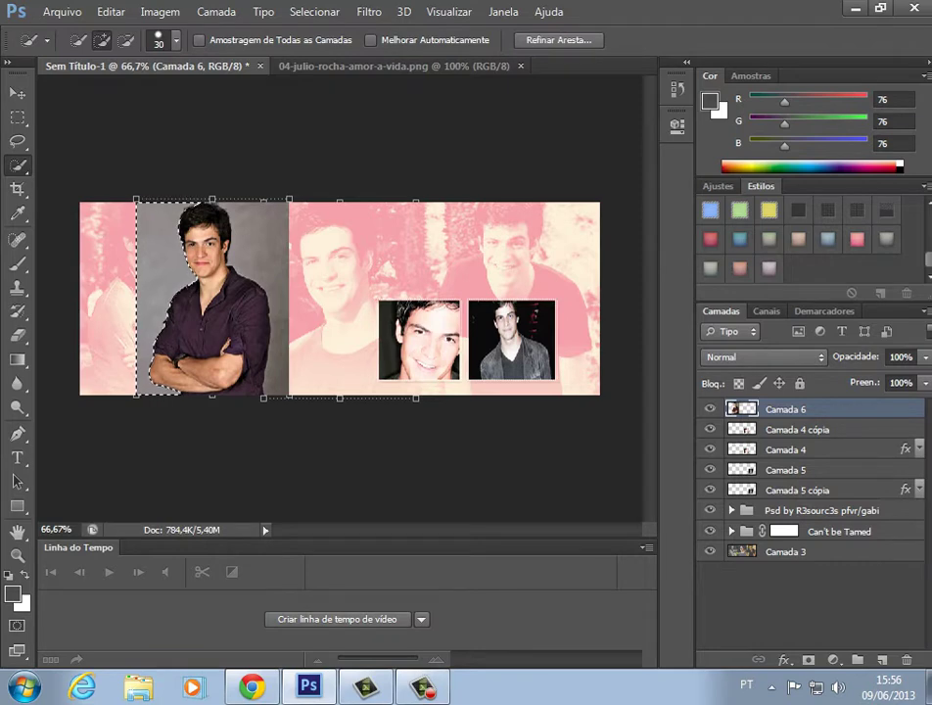
pyautogui.press('Delete')
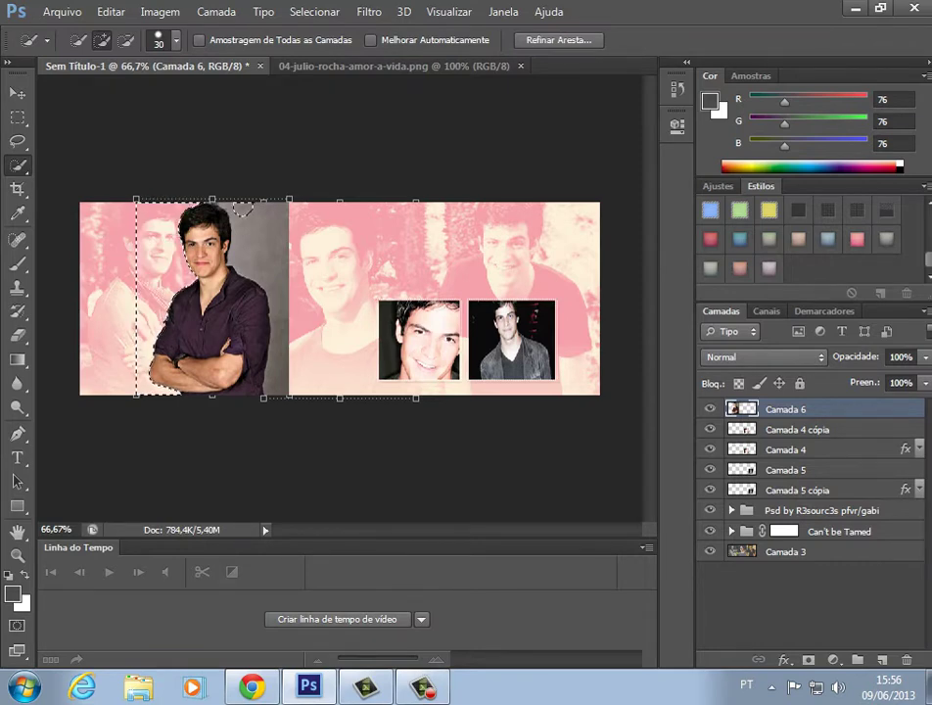
pyautogui.hotkey('ctrl', 'd')
pyautogui.moveTo(245, 209); pyautogui.dragTo(277, 338)
pyautogui.press('Delete')
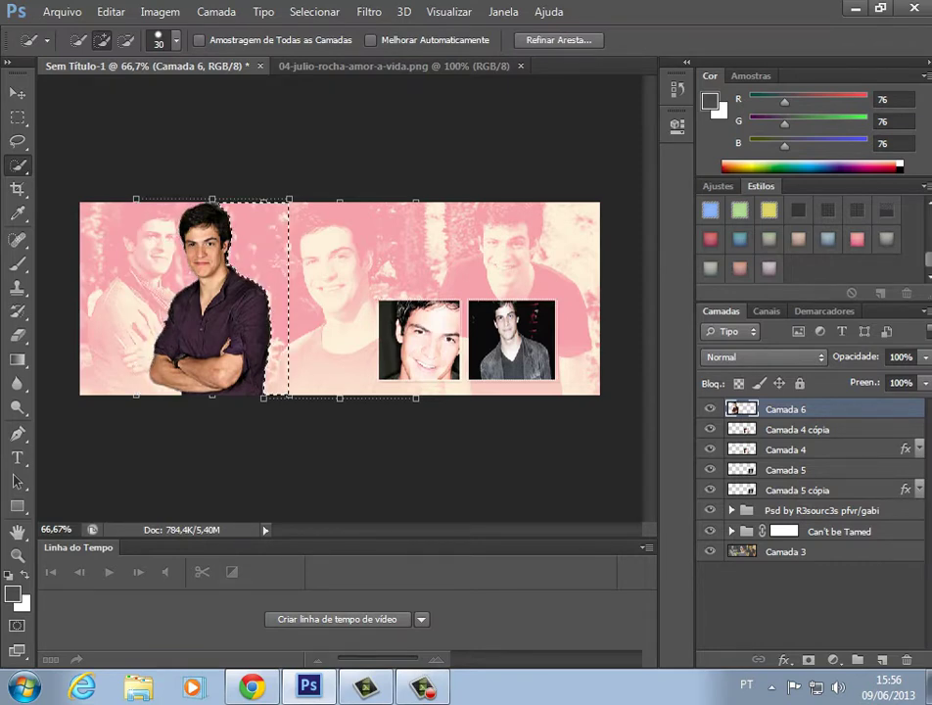
pyautogui.press('m')
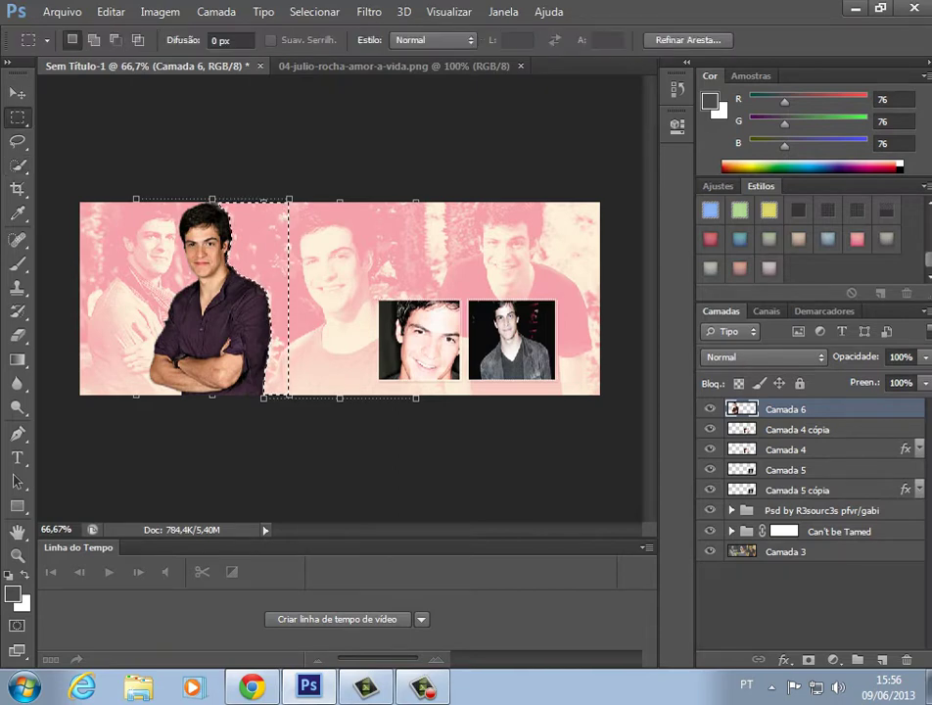
pyautogui.hotkey('ctrl', 'd')
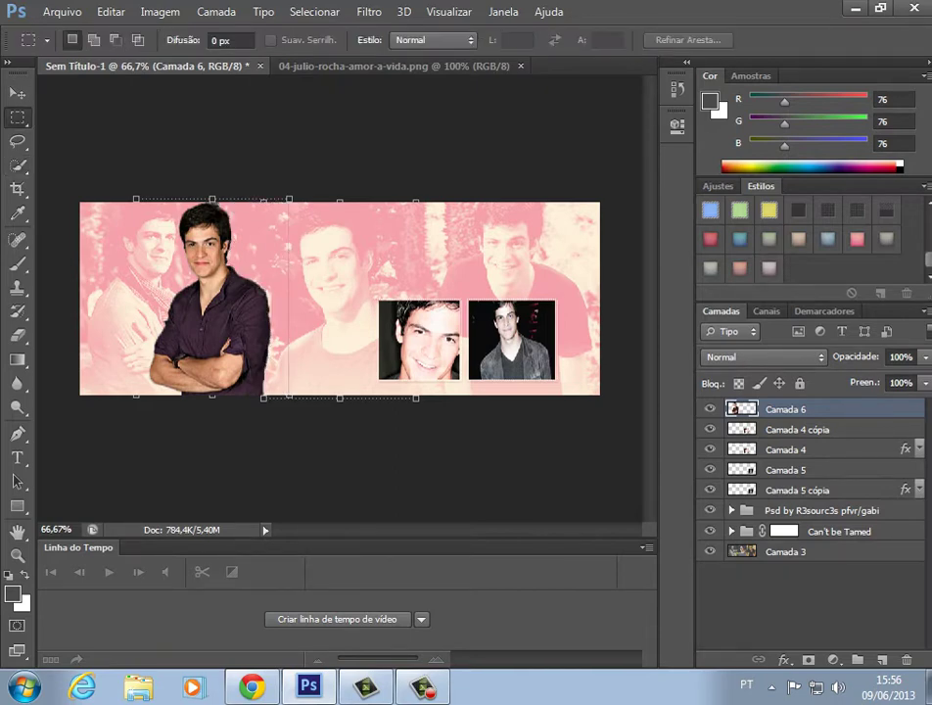
# Erase the leftover edge line beside the man on Camada 6 with the Eraser at 100% opacity and deselect all layers.
pyautogui.press('e')
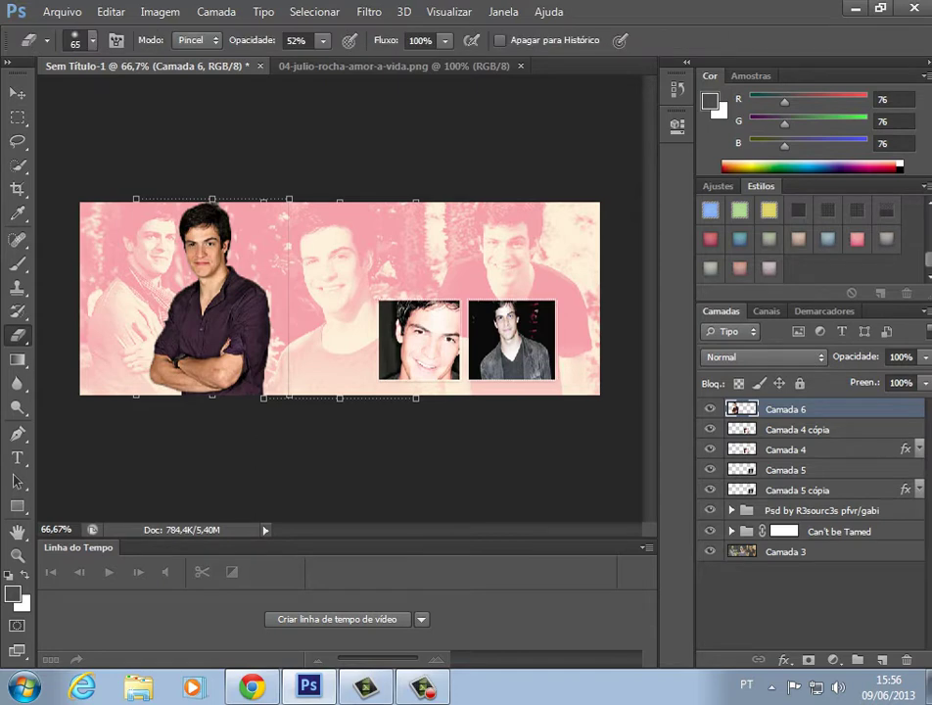
pyautogui.click(323, 42)
pyautogui.moveTo(322, 63); pyautogui.dragTo(370, 62)
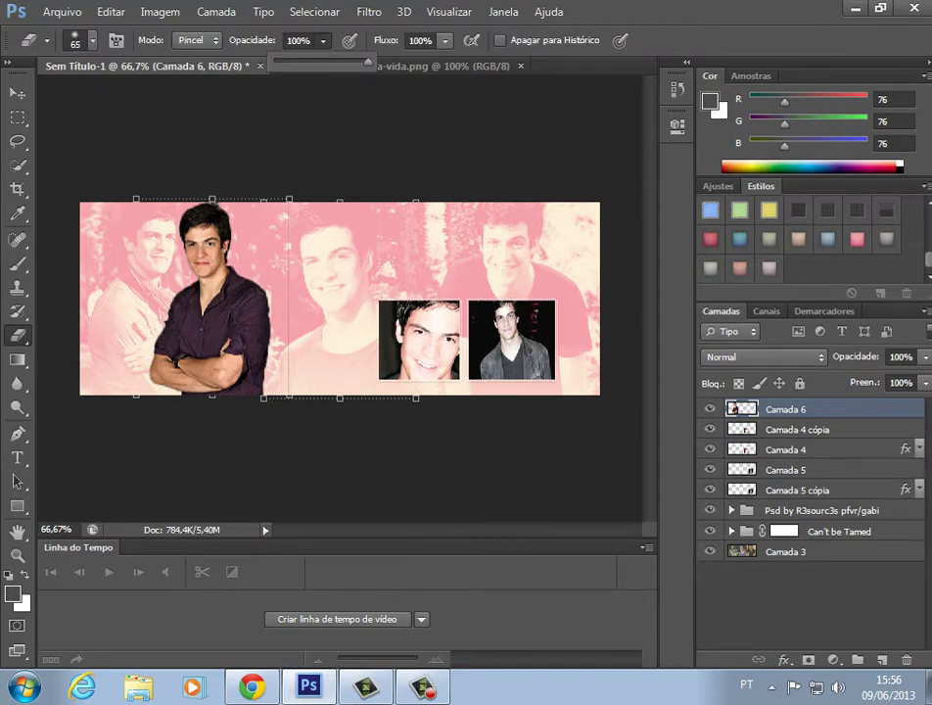
pyautogui.click(92, 40)
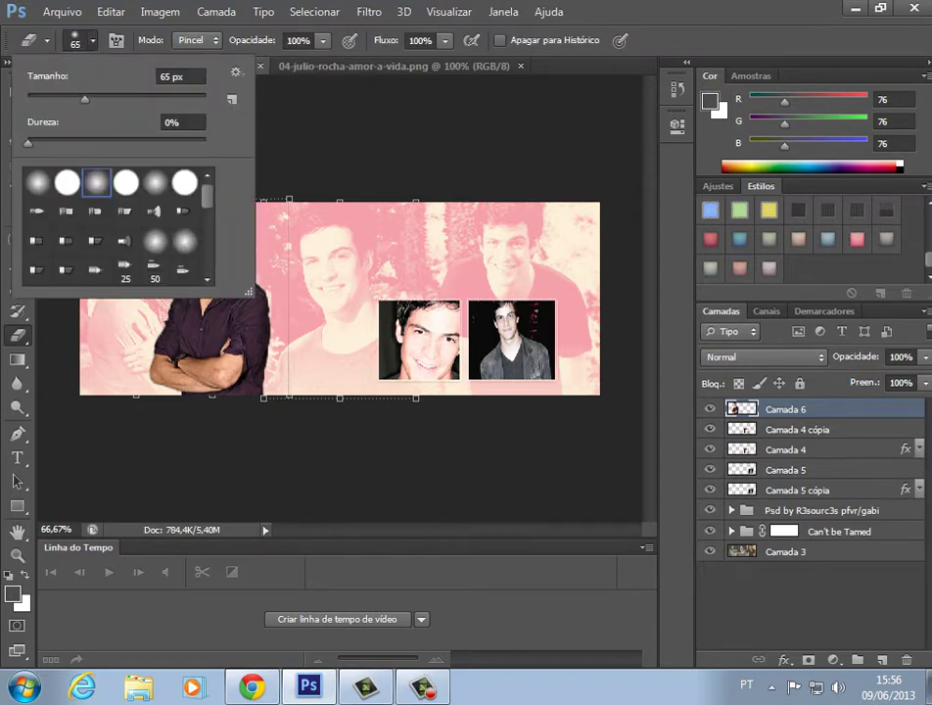
pyautogui.click(92, 40)
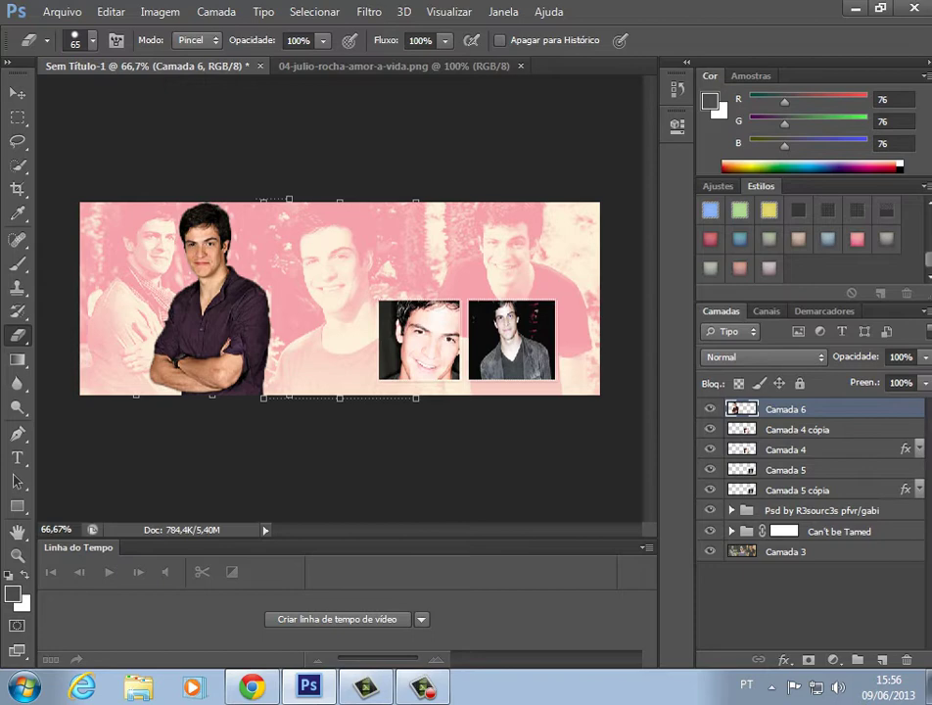
pyautogui.click(17, 93)
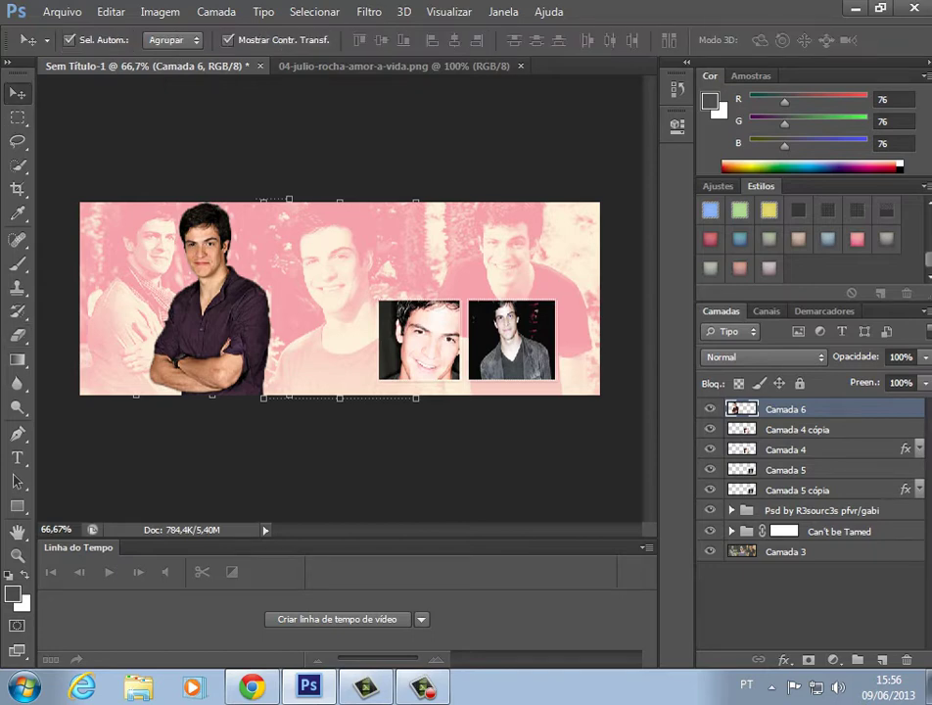
pyautogui.click(156, 142)
# Copy the 04-julio-rocha-amor-a-vida.png photo, close its file and paste the photo into the cover, overlapping the dark-shirted man.
pyautogui.click(344, 65)
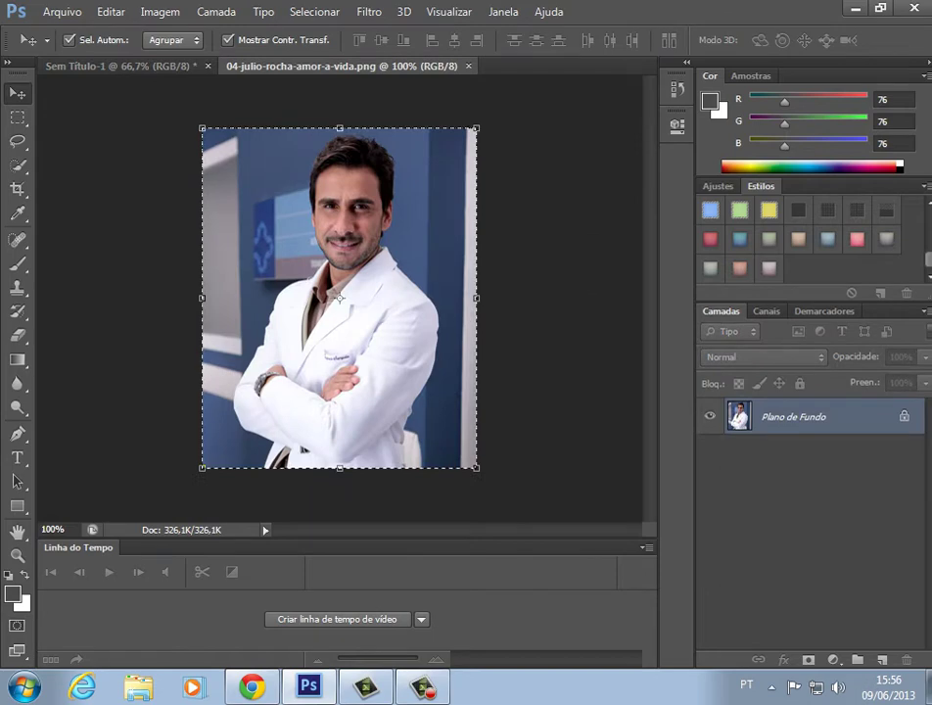
pyautogui.hotkey('ctrl', 'w')
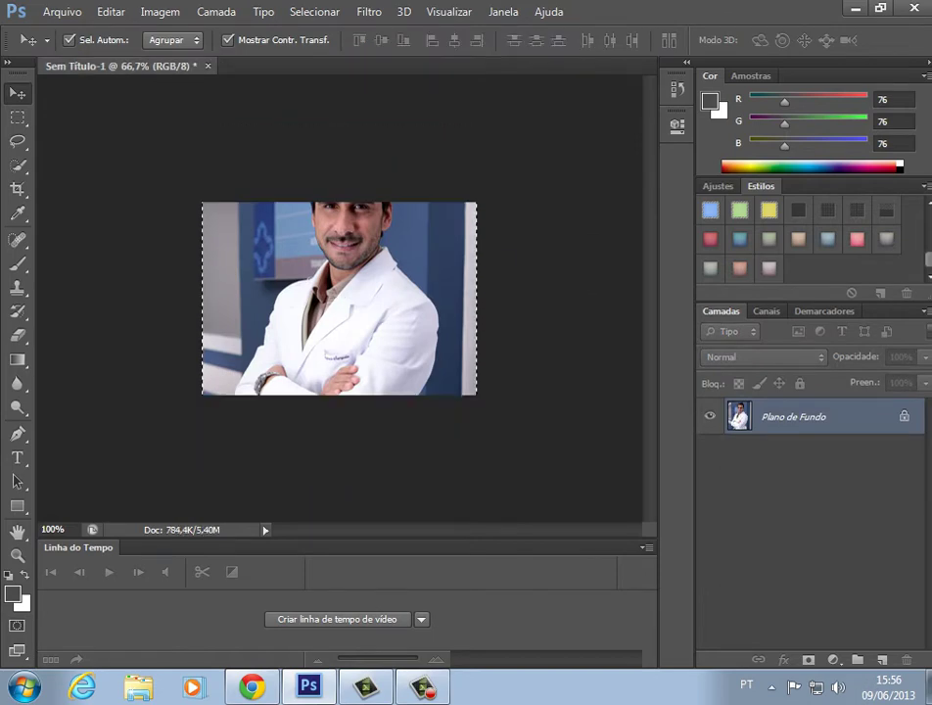
pyautogui.hotkey('ctrl', 'v')
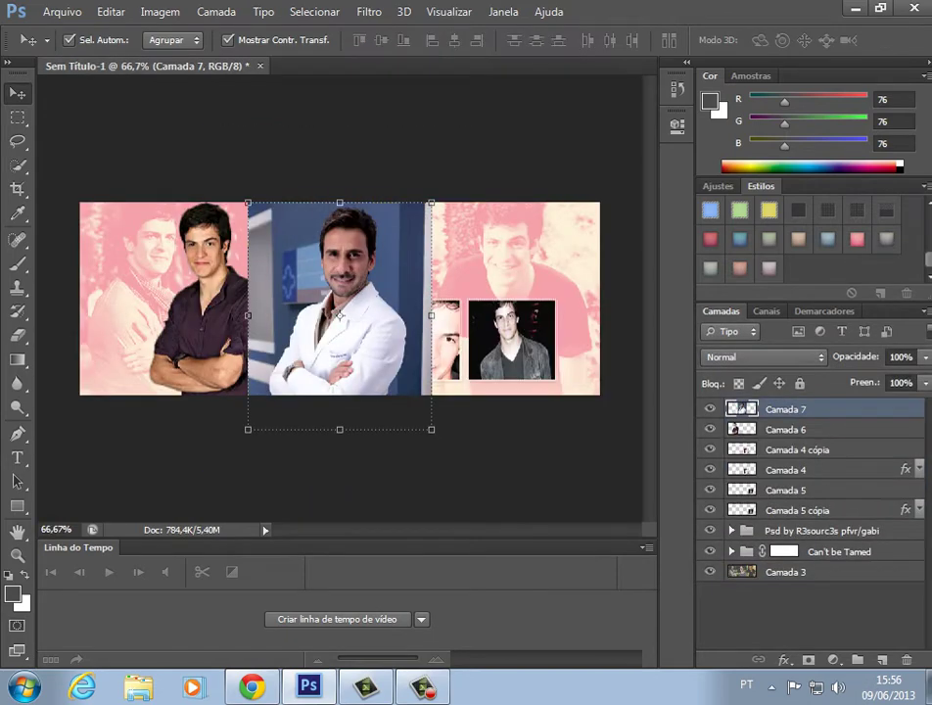
pyautogui.moveTo(333, 284); pyautogui.dragTo(278, 309)
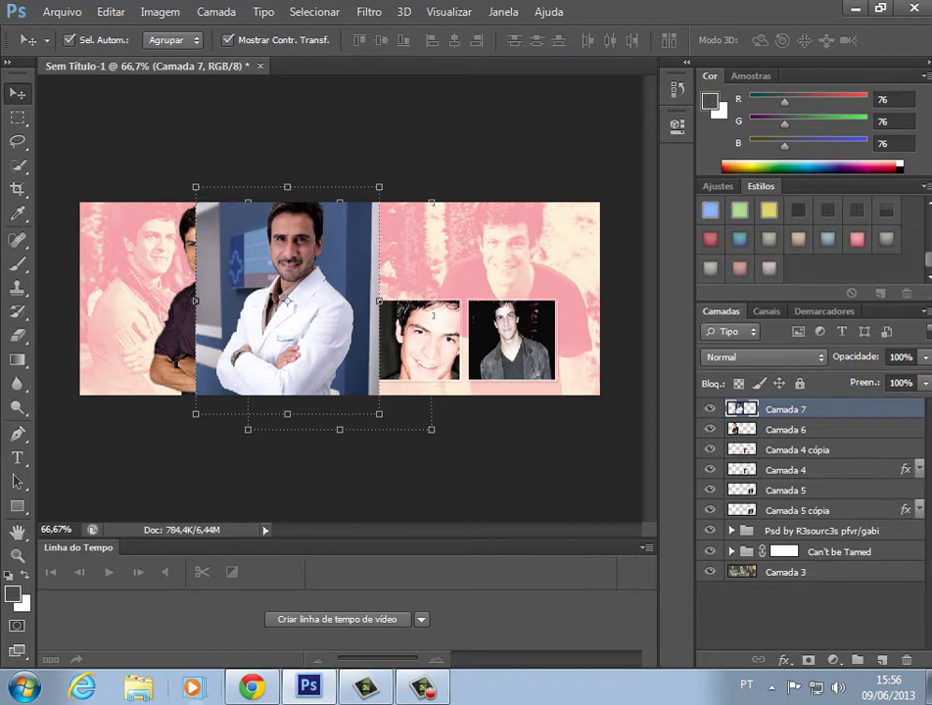
# Check the reference cover in Chrome, return to Photoshop, mirror Camada 7 horizontally at -96% width and move it beside the dark-shirted man.
pyautogui.click(252, 687)
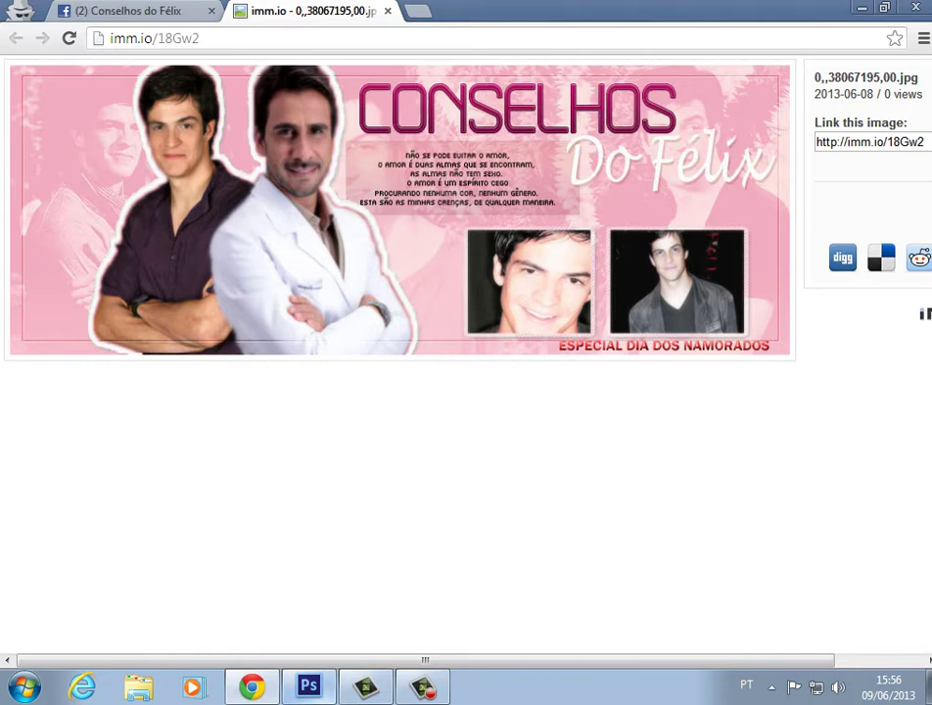
pyautogui.click(309, 686)
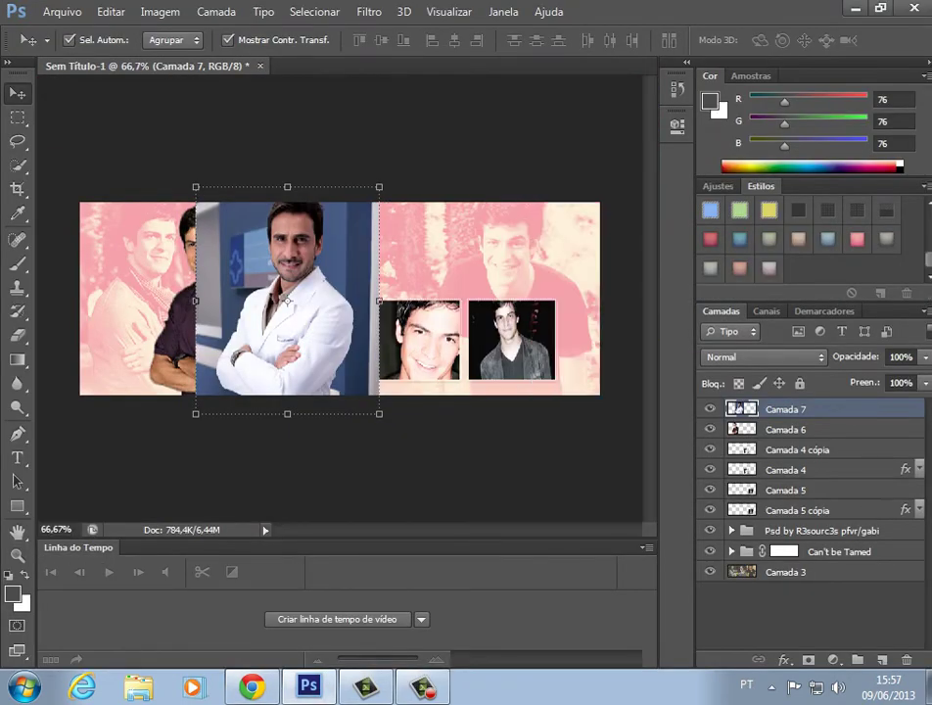
pyautogui.moveTo(195, 300); pyautogui.dragTo(554, 300)
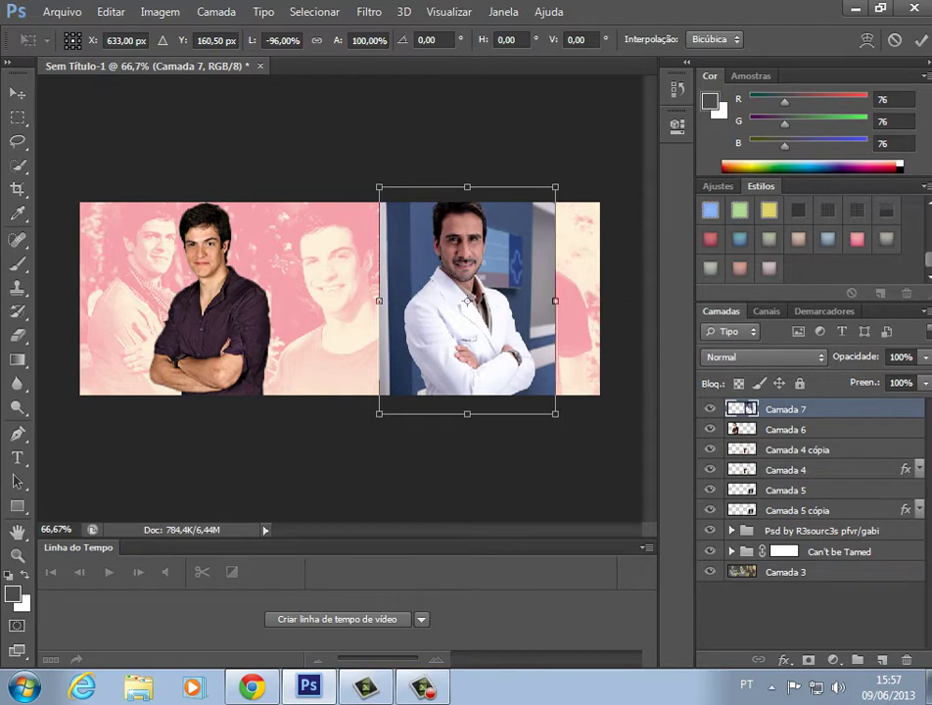
pyautogui.press('Return')
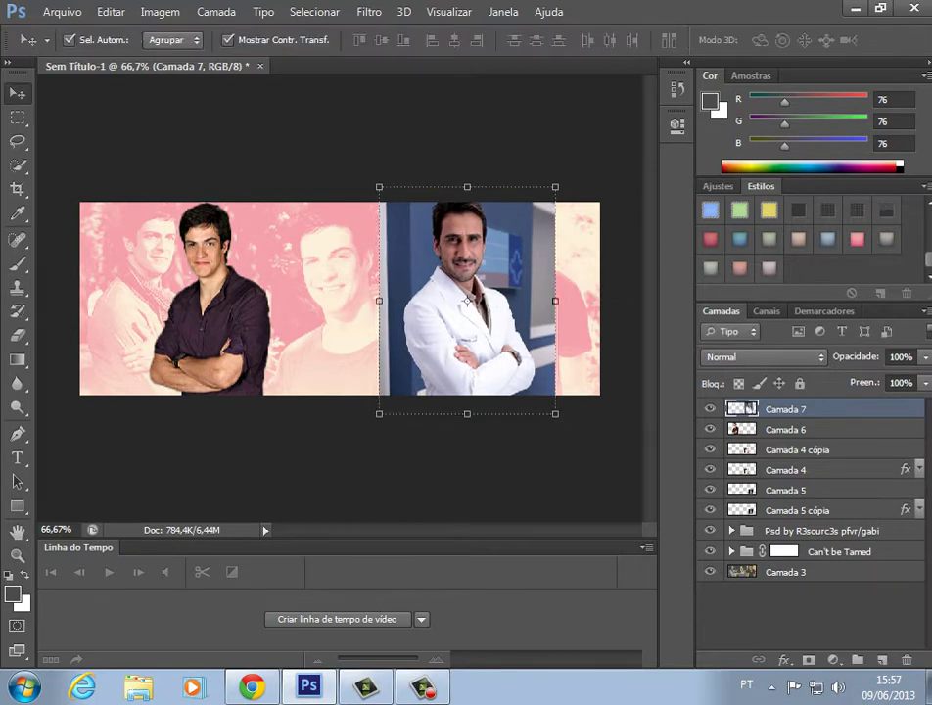
pyautogui.moveTo(481, 289); pyautogui.dragTo(295, 300)
# Delete the blue background on both sides of the man in the white coat on Camada 7 and erase the leftover edge line.
pyautogui.click(18, 165)
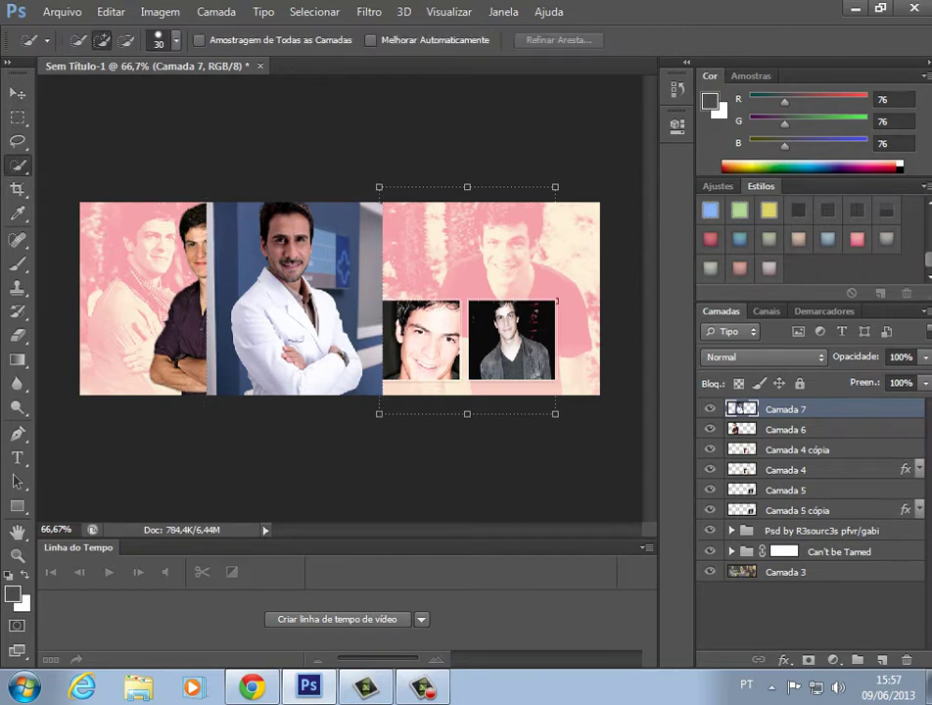
pyautogui.moveTo(224, 211); pyautogui.dragTo(230, 367)
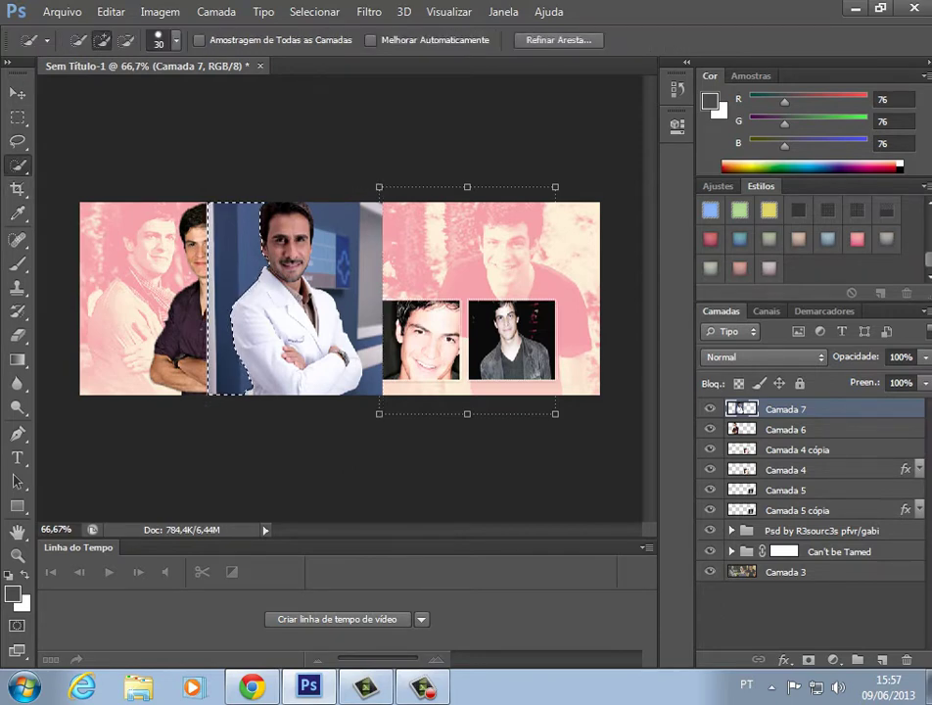
pyautogui.press('Delete')
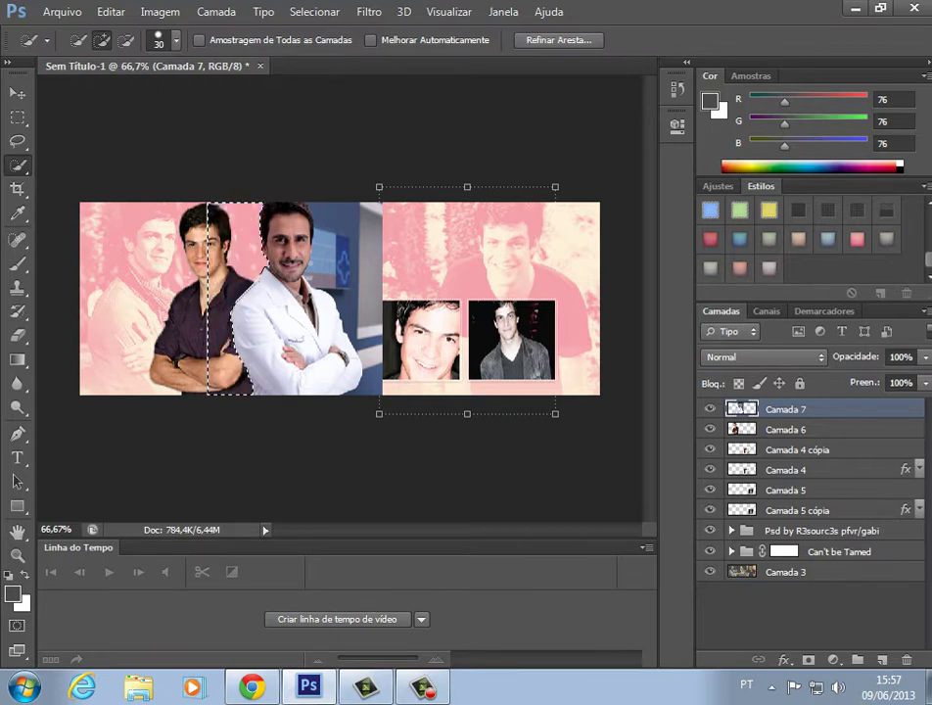
pyautogui.hotkey('ctrl', 'd')
pyautogui.moveTo(332, 216); pyautogui.dragTo(357, 333)
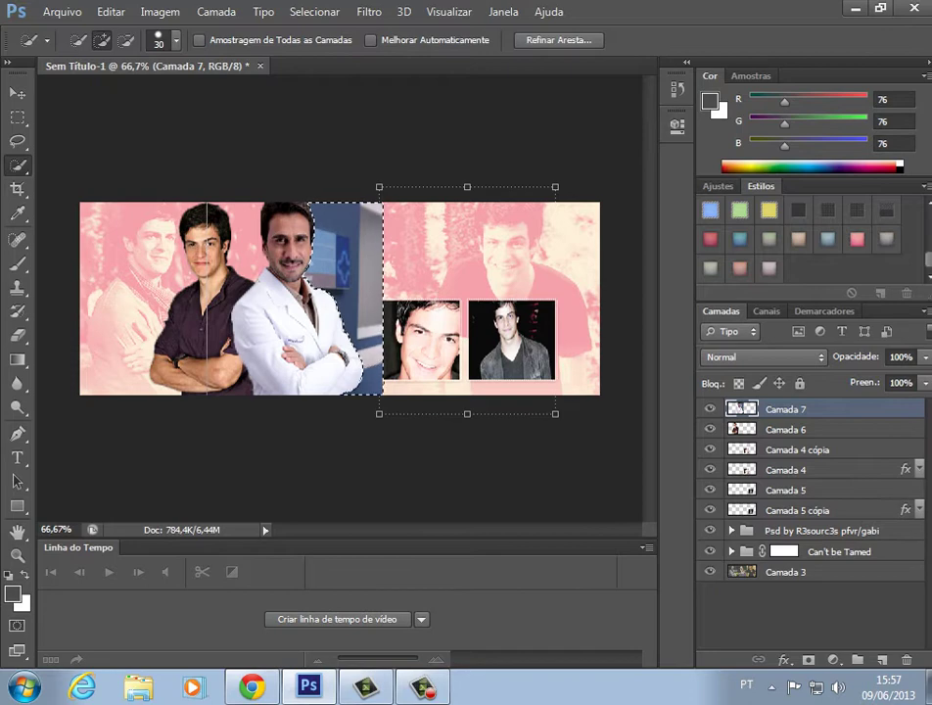
pyautogui.press('Delete')
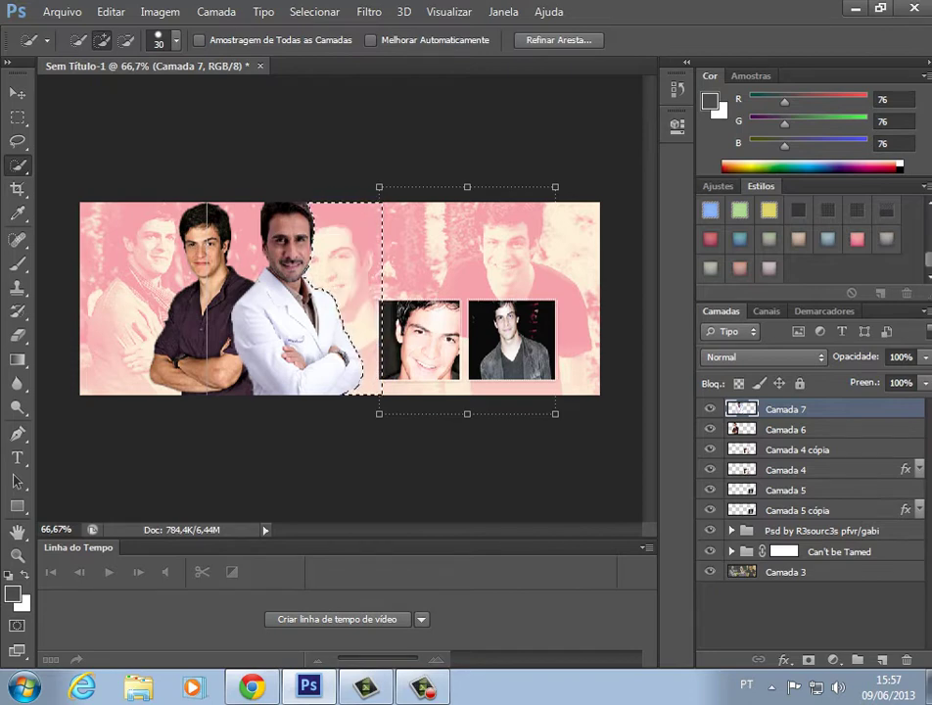
pyautogui.press('m')
pyautogui.hotkey('ctrl', 'd')
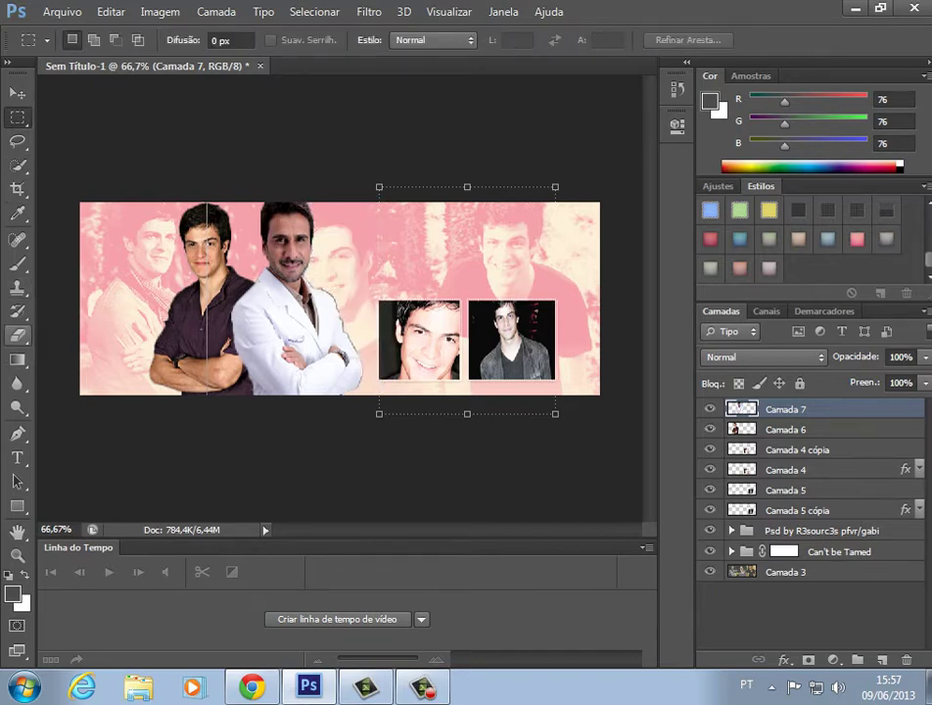
pyautogui.press('e')
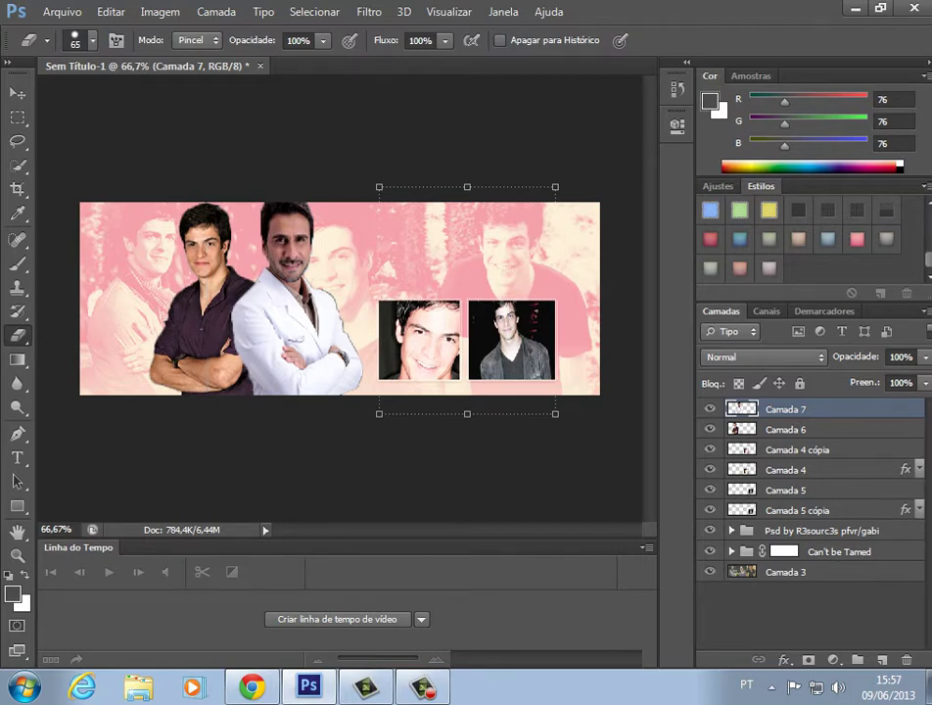
# Enlarge Camada 7, the man in the white coat, to 104,17% width and 101,62% height.
pyautogui.press('v')
pyautogui.hotkey('ctrl', 't')
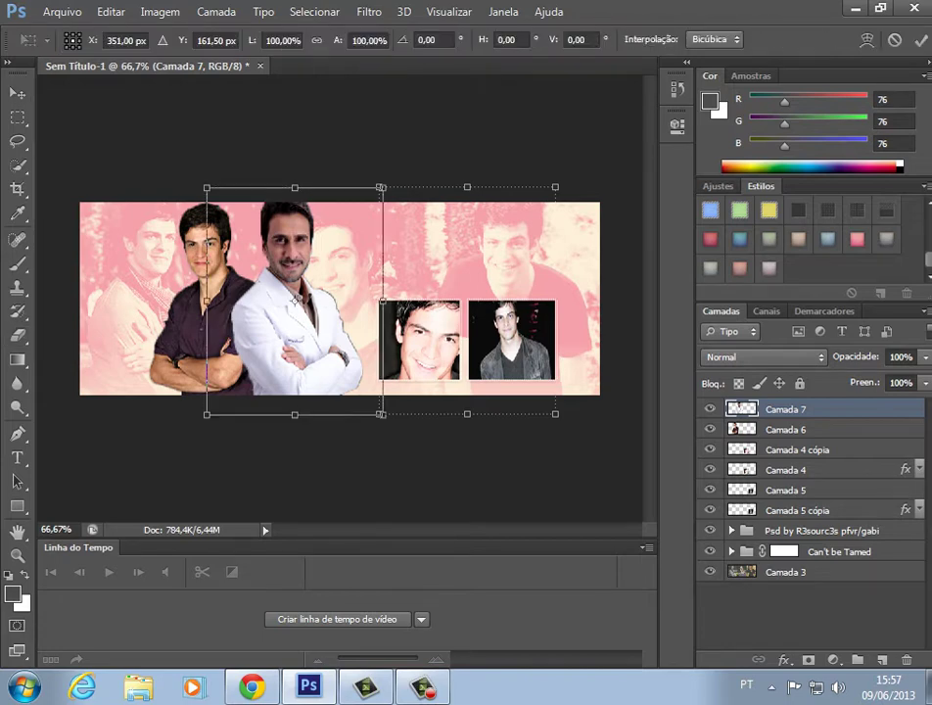
pyautogui.moveTo(294, 187)
pyautogui.mouseDown()
pyautogui.moveTo(295, 205)
pyautogui.moveTo(295, 184)
pyautogui.mouseUp()
pyautogui.moveTo(207, 184); pyautogui.dragTo(200, 184)
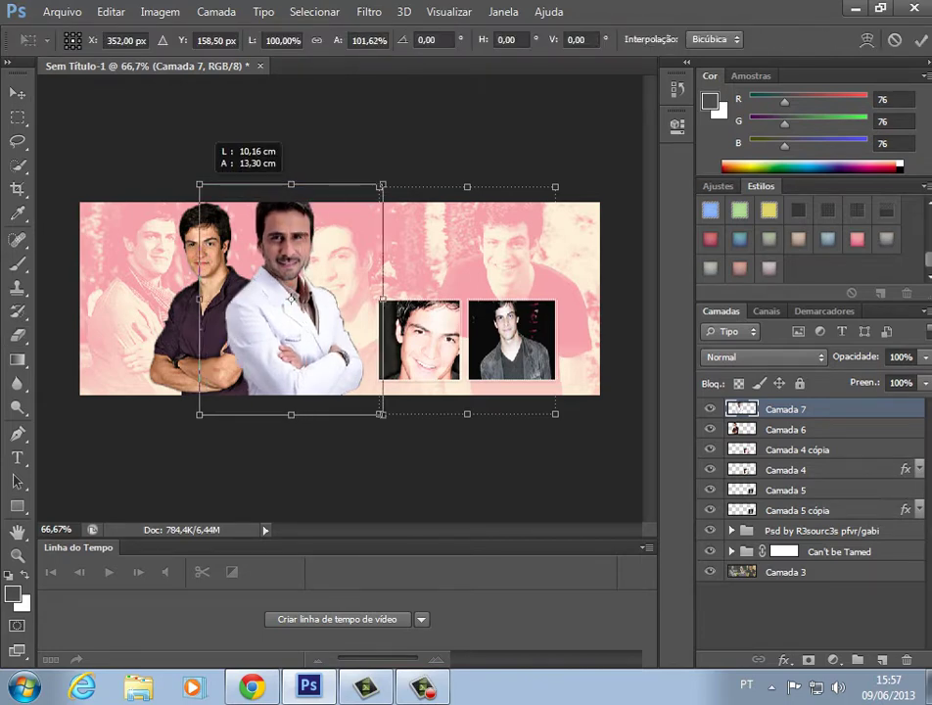
pyautogui.press('Return')
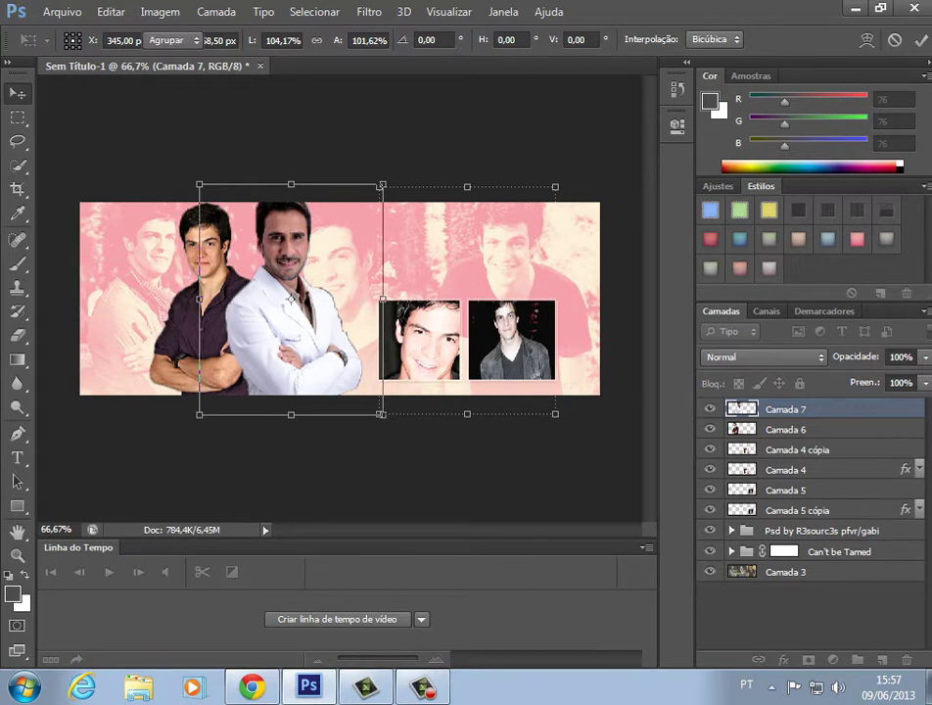
# Enlarge Camada 6, the dark-shirted man, to 101,73% width and 102,50% height and deselect all layers.
pyautogui.click(201, 327)
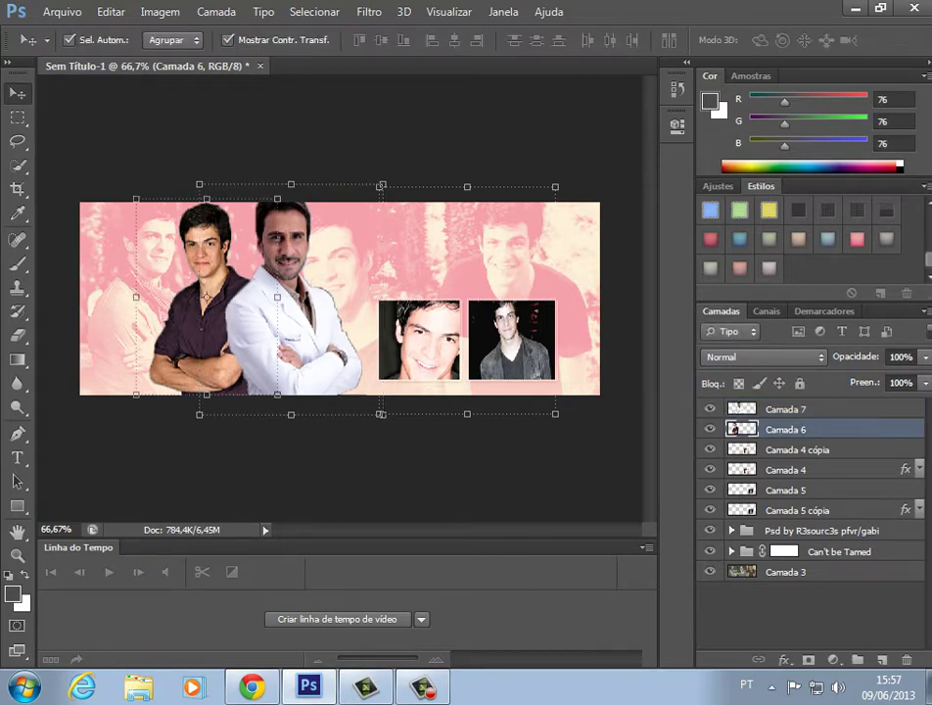
pyautogui.hotkey('ctrl', 't')
pyautogui.moveTo(135, 198)
pyautogui.mouseDown()
pyautogui.moveTo(133, 184)
pyautogui.moveTo(133, 194)
pyautogui.mouseUp()
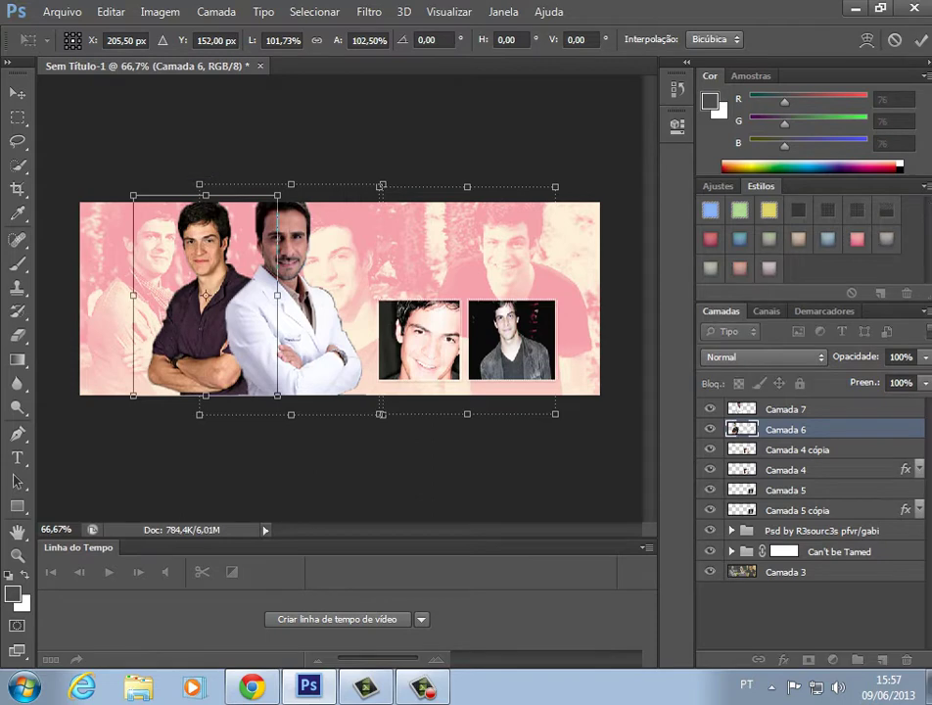
pyautogui.press('Return')
pyautogui.click(149, 157)
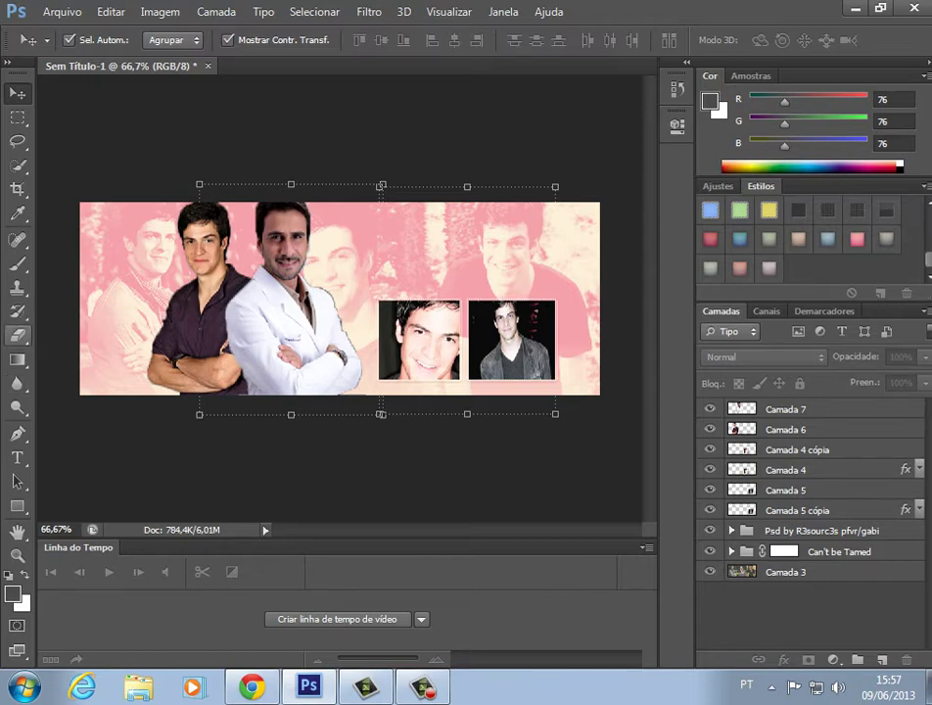
pyautogui.click(18, 382)
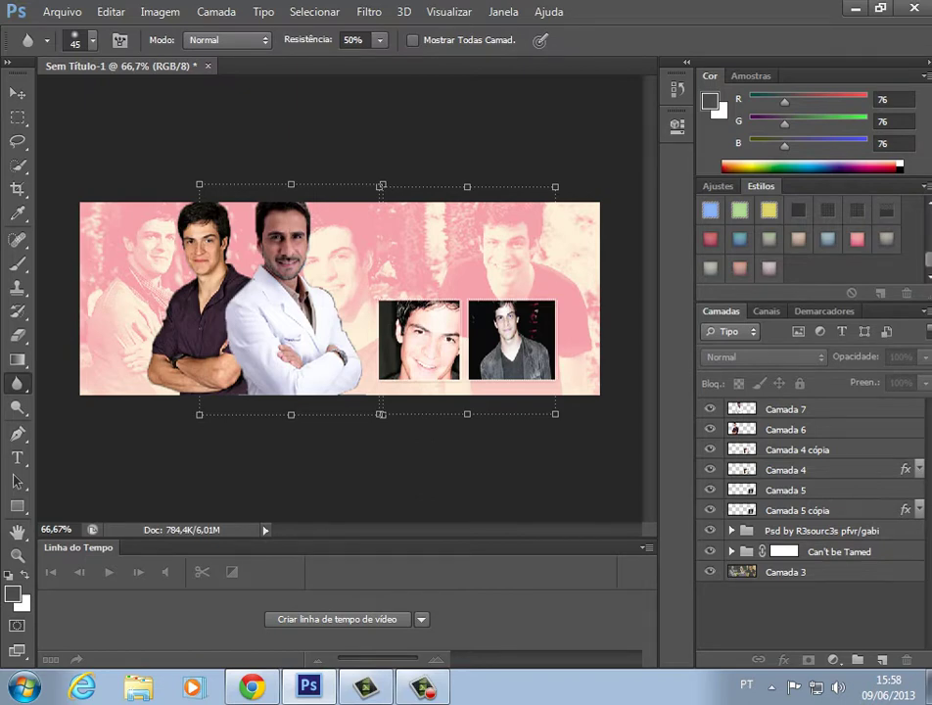
pyautogui.click(786, 409)
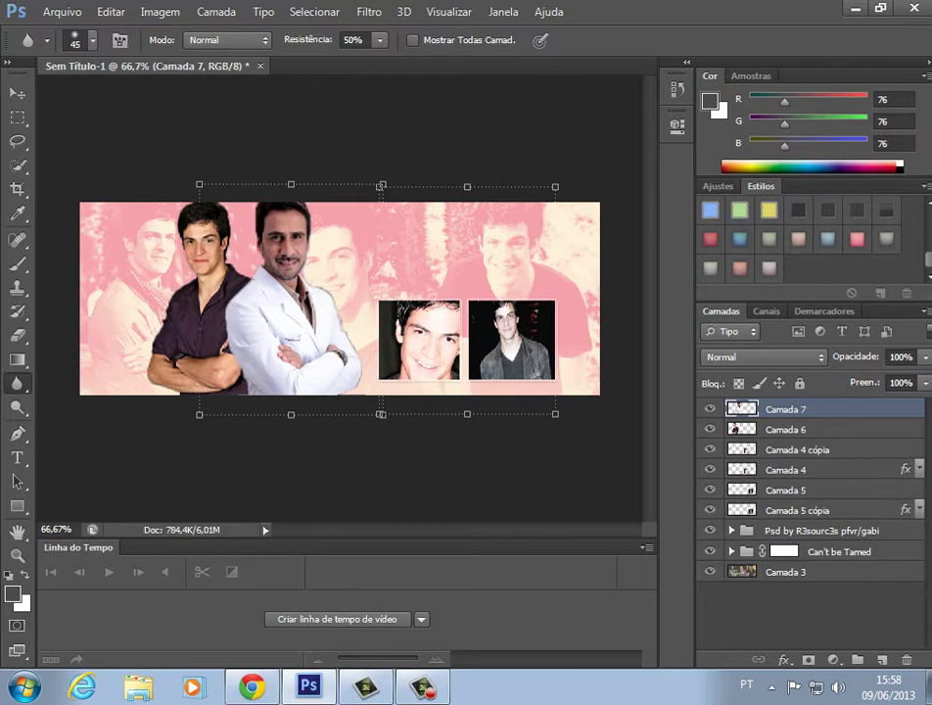
pyautogui.click(786, 430)
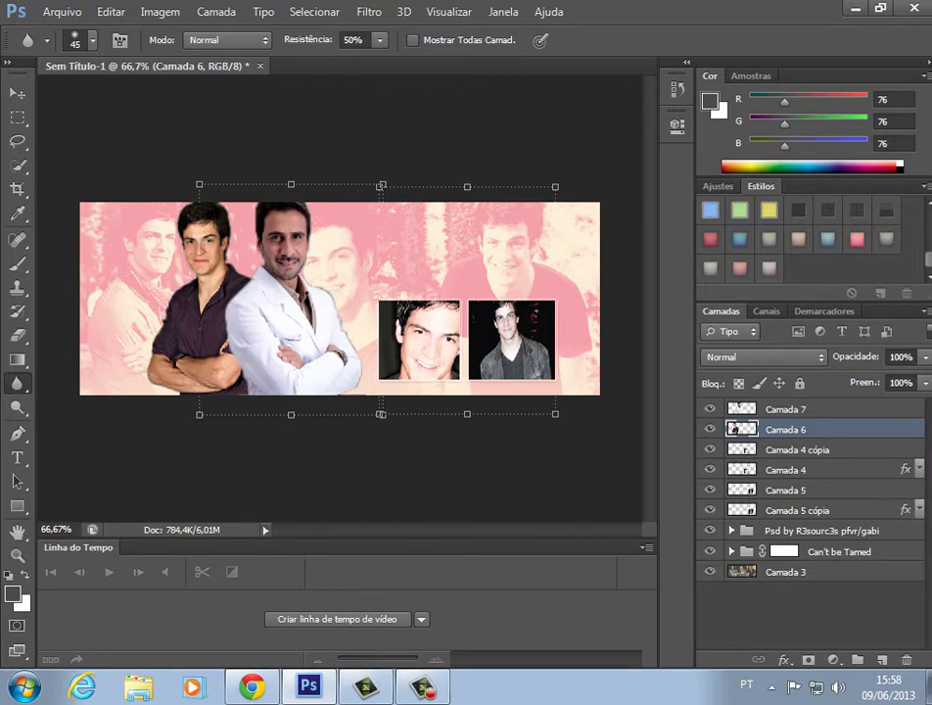
pyautogui.click(18, 334)
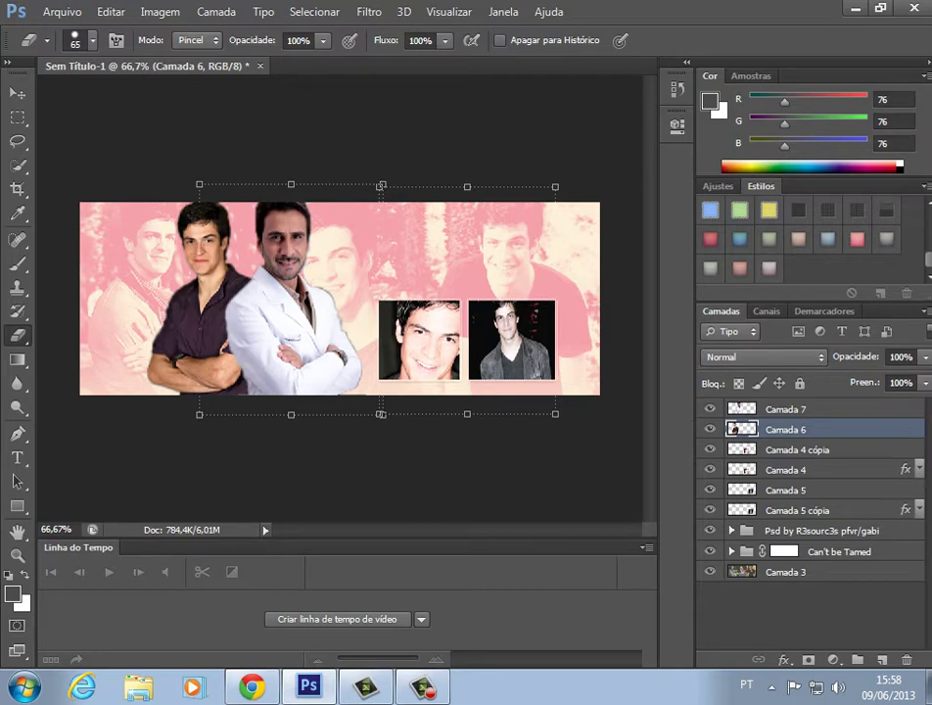
# Merge Camada 7 and Camada 6, the two large cut-out portraits, into a single layer.
pyautogui.click(17, 93)
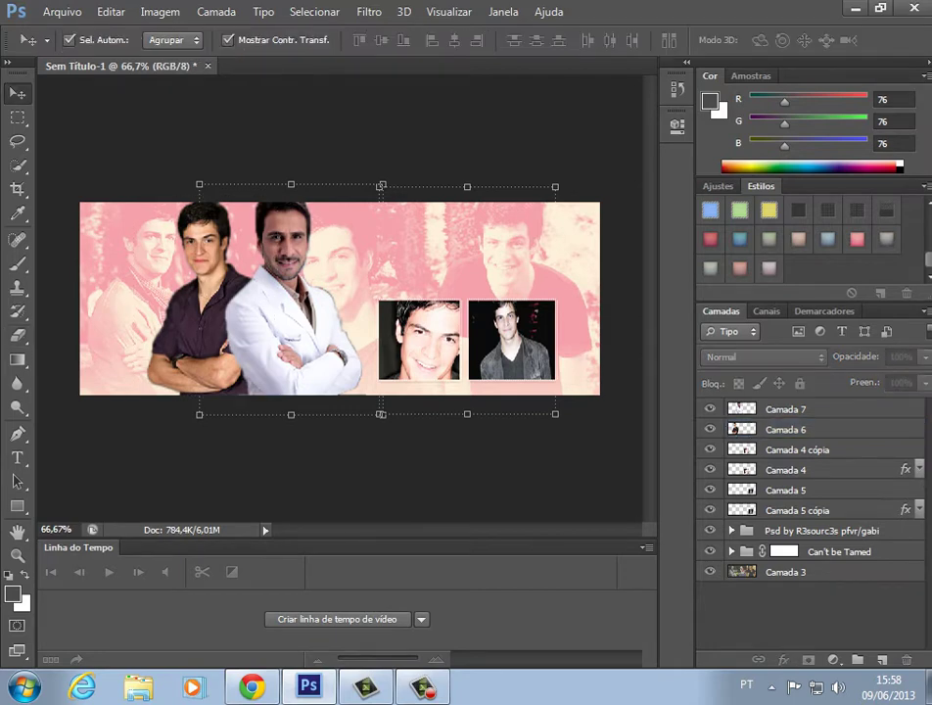
pyautogui.click(786, 409)
pyautogui.keyDown('ctrl'); pyautogui.click(786, 430); pyautogui.keyUp('ctrl')
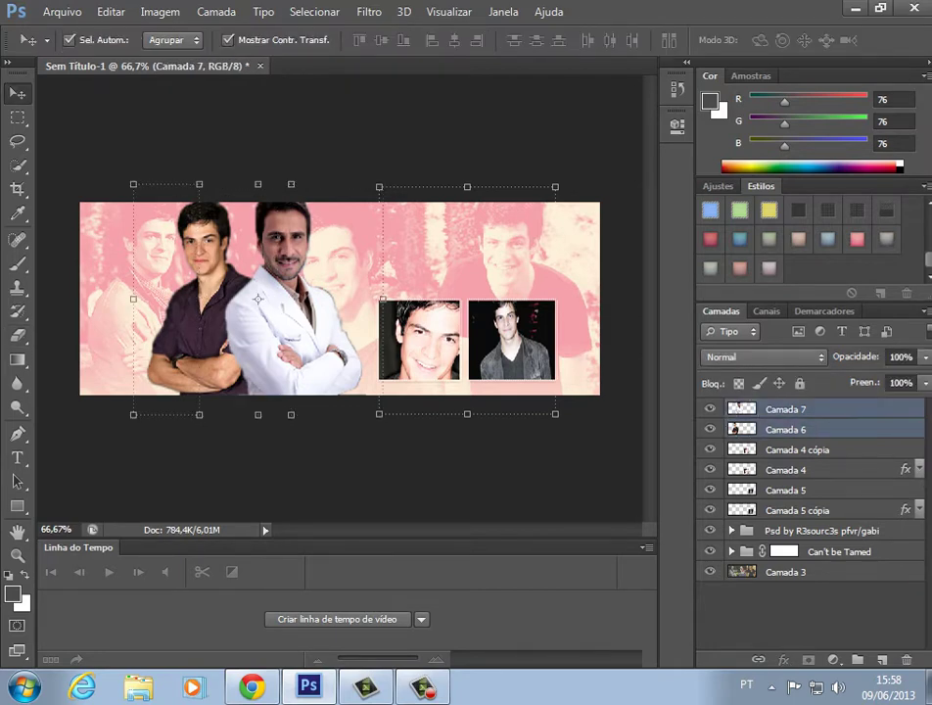
pyautogui.rightClick(779, 428)
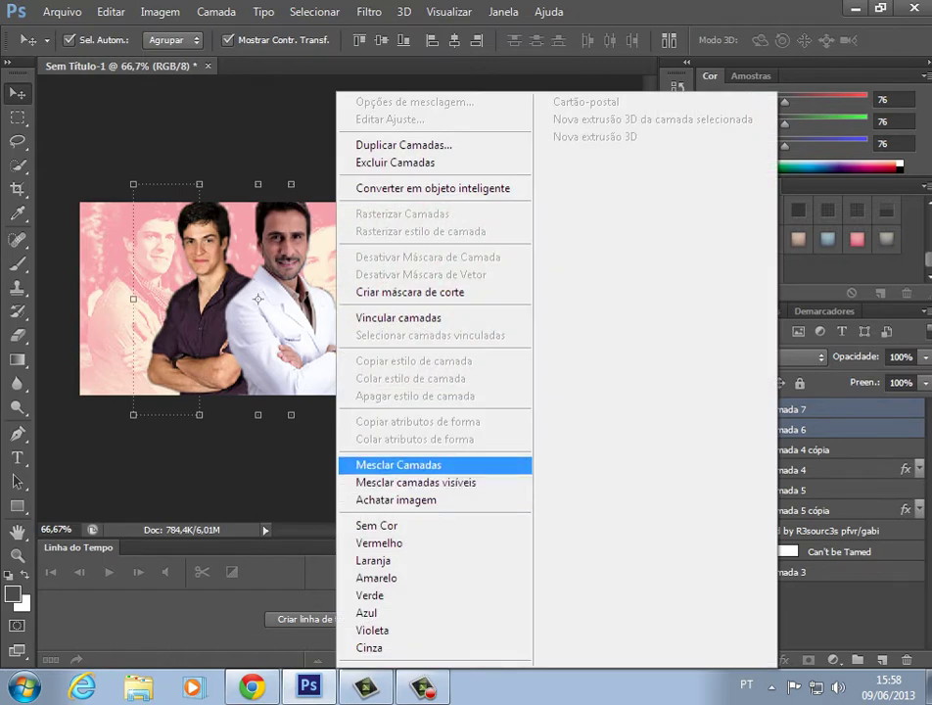
pyautogui.click(398, 465)
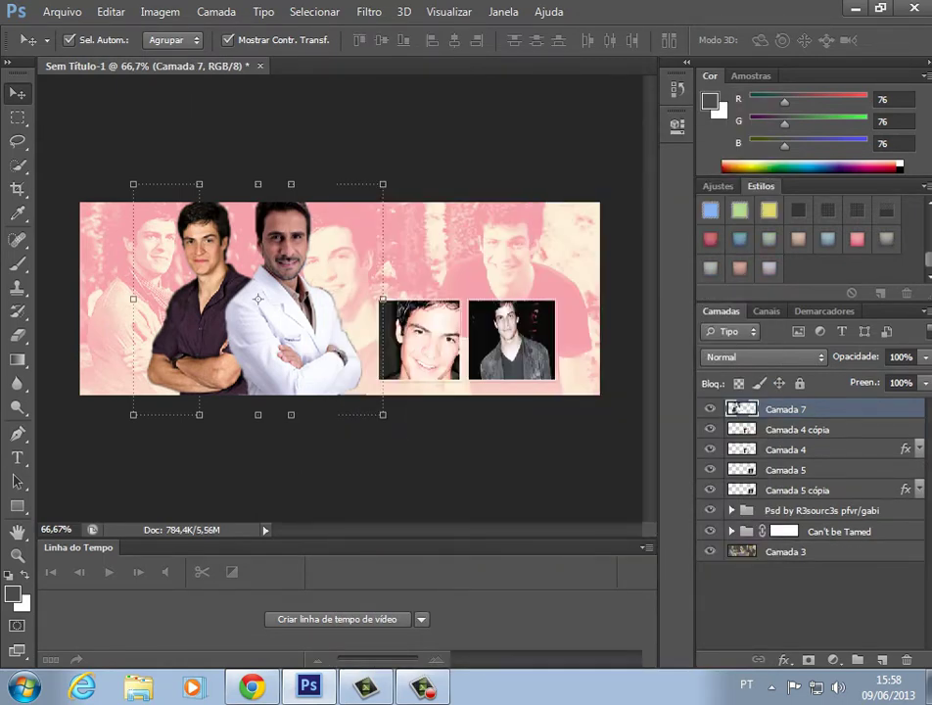
# Duplicate the merged Camada 7 as Camada 7 cópia and make the original Camada 7 beneath it active.
pyautogui.rightClick(780, 409)
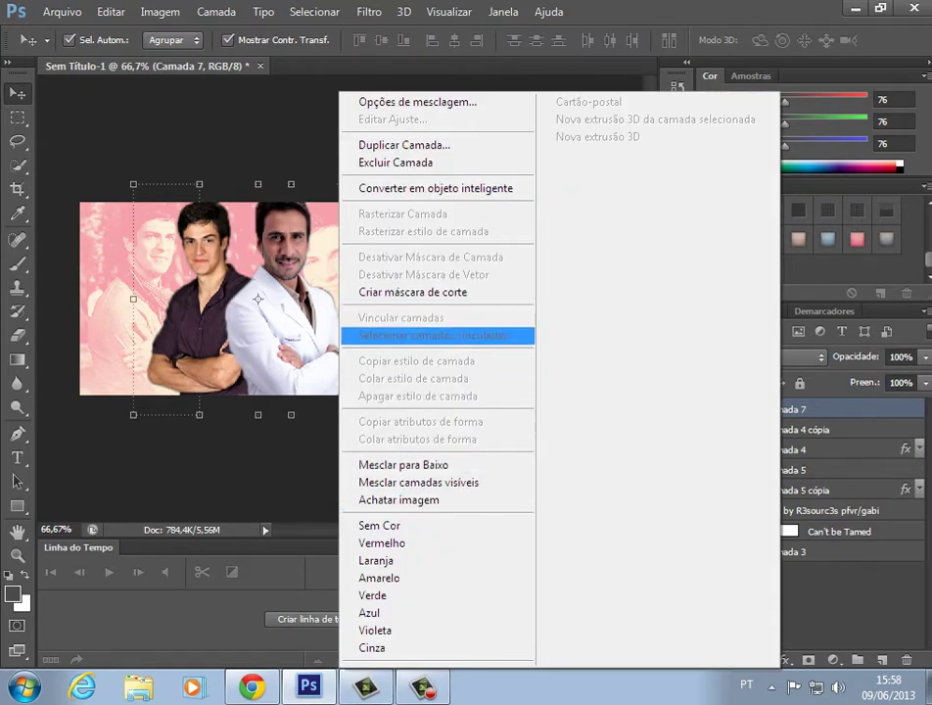
pyautogui.click(404, 144)
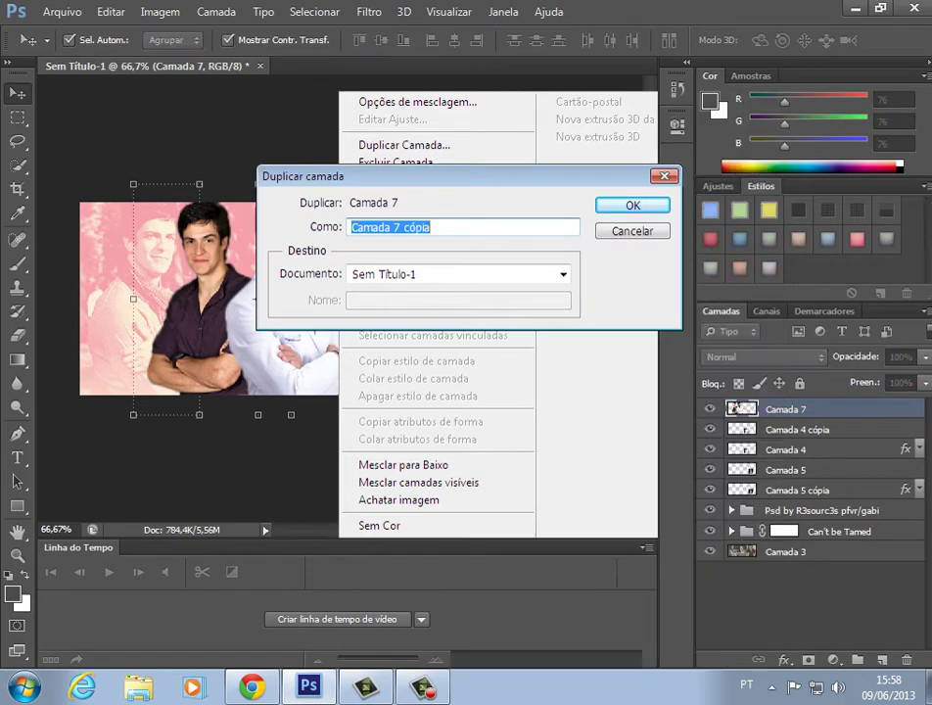
pyautogui.click(629, 205)
pyautogui.click(786, 429)
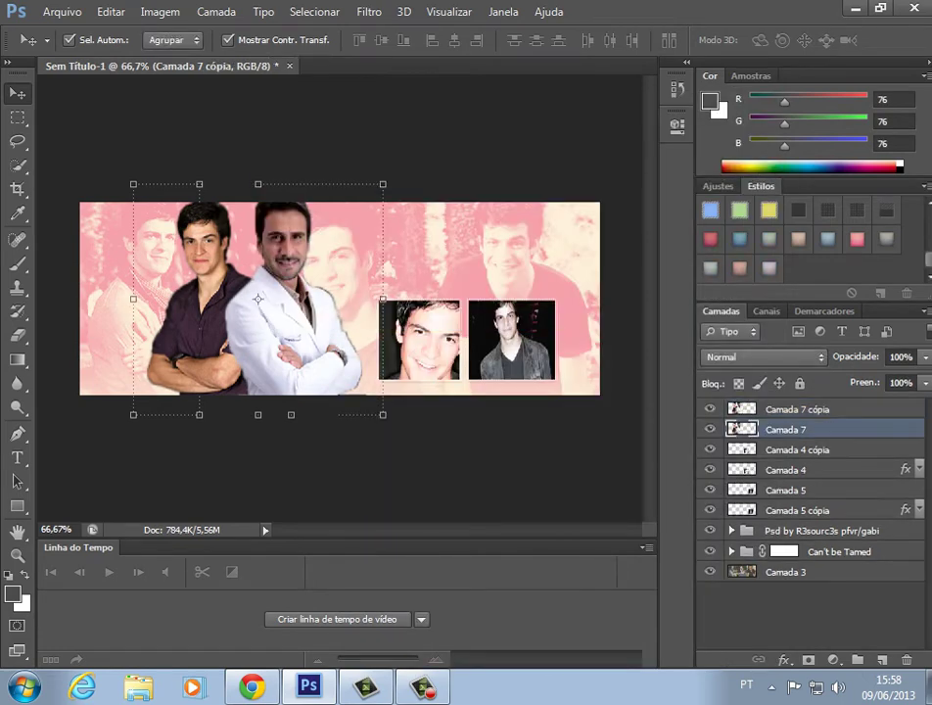
# Try a thick white outline style and a black dotted outline style on Camada 7.
pyautogui.scroll(5, 810, 241)
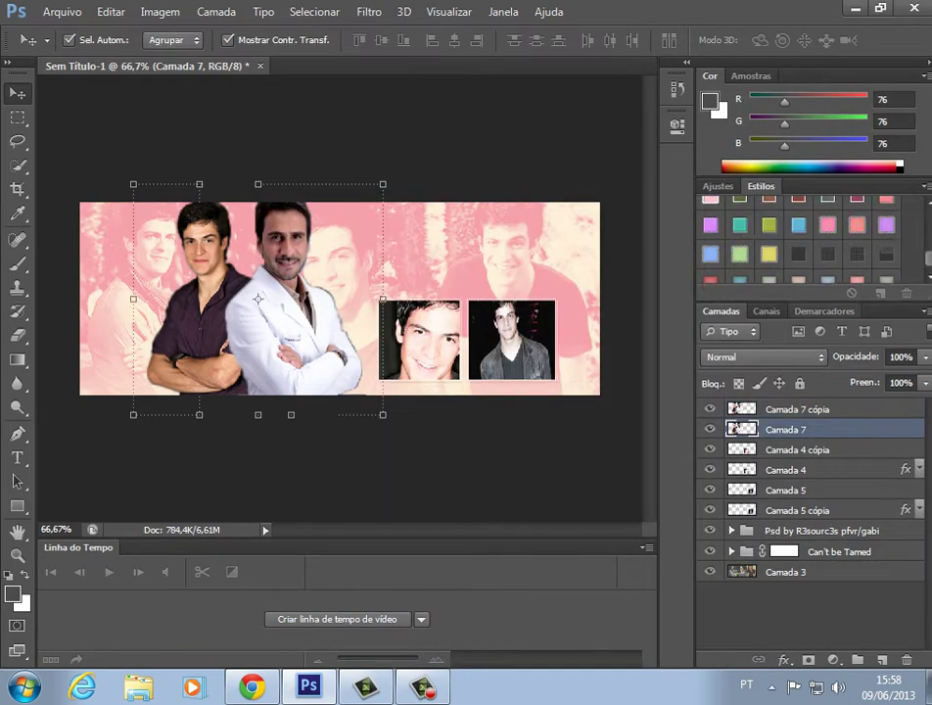
pyautogui.scroll(-5, 797, 239)
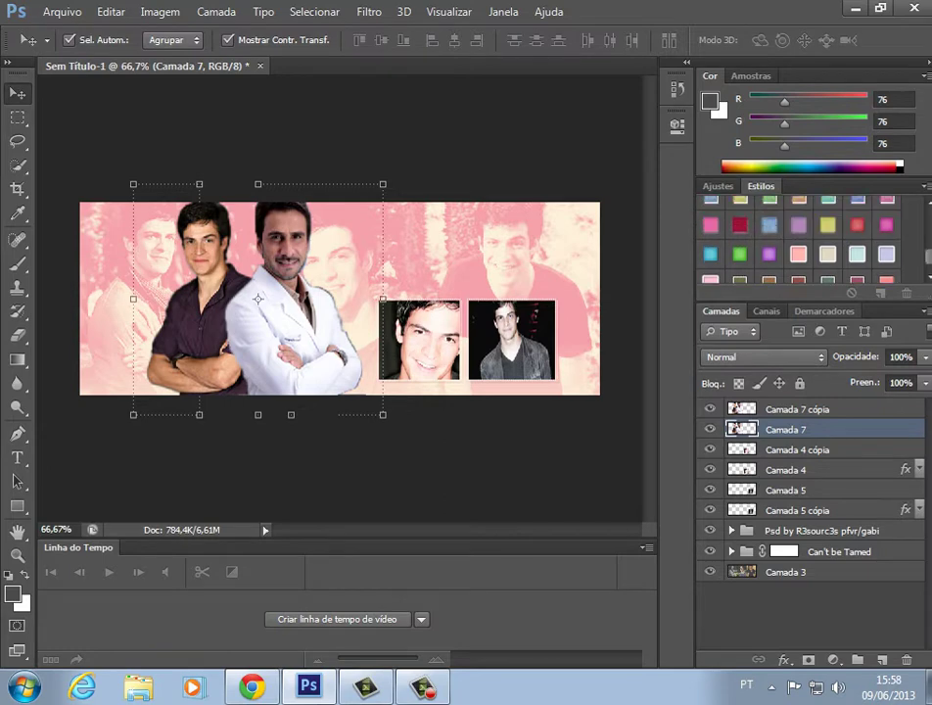
pyautogui.click(797, 269)
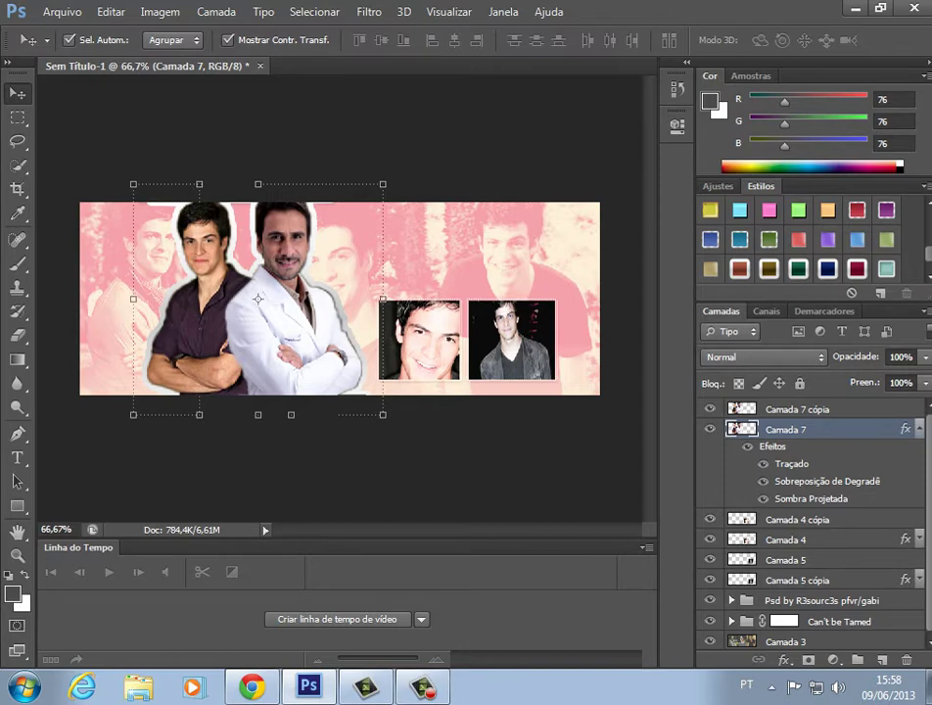
pyautogui.scroll(-3, 797, 239)
pyautogui.scroll(-3, 798, 240)
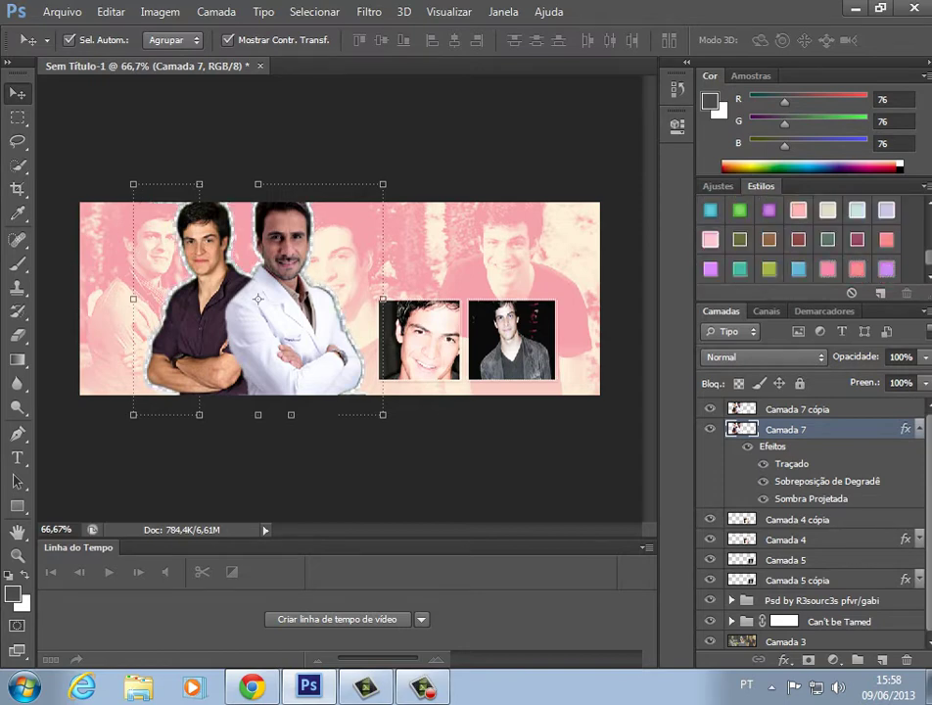
pyautogui.click(799, 240)
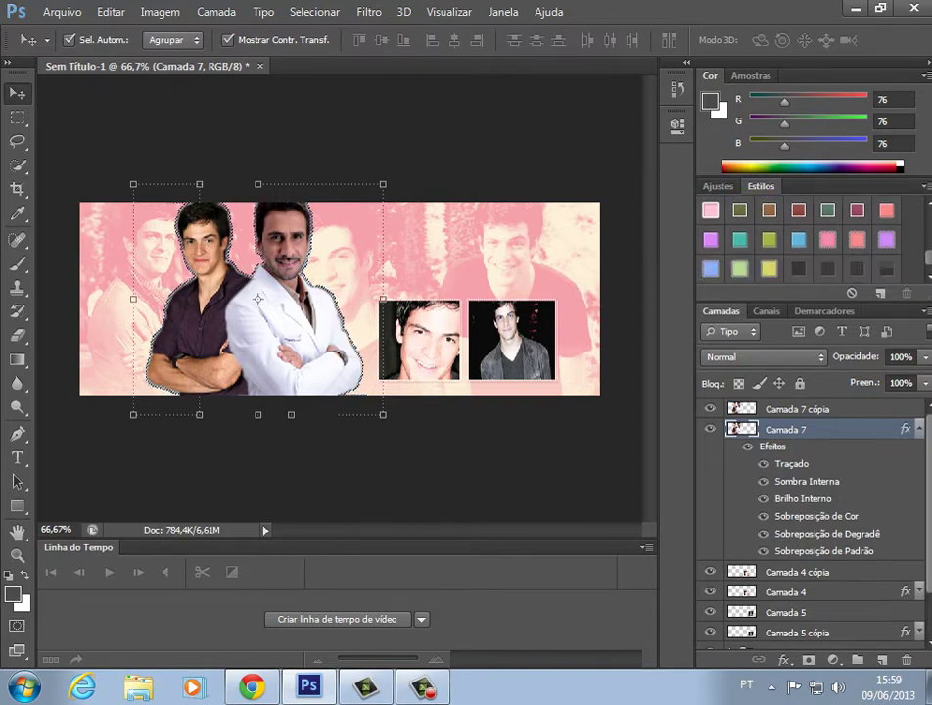
# Try the blue-to-pink outline style and the pink outline style with drop shadow on Camada 7.
pyautogui.scroll(-1, 798, 240)
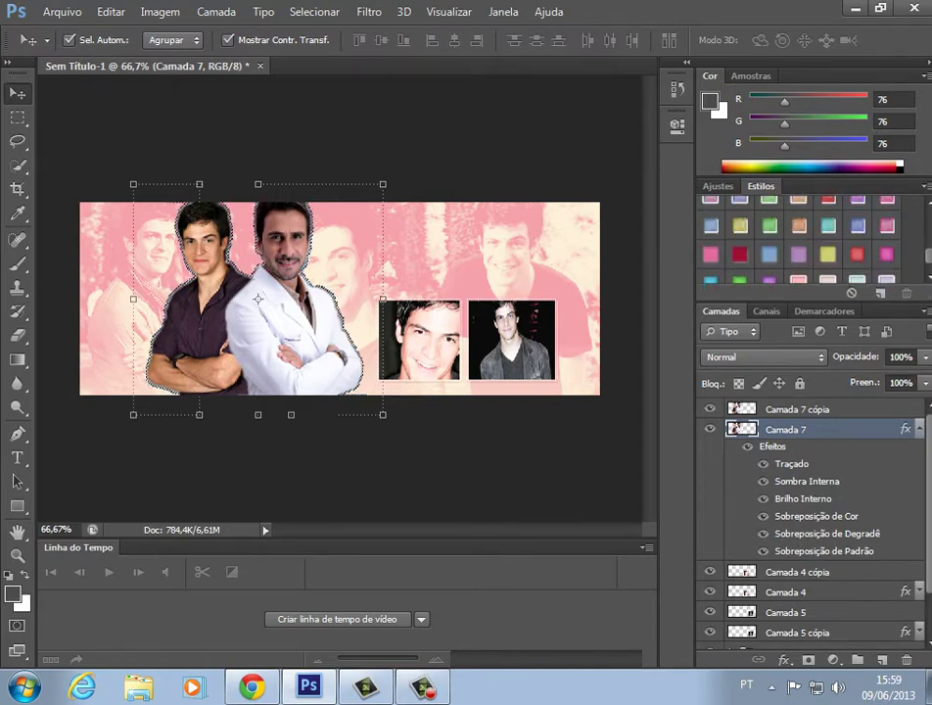
pyautogui.scroll(-2, 798, 240)
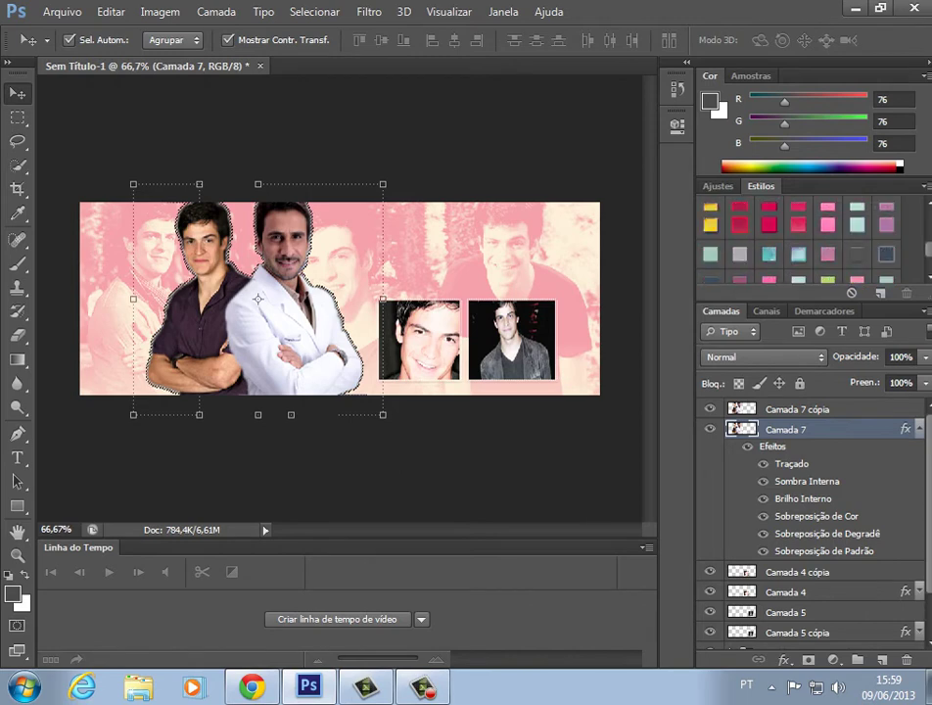
pyautogui.scroll(-2, 797, 240)
pyautogui.scroll(-2, 798, 240)
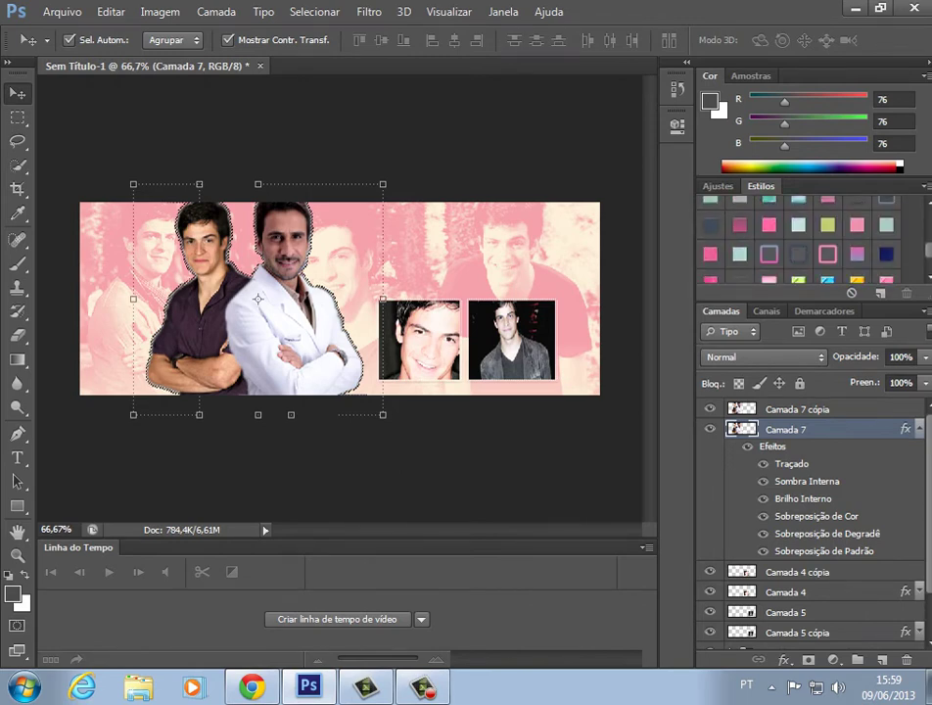
pyautogui.click(768, 255)
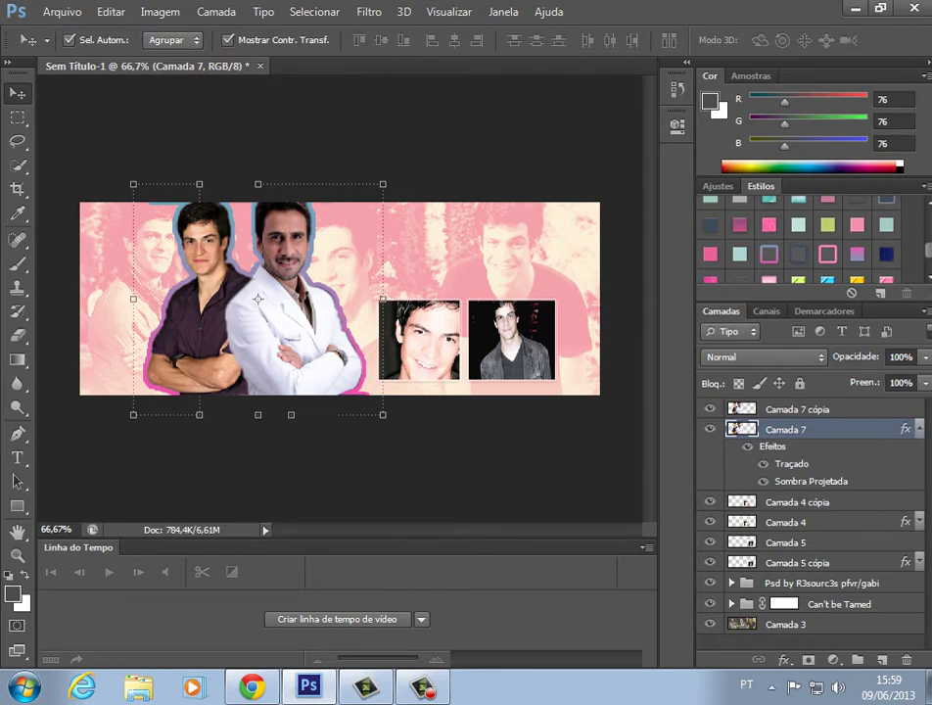
pyautogui.click(827, 255)
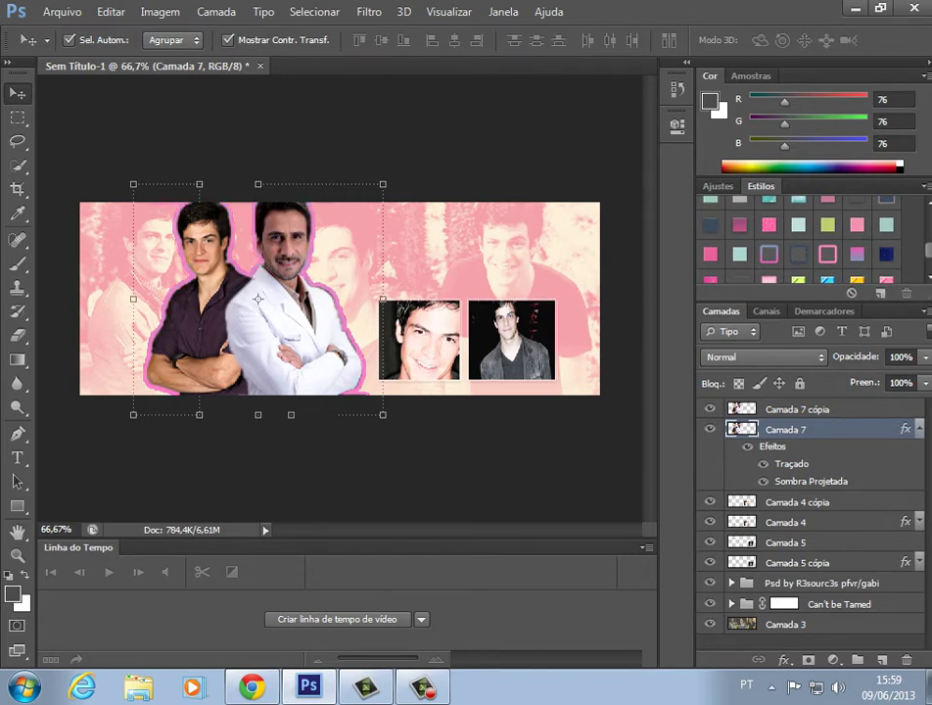
# Try a crimson outline style and a black outline style on Camada 7.
pyautogui.scroll(1, 754, 239)
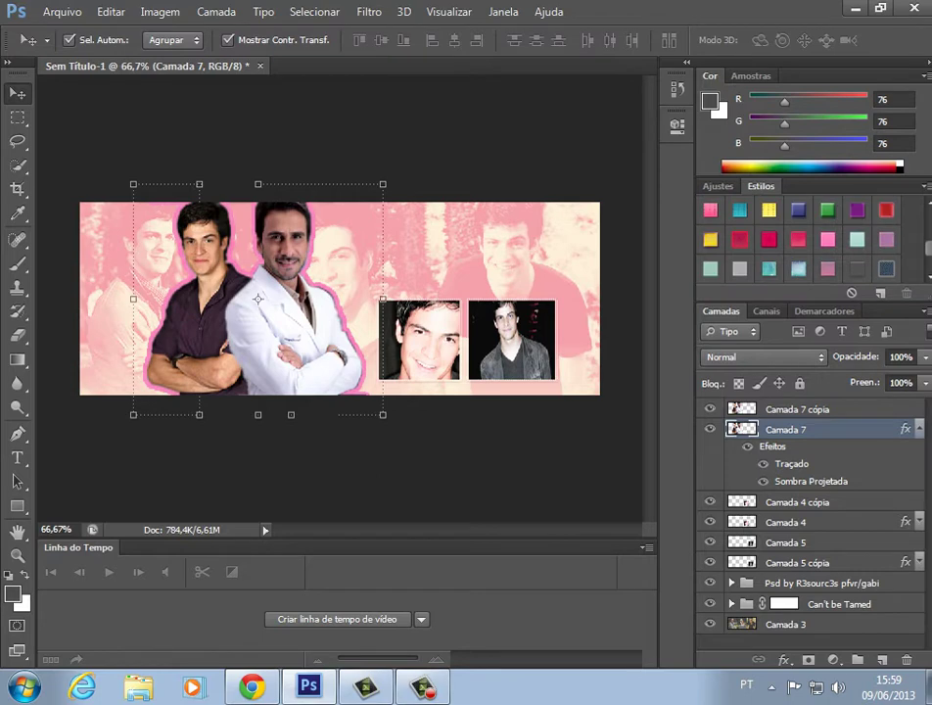
pyautogui.click(741, 238)
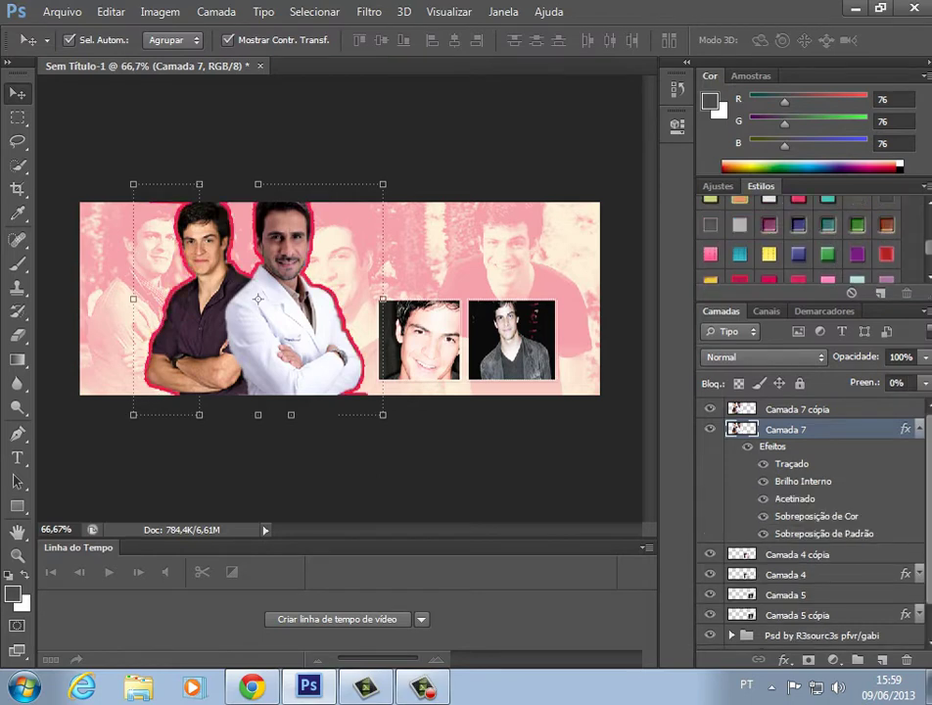
pyautogui.scroll(-3, 798, 240)
pyautogui.click(797, 254)
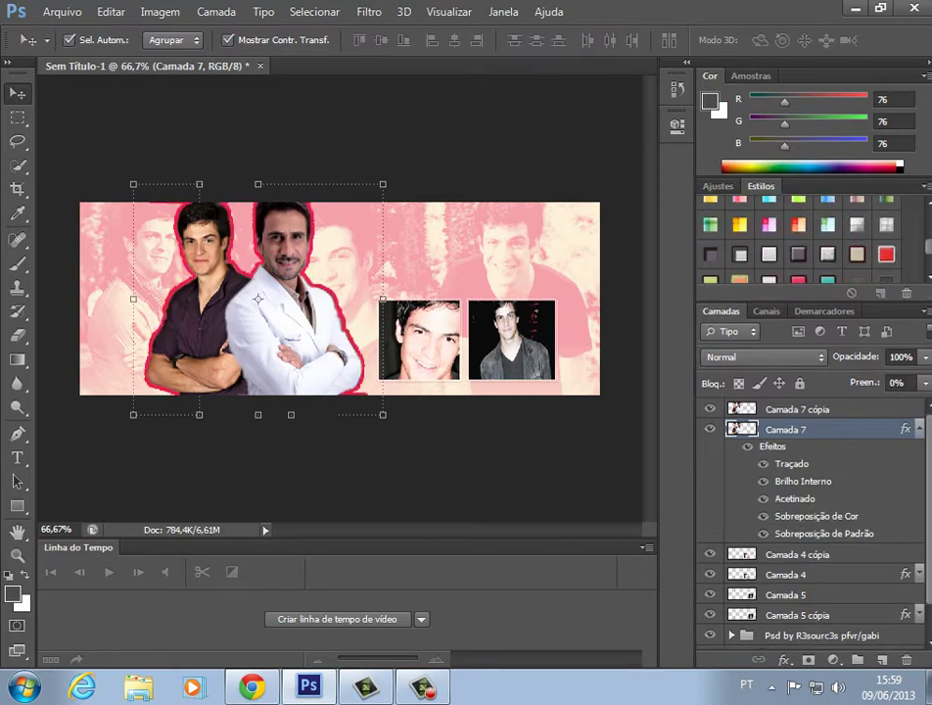
pyautogui.click(886, 254)
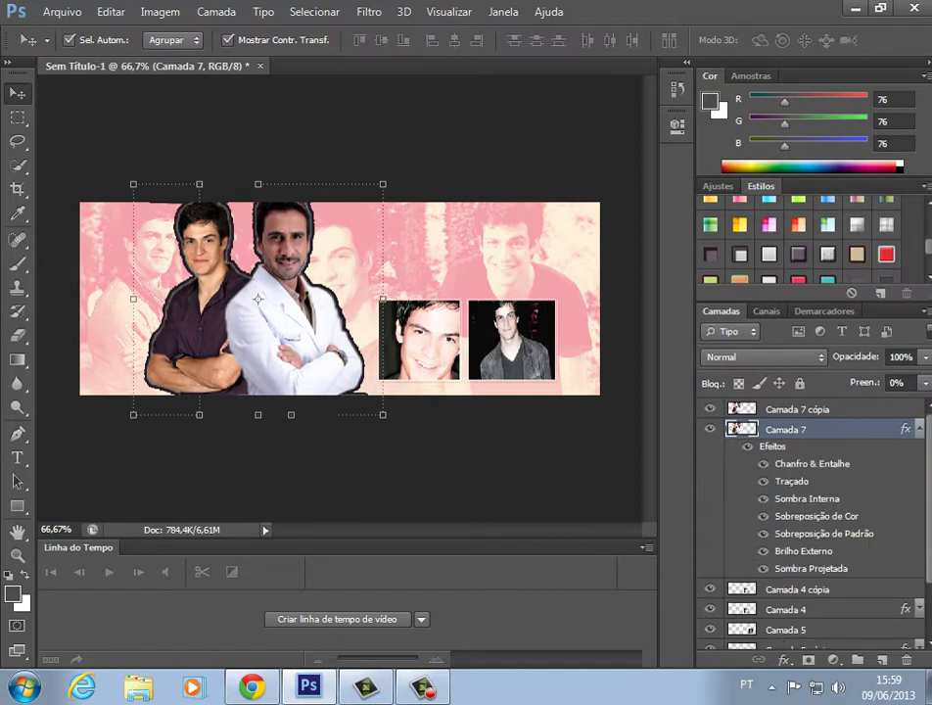
# Try pale white, beige and lilac outline styles with bevel and drop shadow on Camada 7.
pyautogui.scroll(5, 799, 255)
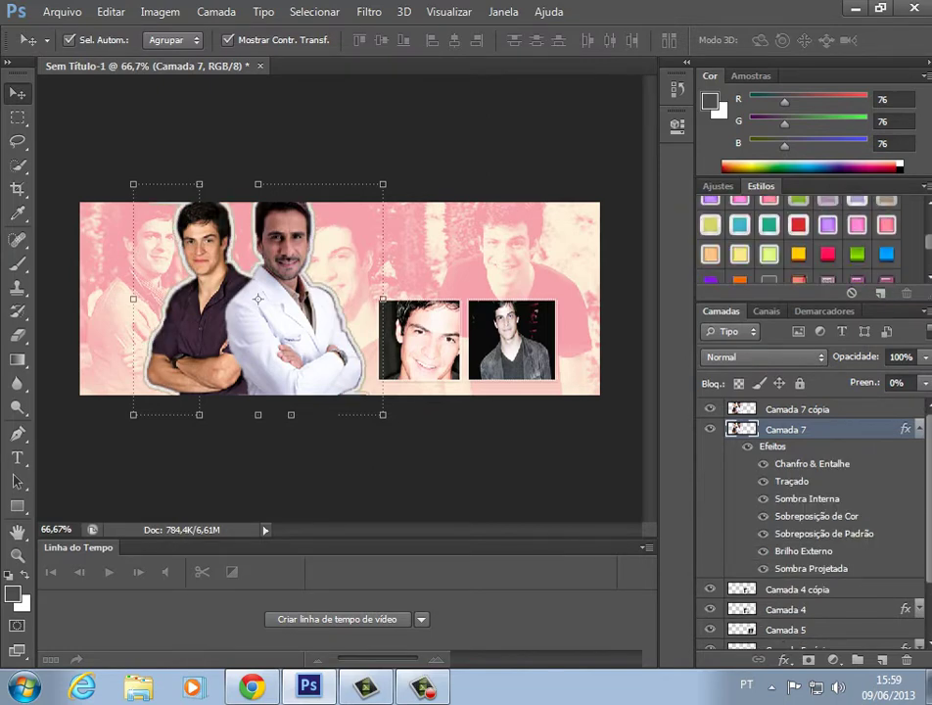
pyautogui.scroll(2, 798, 240)
pyautogui.click(798, 270)
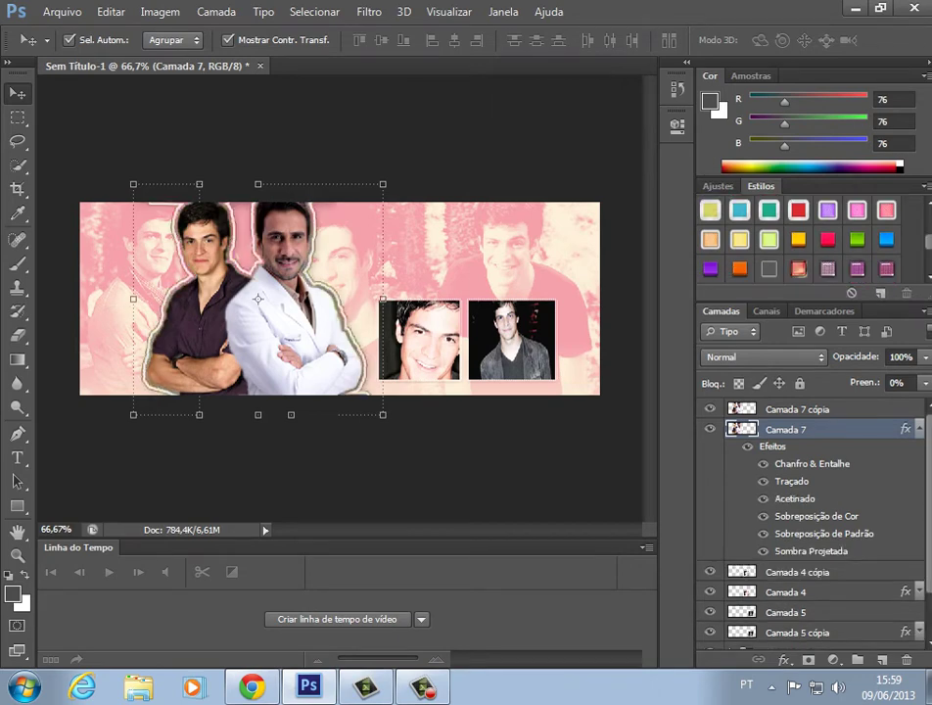
pyautogui.scroll(-2, 799, 266)
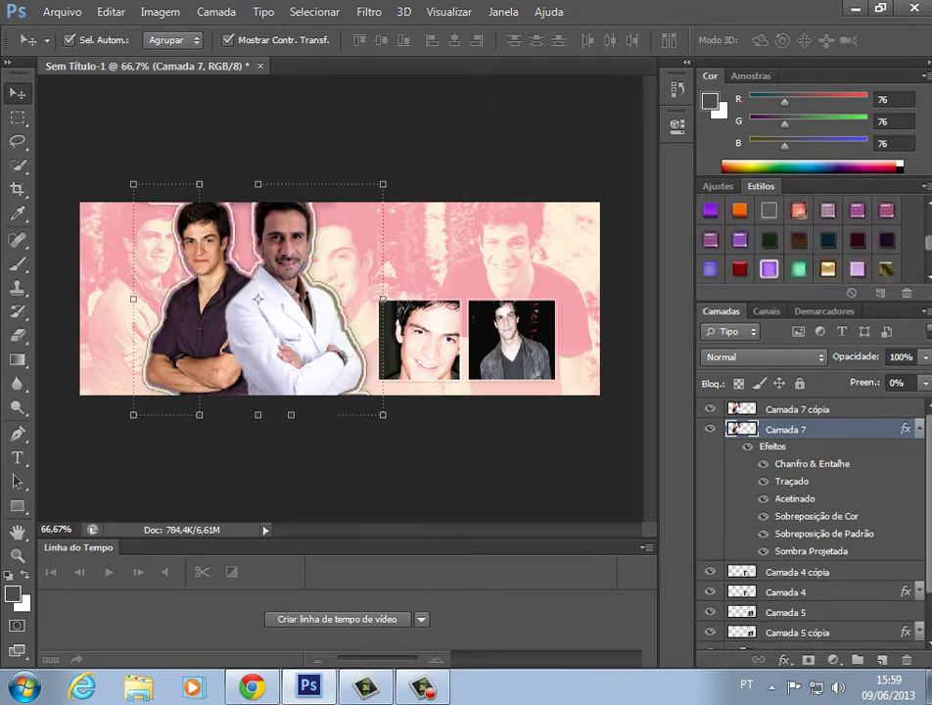
pyautogui.scroll(4, 798, 243)
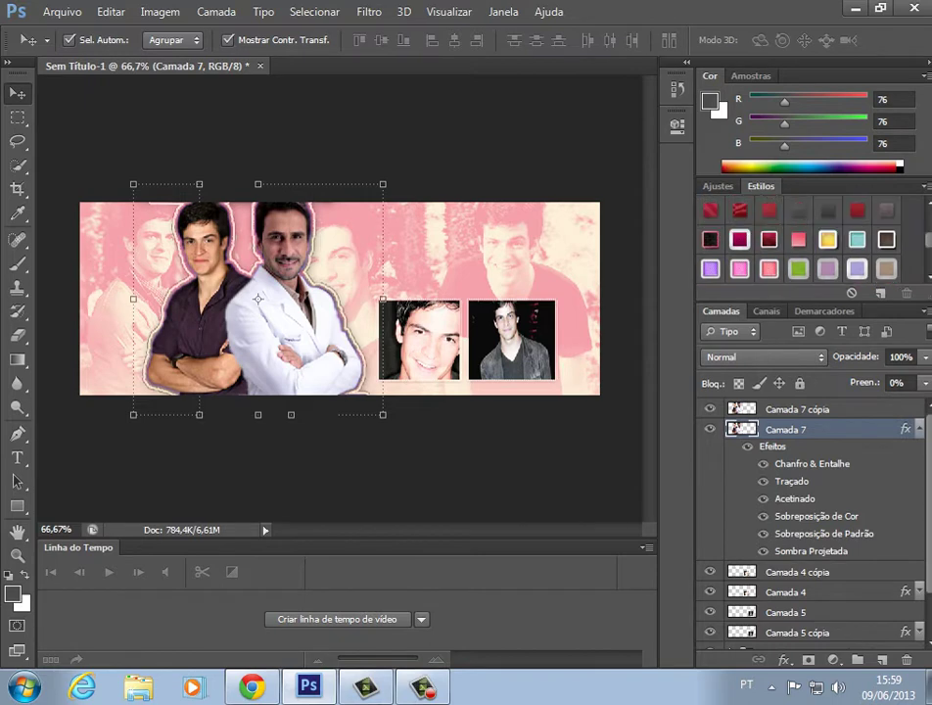
# Give Camada 7 the white outline style combining Traçado, Sombra Interna, Sobreposição de Degradê, Brilho Externo and Sombra Projetada.
pyautogui.click(741, 240)
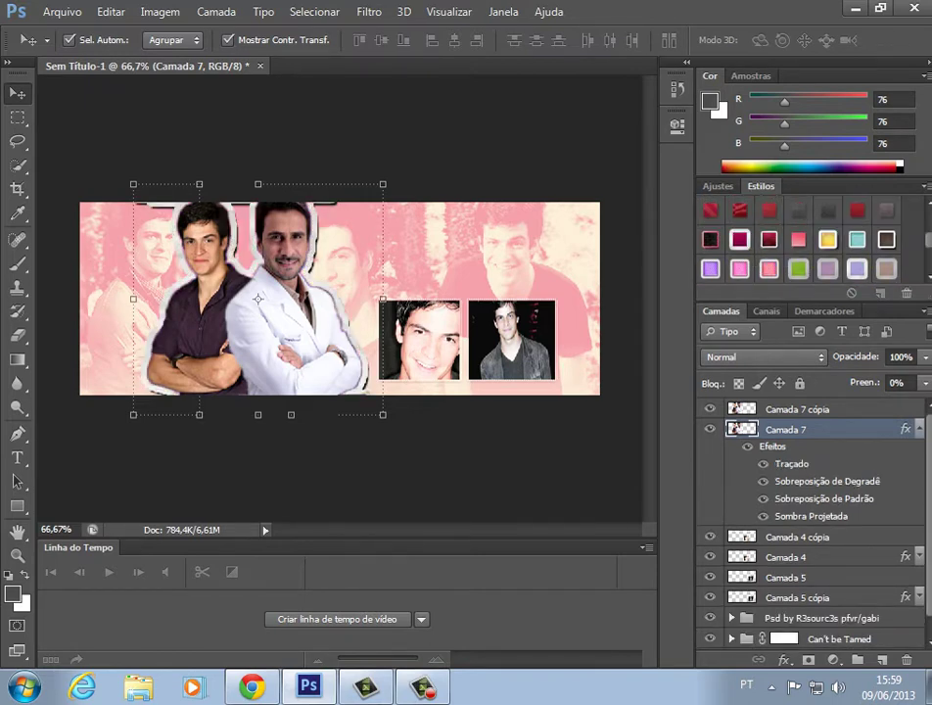
pyautogui.click(885, 267)
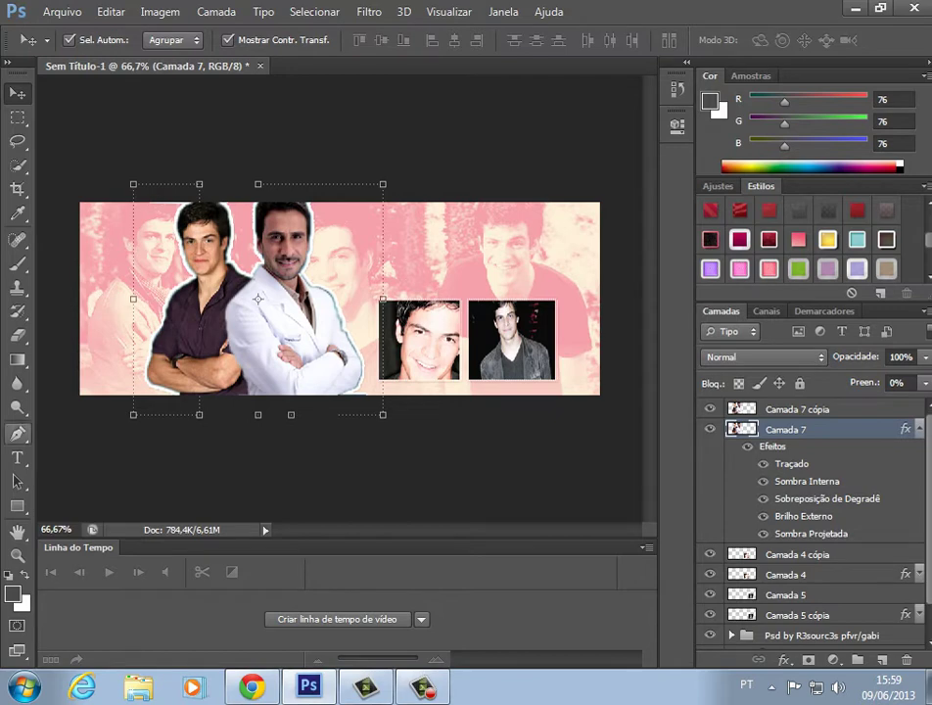
# Erase the stray outlined remnant on Camada 7 at the cover's upper edge beside the dark-shirted man's head.
pyautogui.click(16, 335)
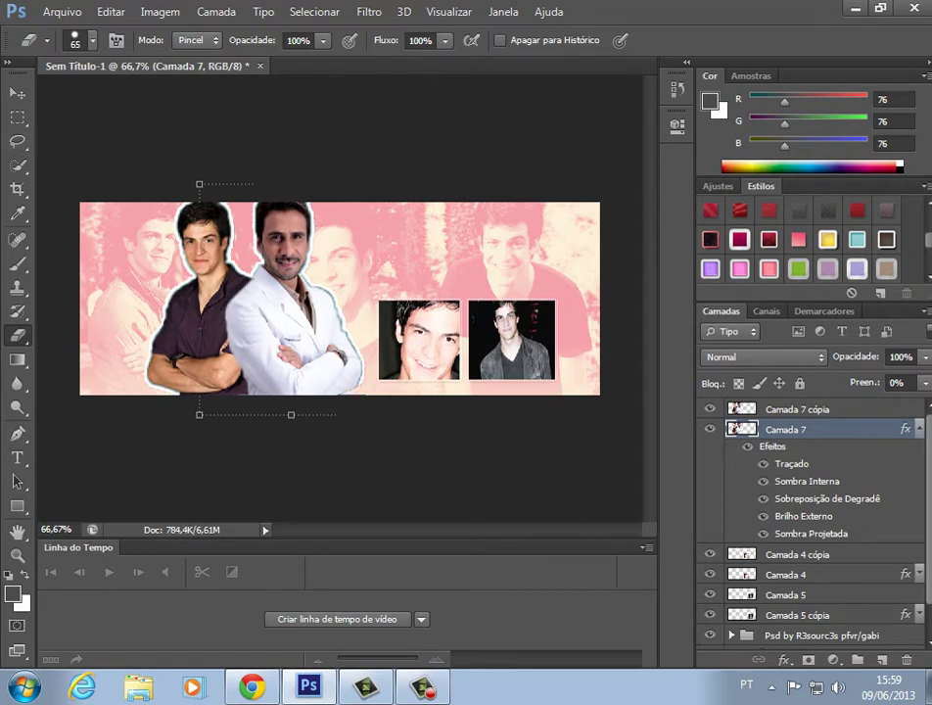
pyautogui.click(18, 93)
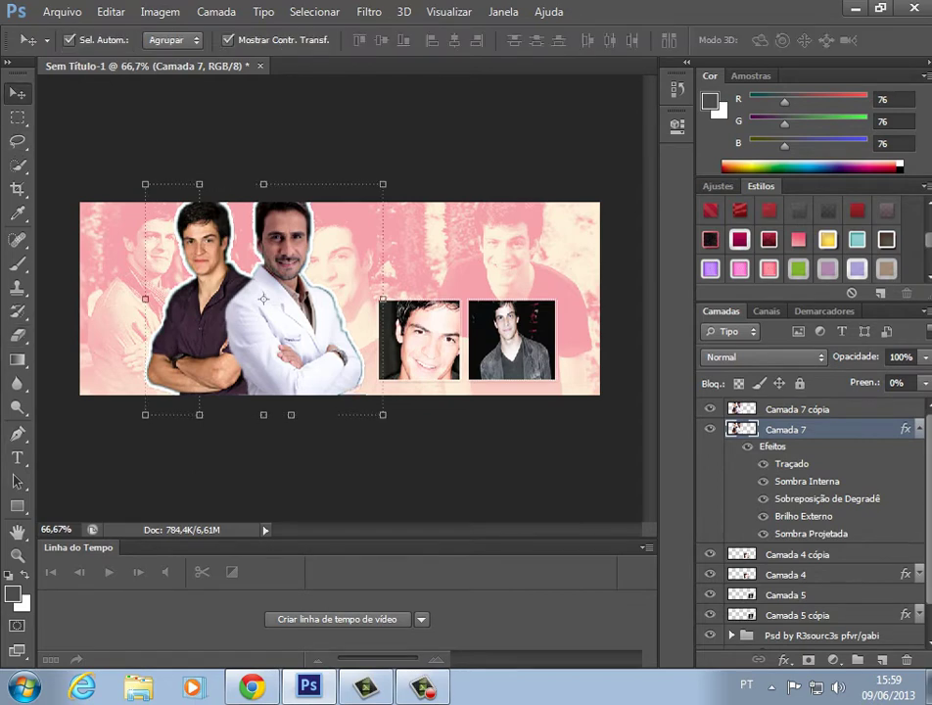
pyautogui.click(797, 409)
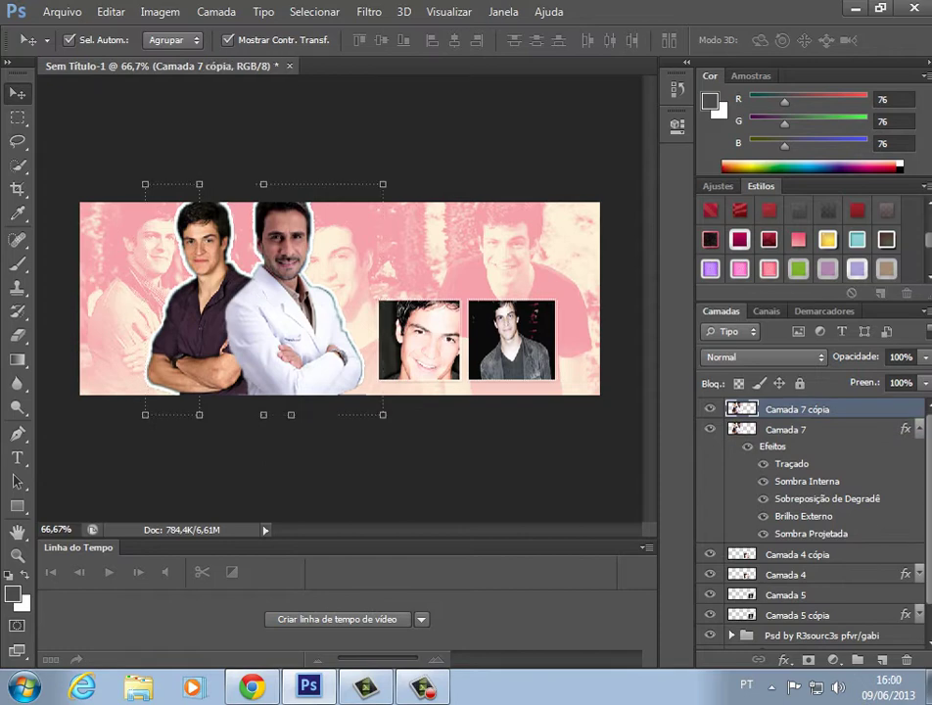
pyautogui.moveTo(328, 363); pyautogui.dragTo(340, 331)
pyautogui.click(260, 298)
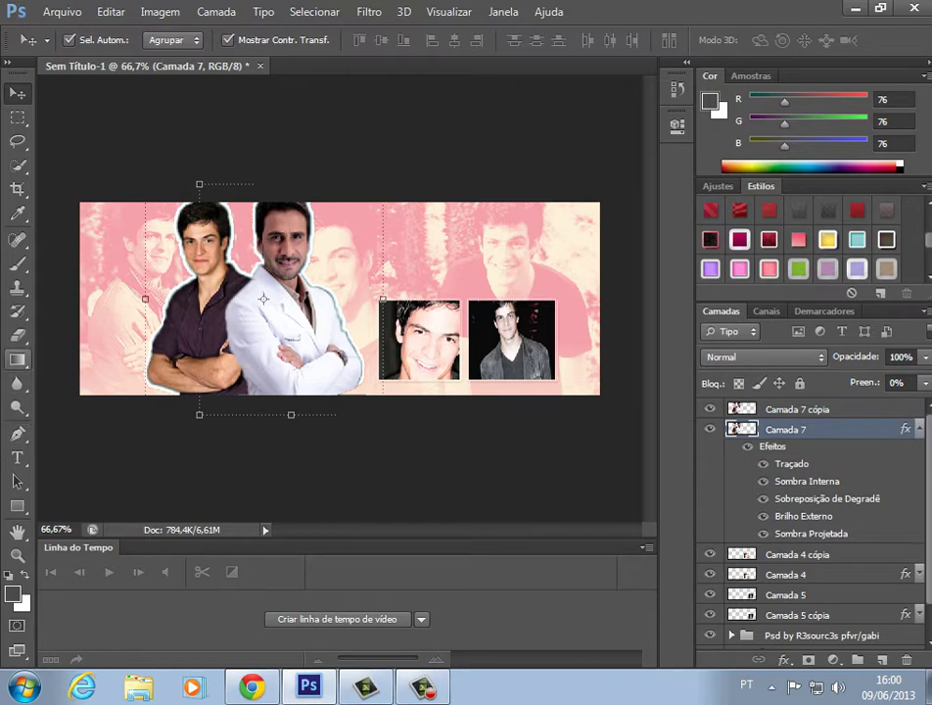
# Set the eraser's brush size to 28 px and switch to Chrome to view the Conselhos do Félix reference cover.
pyautogui.click(16, 383)
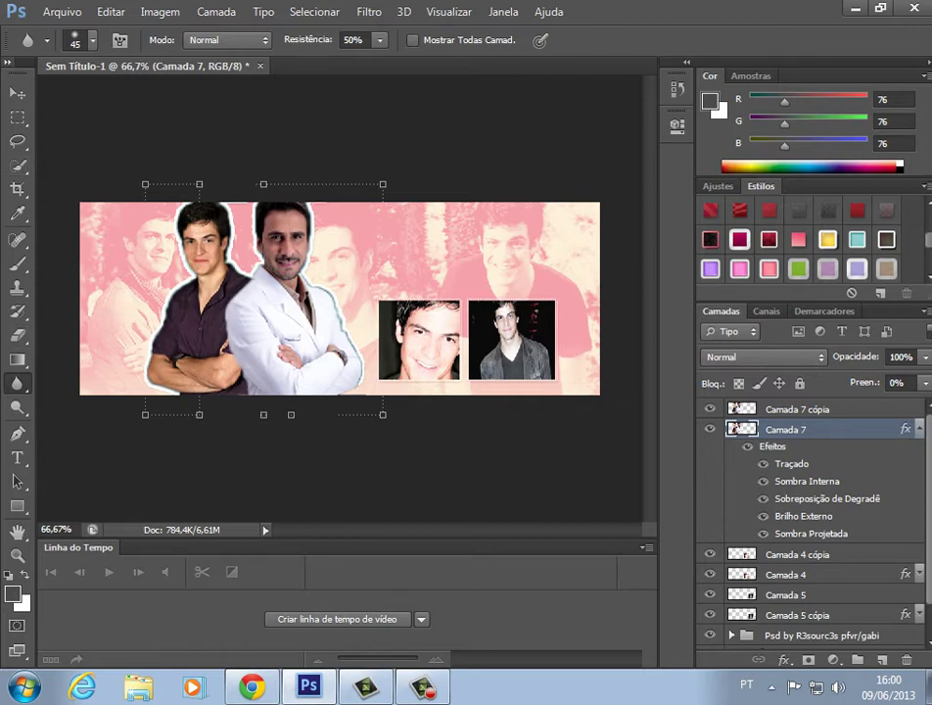
pyautogui.press('v')
pyautogui.press('e')
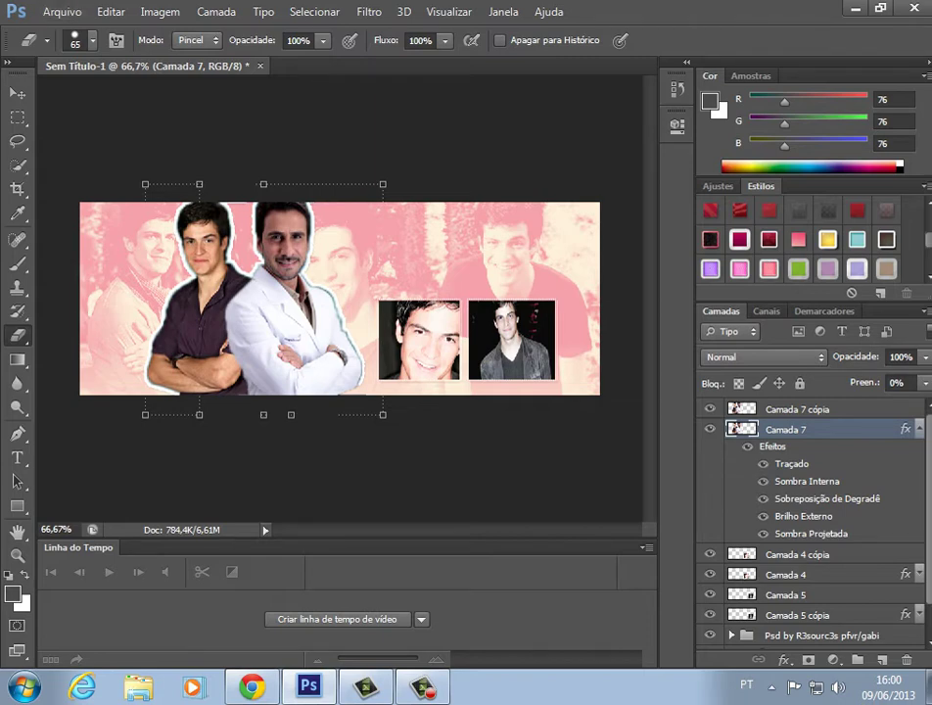
pyautogui.click(75, 40)
pyautogui.write('28')
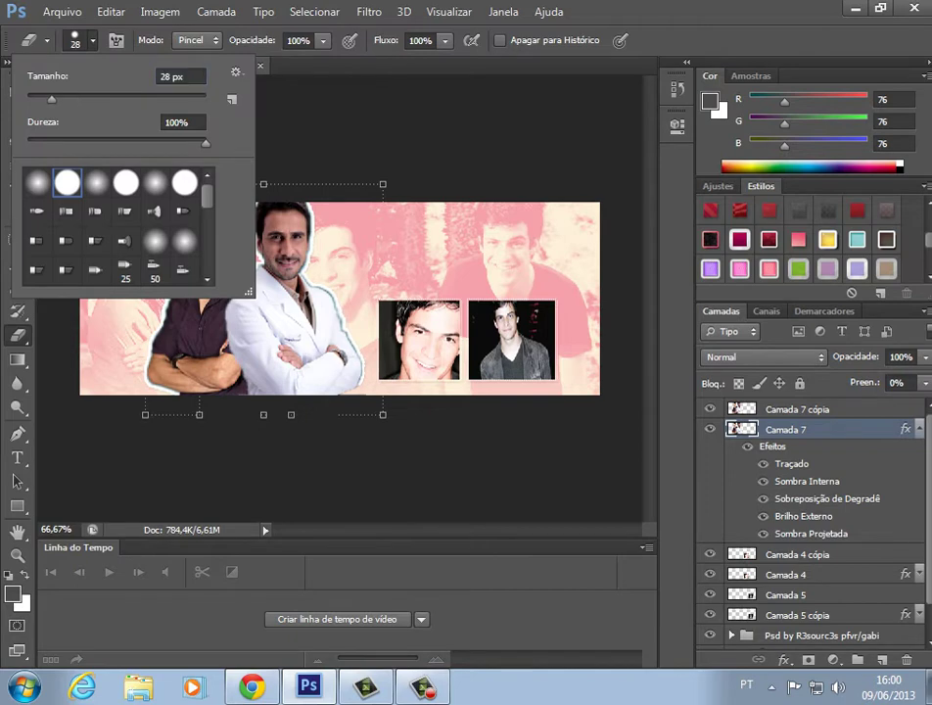
pyautogui.press('Return')
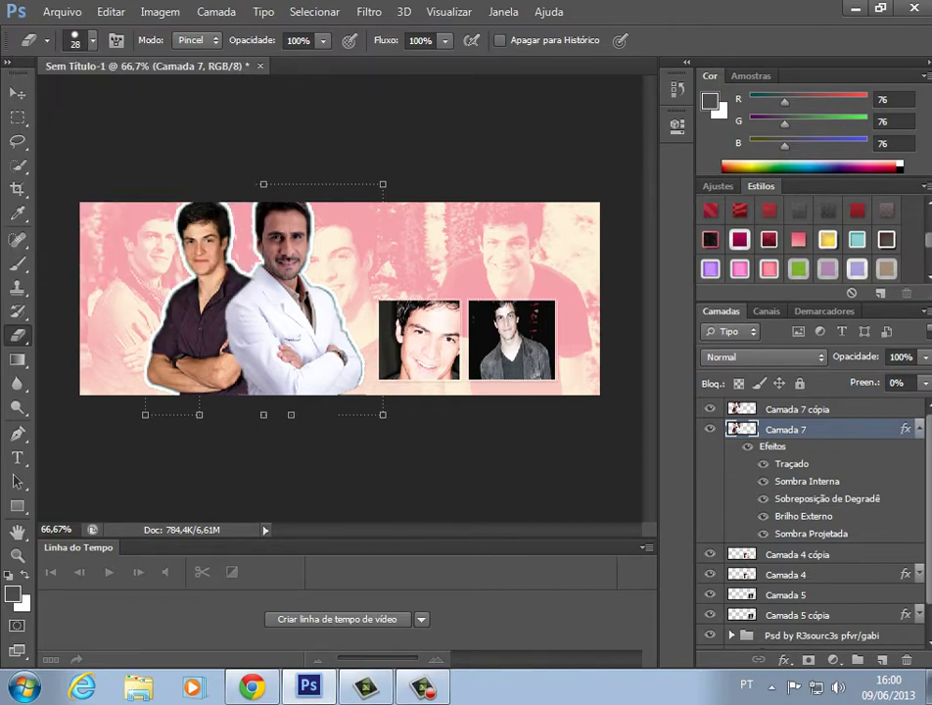
pyautogui.press('v')
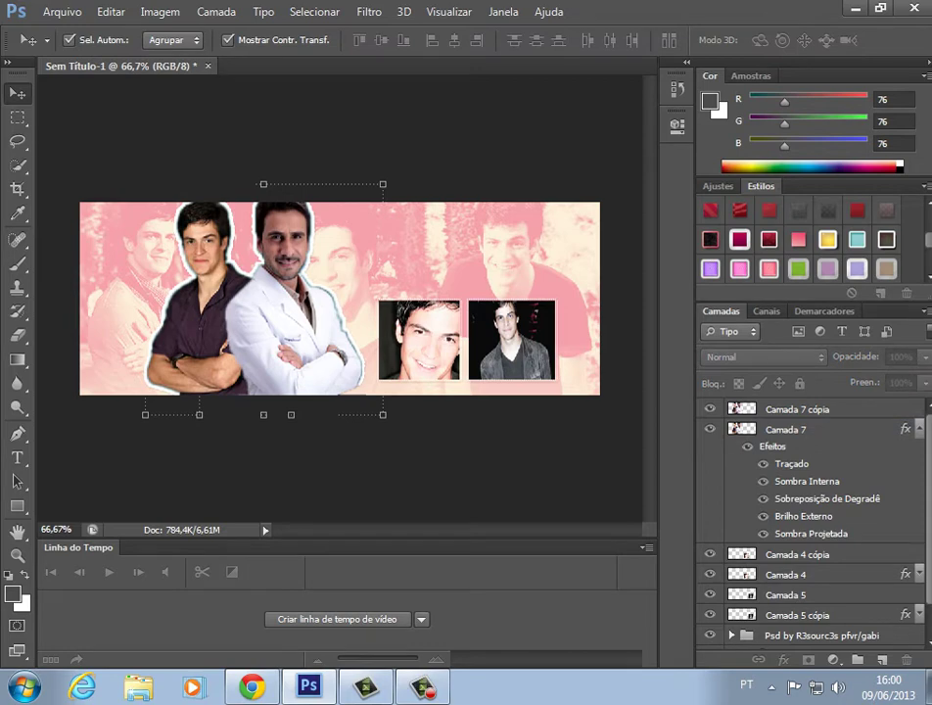
pyautogui.click(251, 687)
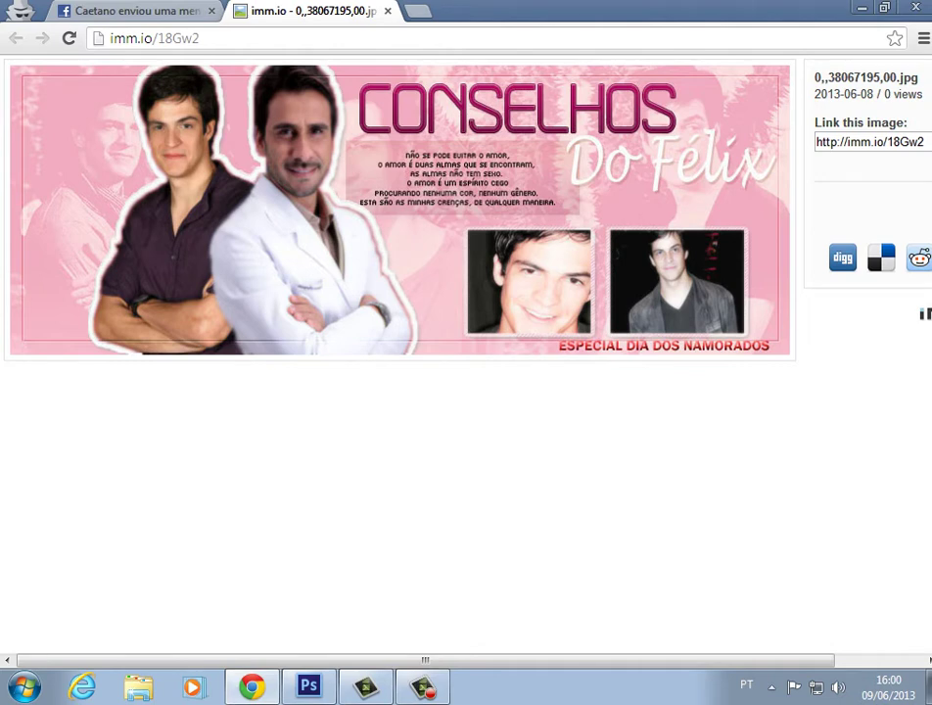
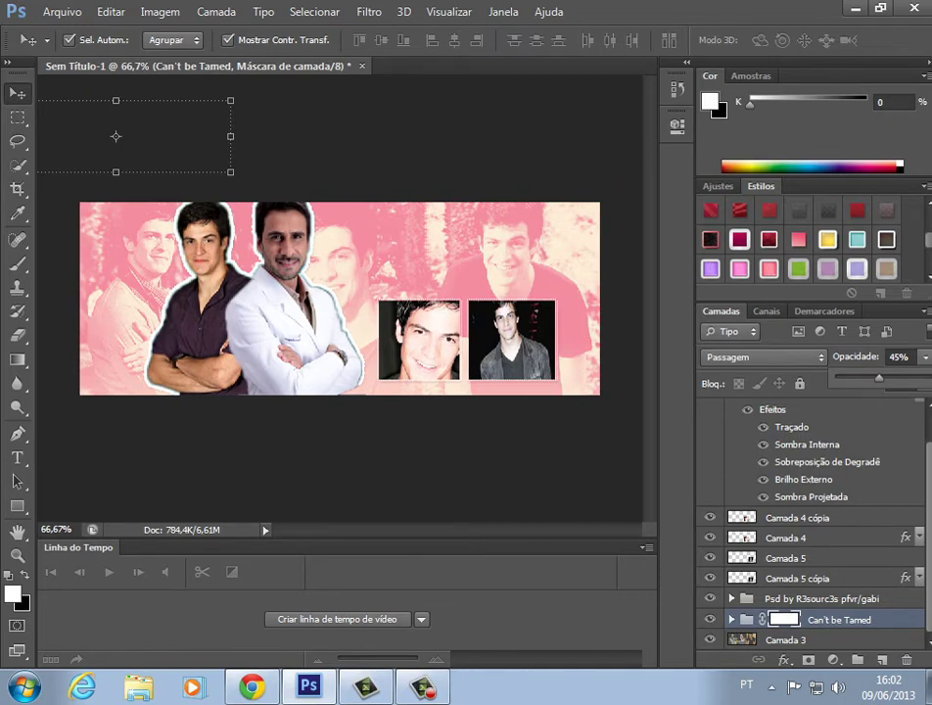
pyautogui.click(548, 450)
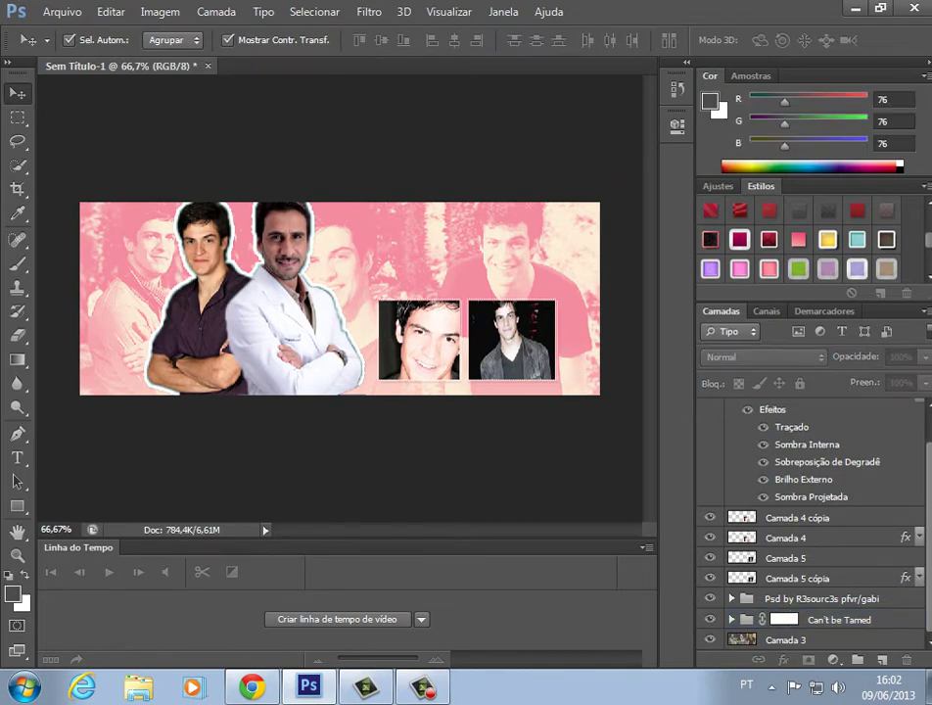
pyautogui.click(833, 619)
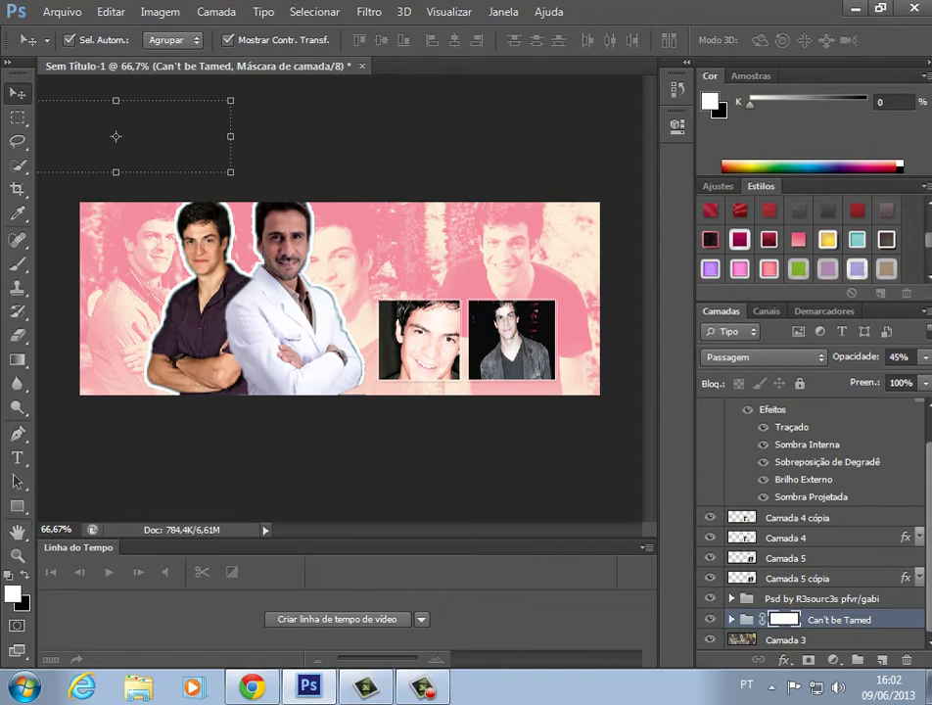
pyautogui.press('alt')
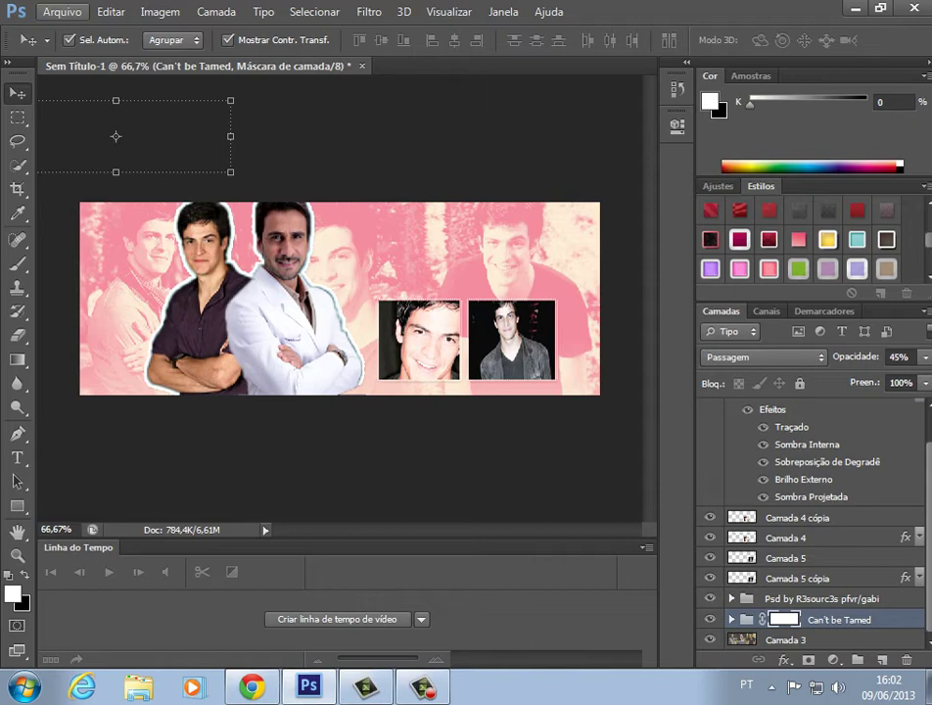
pyautogui.press('alt')
pyautogui.click(423, 687)
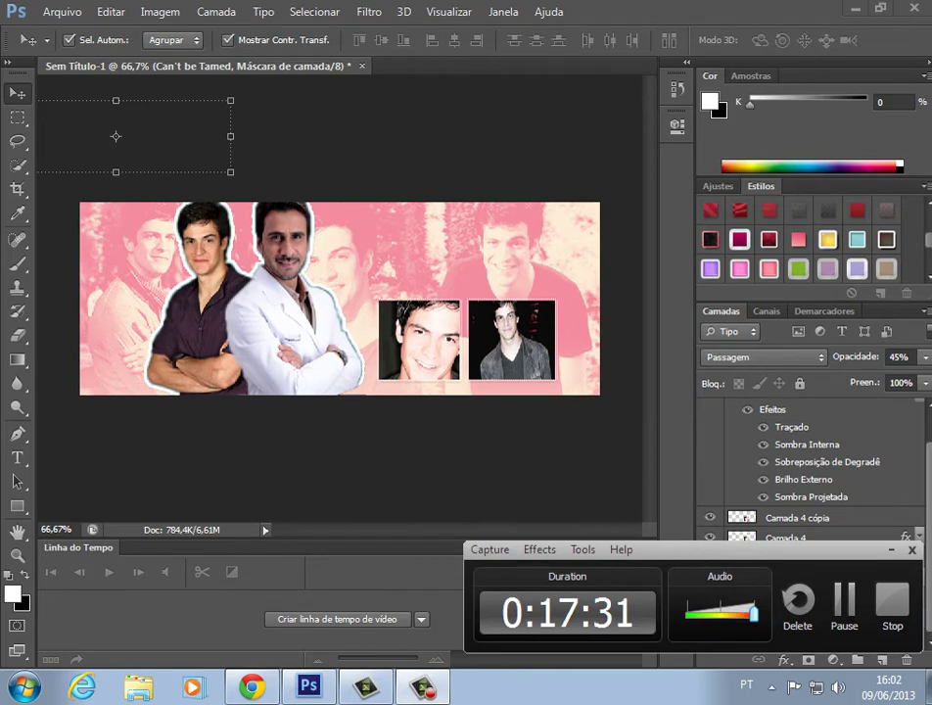
pyautogui.hotkey('alt', 'Tab')
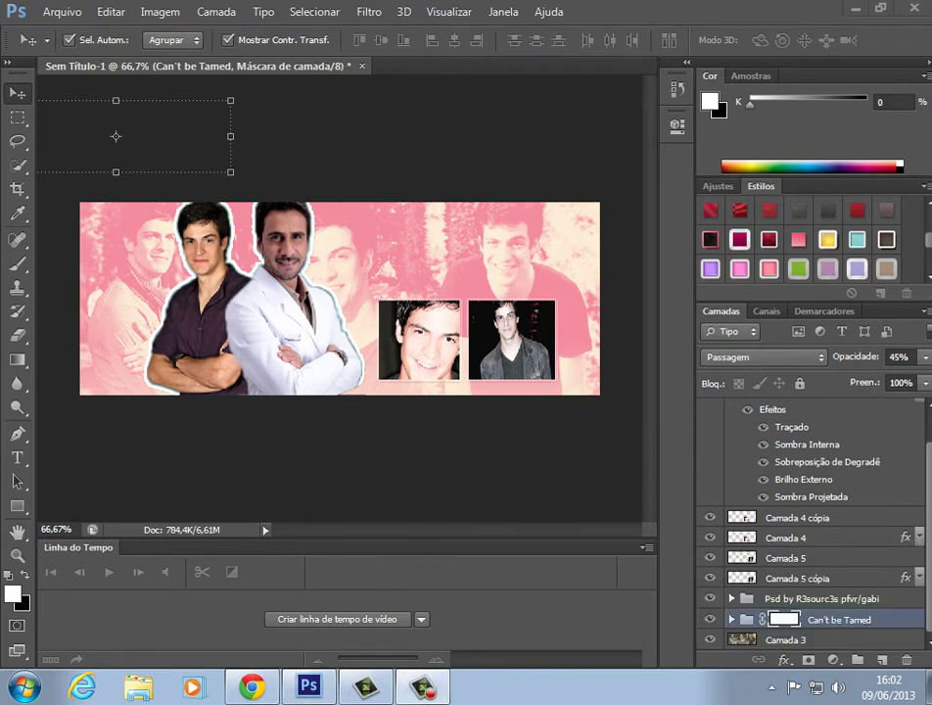
pyautogui.click(61, 12)
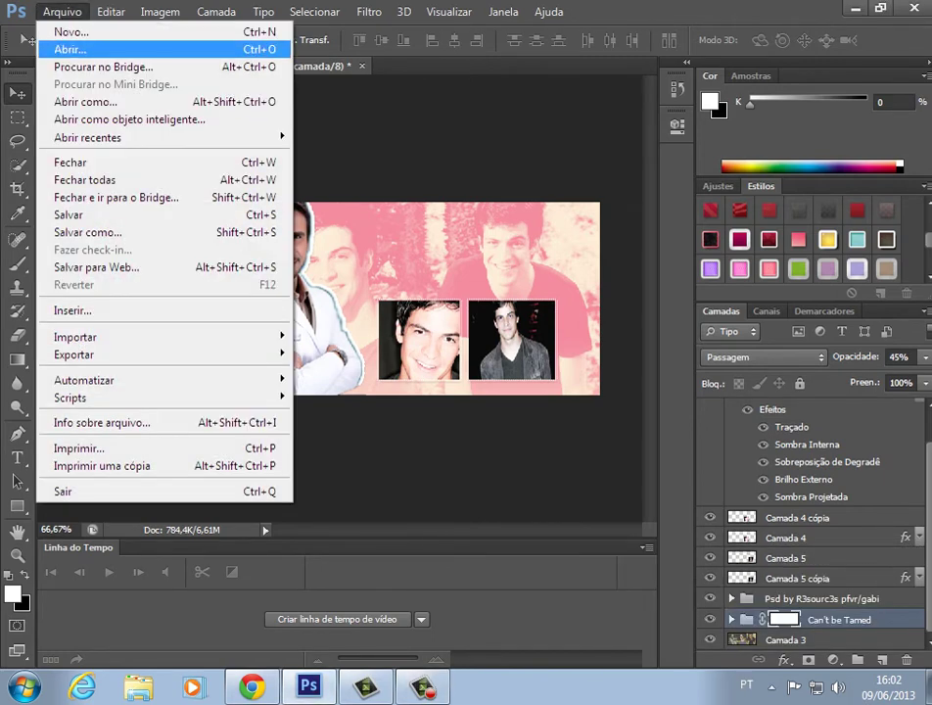
pyautogui.press('Return')
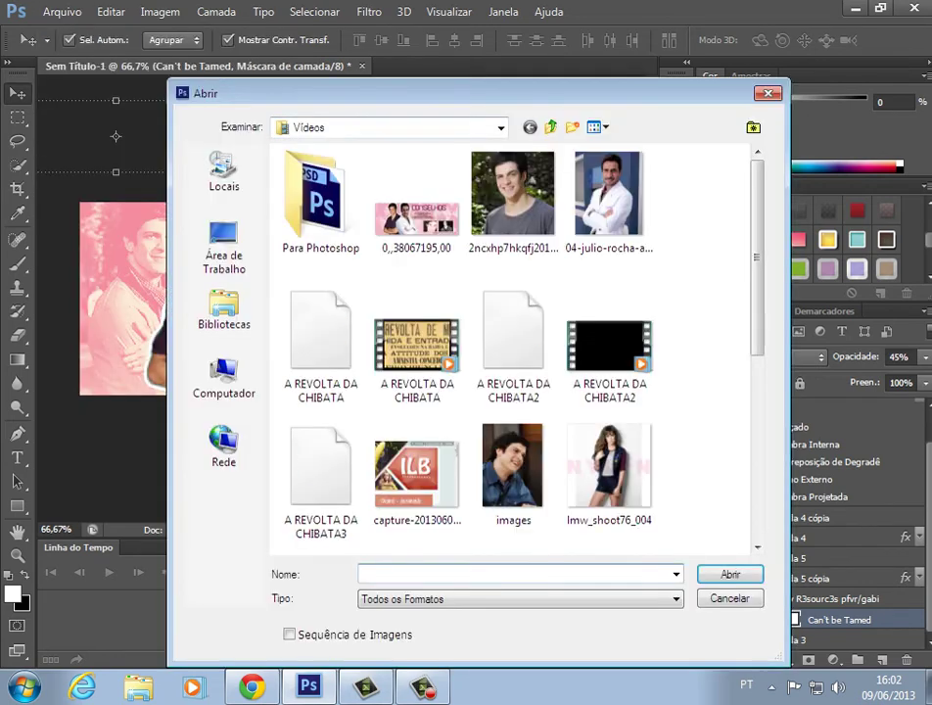
pyautogui.press('Escape')
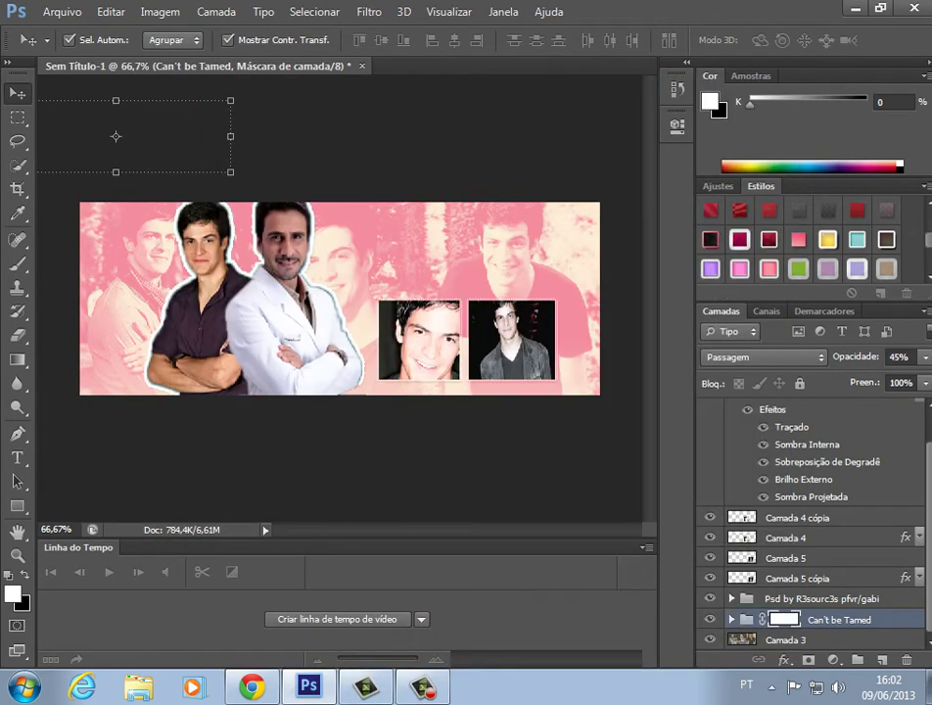
pyautogui.press('e')
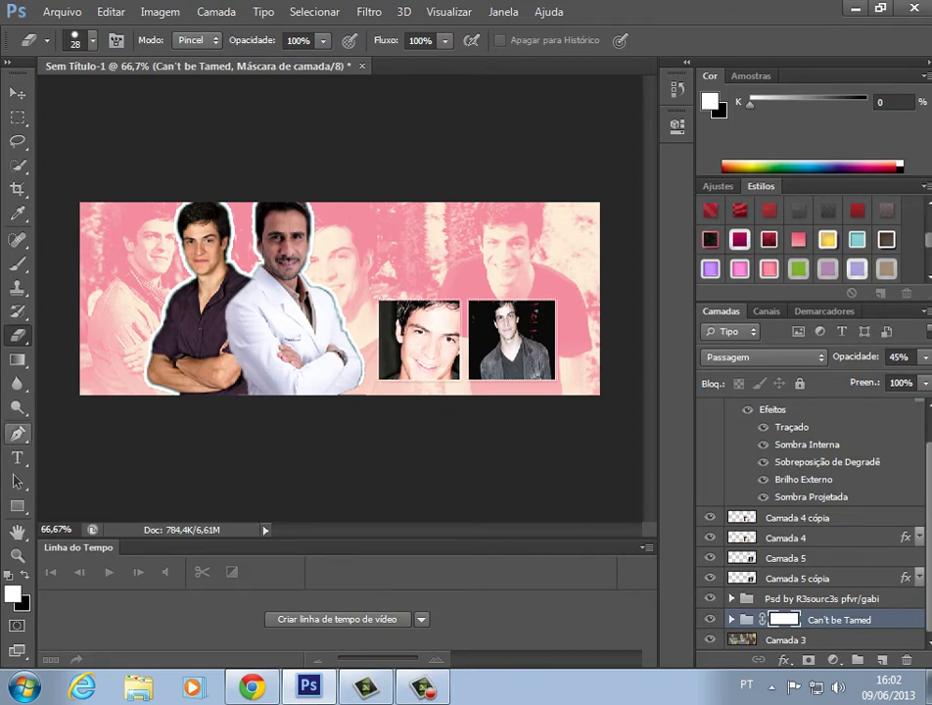
# Start a horizontal text layer near the cover's upper edge, above the Can't be Tamed group, with the text size at 72 pt.
pyautogui.press('t')
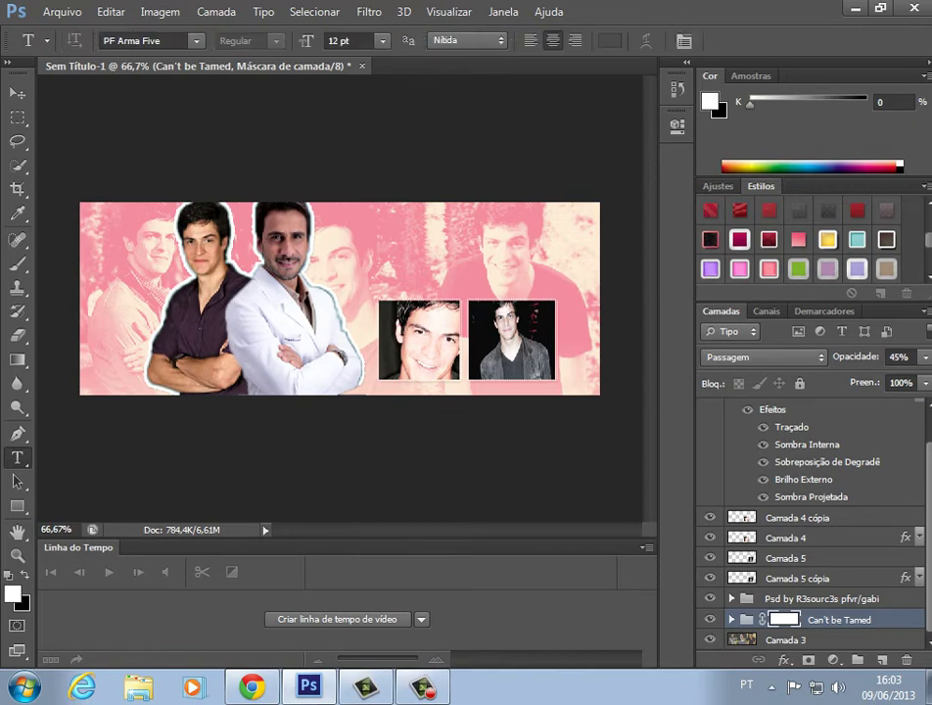
pyautogui.click(458, 272)
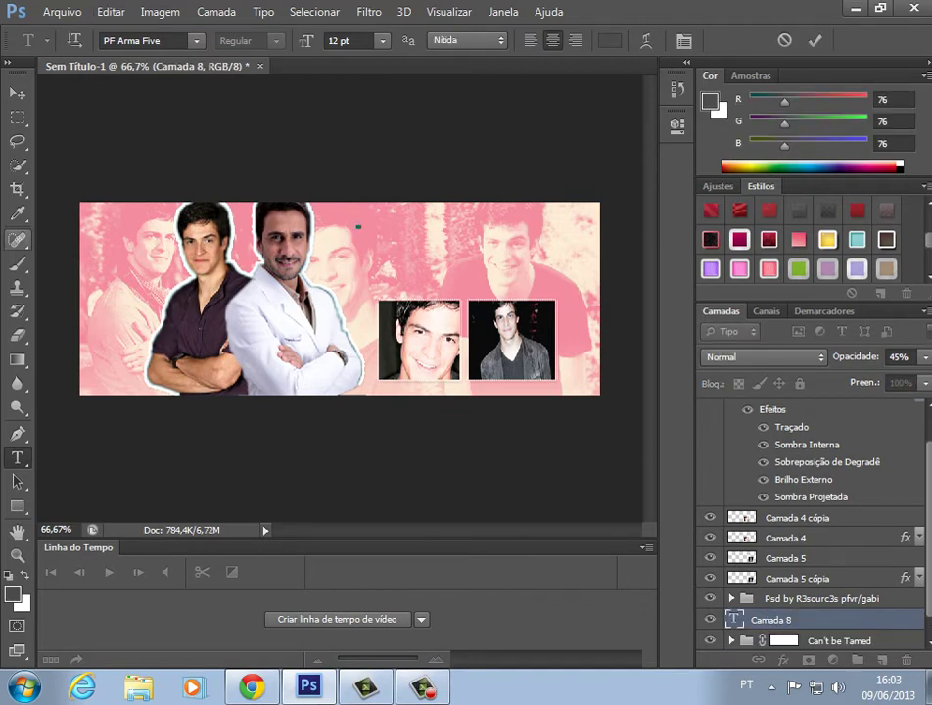
pyautogui.click(381, 40)
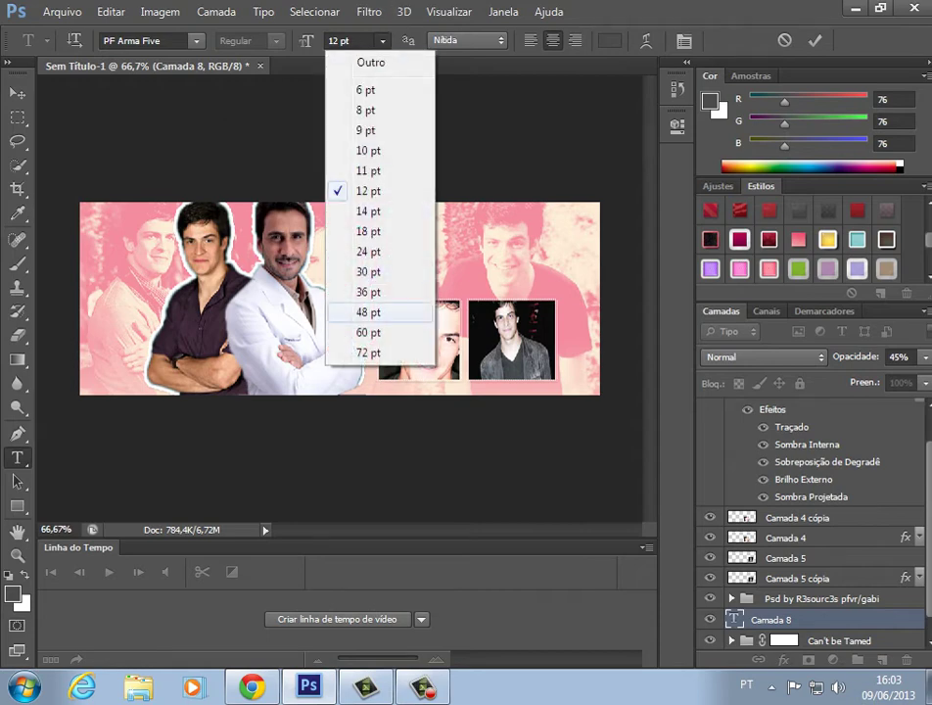
pyautogui.click(364, 270)
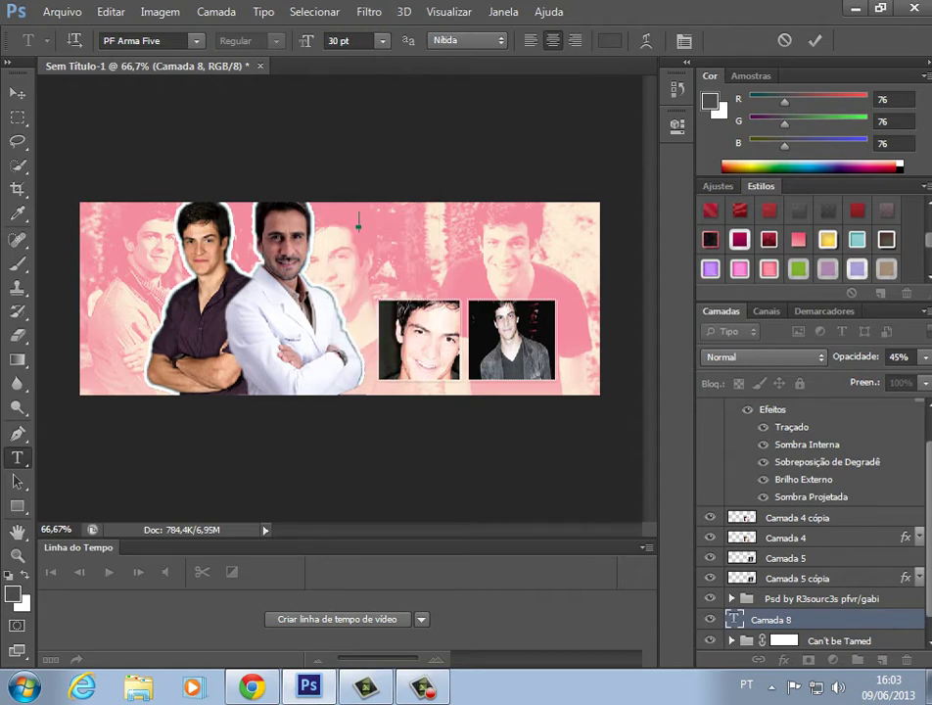
pyautogui.click(382, 40)
pyautogui.click(364, 350)
pyautogui.write('C')
pyautogui.press('BackSpace')
# Set the font of the new text layer to Break.
pyautogui.click(195, 40)
pyautogui.moveTo(395, 419); pyautogui.dragTo(395, 134)
pyautogui.scroll(5, 250, 357)
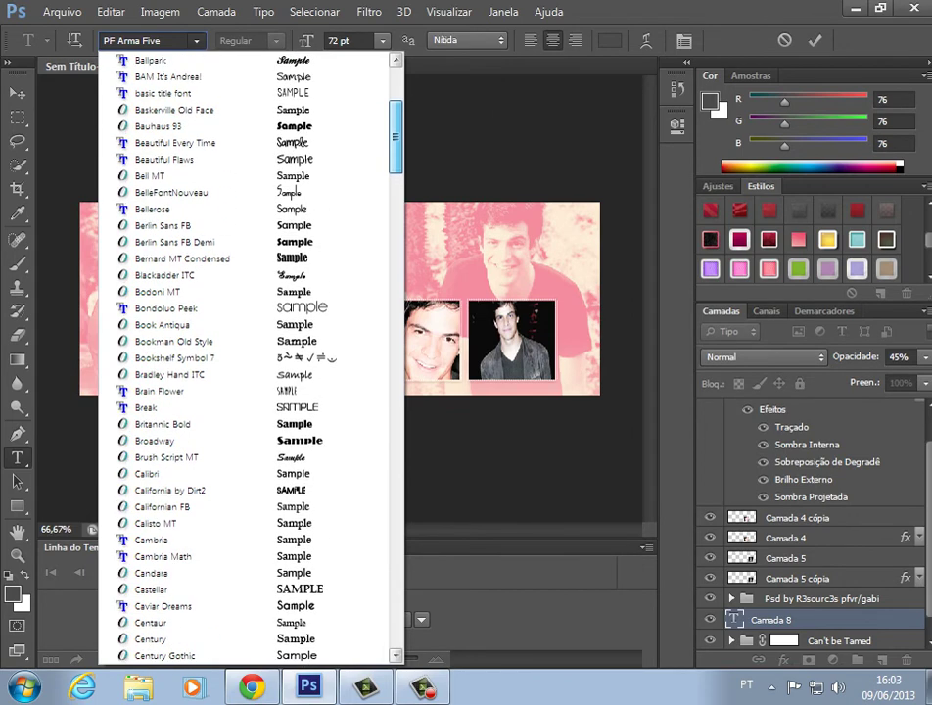
pyautogui.scroll(1, 249, 358)
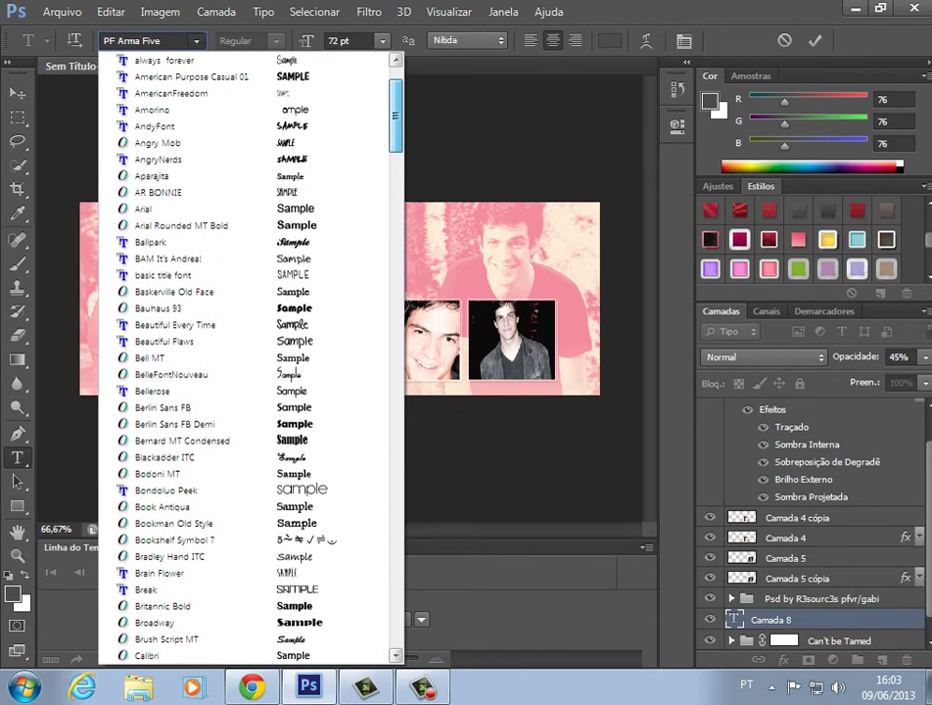
pyautogui.click(157, 589)
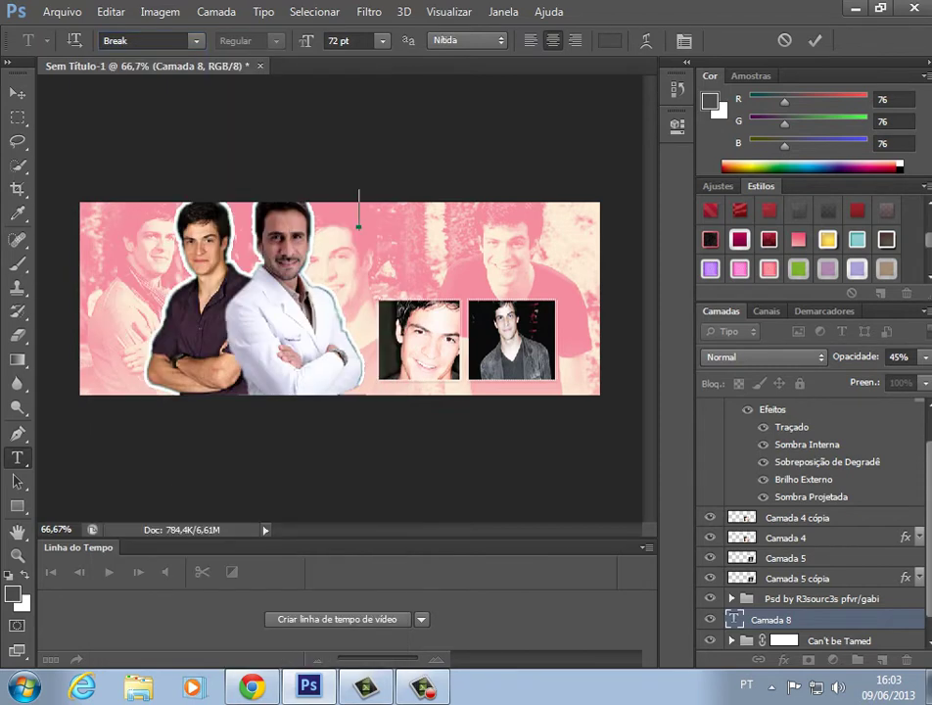
# Enter the title text "conselhos" and commit the text layer.
pyautogui.write('FONSECHOS')
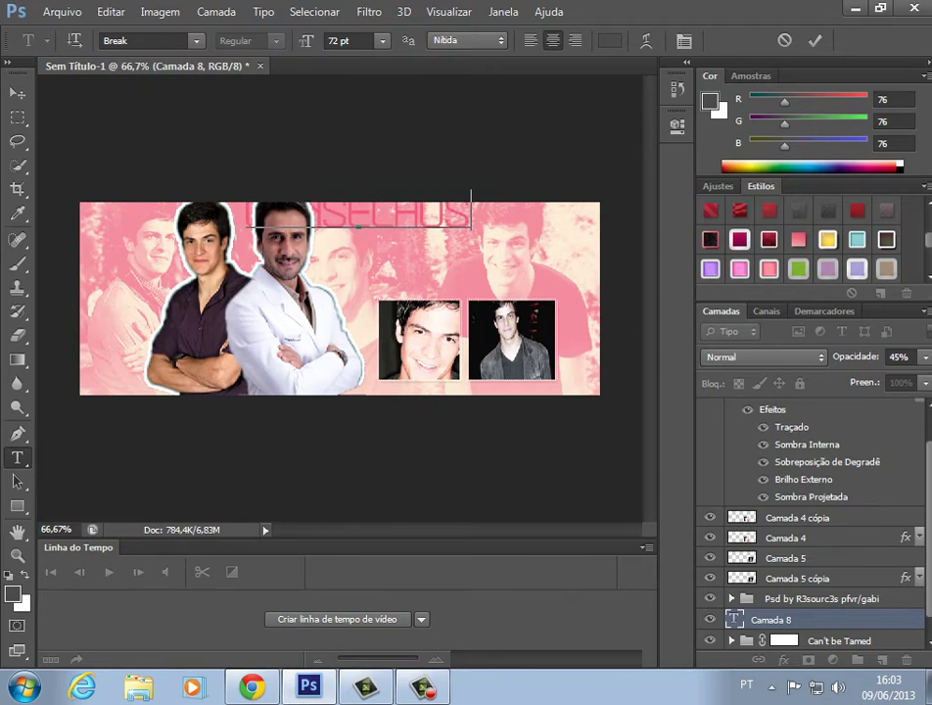
pyautogui.hotkey('ctrl', 'a')
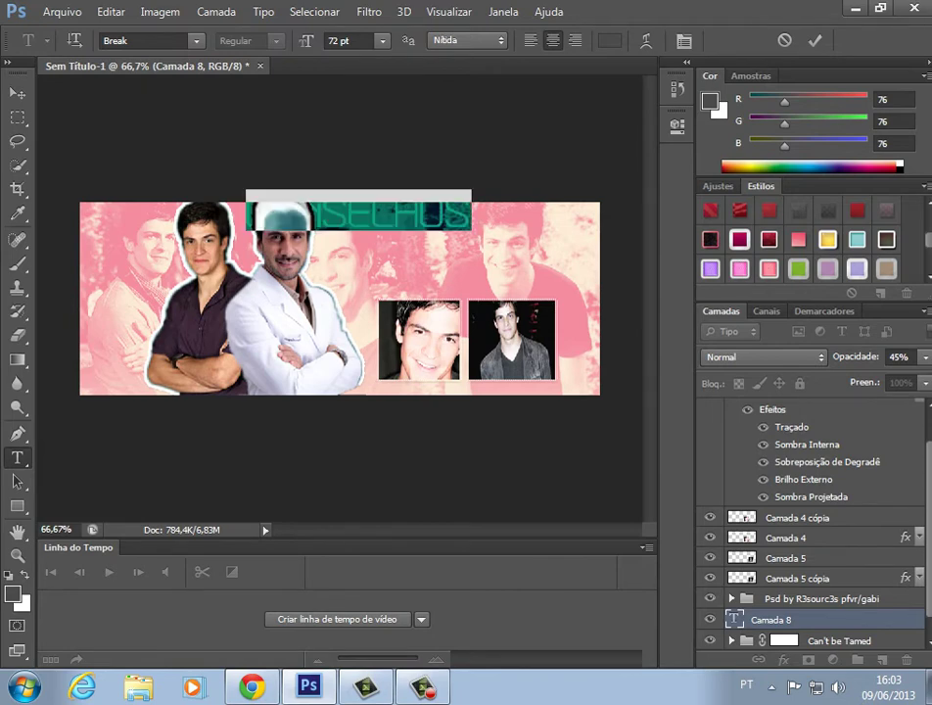
pyautogui.click(18, 93)
pyautogui.press('v')
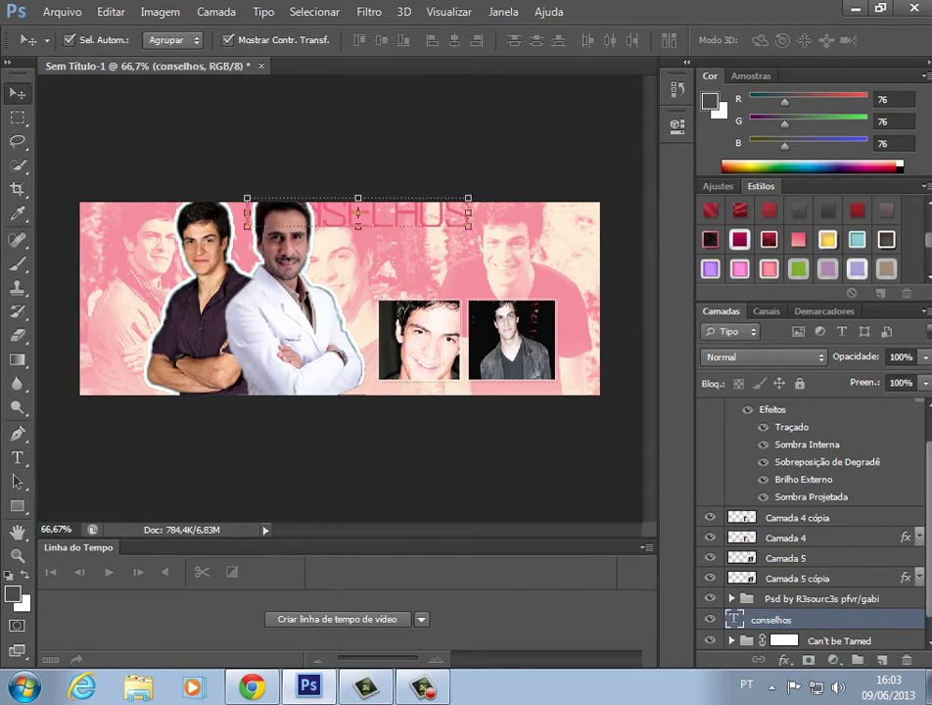
# Reorder the conselhos text layer above the Psd by R3sourc3s pfvr/gabi group, between Camada 4 and Camada 5, and collapse the group.
pyautogui.click(820, 598)
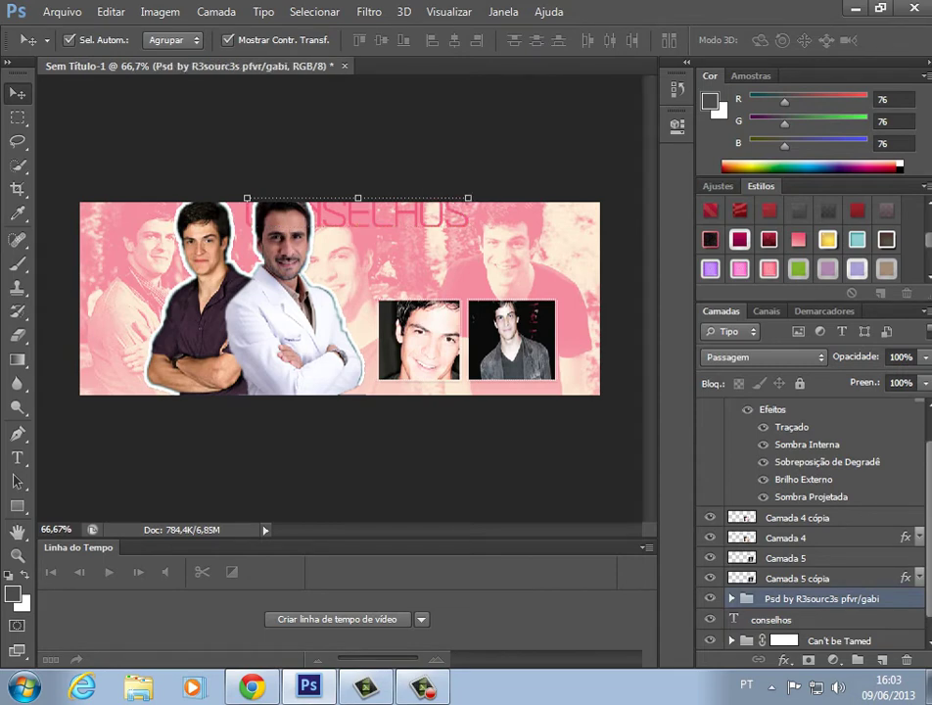
pyautogui.scroll(1, 810, 518)
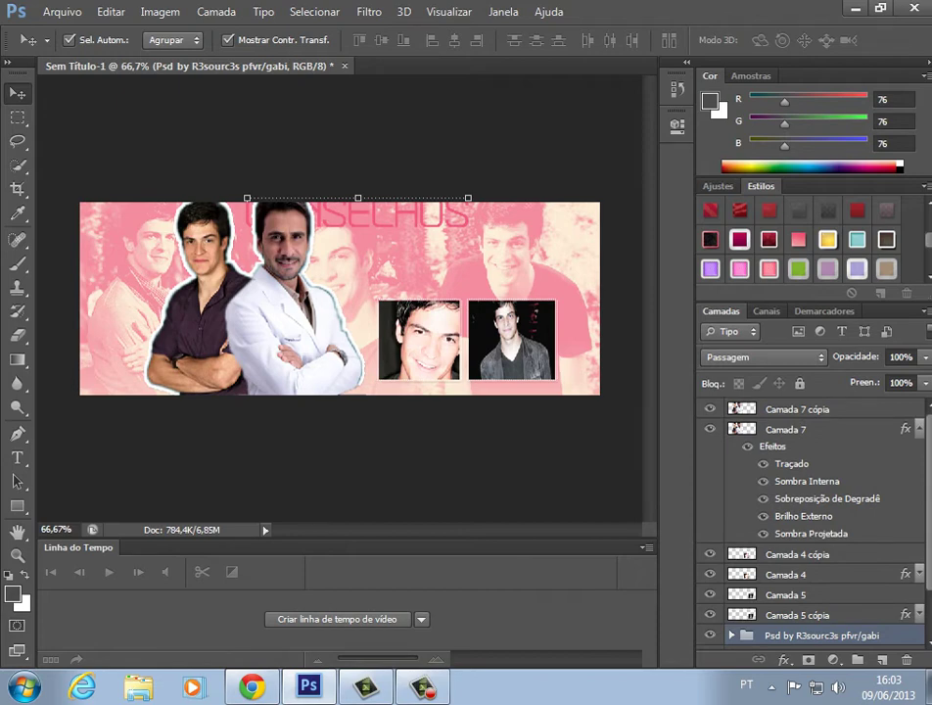
pyautogui.click(918, 428)
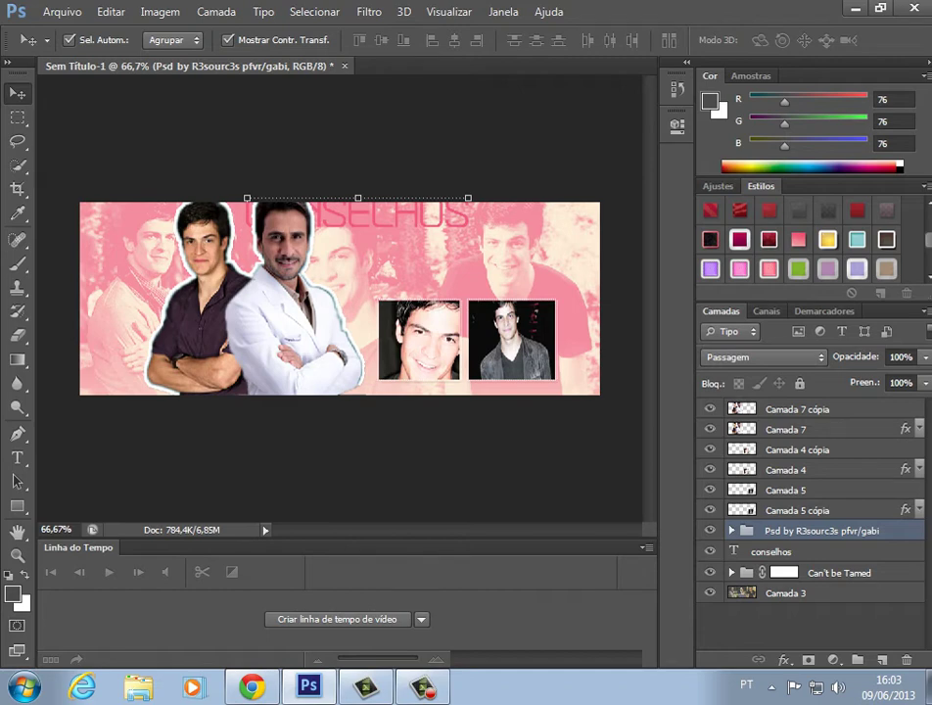
pyautogui.click(730, 529)
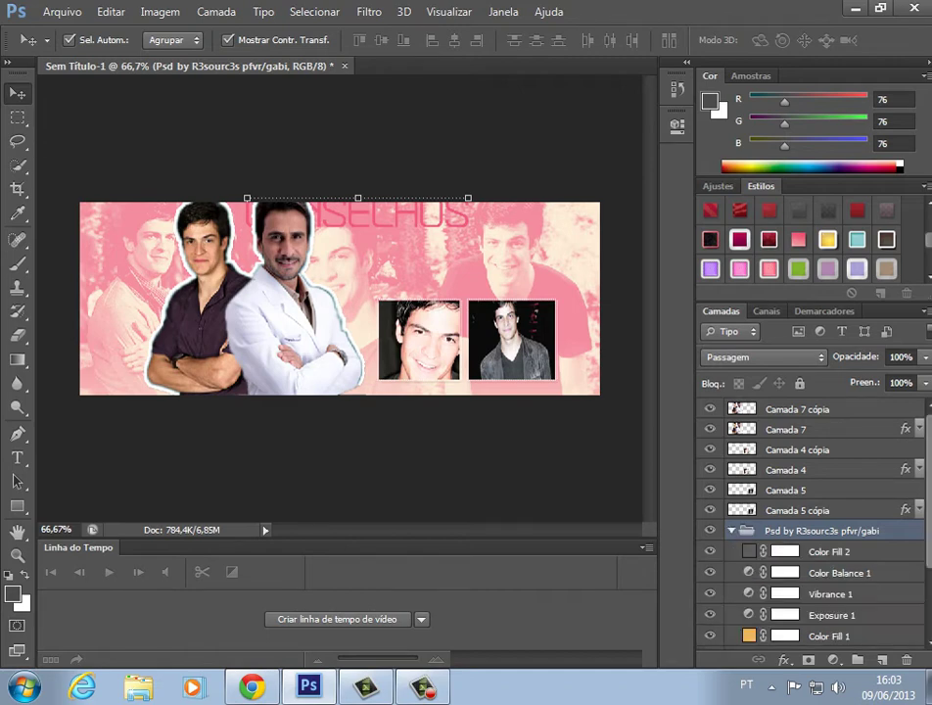
pyautogui.scroll(-5, 802, 490)
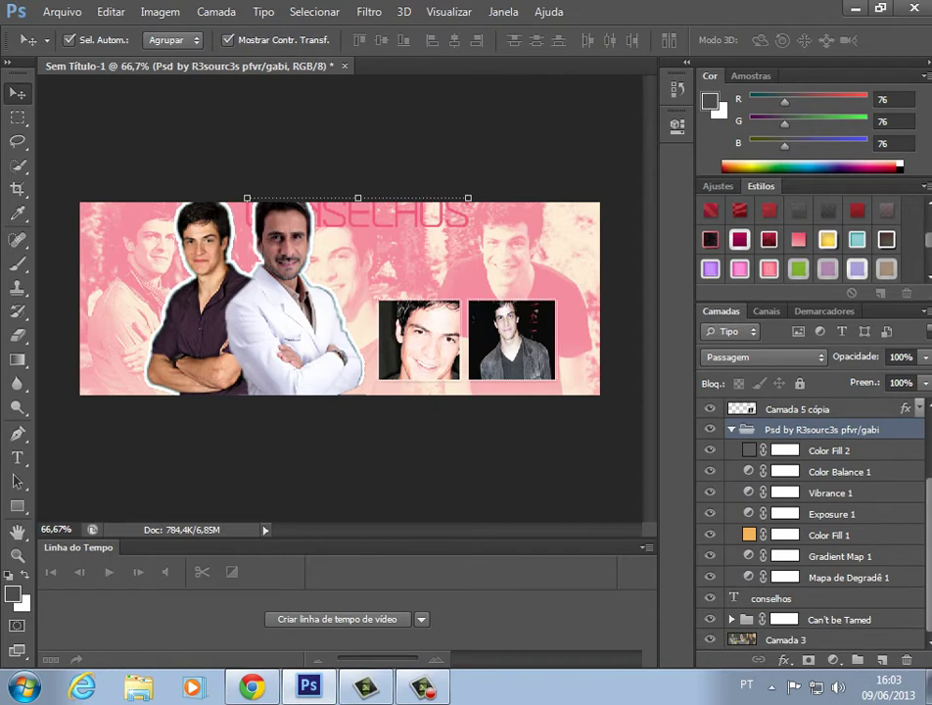
pyautogui.moveTo(783, 598); pyautogui.dragTo(744, 421)
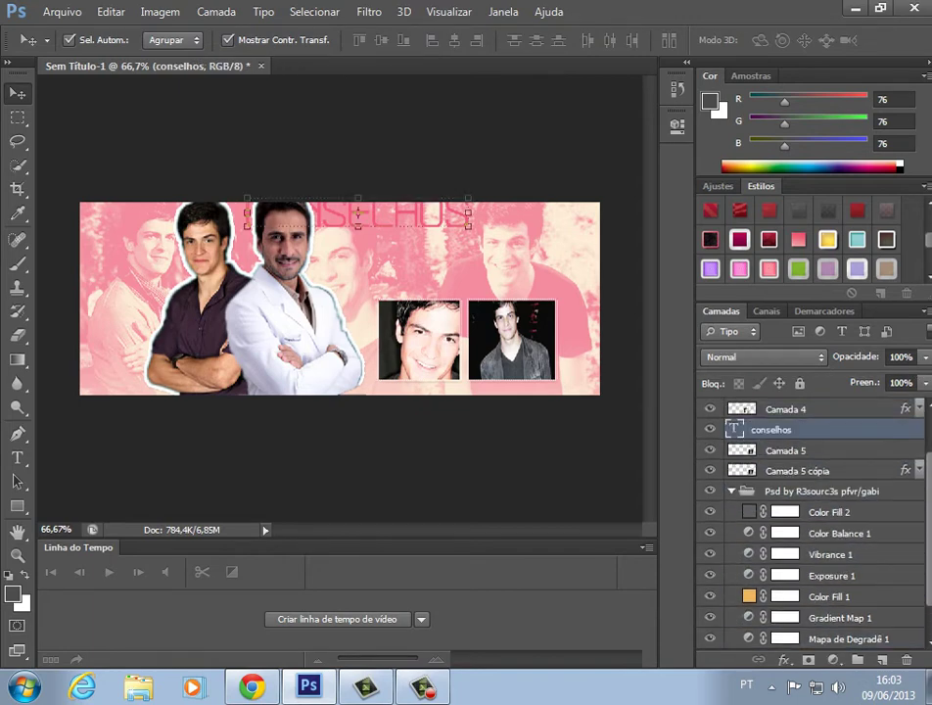
pyautogui.click(731, 491)
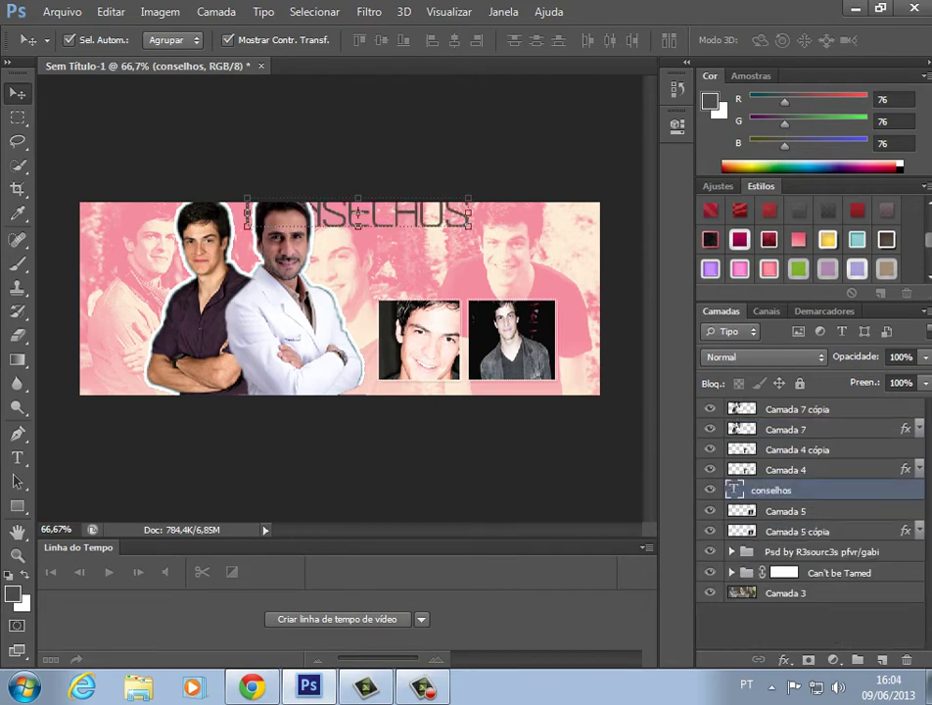
# Move the conselhos title clear of the white-coated man's head, above the small photos, and give it the dark magenta outlined gradient style.
pyautogui.hotkey('ctrl', 't')
pyautogui.moveTo(358, 211); pyautogui.dragTo(430, 223)
pyautogui.press('Return')
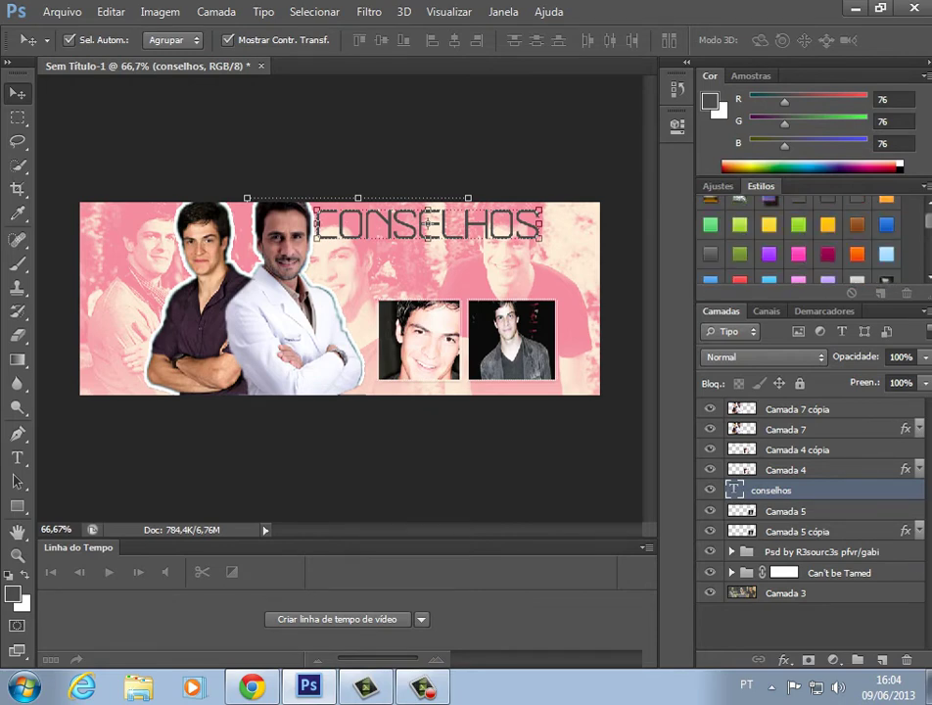
pyautogui.click(827, 253)
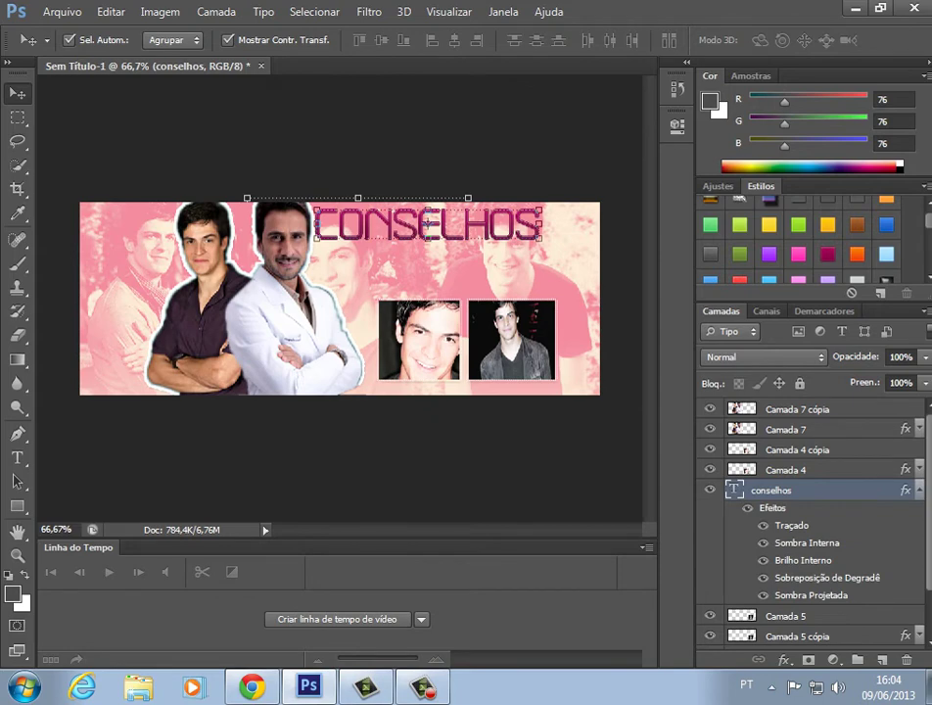
# Examine the finished Conselhos do Félix cover in the browser, on its image page and the Facebook page, and return to Photoshop.
pyautogui.click(427, 259)
pyautogui.click(427, 225)
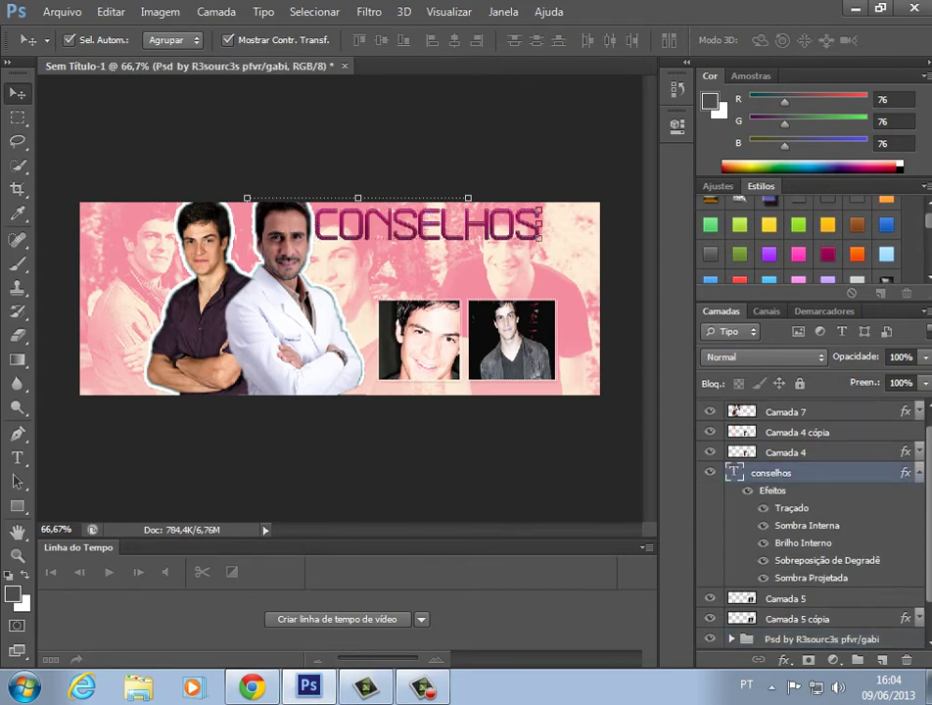
pyautogui.click(396, 156)
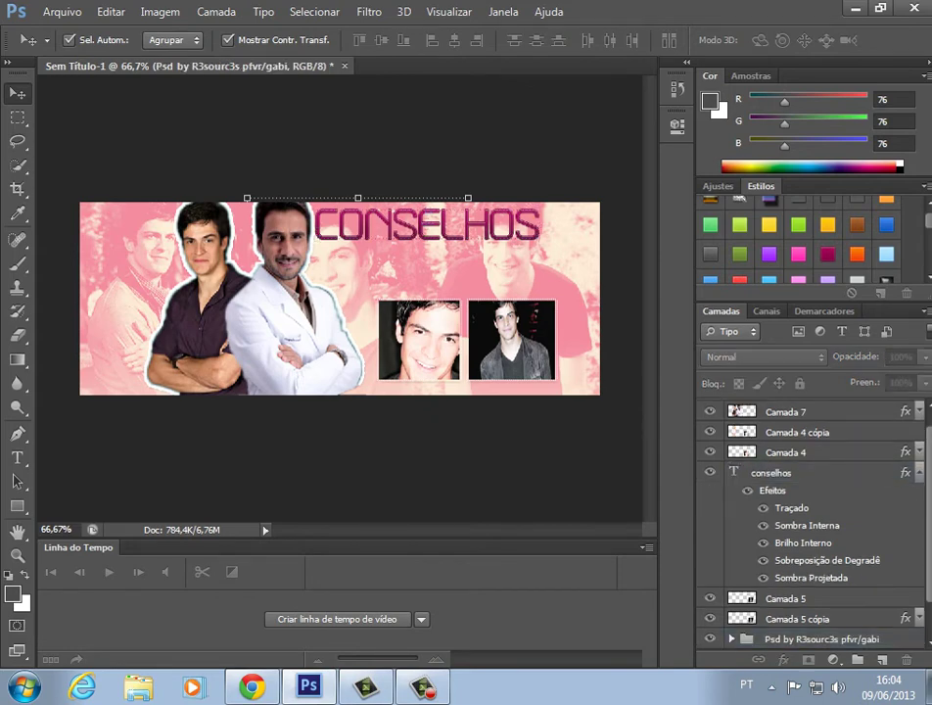
pyautogui.click(252, 686)
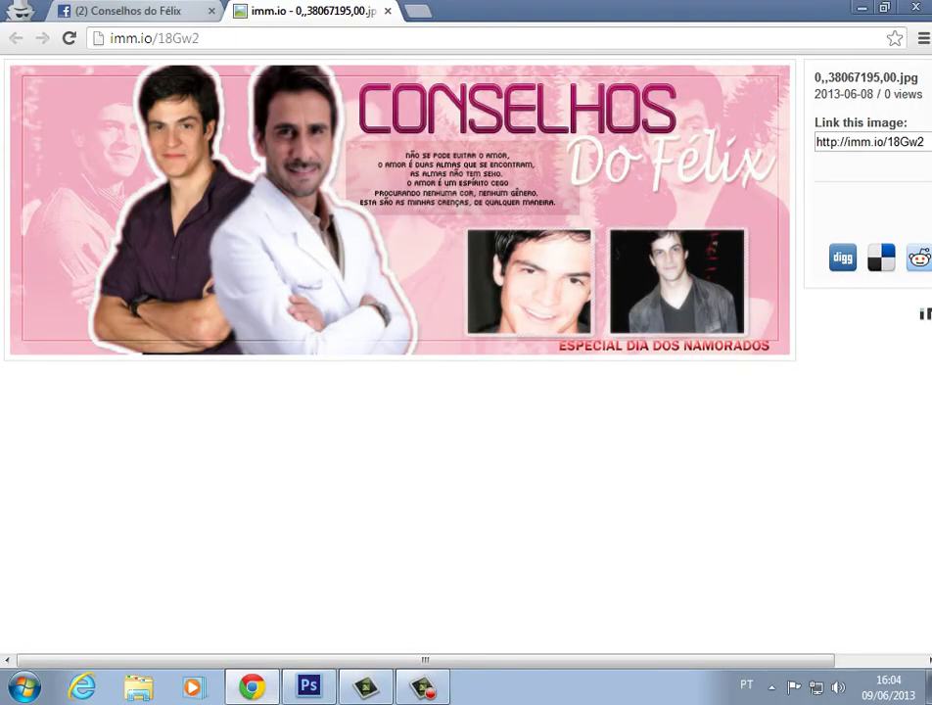
pyautogui.click(127, 11)
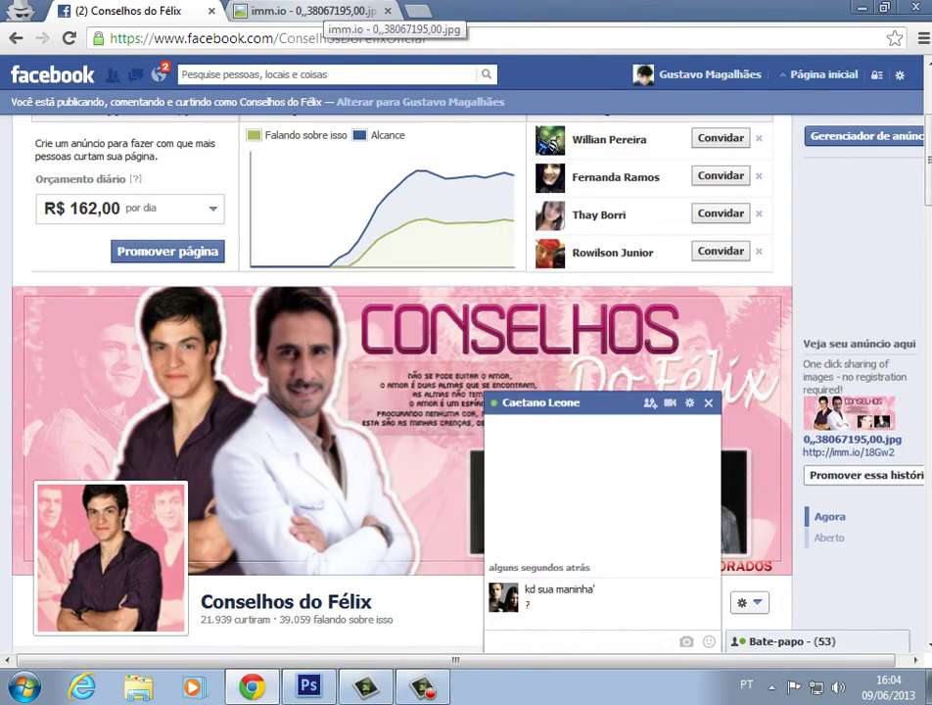
pyautogui.click(303, 10)
pyautogui.click(309, 686)
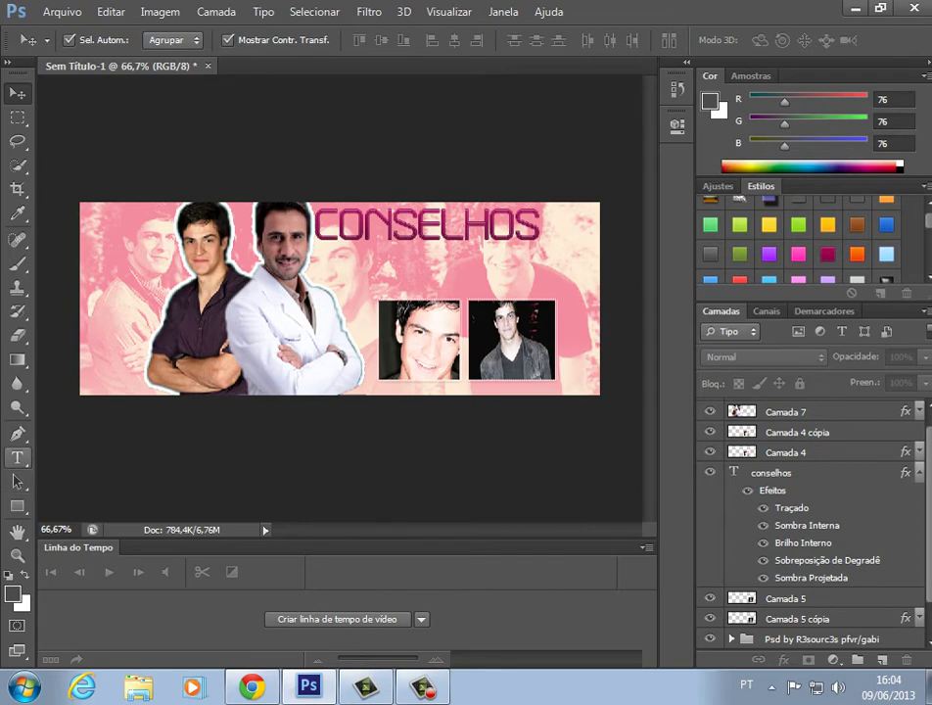
# Add a new text layer reading "do félix" just below the conselhos title.
pyautogui.press('t')
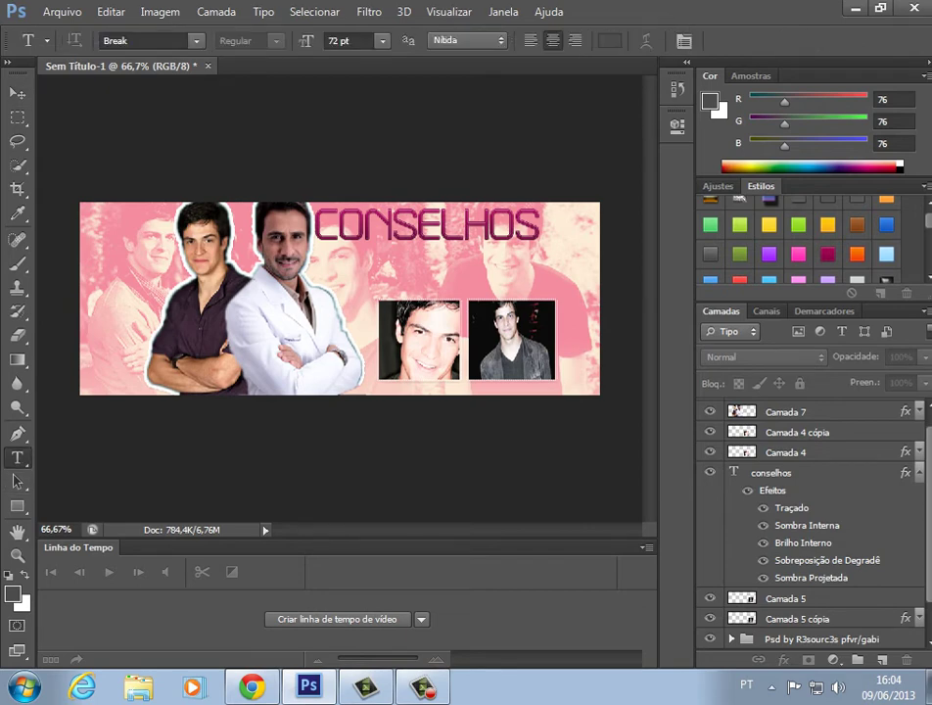
pyautogui.click(449, 254)
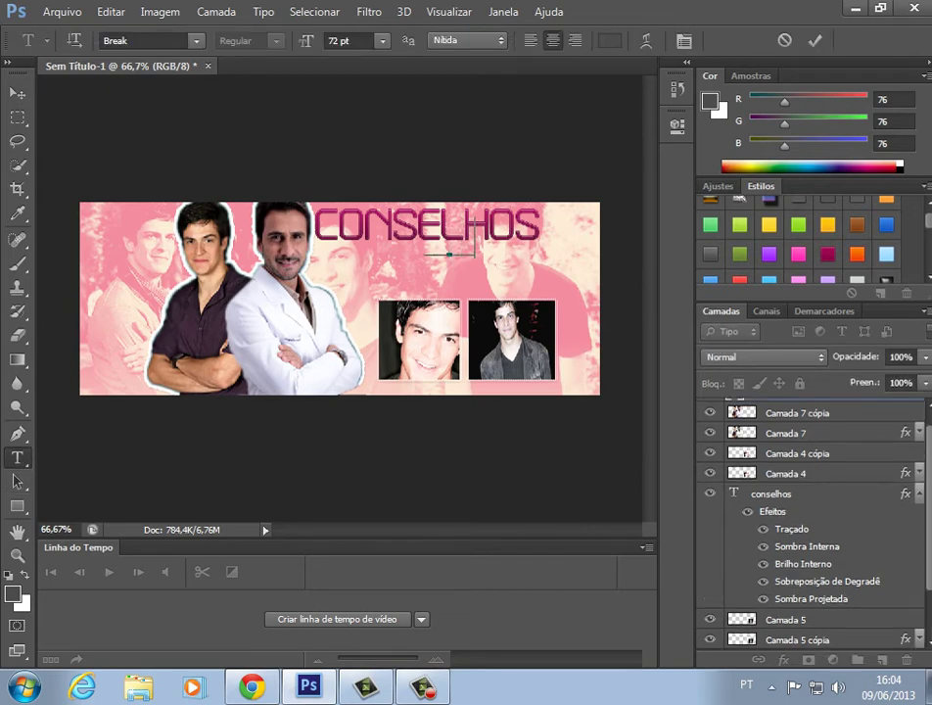
pyautogui.write('do fel')
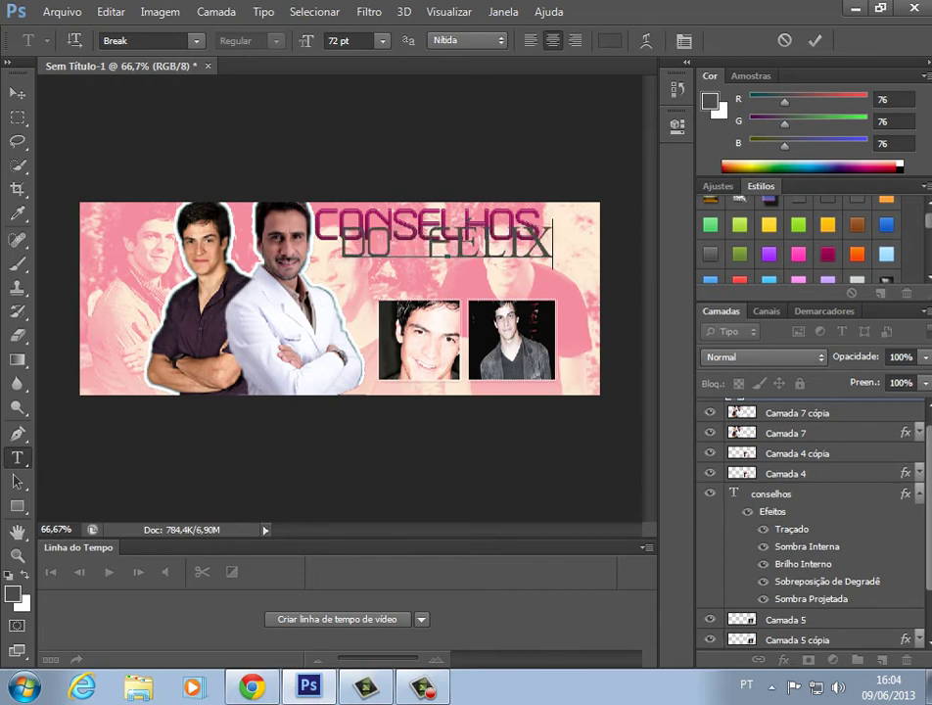
pyautogui.hotkey('shift', 'Left')
pyautogui.hotkey('shift', 'Left')
pyautogui.hotkey('shift', 'Left')
pyautogui.hotkey('shift', 'Left')
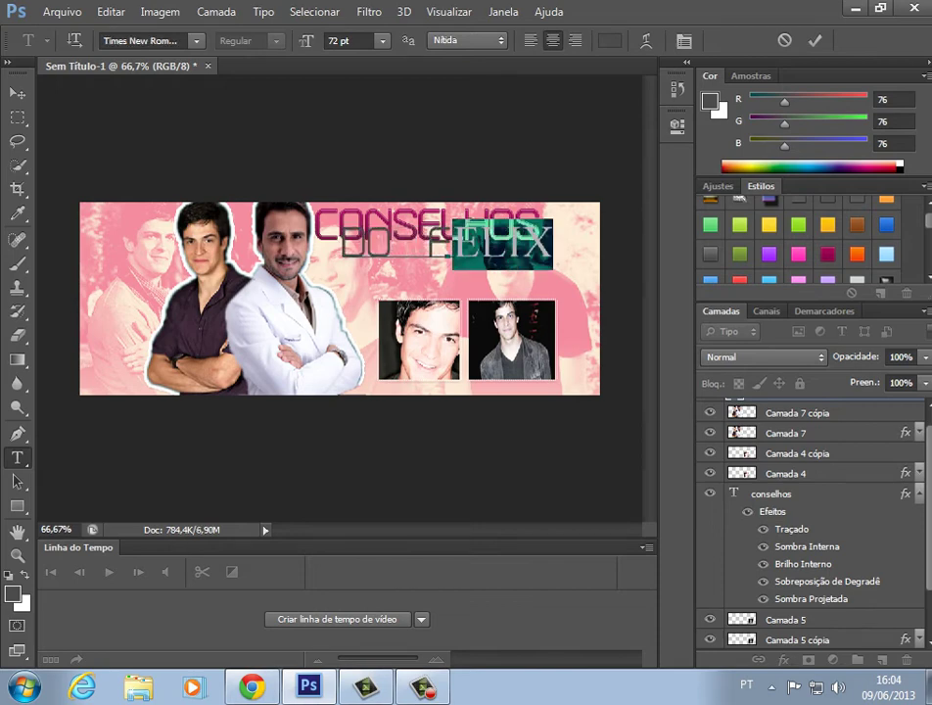
pyautogui.press('BackSpace')
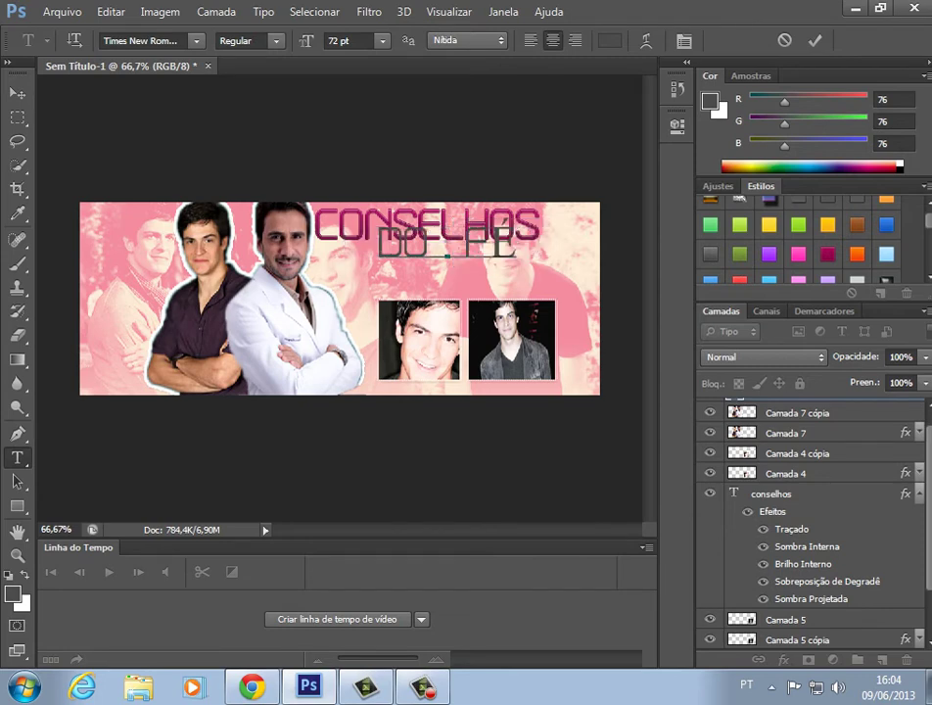
pyautogui.write('élix')
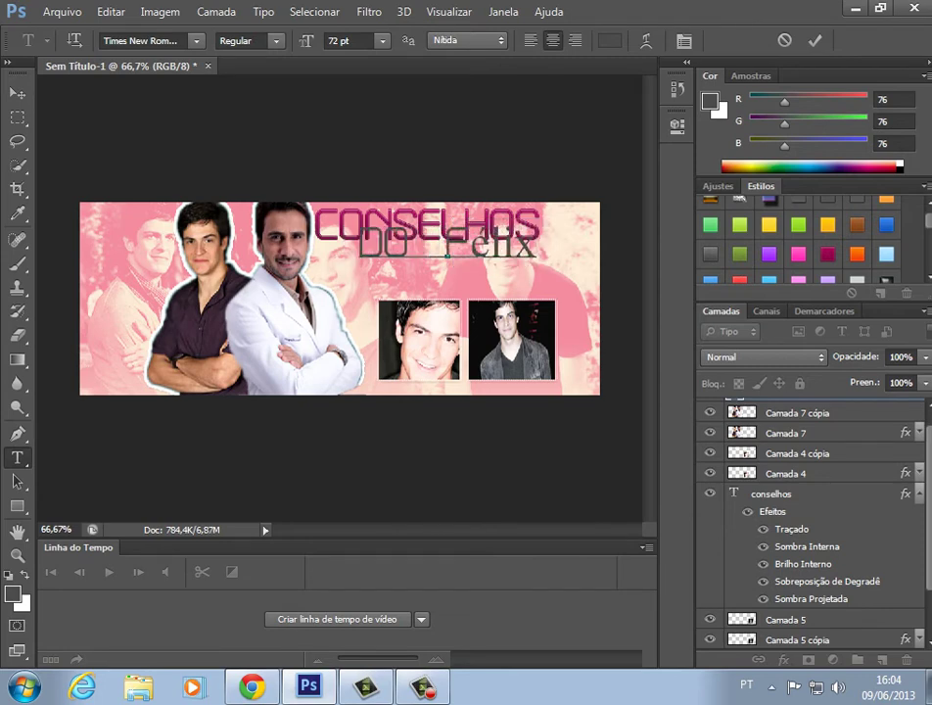
# Set the font of the whole "do félix" text to Freestyle Script.
pyautogui.hotkey('ctrl', 'a')
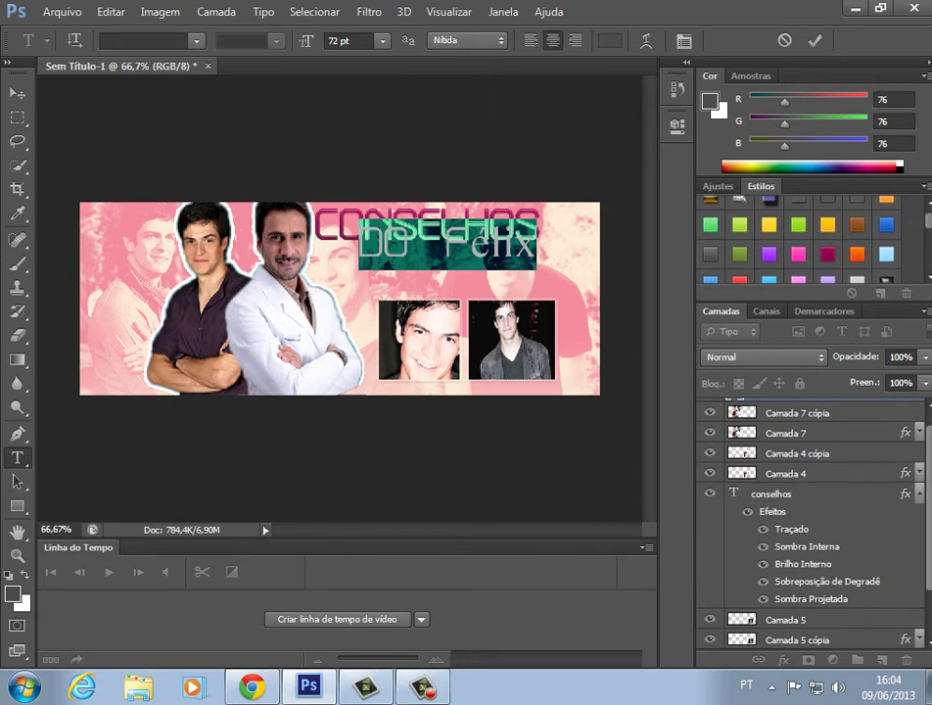
pyautogui.click(197, 41)
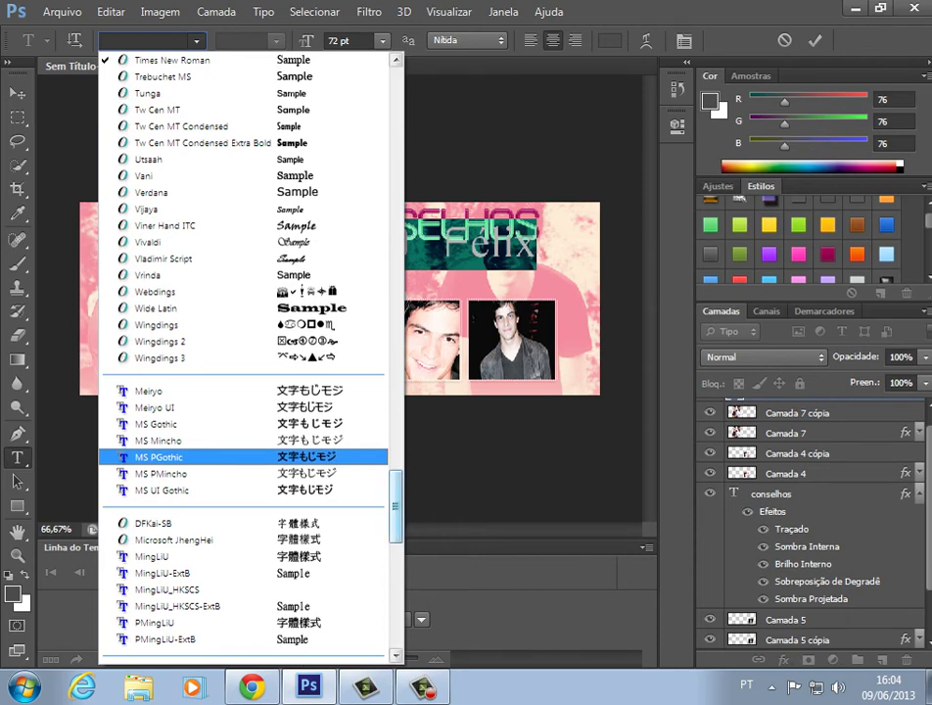
pyautogui.moveTo(395, 507); pyautogui.dragTo(395, 506)
pyautogui.scroll(20, 245, 464)
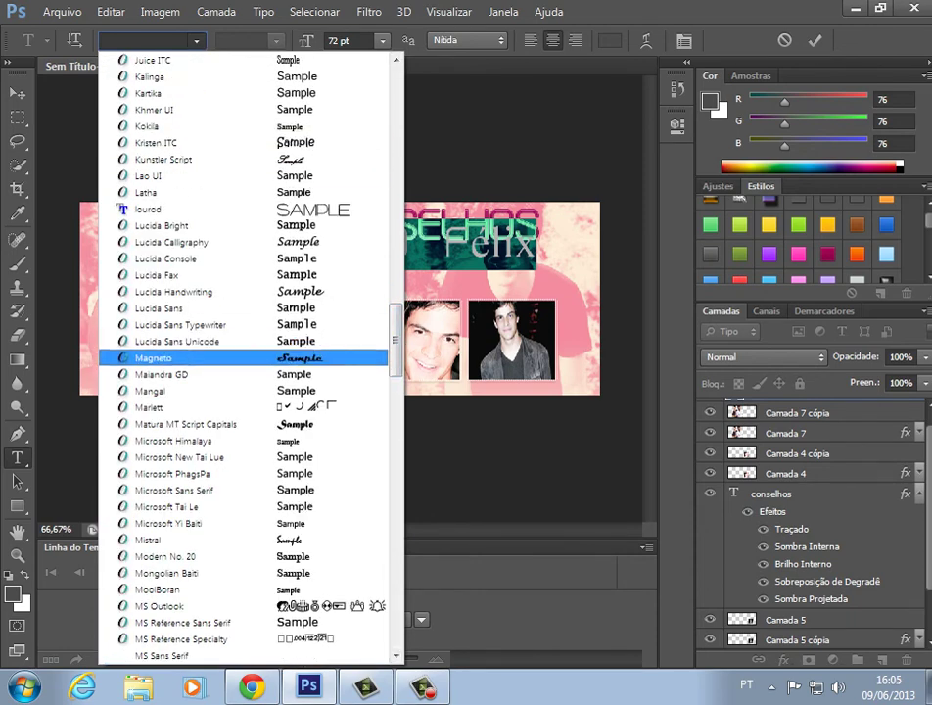
pyautogui.scroll(8, 244, 357)
pyautogui.scroll(4, 244, 206)
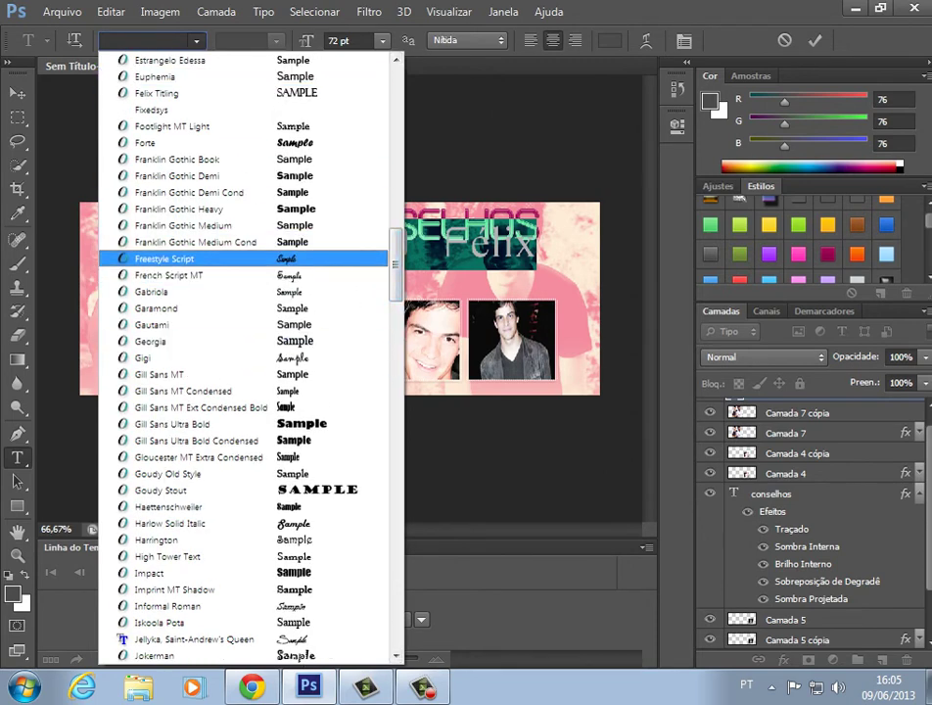
pyautogui.click(164, 259)
pyautogui.click(469, 250)
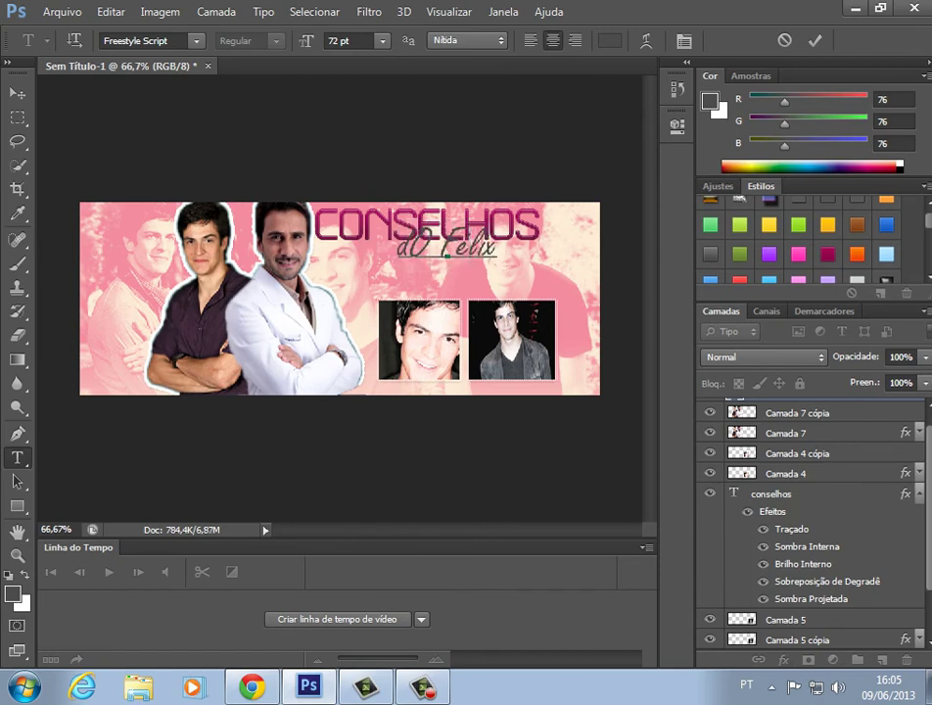
# Retype the first word as "Do" so the text reads "Do Félix", and commit the text layer.
pyautogui.press('BackSpace')
pyautogui.press('BackSpace')
pyautogui.press('BackSpace')
pyautogui.write('d')
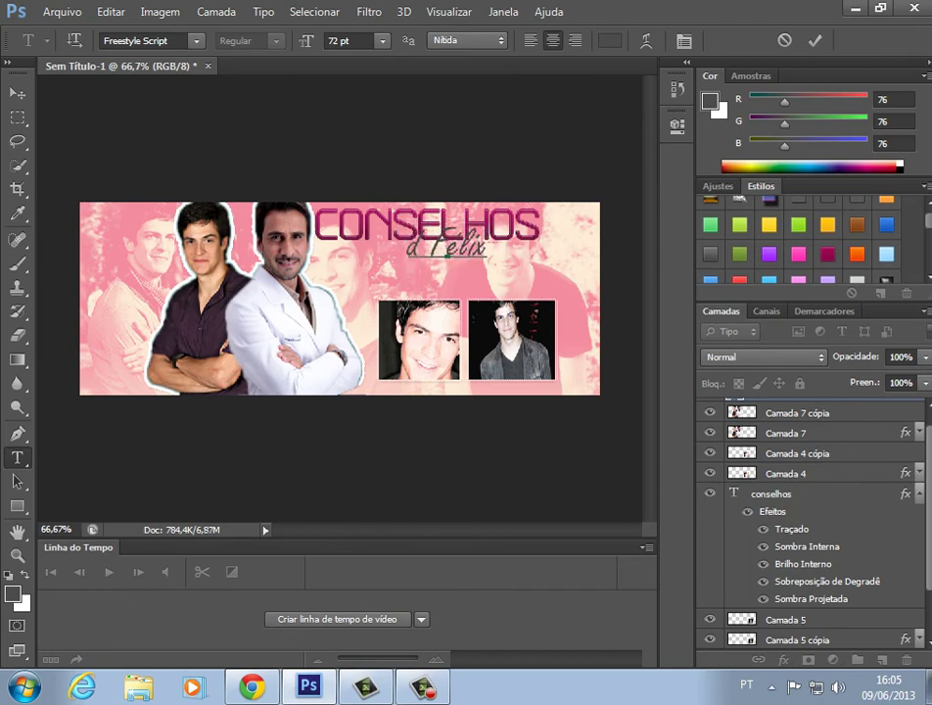
pyautogui.press('BackSpace')
pyautogui.press('BackSpace')
pyautogui.write('Do')
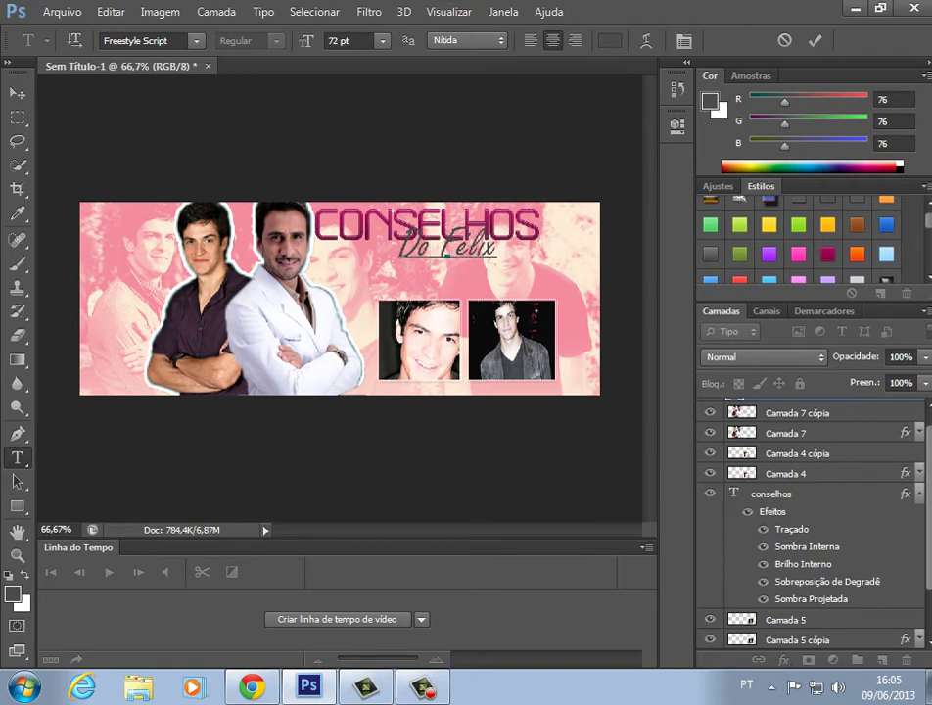
pyautogui.click(18, 92)
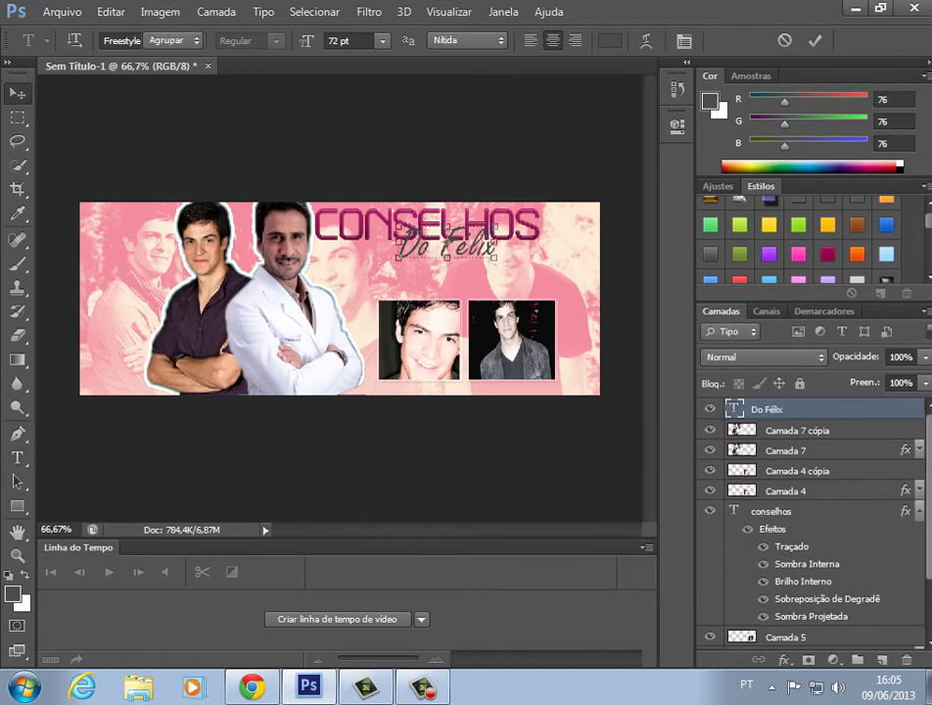
# Move the Do Félix text under the end of the conselhos title and enlarge it to about 125%.
pyautogui.moveTo(446, 244); pyautogui.dragTo(590, 243)
pyautogui.hotkey('ctrl', 't')
pyautogui.moveTo(480, 268); pyautogui.dragTo(467, 281)
pyautogui.press('Return')
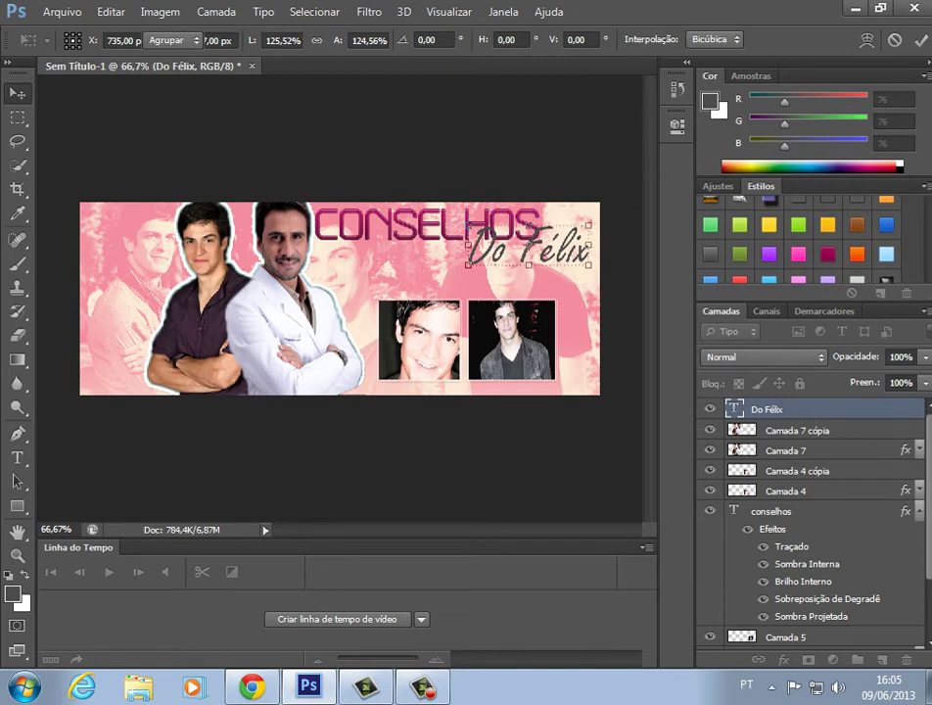
pyautogui.press('Return')
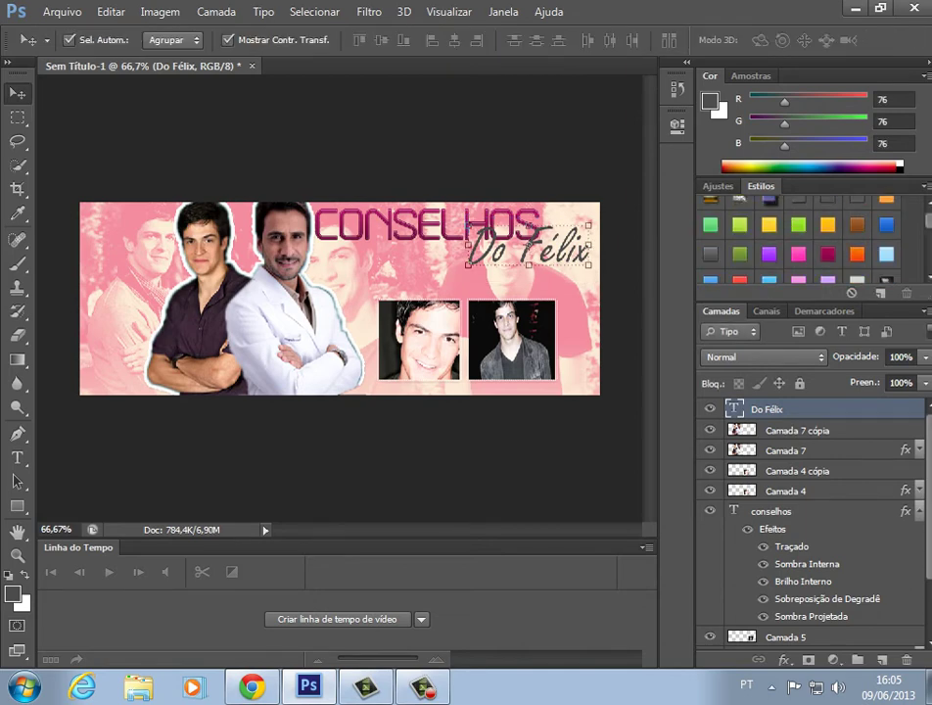
# Try the green and the light blue outlined gradient styles on the Do Félix text.
pyautogui.click(740, 225)
pyautogui.scroll(-2, 797, 240)
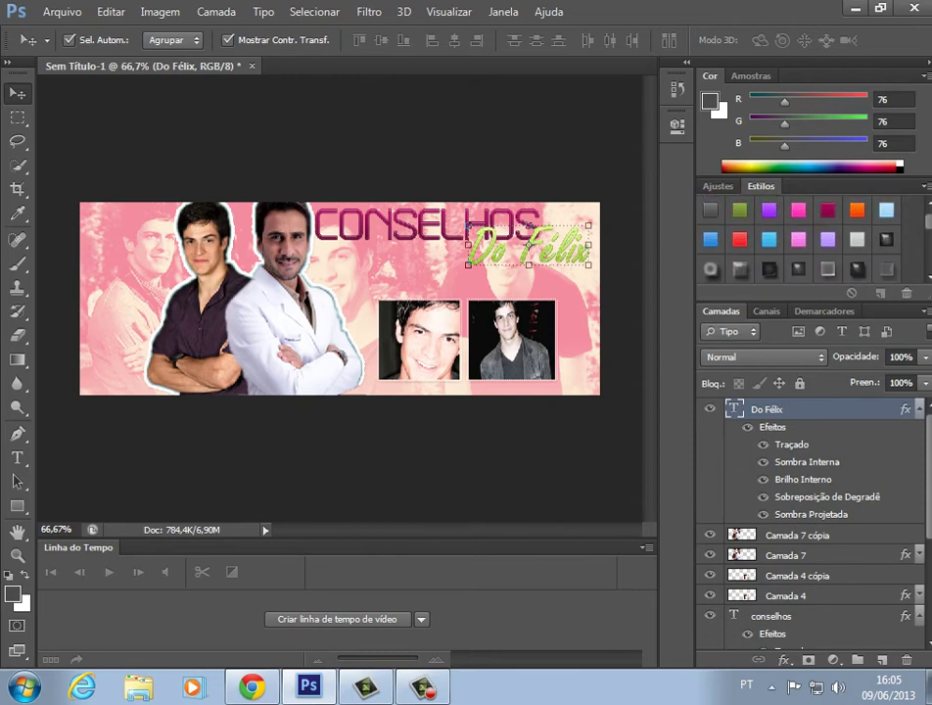
pyautogui.click(886, 211)
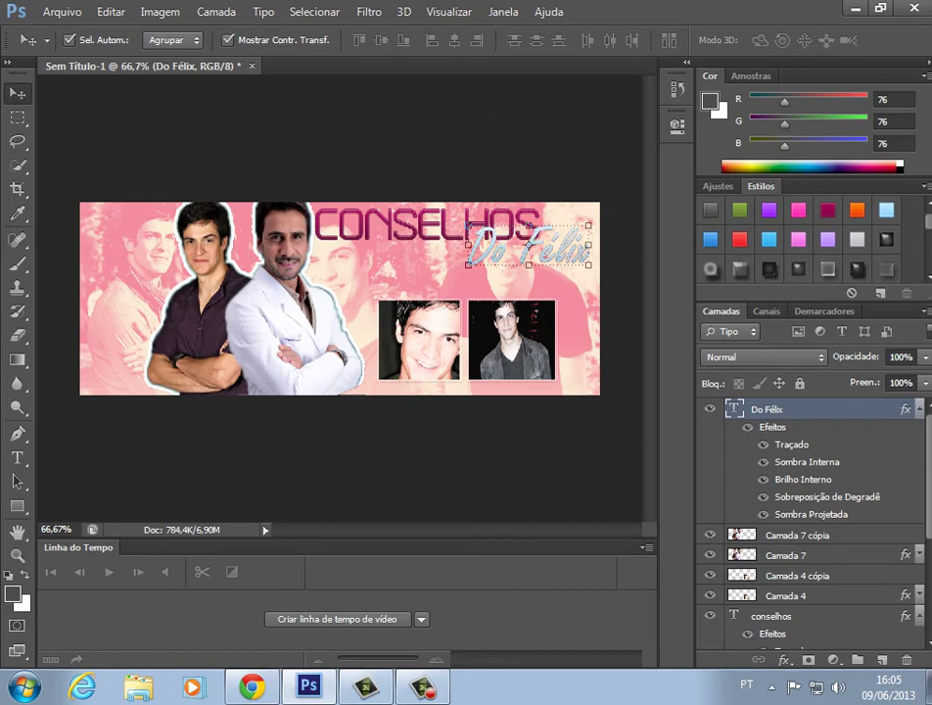
pyautogui.click(548, 445)
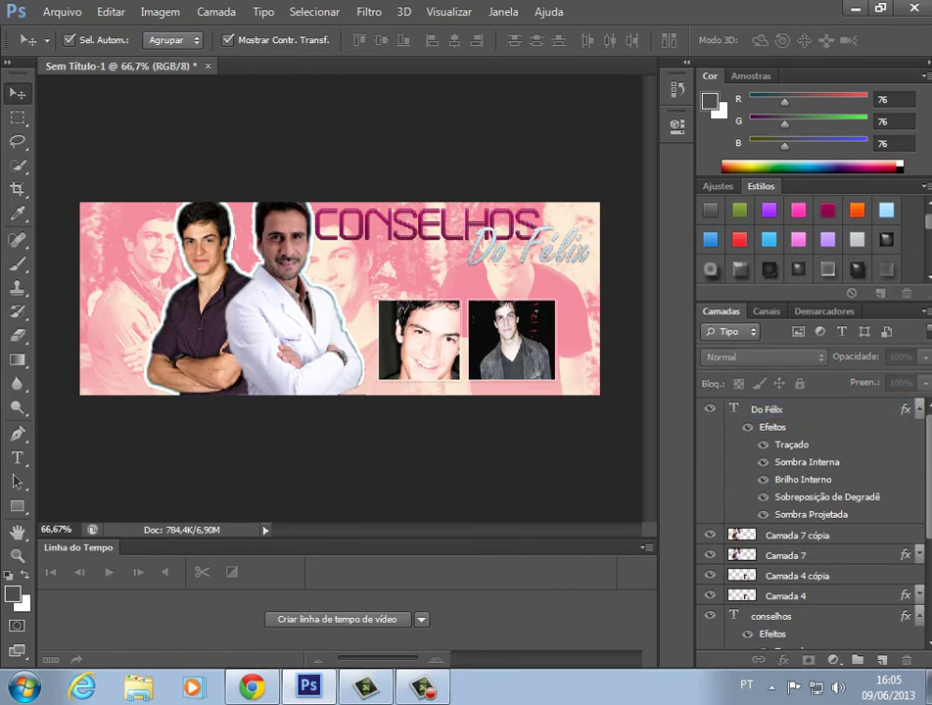
# Check the reference cover and give the Do Félix text the white bevelled gradient style with drop shadow.
pyautogui.hotkey('alt', 'Tab')
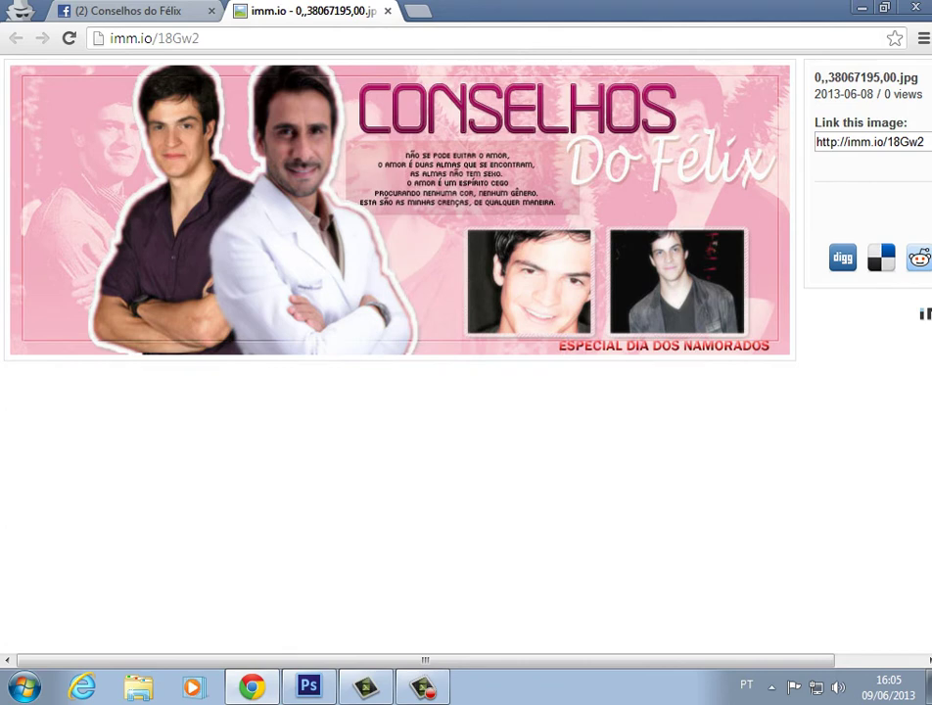
pyautogui.hotkey('alt', 'Tab')
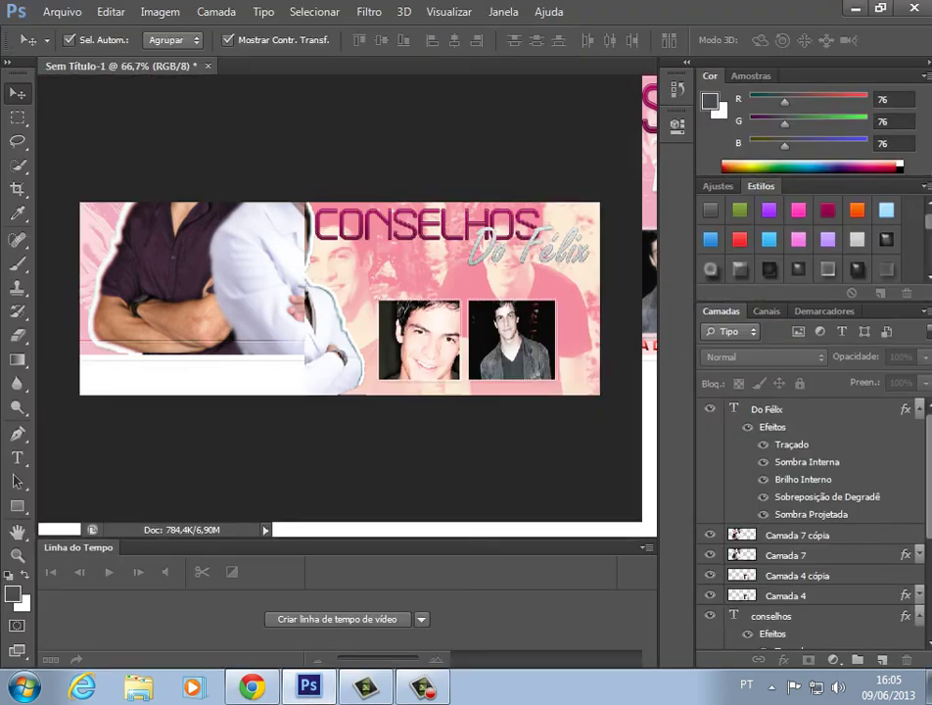
pyautogui.click(766, 409)
pyautogui.scroll(-1, 808, 240)
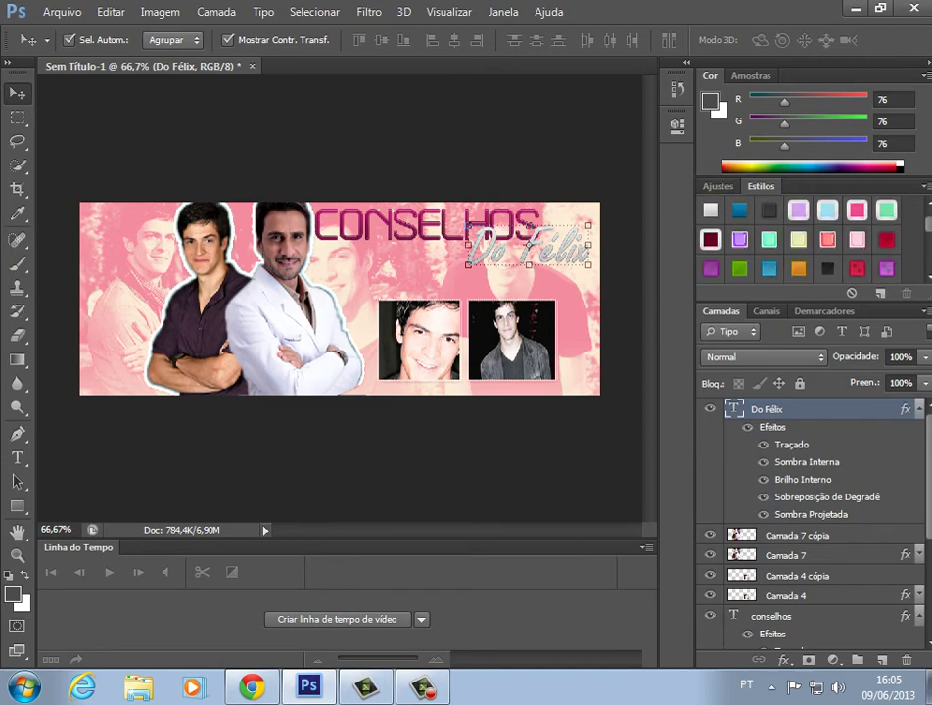
pyautogui.click(469, 455)
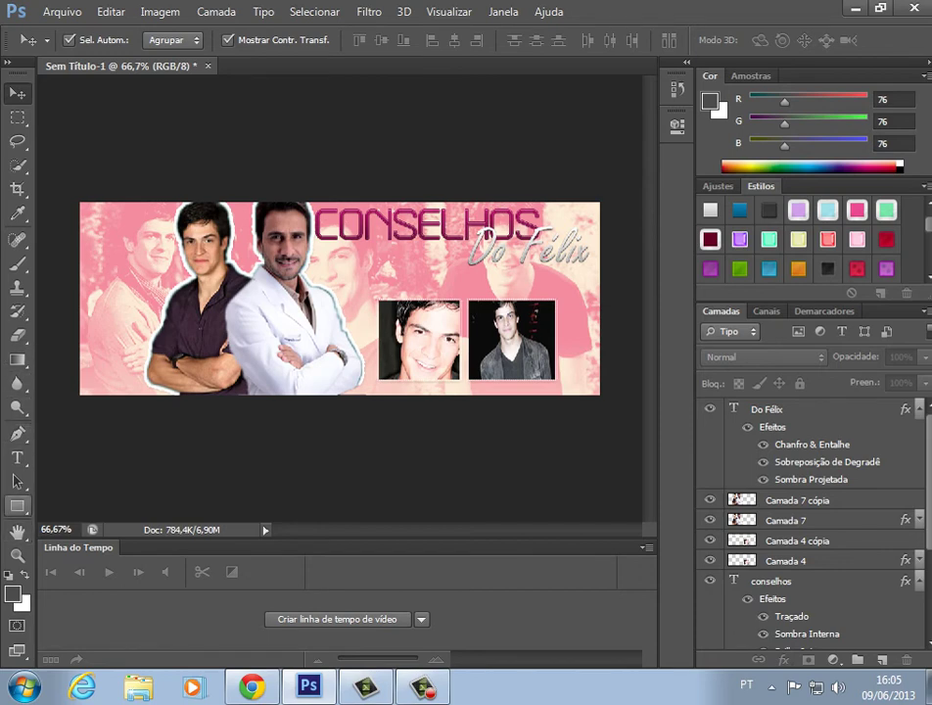
# Draw a rectangle shape about 246 × 72 px below the conselhos title, between the white-coated man and the Do Félix text.
pyautogui.click(18, 505)
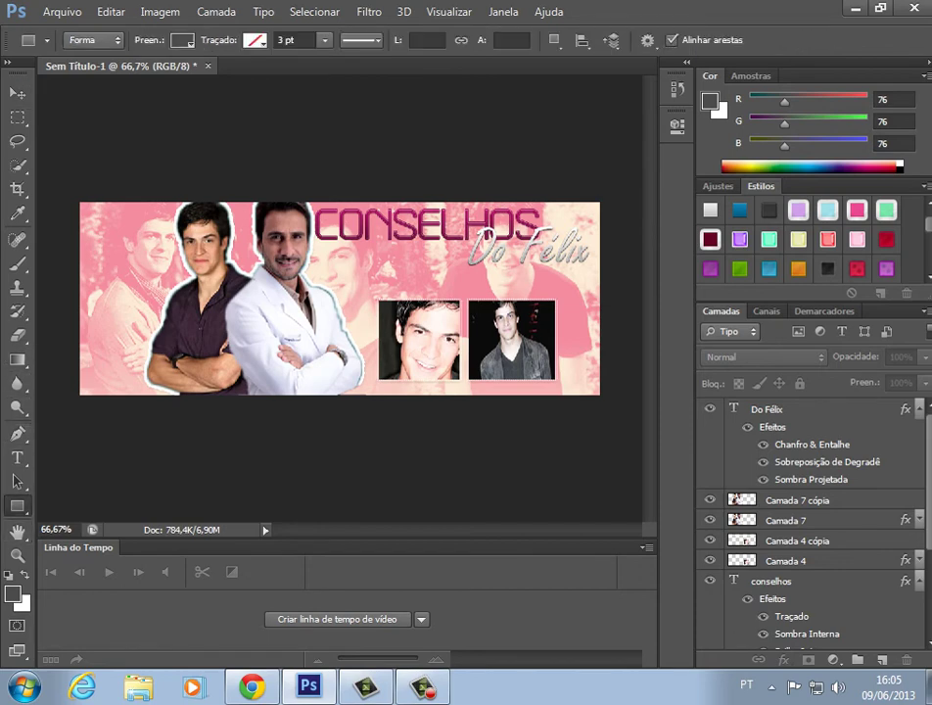
pyautogui.moveTo(310, 246); pyautogui.dragTo(461, 291)
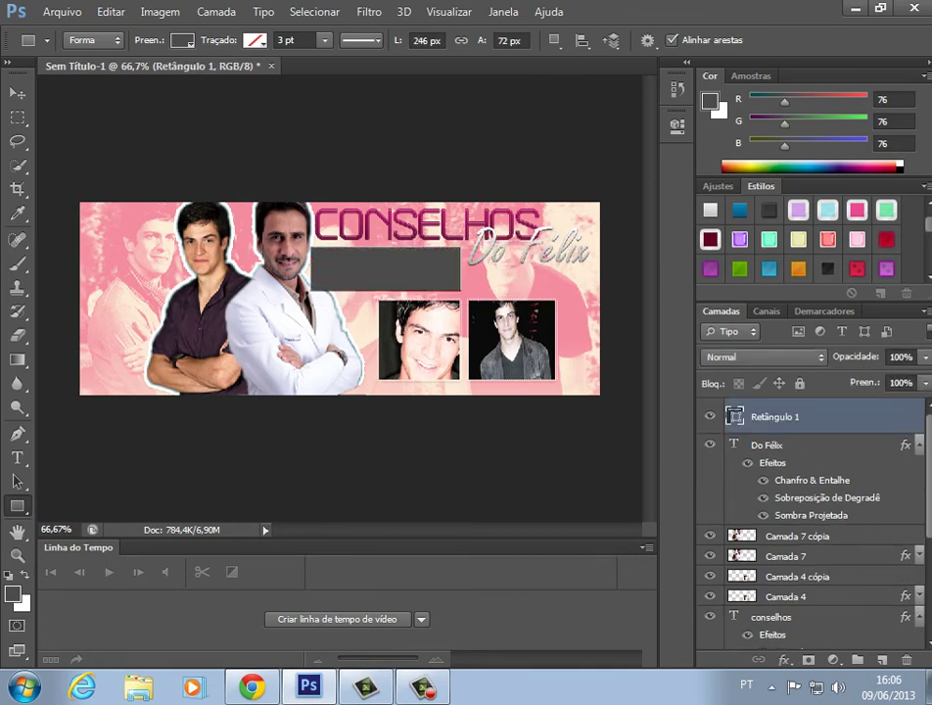
pyautogui.press('v')
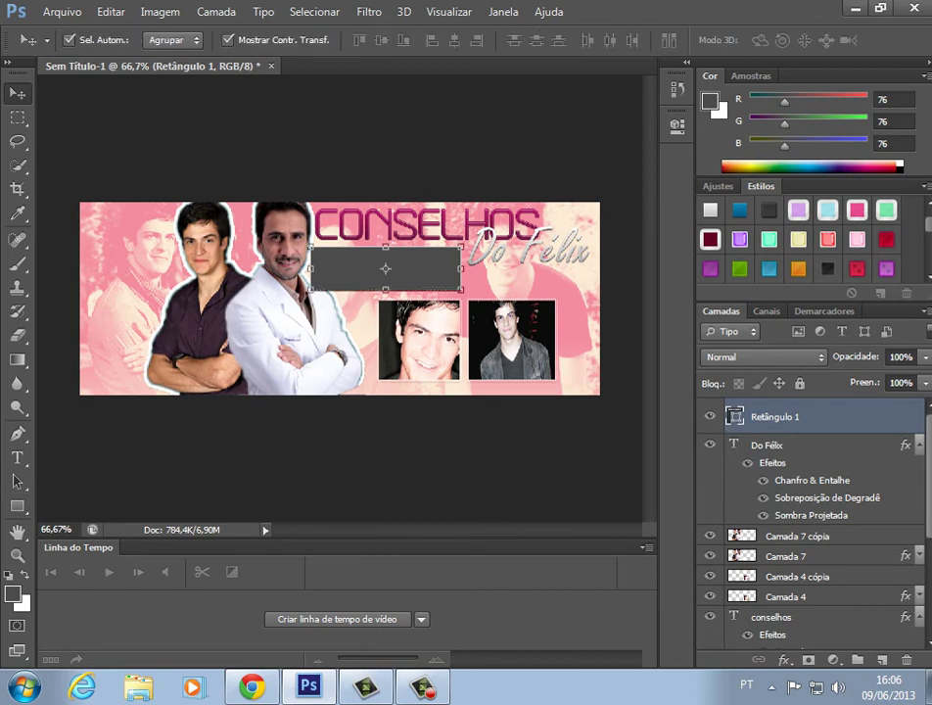
# Give the rectangle the white bevelled gradient style and lower its layer opacity to 25%.
pyautogui.scroll(-3, 813, 239)
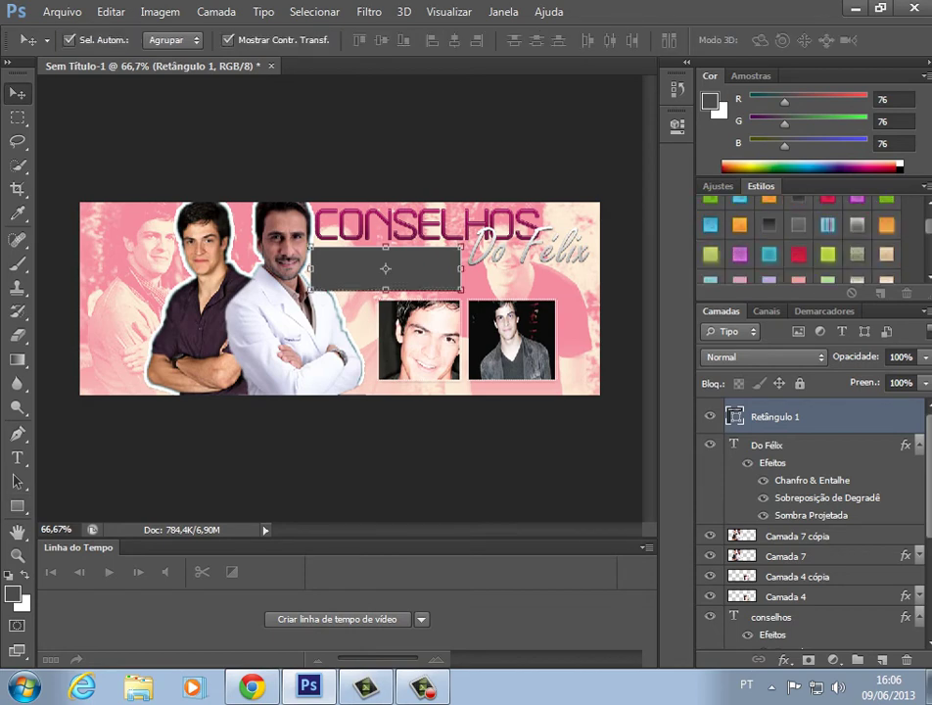
pyautogui.scroll(-4, 798, 239)
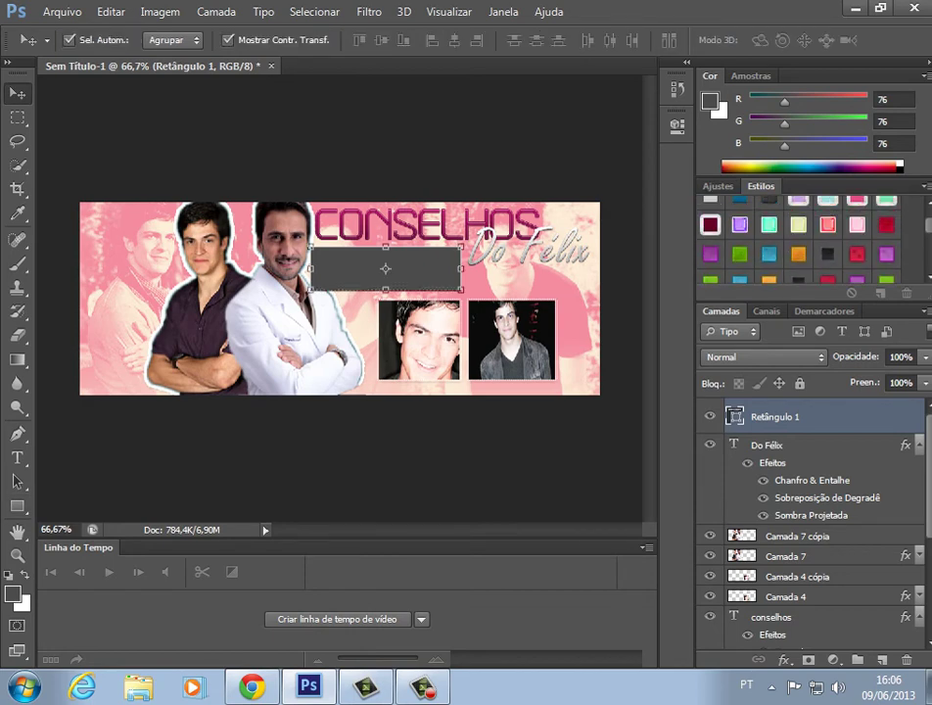
pyautogui.click(711, 238)
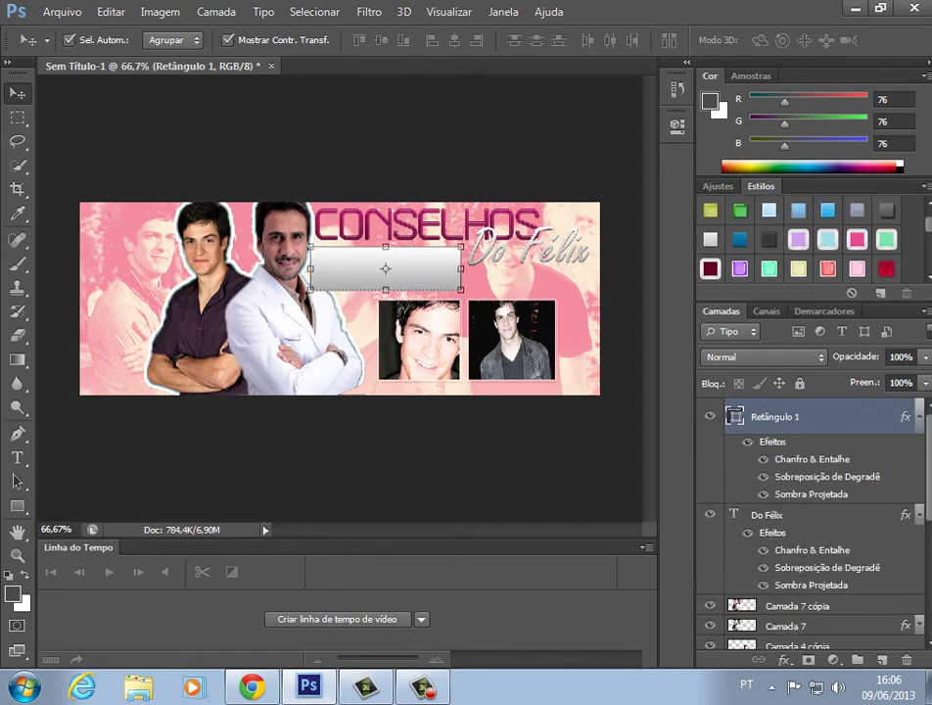
pyautogui.click(925, 358)
pyautogui.moveTo(924, 378); pyautogui.dragTo(854, 377)
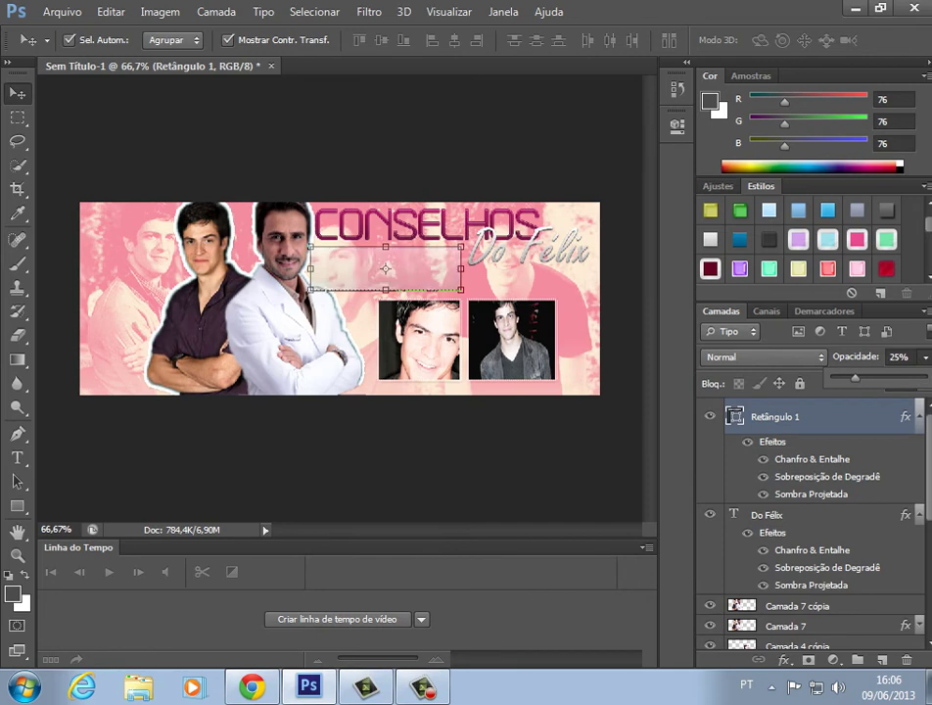
# Raise the rectangle's layer opacity to 36% and give it the dark blue gradient style with inner shadow and drop shadow.
pyautogui.moveTo(854, 378); pyautogui.dragTo(865, 377)
pyautogui.click(739, 239)
pyautogui.click(739, 239)
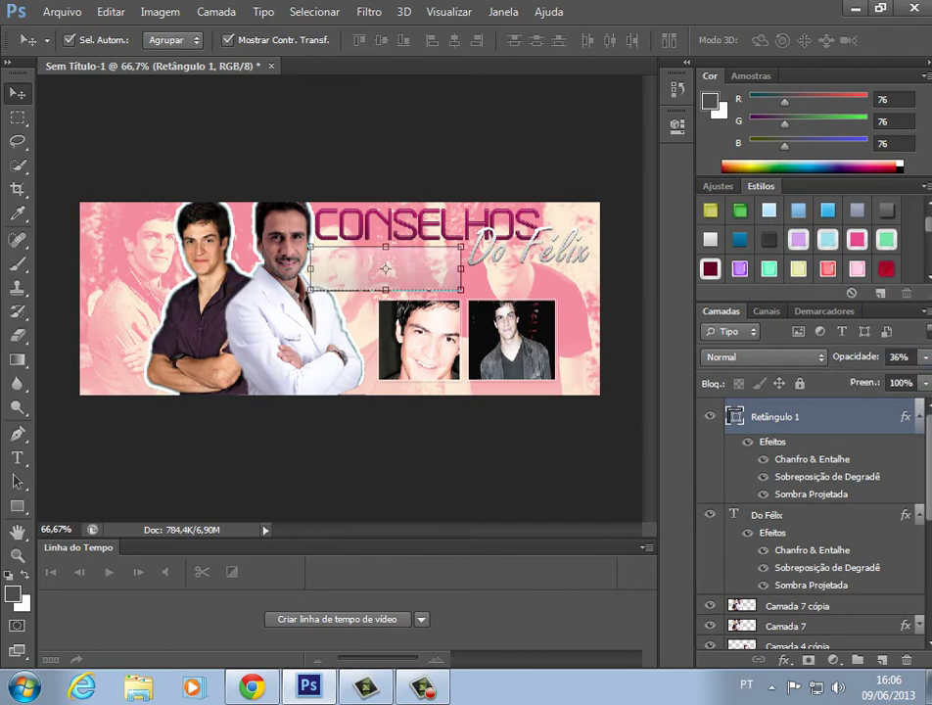
# Move the rectangle slightly right and up, then heighten it to fill the gap between the conselhos title and the framed photos.
pyautogui.moveTo(344, 268)
pyautogui.mouseDown()
pyautogui.moveTo(360, 267)
pyautogui.moveTo(350, 264)
pyautogui.mouseUp()
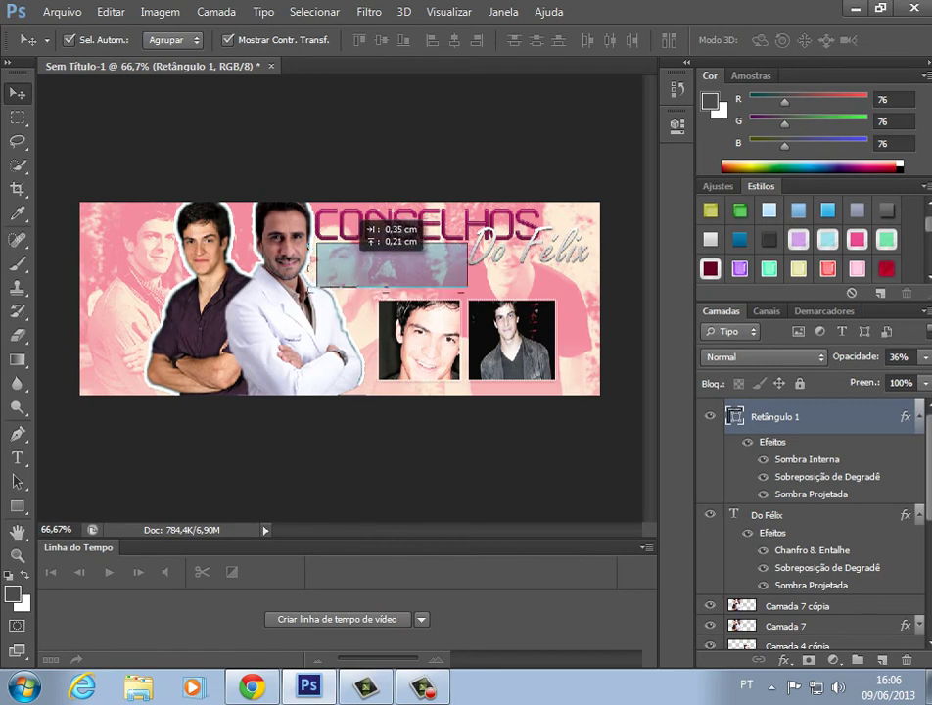
pyautogui.hotkey('ctrl', 't')
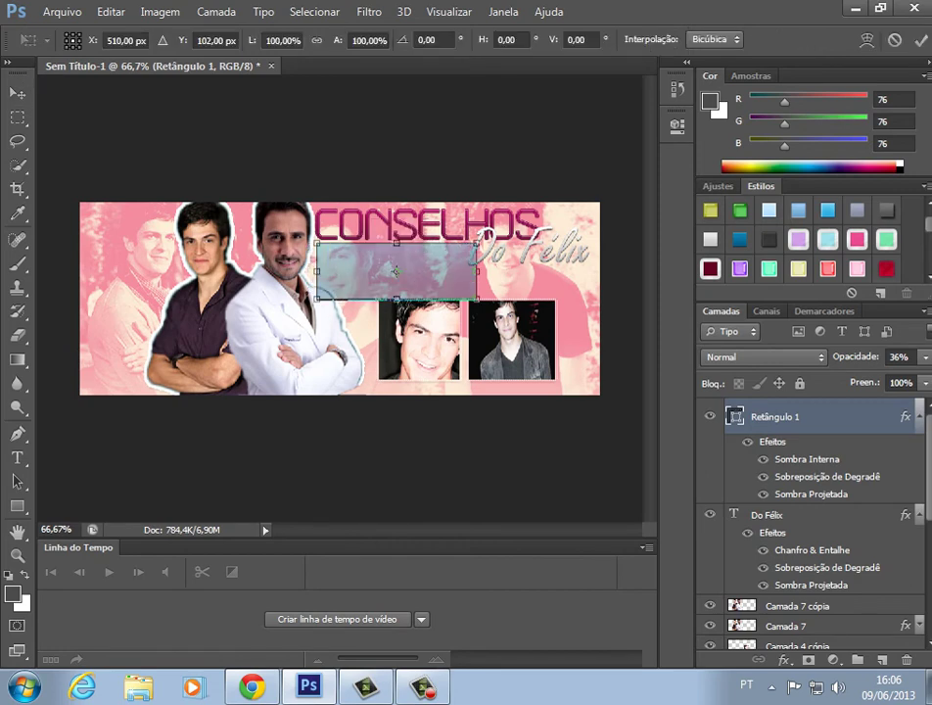
pyautogui.moveTo(467, 287); pyautogui.dragTo(472, 298)
pyautogui.press('Return')
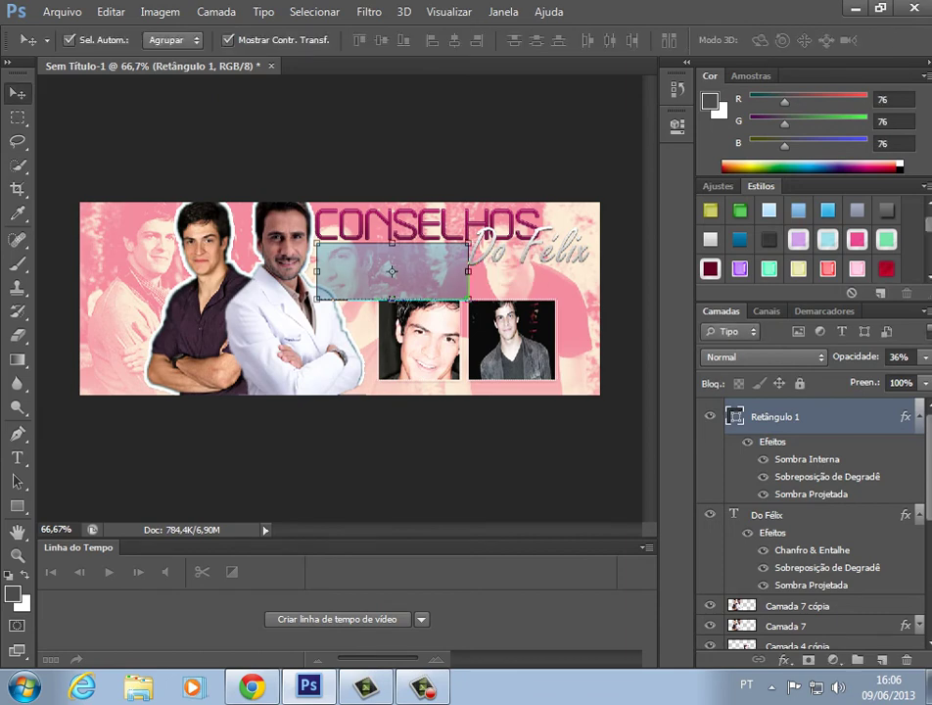
# Collapse the rectangle's and Do Félix layer effects and move the Retângulo 1 layer below Camada 4, directly above conselhos.
pyautogui.click(918, 417)
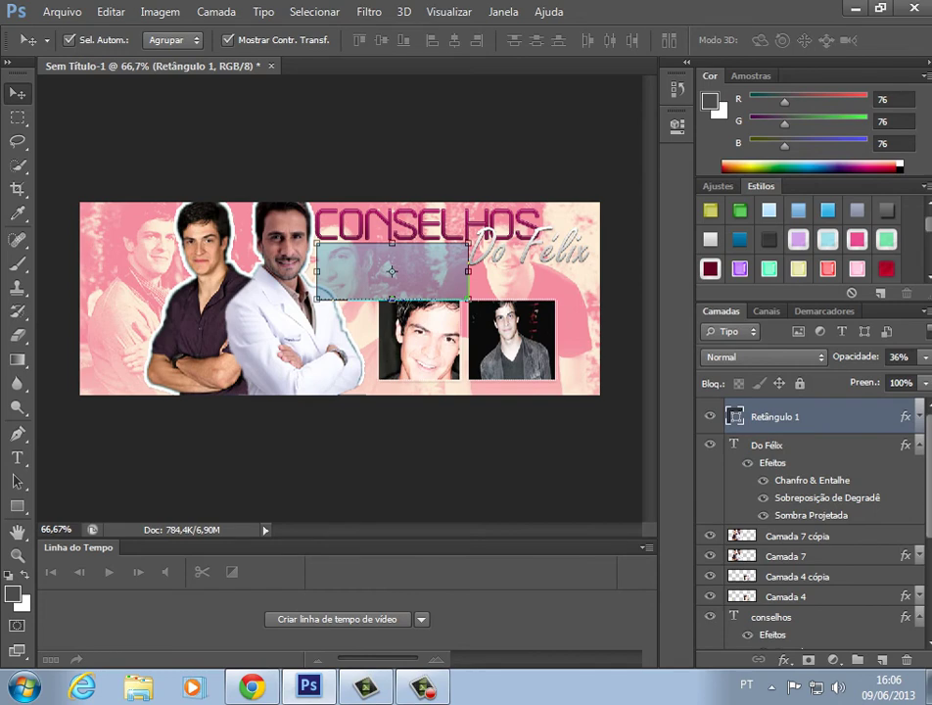
pyautogui.click(919, 445)
pyautogui.moveTo(773, 416); pyautogui.dragTo(773, 526)
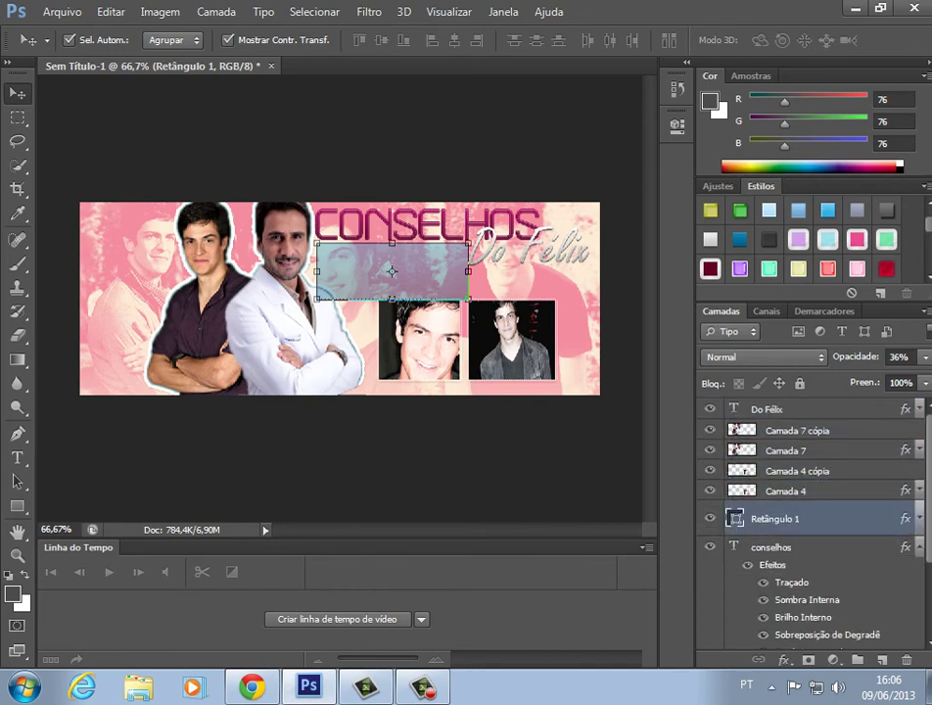
pyautogui.click(392, 455)
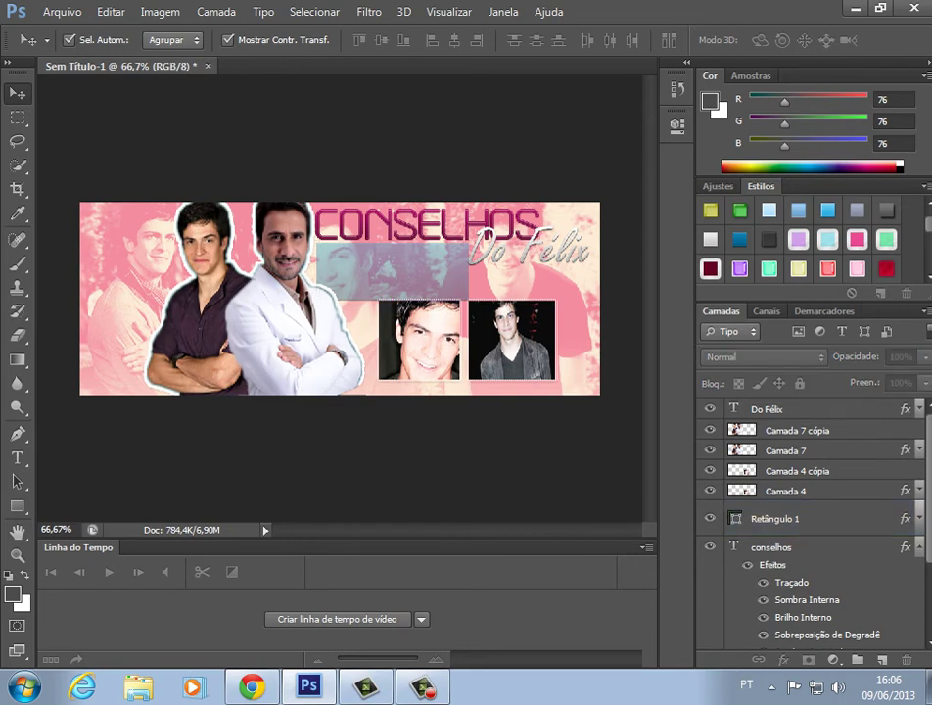
pyautogui.click(774, 519)
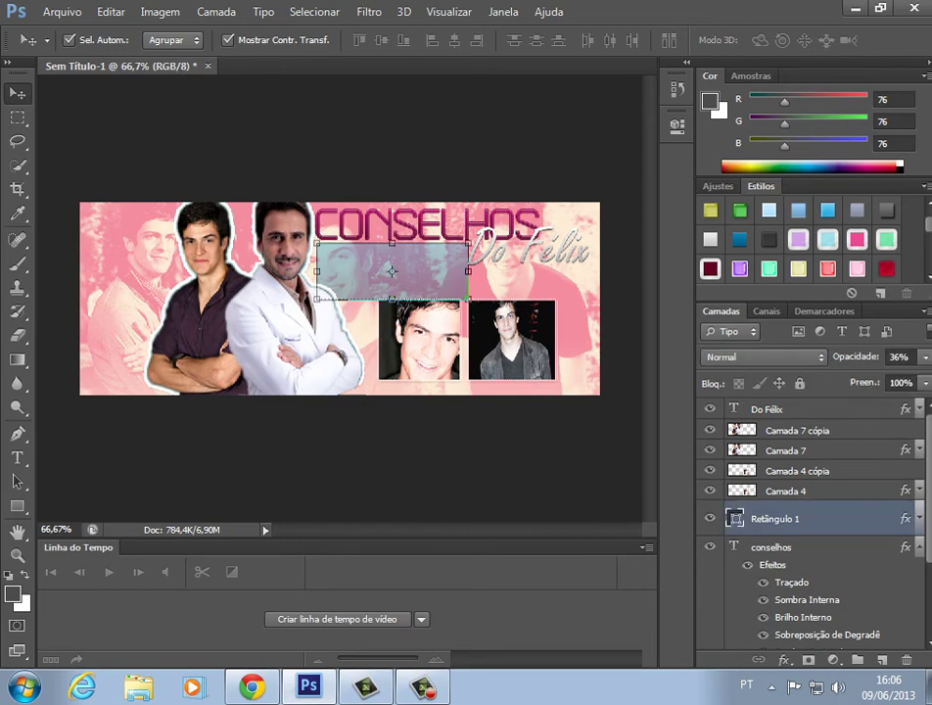
pyautogui.click(391, 455)
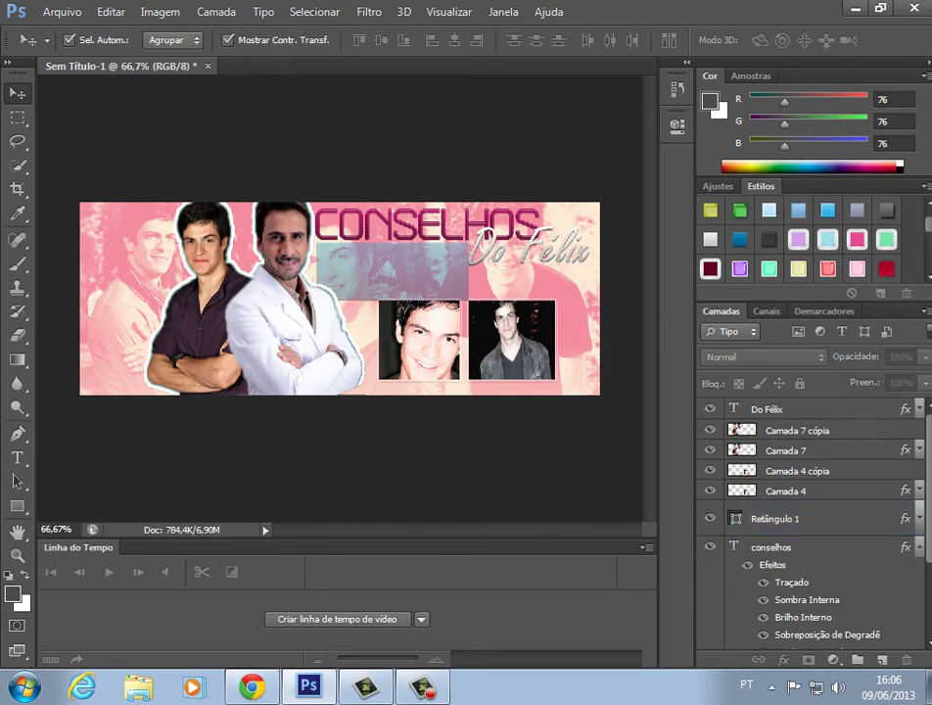
# Start a new text layer at the upper left of the blue rectangle and choose the PF Arma Five font.
pyautogui.press('t')
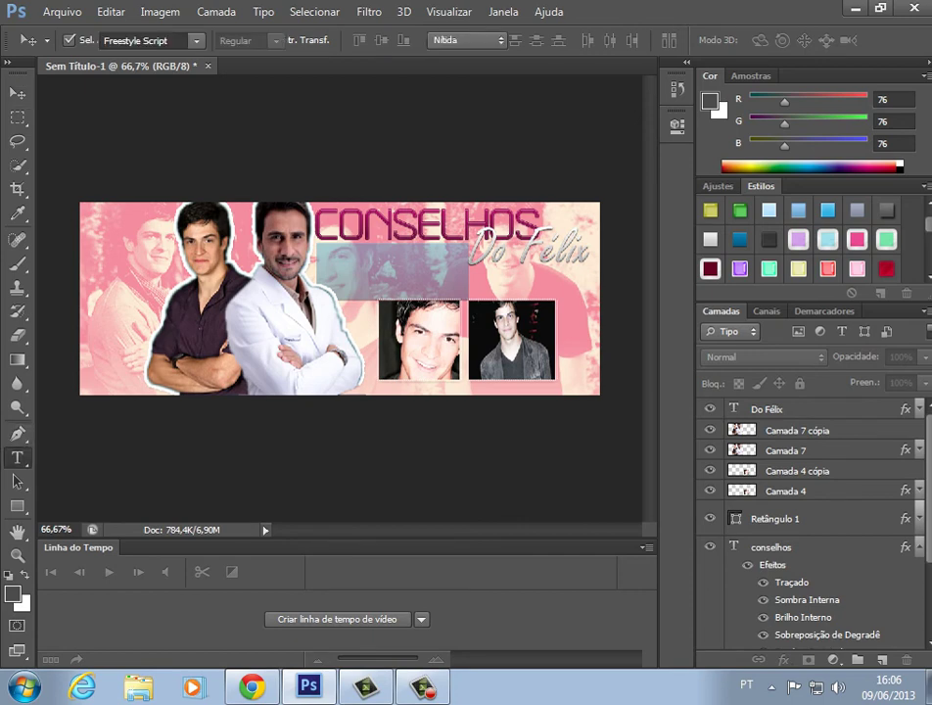
pyautogui.click(336, 250)
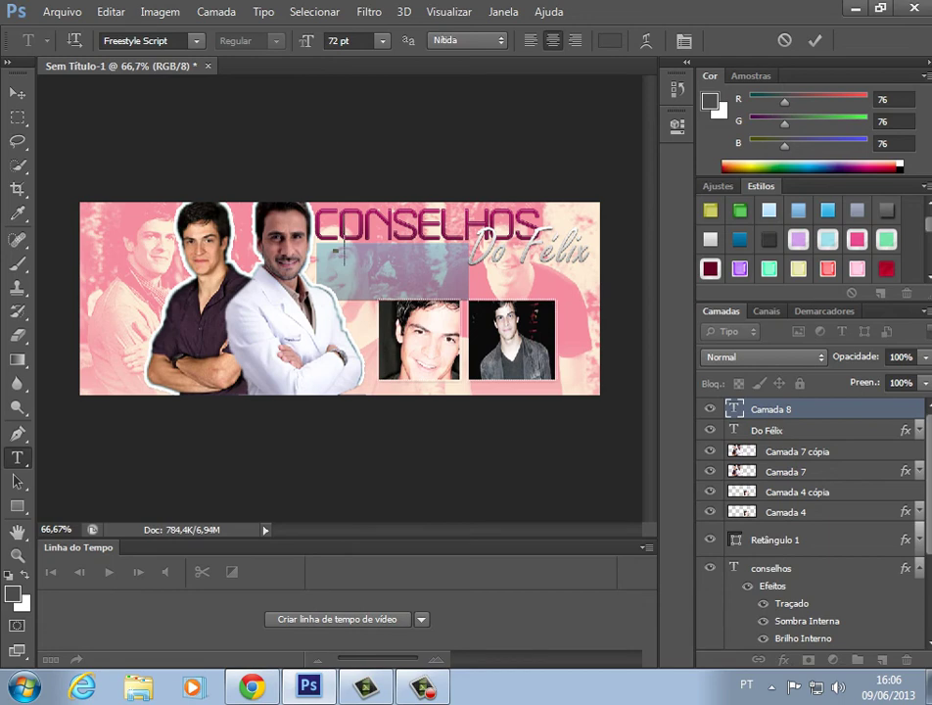
pyautogui.write('L')
pyautogui.press('BackSpace')
pyautogui.click(196, 40)
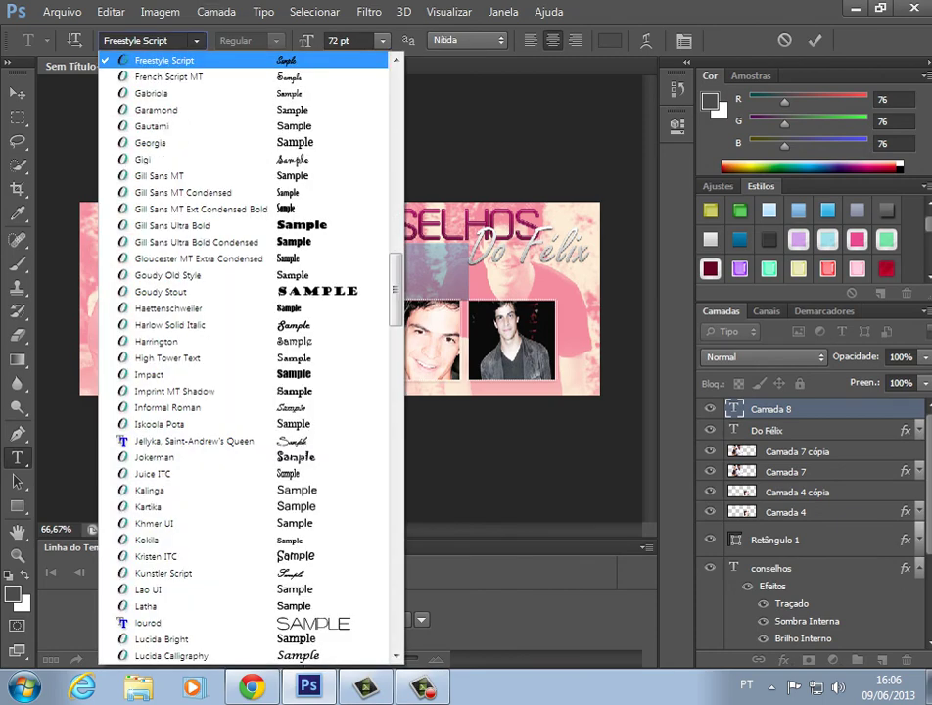
pyautogui.scroll(-15, 245, 357)
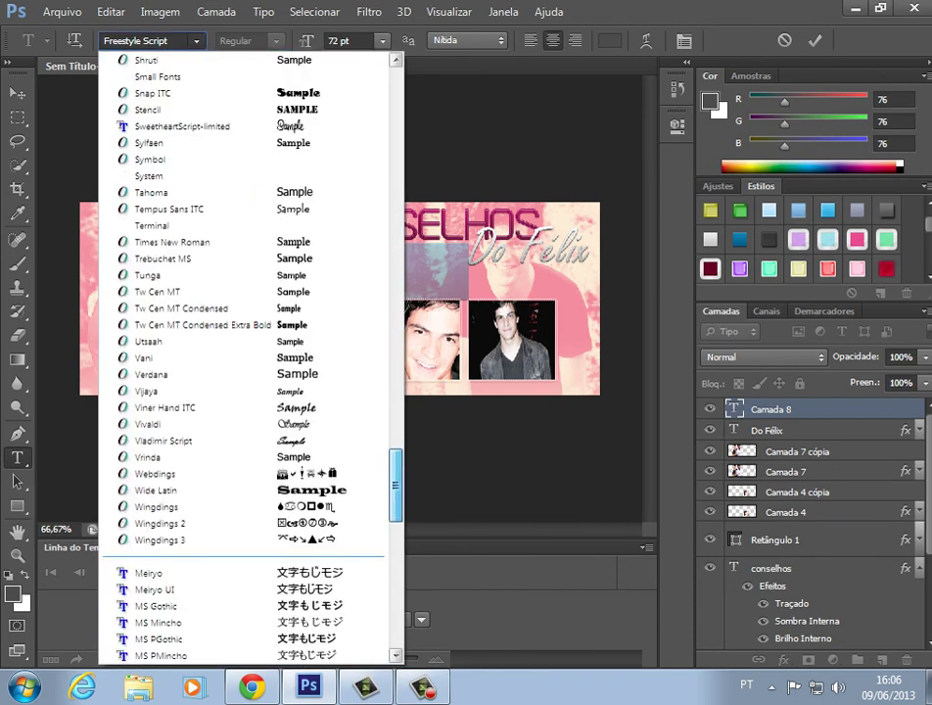
pyautogui.scroll(3, 244, 357)
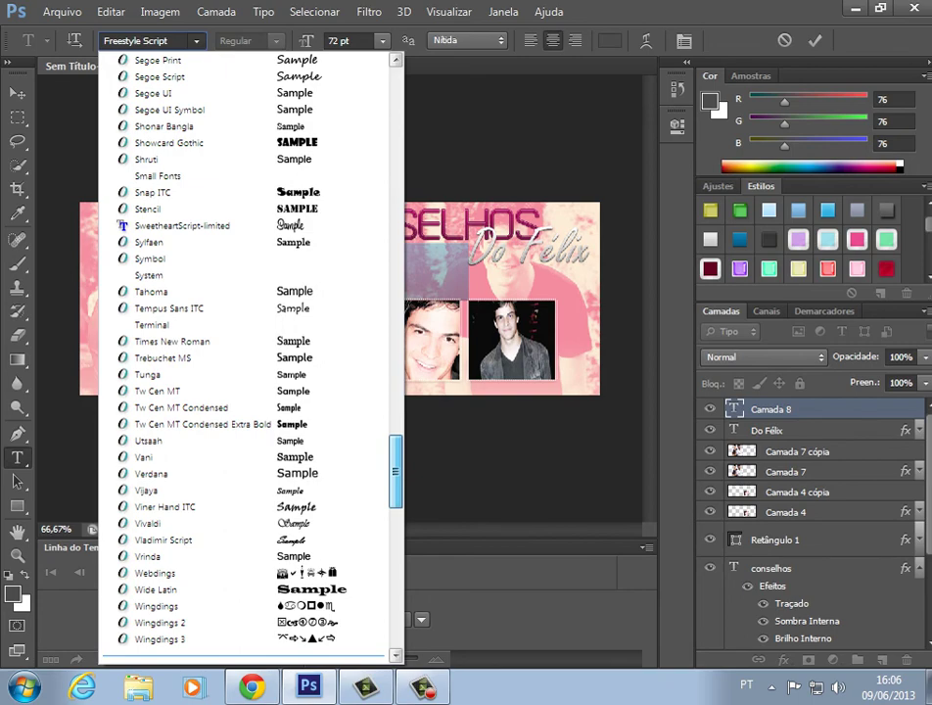
pyautogui.scroll(20, 245, 357)
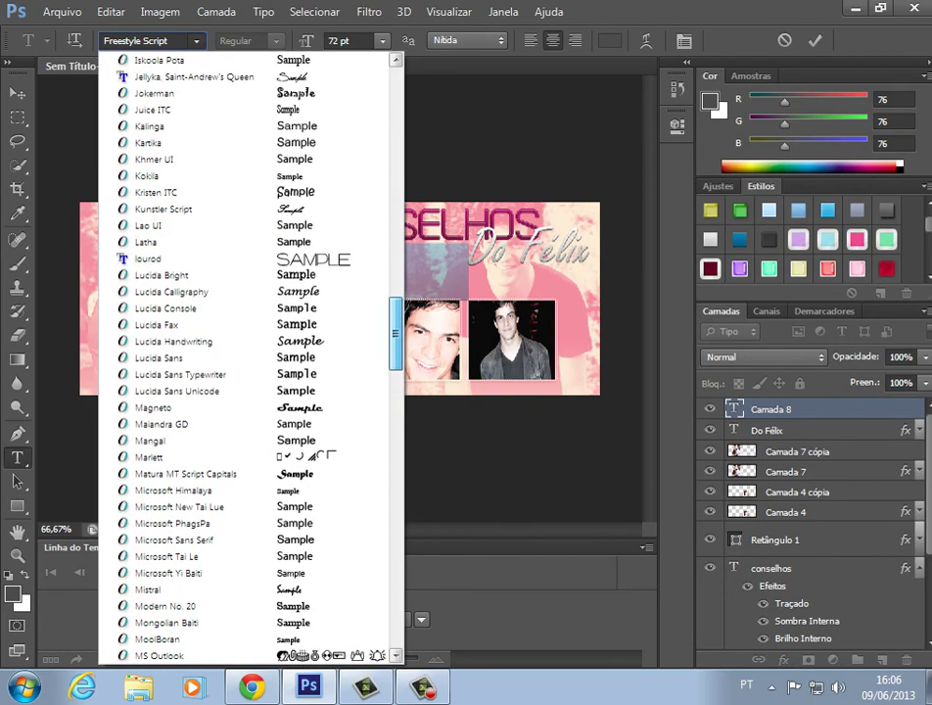
pyautogui.scroll(12, 244, 358)
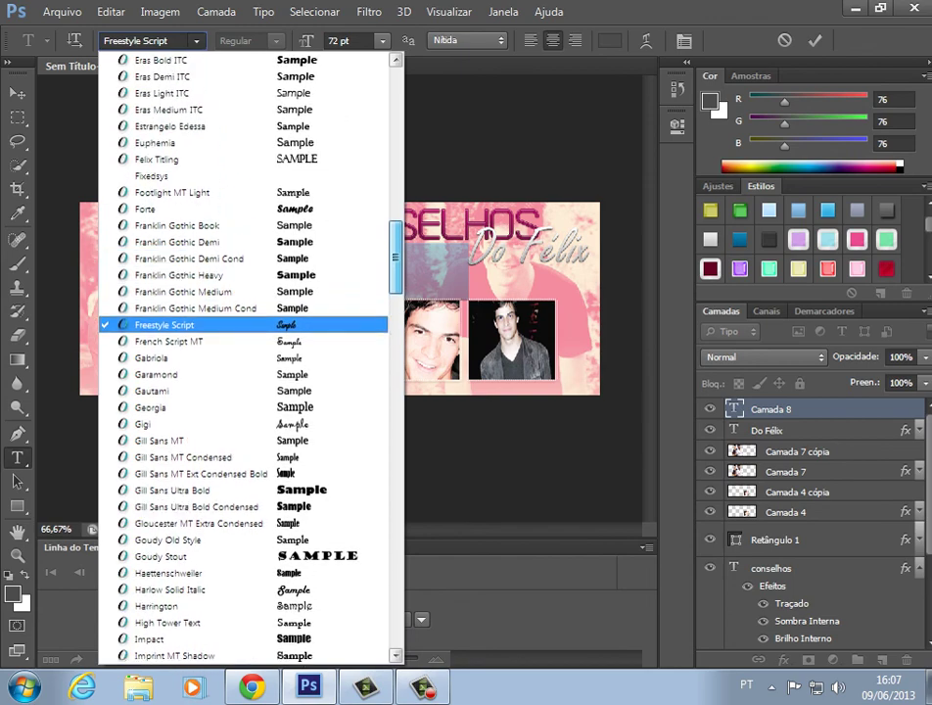
pyautogui.scroll(-8, 244, 357)
pyautogui.scroll(15, 244, 357)
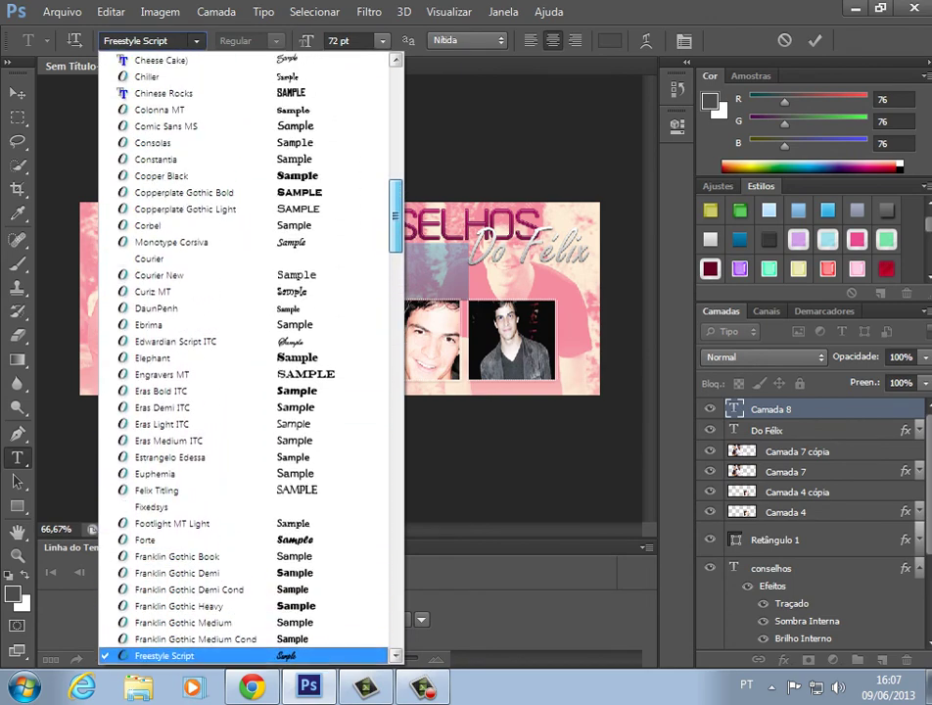
pyautogui.scroll(3, 244, 357)
pyautogui.scroll(-20, 244, 357)
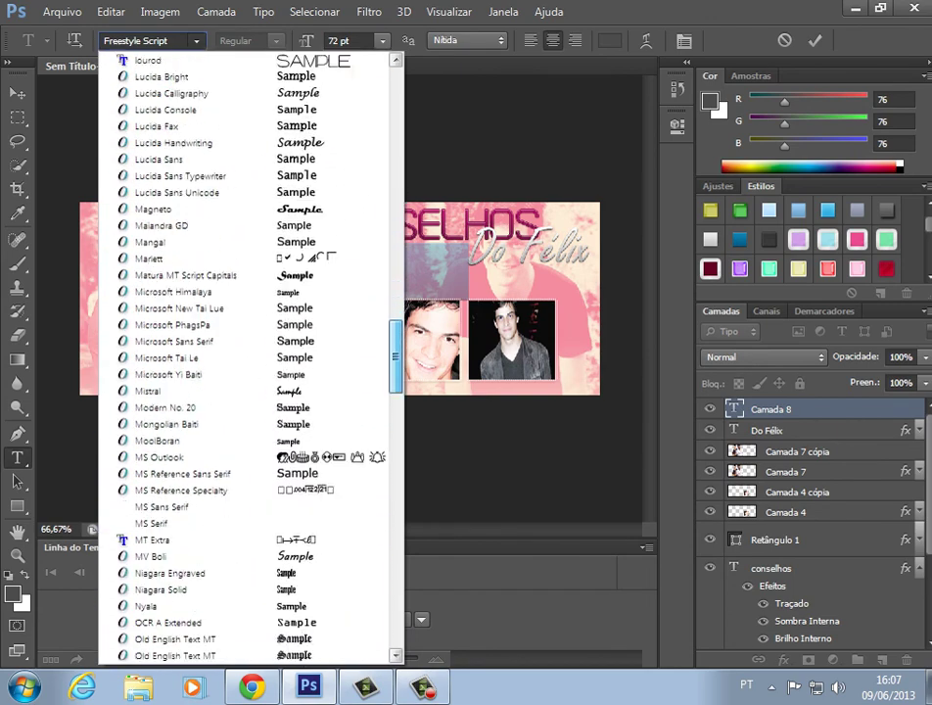
pyautogui.scroll(-6, 245, 357)
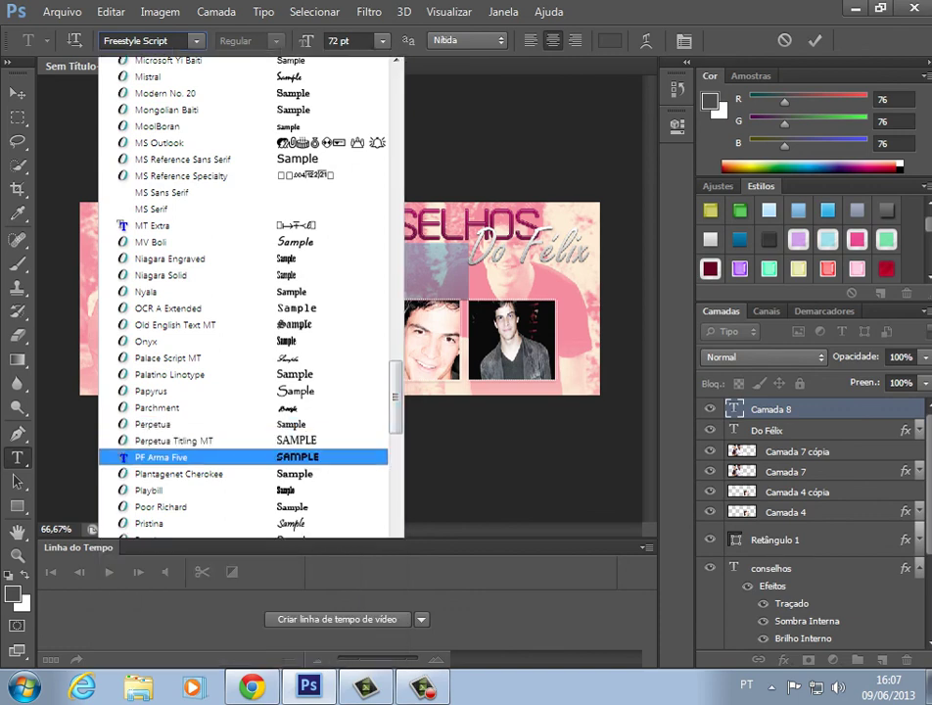
pyautogui.click(161, 457)
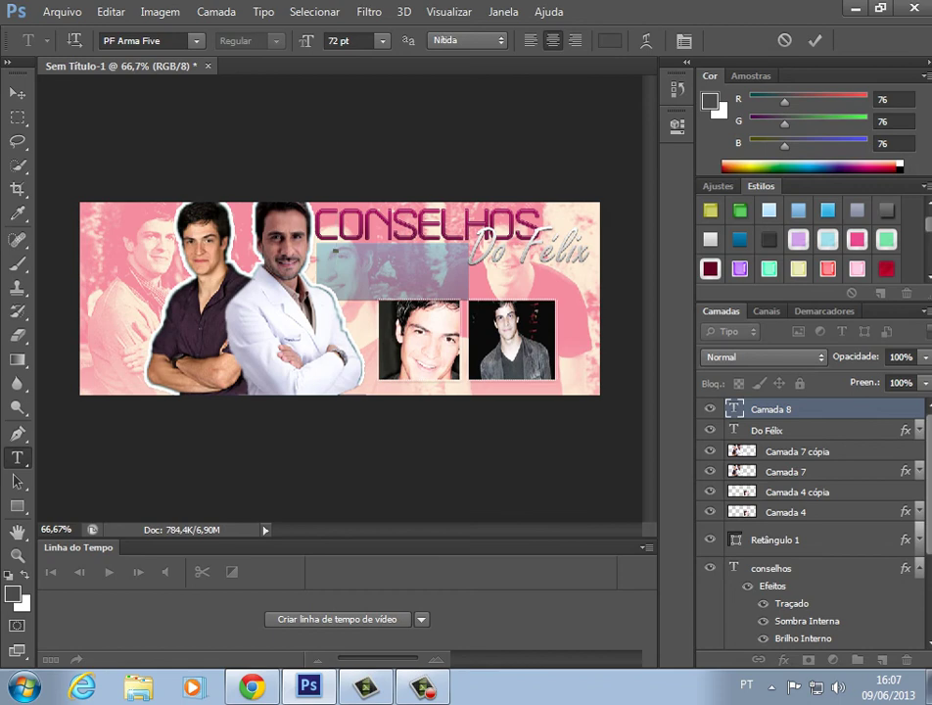
# Enter the text FELIZ DIA on the first line and DOS NAMORADOS on the second.
pyautogui.write('FELI')
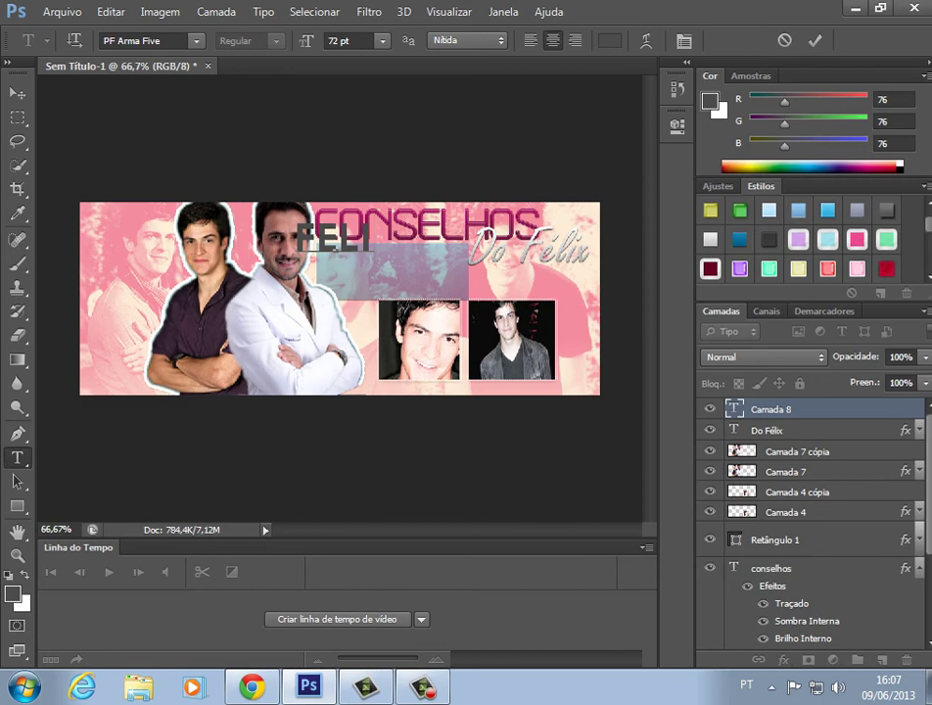
pyautogui.write('Z DIA')
pyautogui.press('Return')
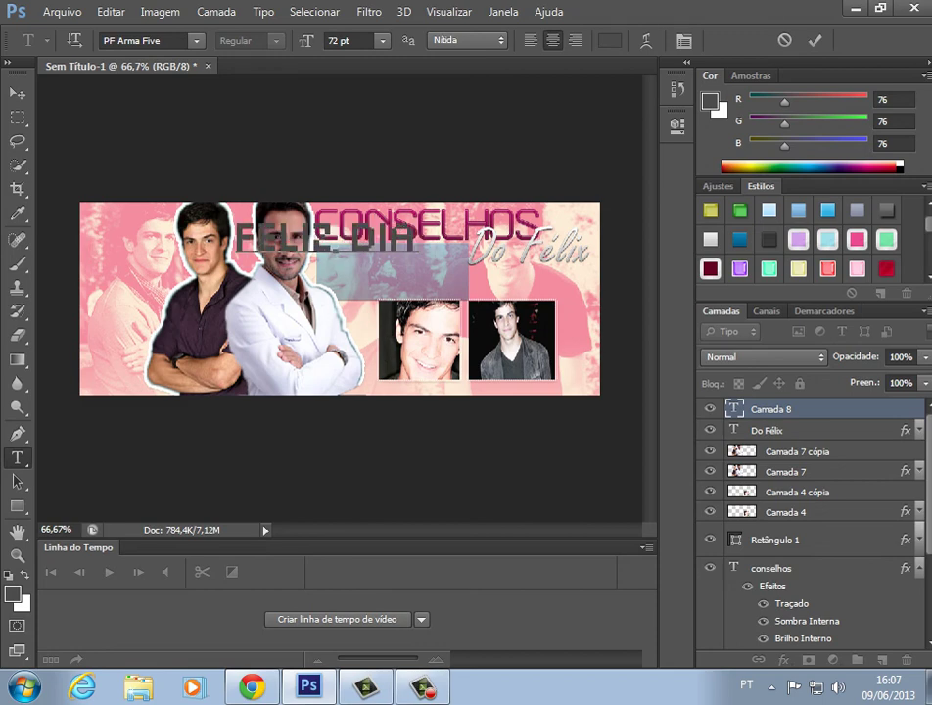
pyautogui.write('DOS NAMOR')
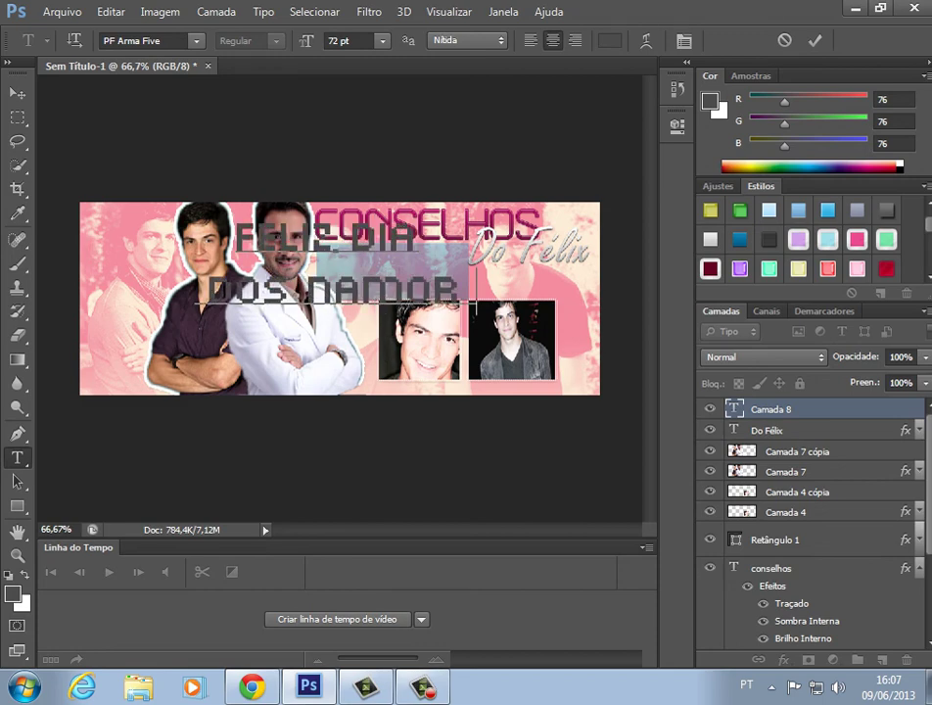
pyautogui.write('ADOS')
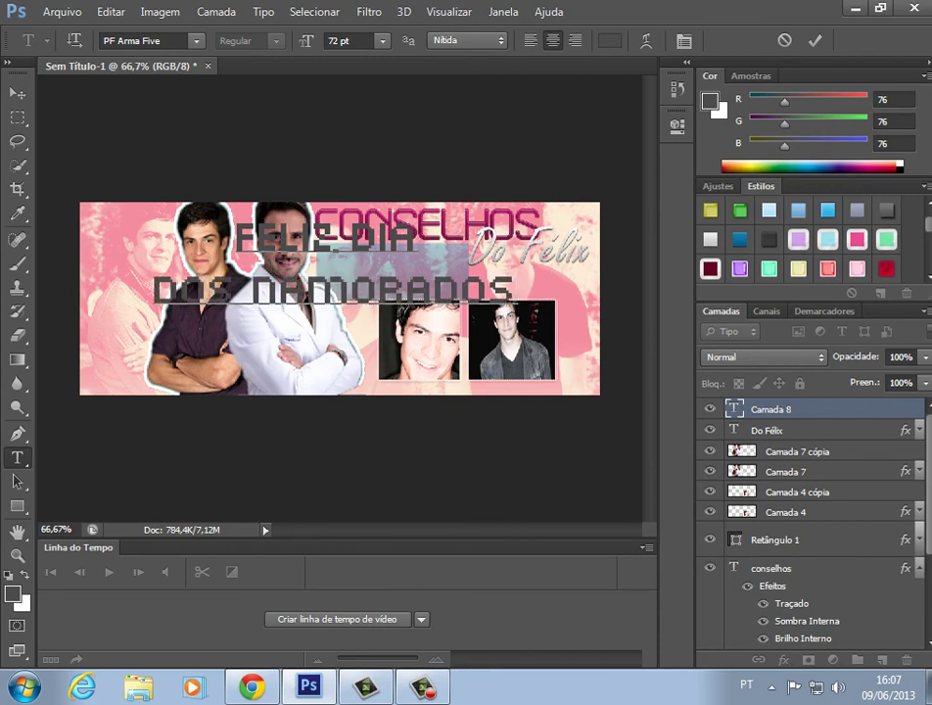
# Set the whole FELIZ DIA DOS NAMORADOS text to a size of 6 pt.
pyautogui.moveTo(516, 291); pyautogui.dragTo(231, 238)
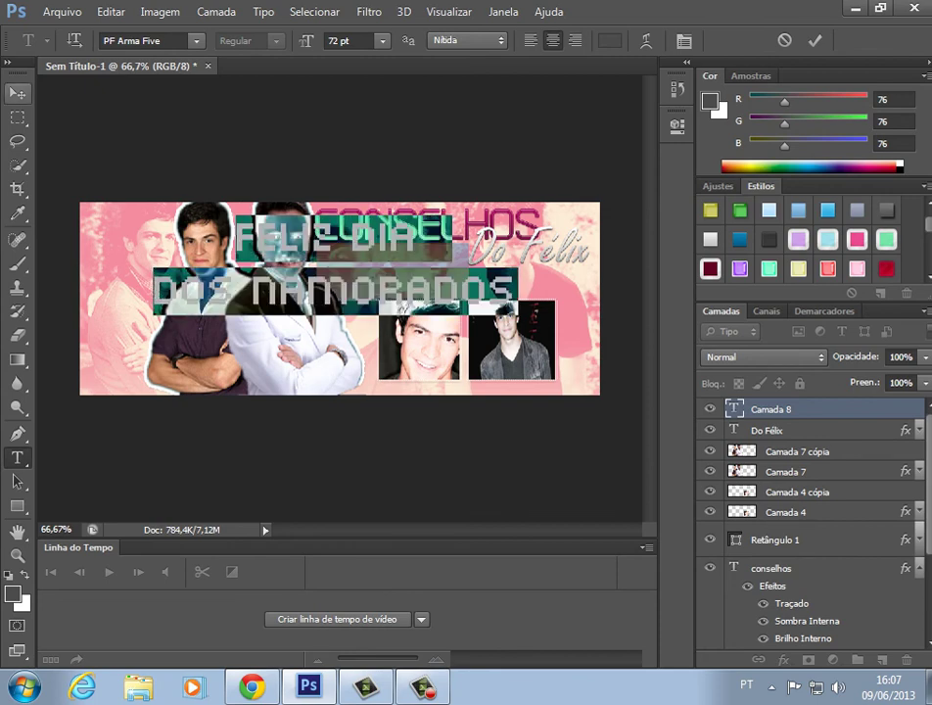
pyautogui.click(18, 94)
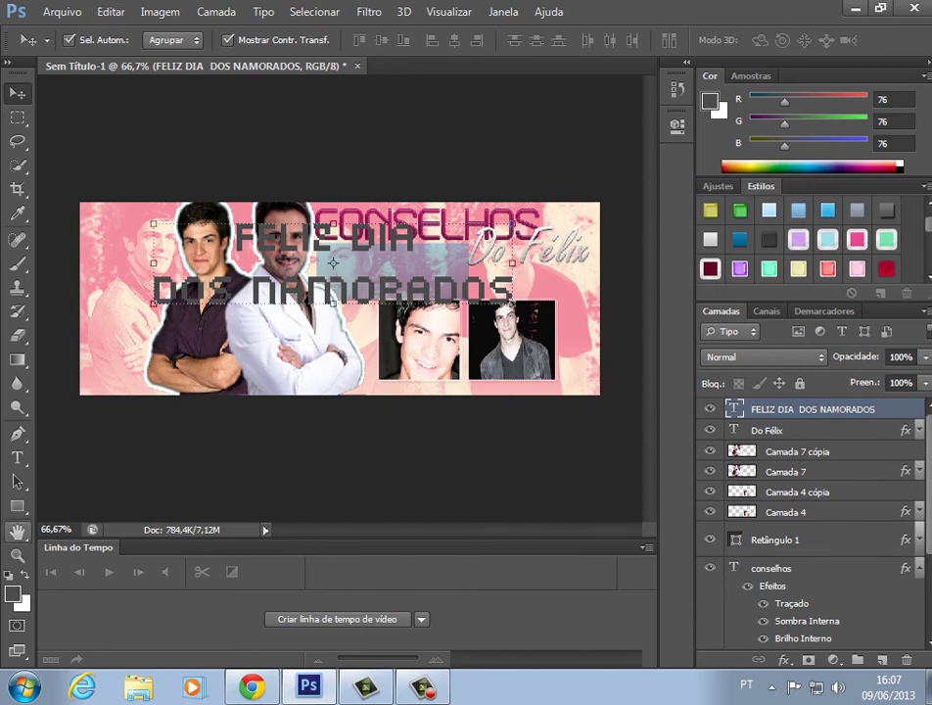
pyautogui.click(17, 457)
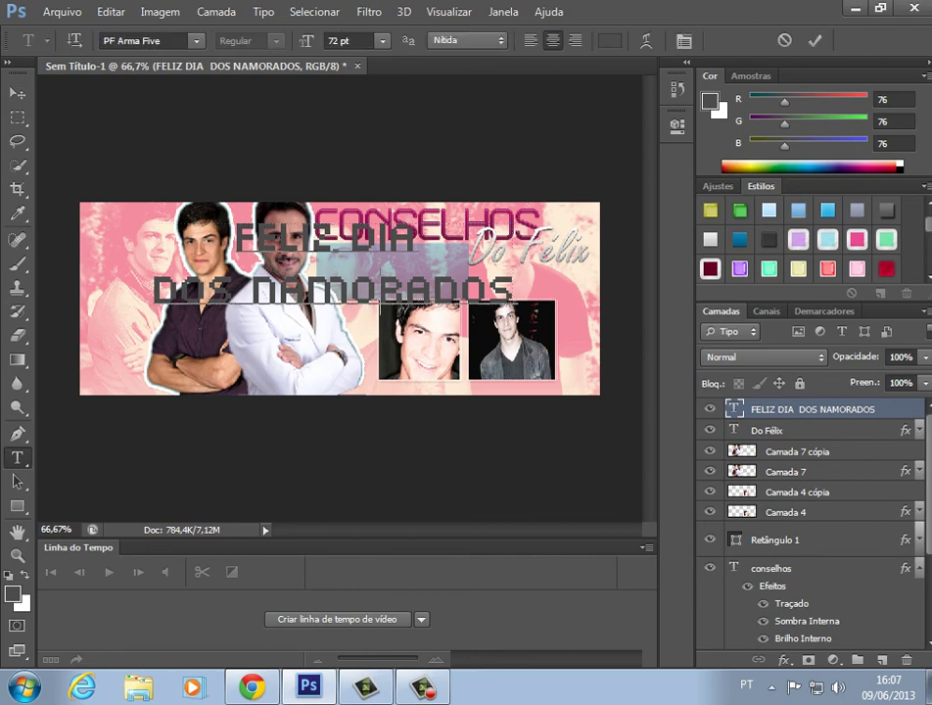
pyautogui.moveTo(516, 292); pyautogui.dragTo(235, 238)
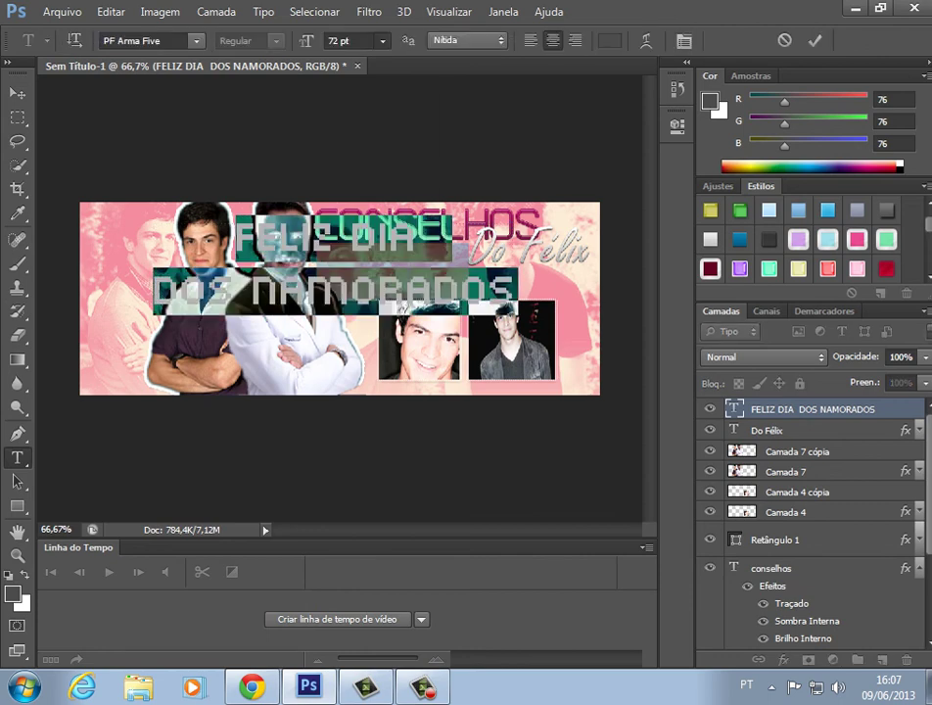
pyautogui.click(382, 40)
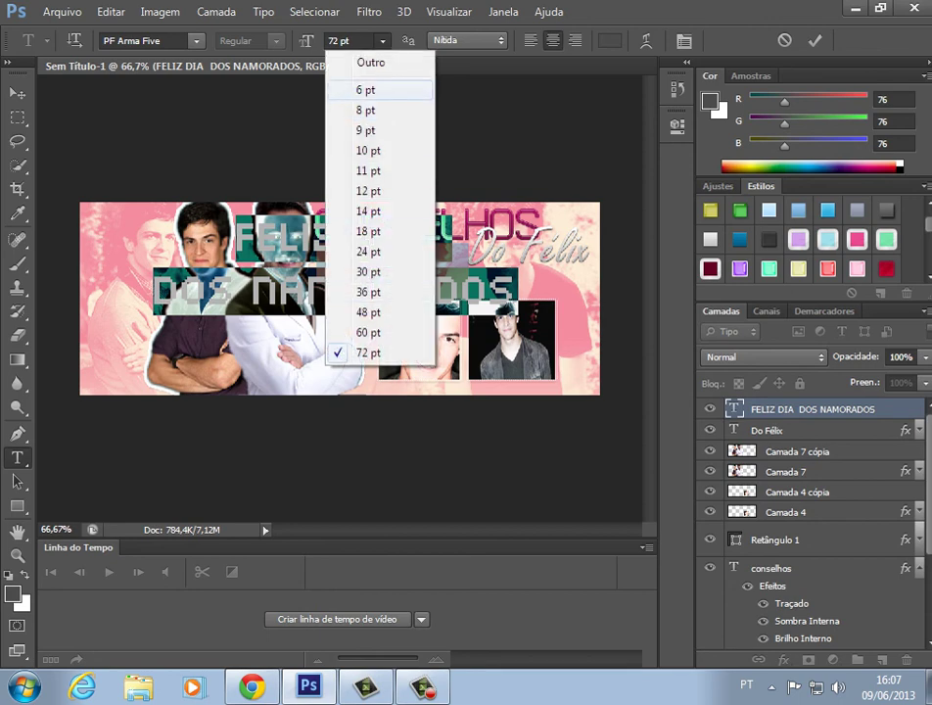
pyautogui.click(364, 89)
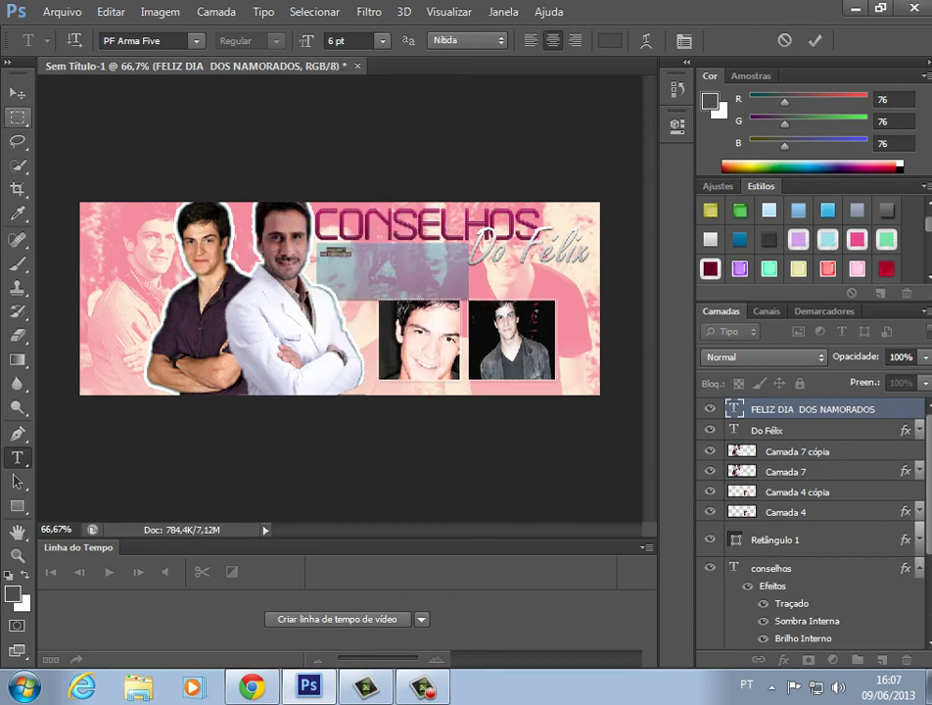
pyautogui.click(16, 88)
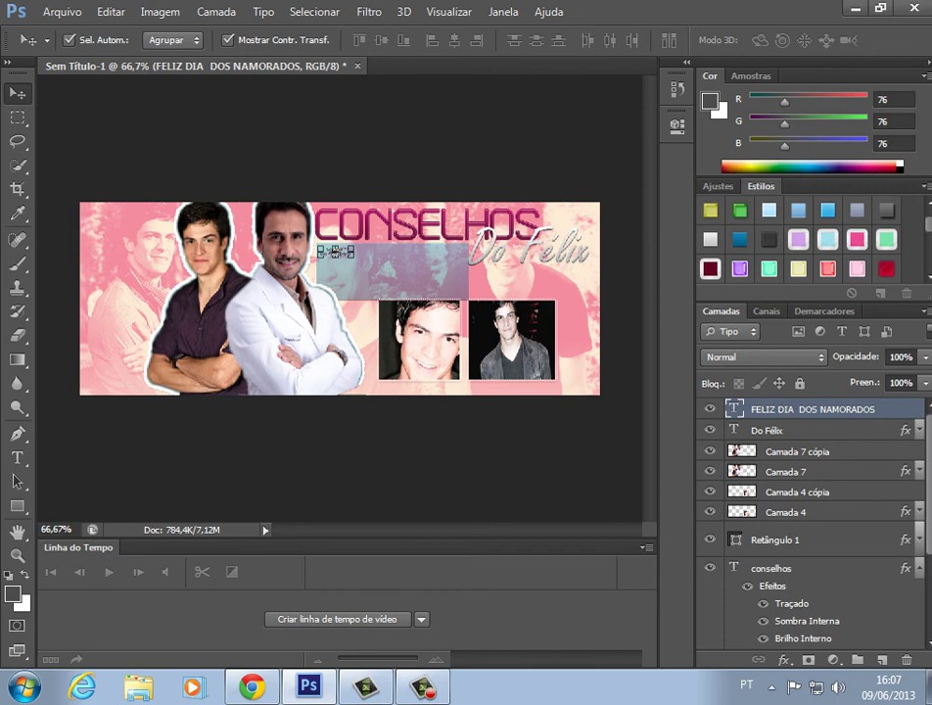
# Scale the FELIZ DIA DOS NAMORADOS text to about 127% width and 192% height and place it in the rectangle's upper middle.
pyautogui.hotkey('ctrl', 't')
pyautogui.moveTo(353, 256); pyautogui.dragTo(394, 266)
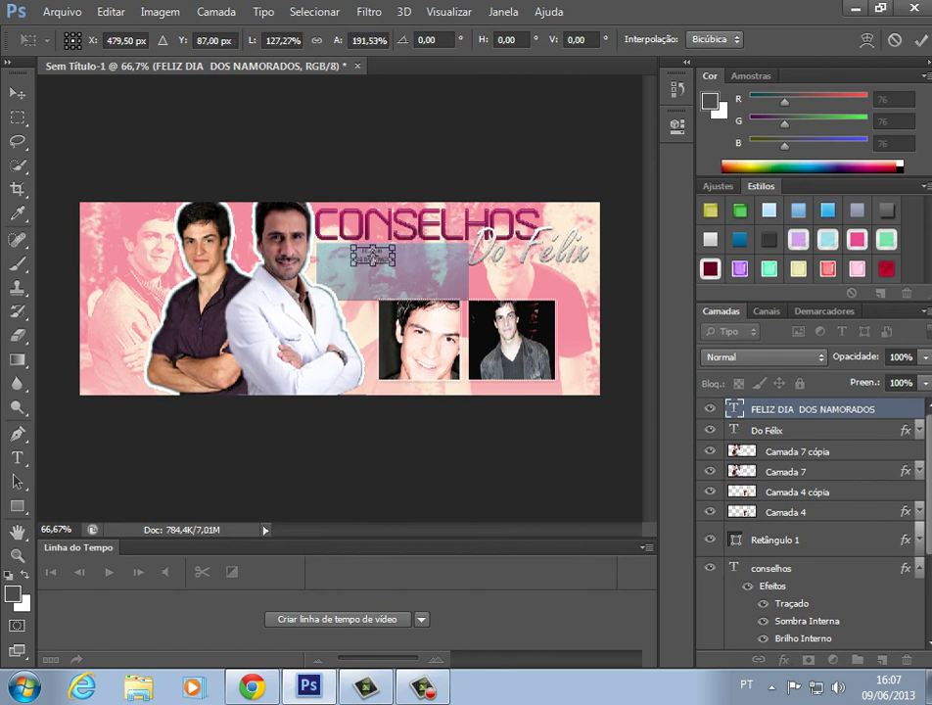
pyautogui.press('Return')
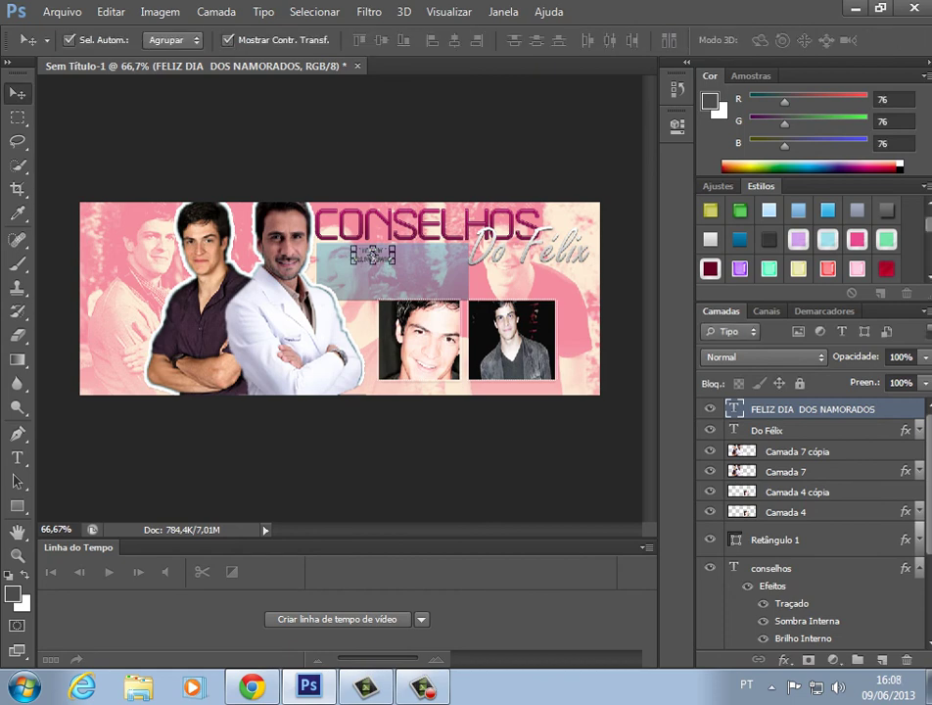
pyautogui.click(428, 274)
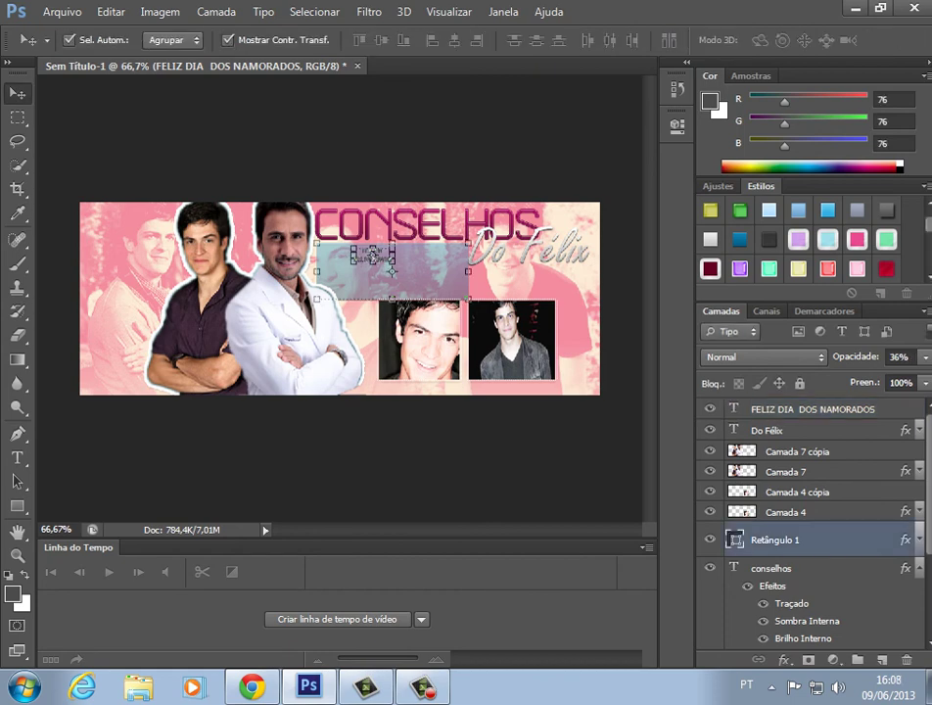
pyautogui.click(428, 455)
pyautogui.keyDown('ctrl'); pyautogui.click(773, 539); pyautogui.keyUp('ctrl')
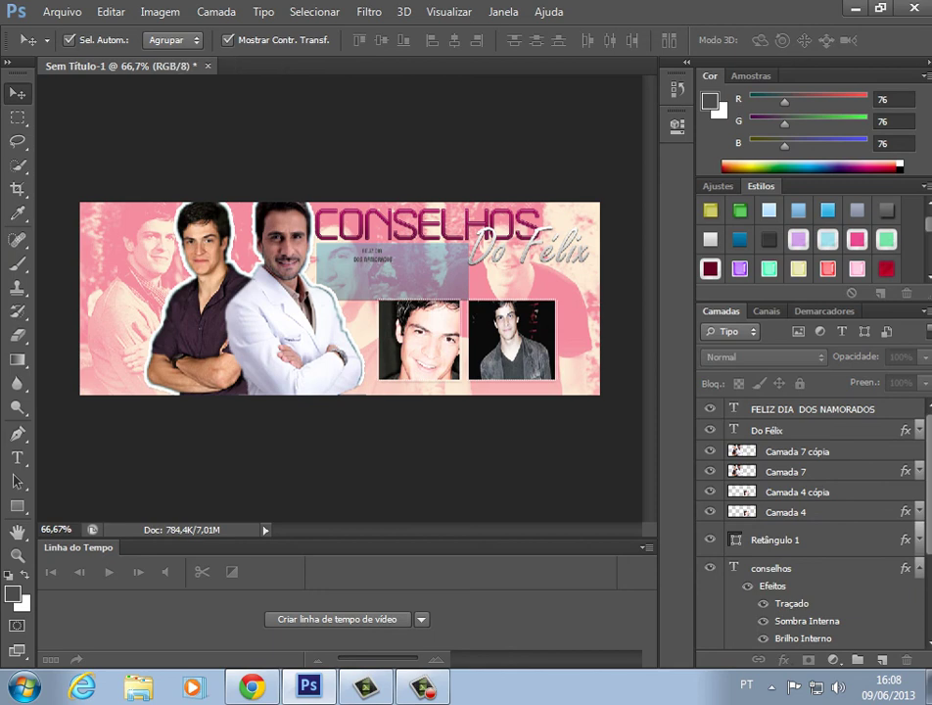
# Open vr@plum - bordinha.psd from the Materiais importantes folder inside Para Photoshop, discarding its embedded colour profile.
pyautogui.click(62, 12)
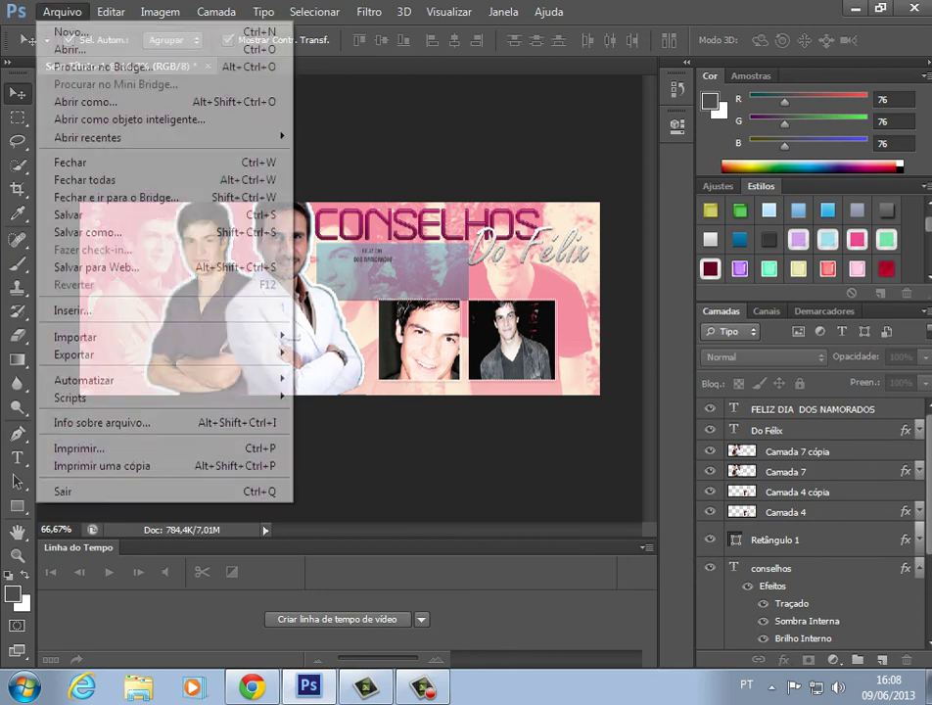
pyautogui.click(78, 63)
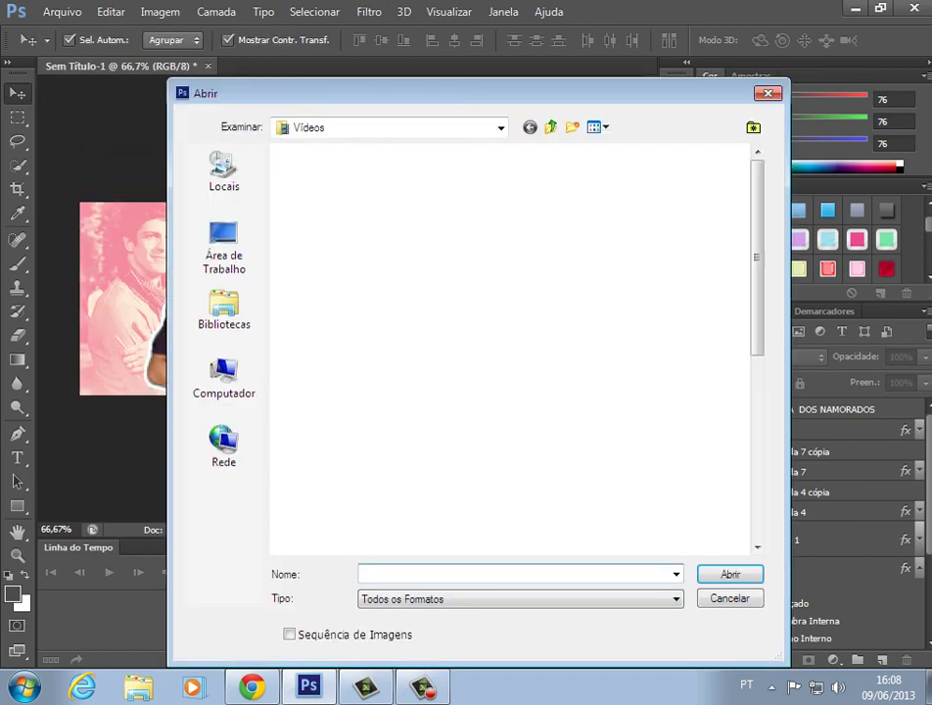
pyautogui.doubleClick(316, 196)
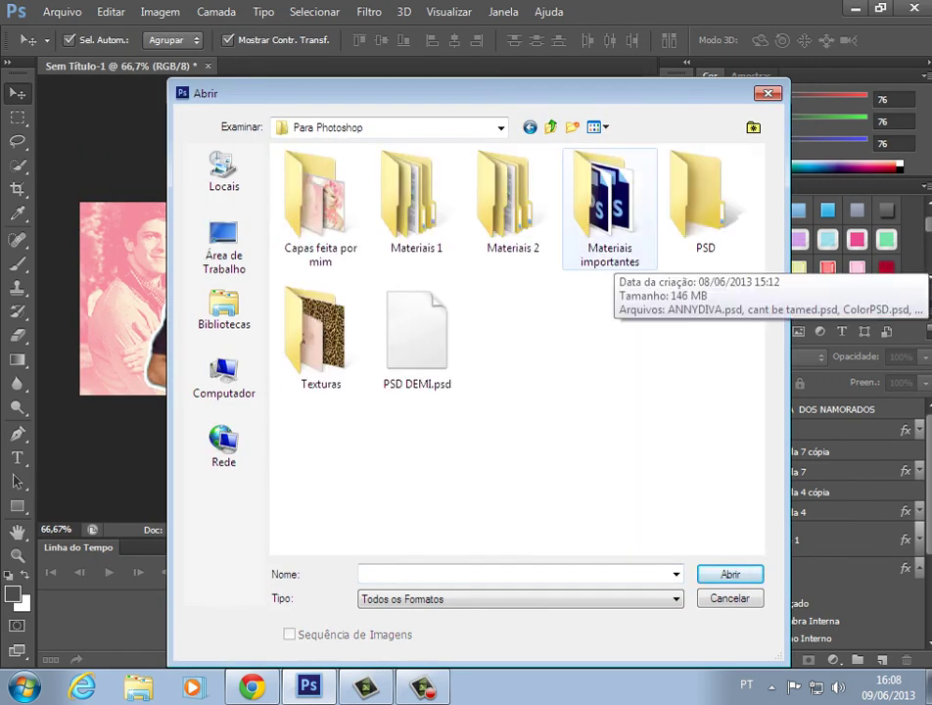
pyautogui.doubleClick(611, 257)
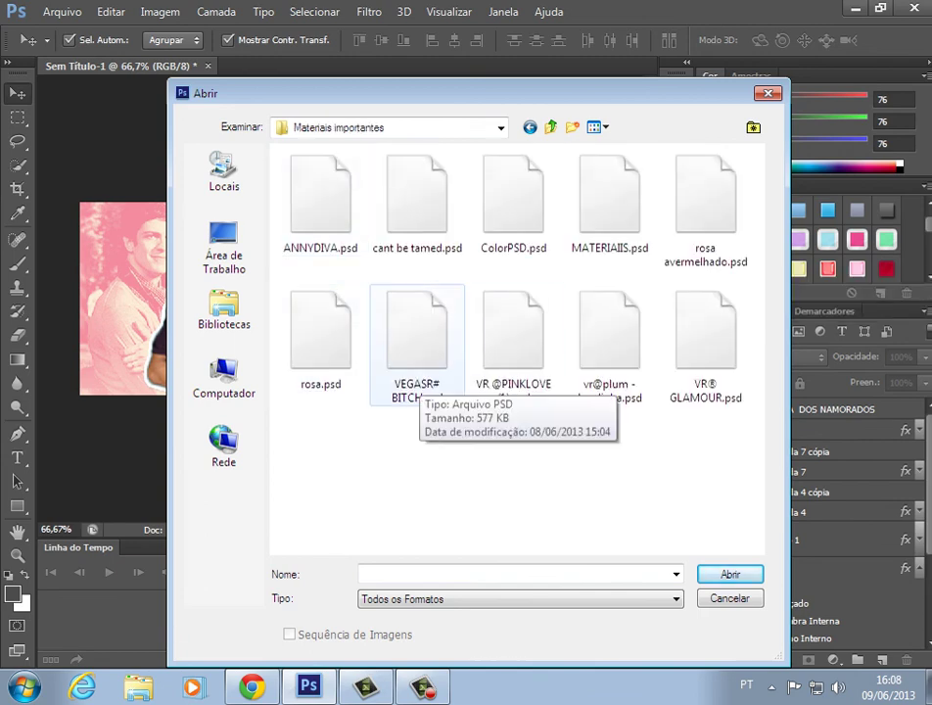
pyautogui.doubleClick(608, 337)
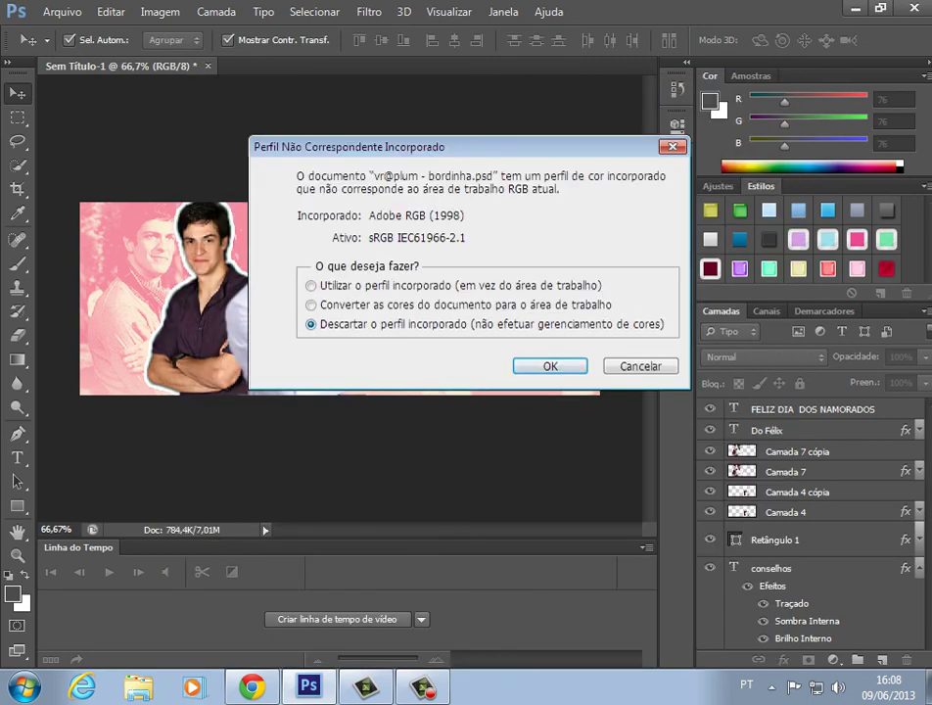
pyautogui.press('Return')
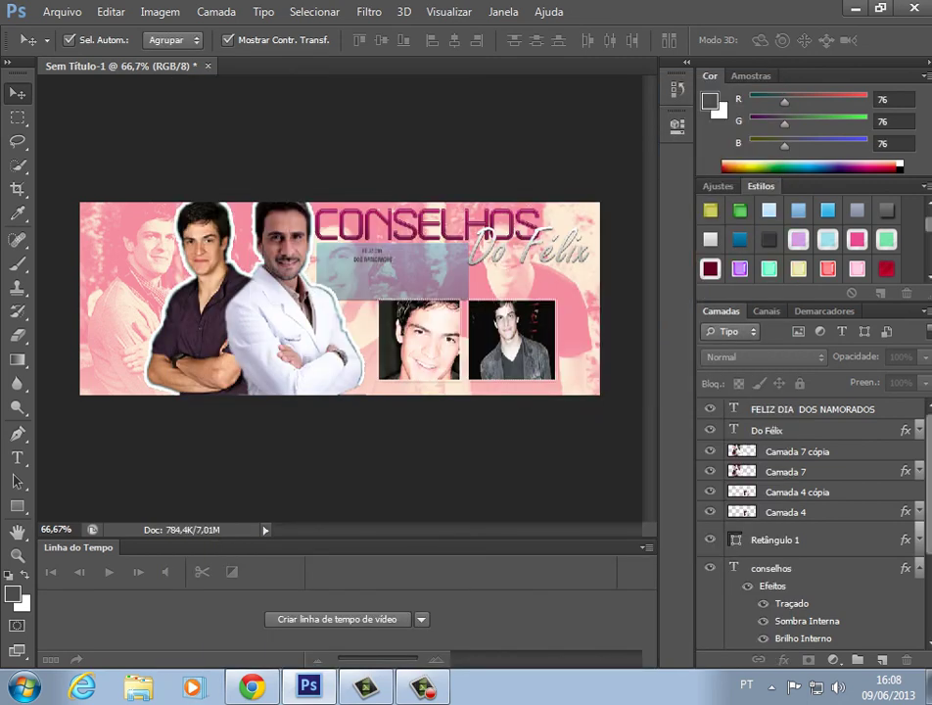
# Copy the Bordinha :: VR@Plum group from the floated border file into the cover document, and close the border file.
pyautogui.moveTo(293, 58); pyautogui.dragTo(293, 165)
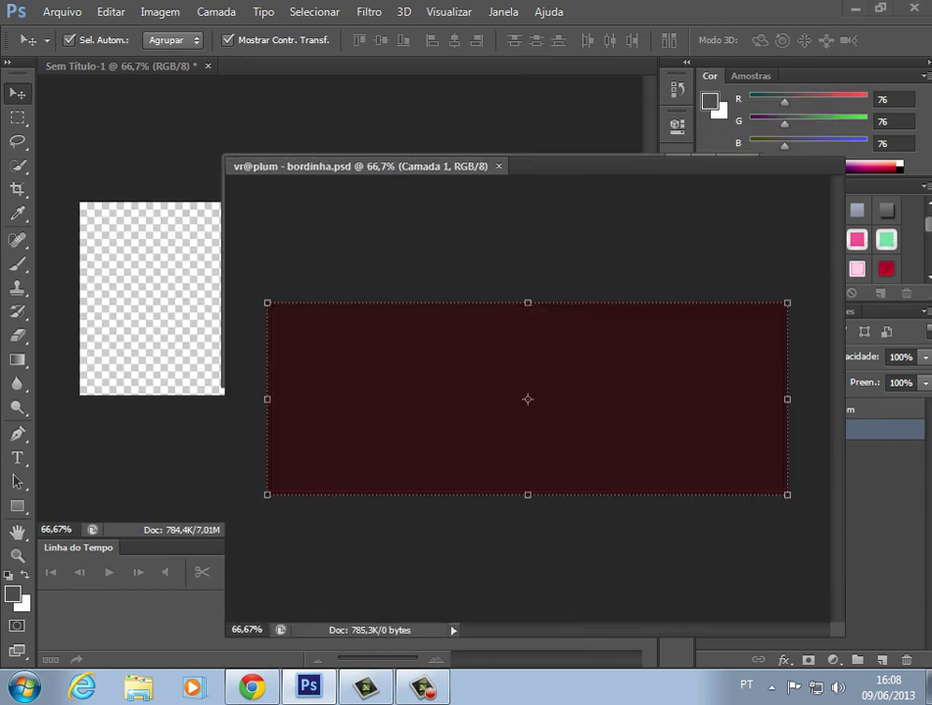
pyautogui.moveTo(809, 409); pyautogui.dragTo(392, 117)
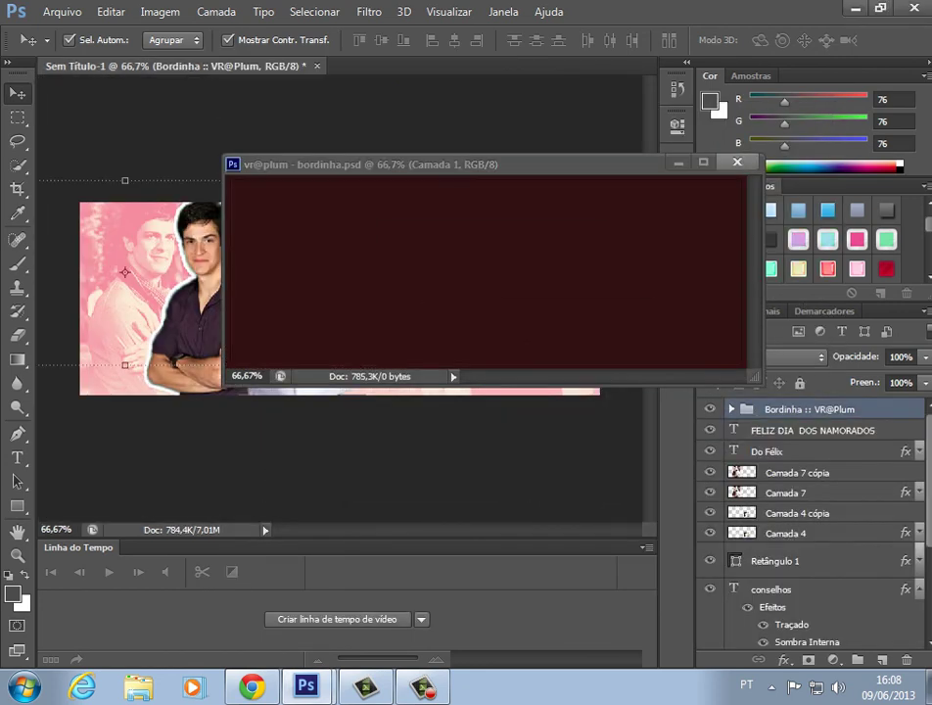
pyautogui.click(737, 162)
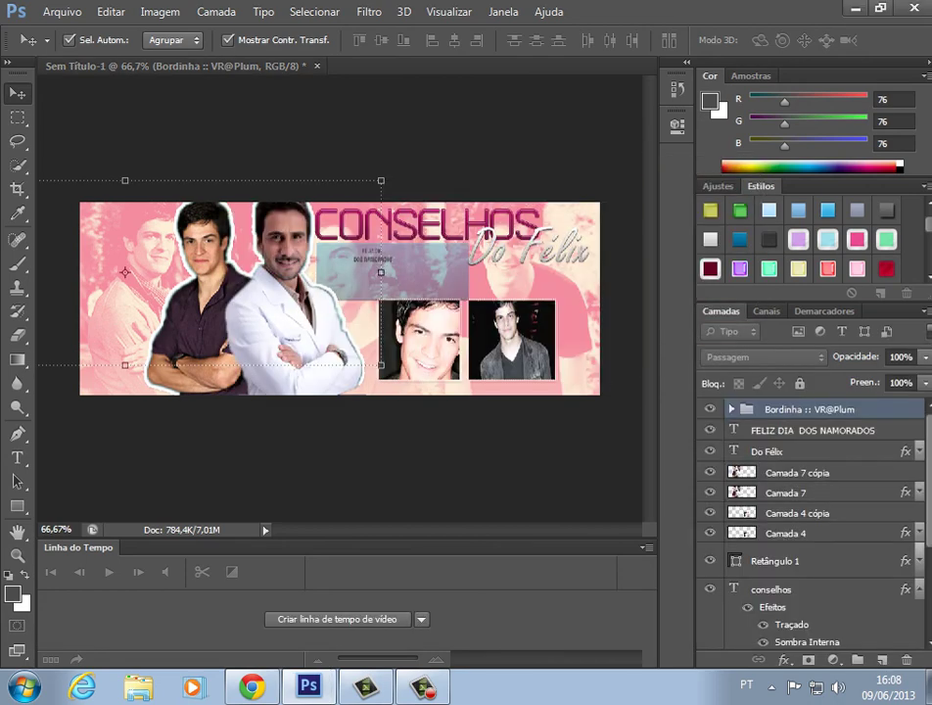
# Scale the Bordinha :: VR@Plum border to about 97.7% and place it as an evenly inset frame within the cover's edges.
pyautogui.hotkey('ctrl', 't')
pyautogui.moveTo(239, 243); pyautogui.dragTo(477, 259)
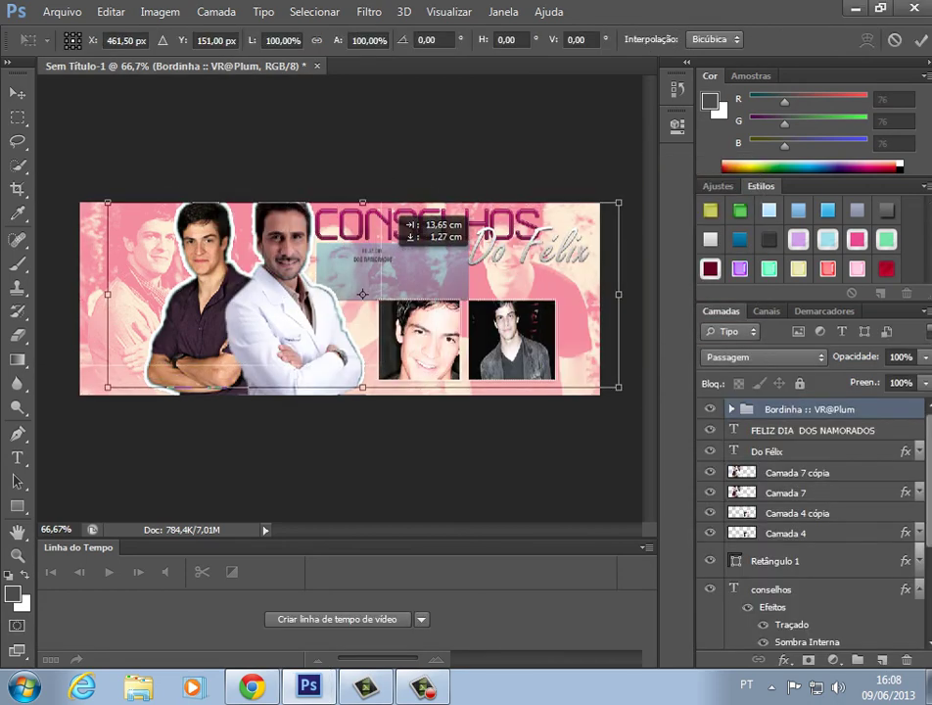
pyautogui.moveTo(396, 245); pyautogui.dragTo(378, 251)
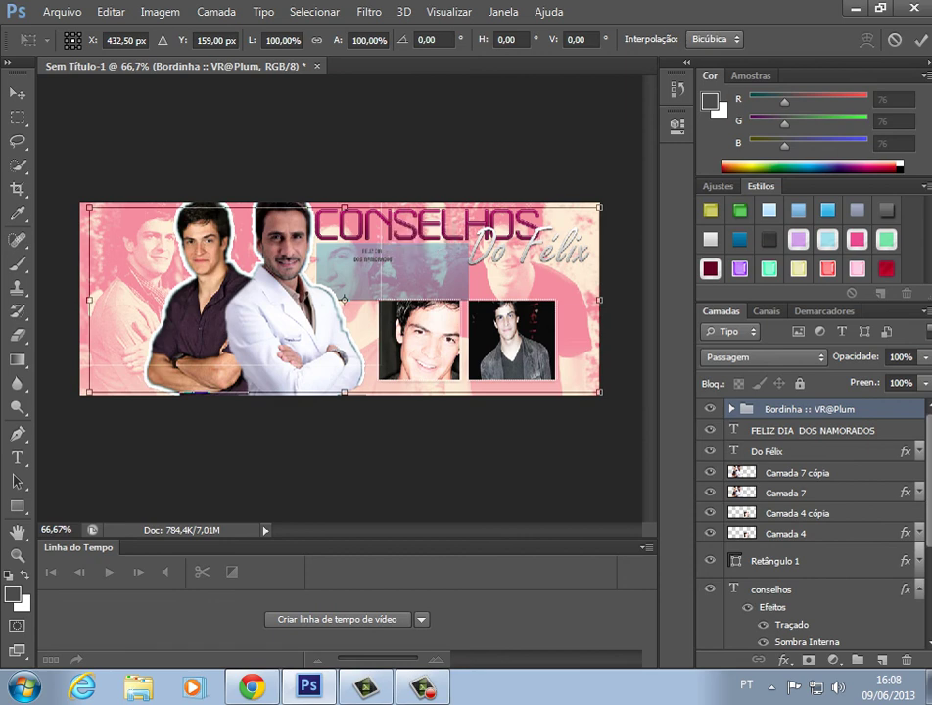
pyautogui.moveTo(600, 393)
pyautogui.mouseDown()
pyautogui.moveTo(588, 399)
pyautogui.moveTo(588, 387)
pyautogui.moveTo(589, 396)
pyautogui.mouseUp()
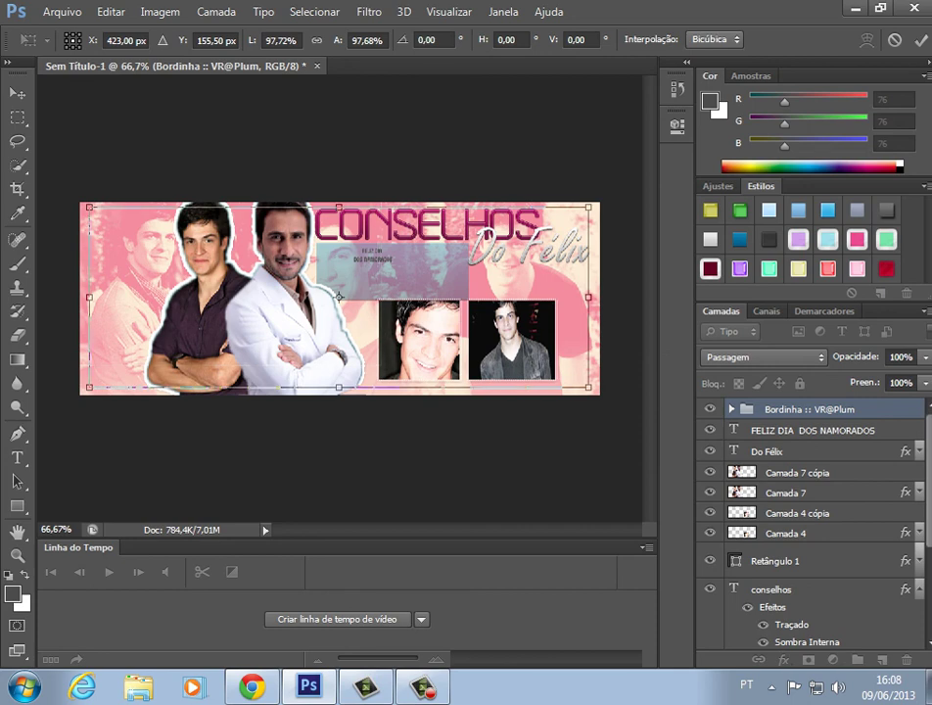
pyautogui.press('Return')
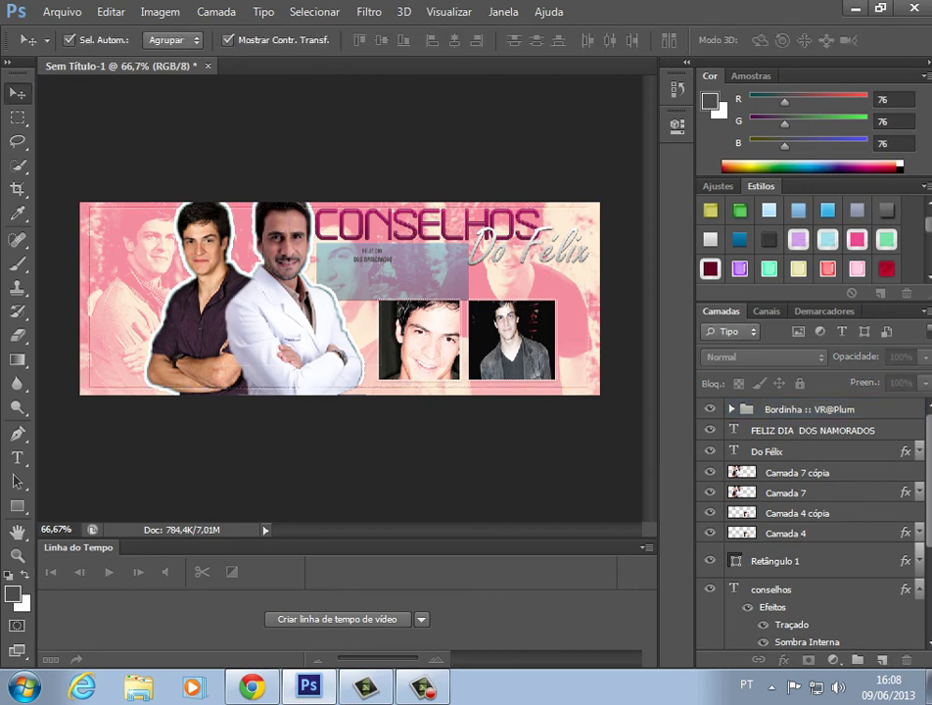
# Select the Camada 3 photo layer at the bottom of the layer stack.
pyautogui.scroll(-4, 811, 519)
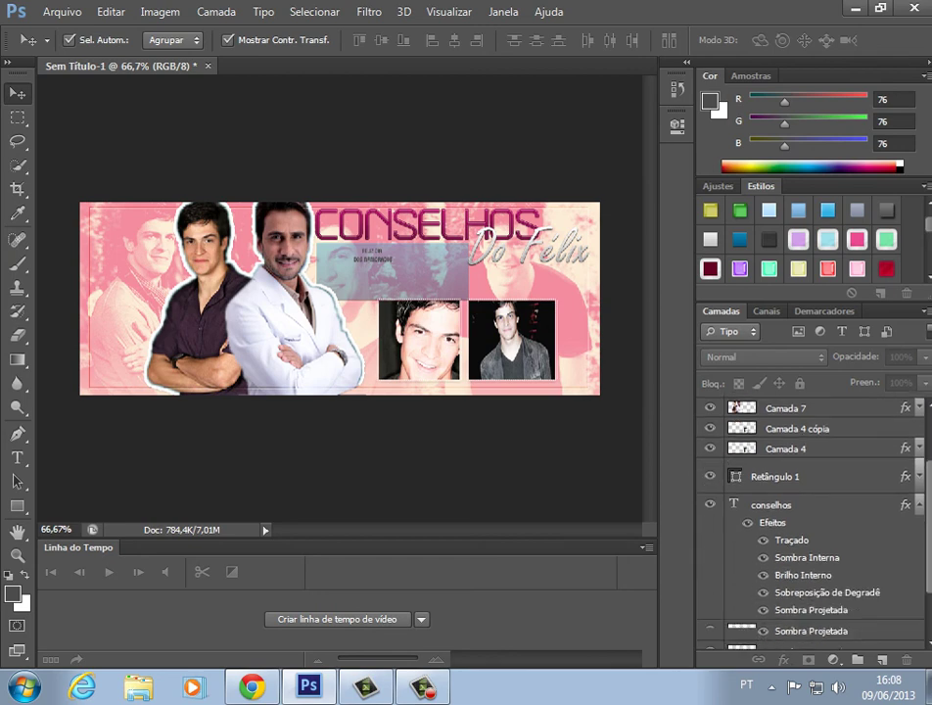
pyautogui.click(785, 639)
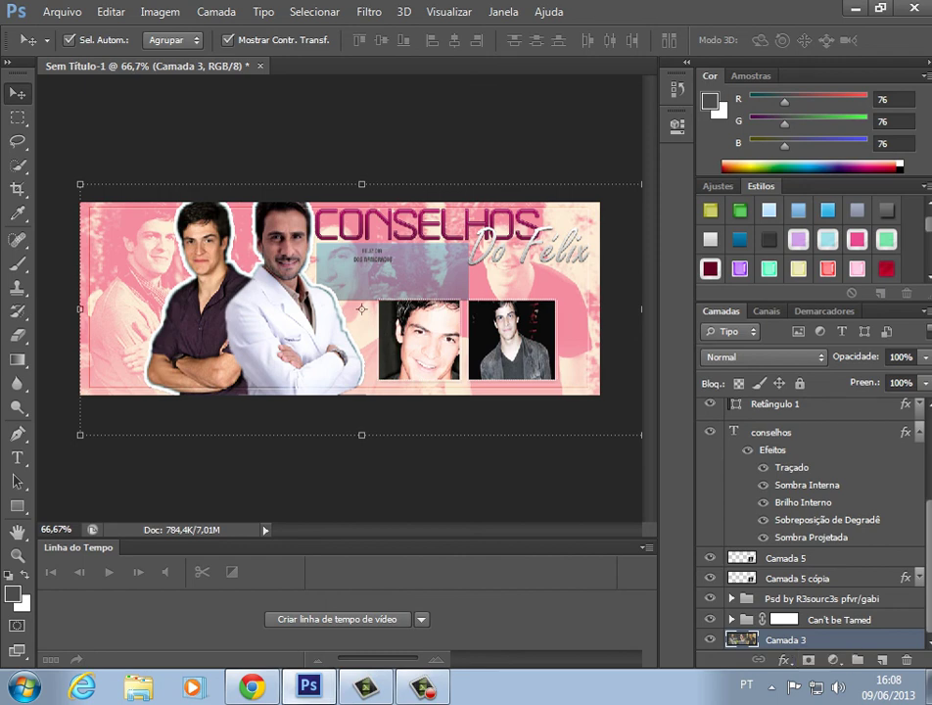
# Switch to Chrome and examine the reference cover and its address on the imm.io page.
pyautogui.moveTo(252, 687)
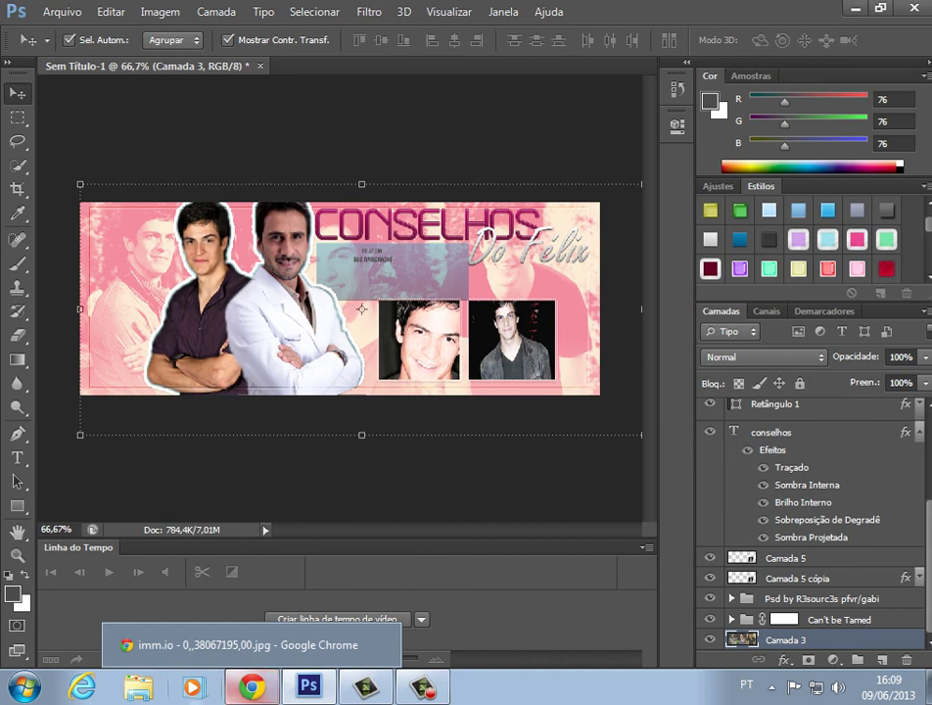
pyautogui.click(252, 644)
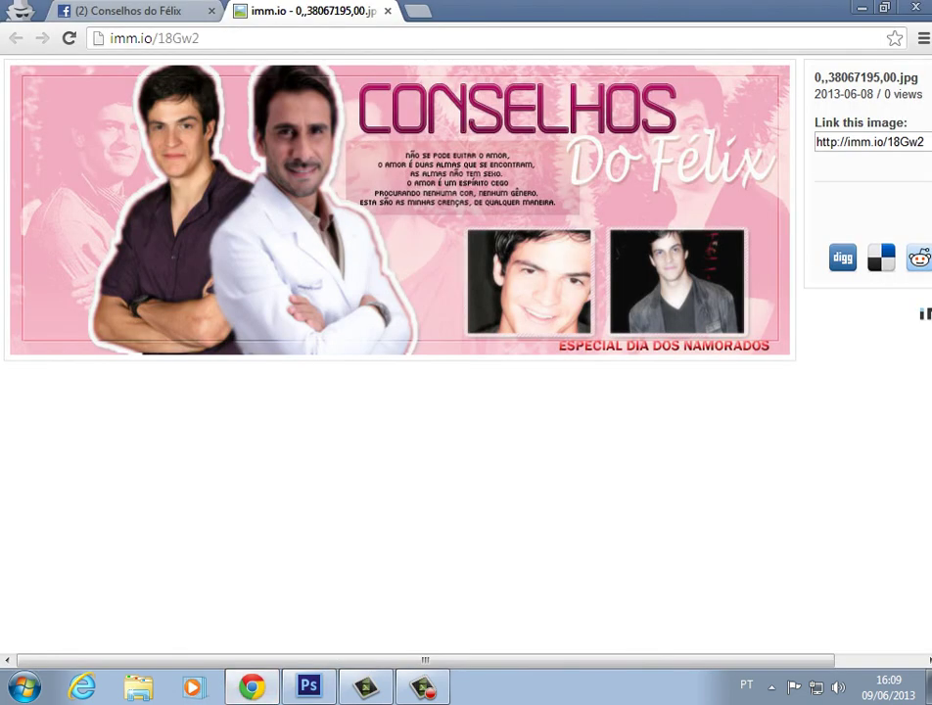
pyautogui.moveTo(308, 686)
pyautogui.moveTo(110, 38); pyautogui.dragTo(158, 39)
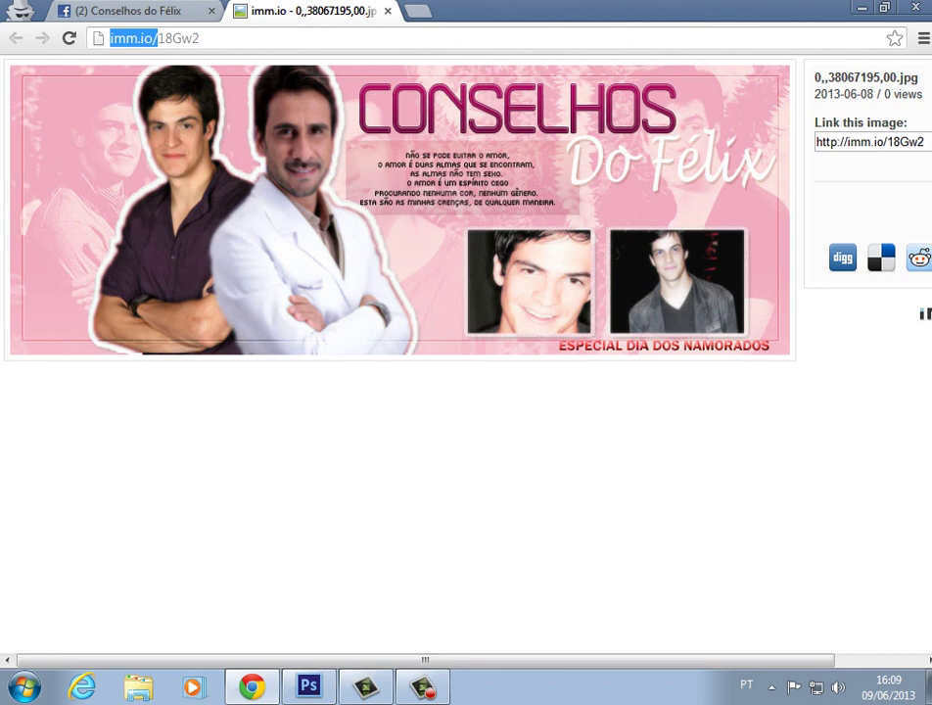
pyautogui.click(135, 38)
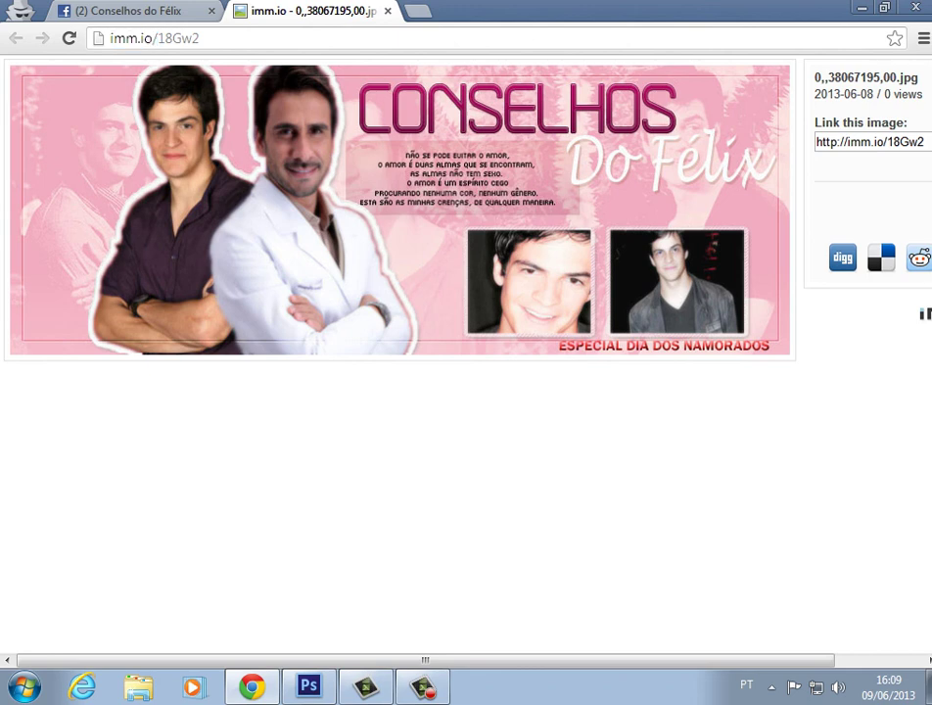